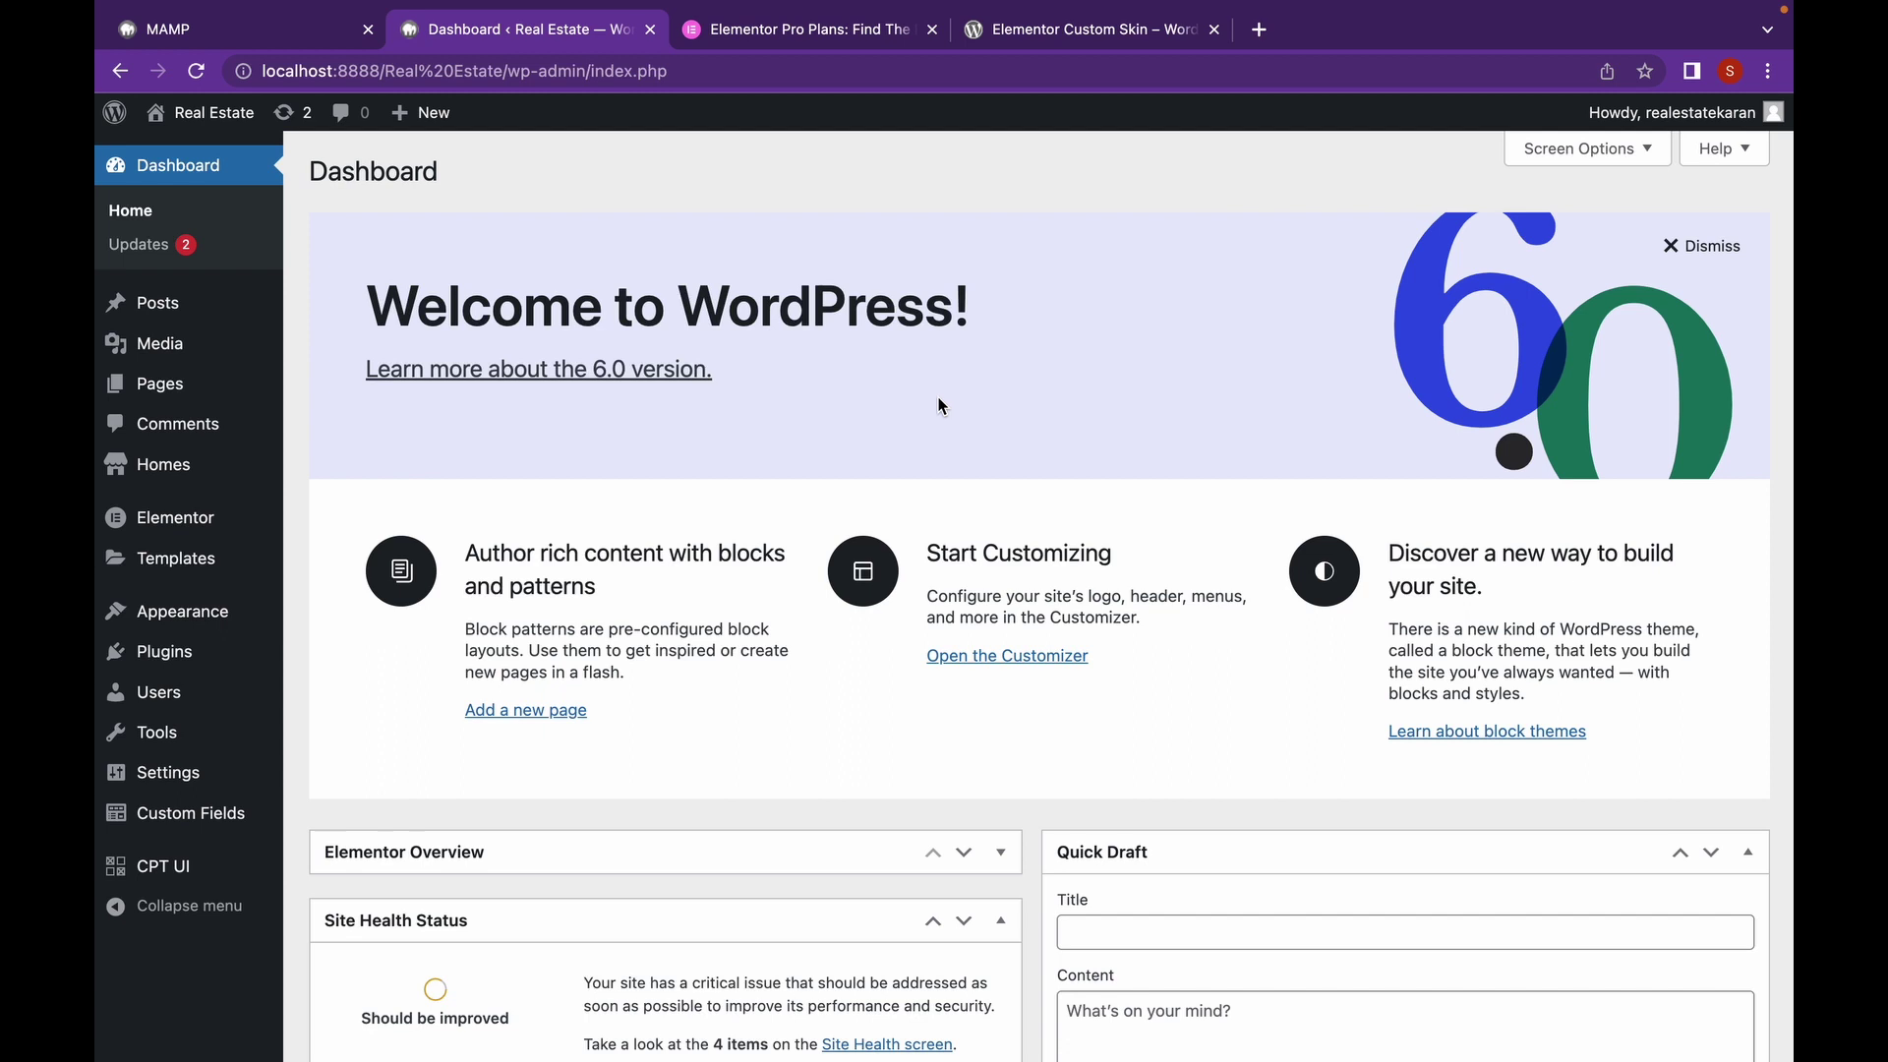
- Open the Elegant Studio Flat home from the Homes list and scroll to its custom fields
{"action": "mouse_move", "coordinate": [221, 483]}
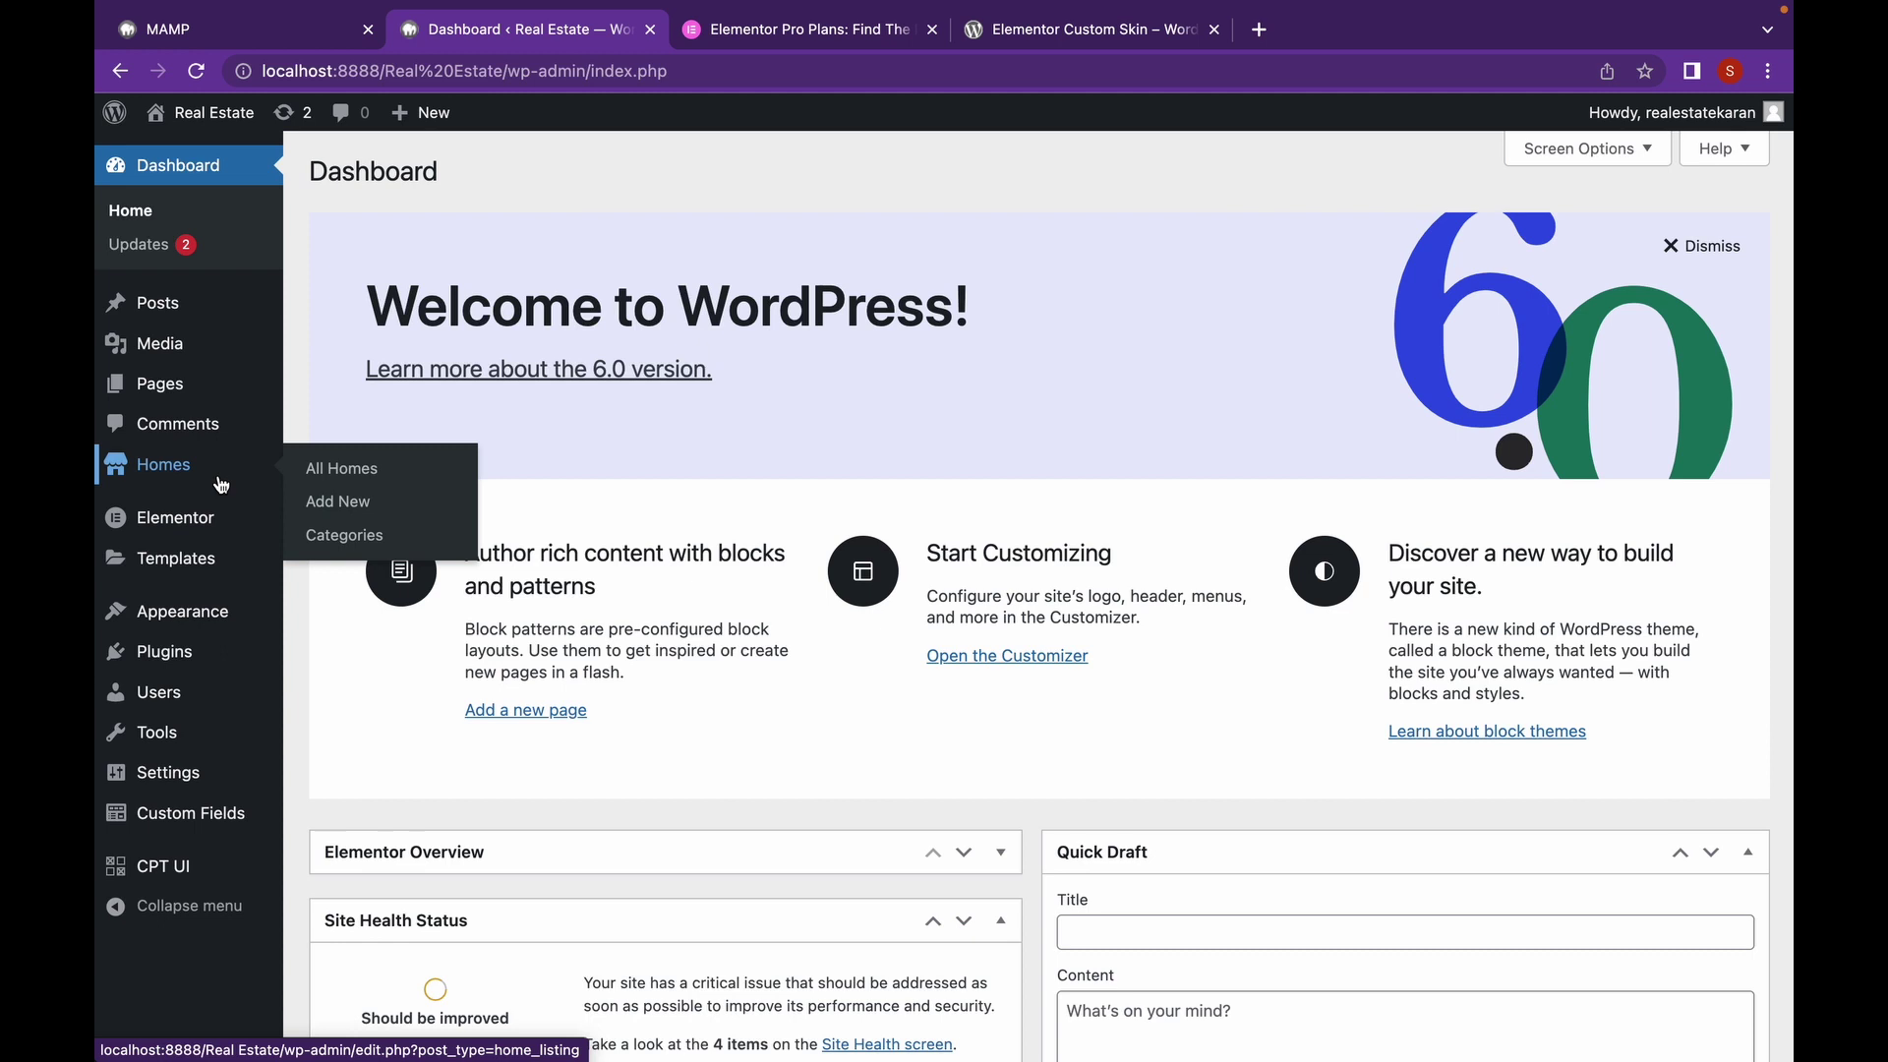
{"action": "left_click", "coordinate": [220, 484]}
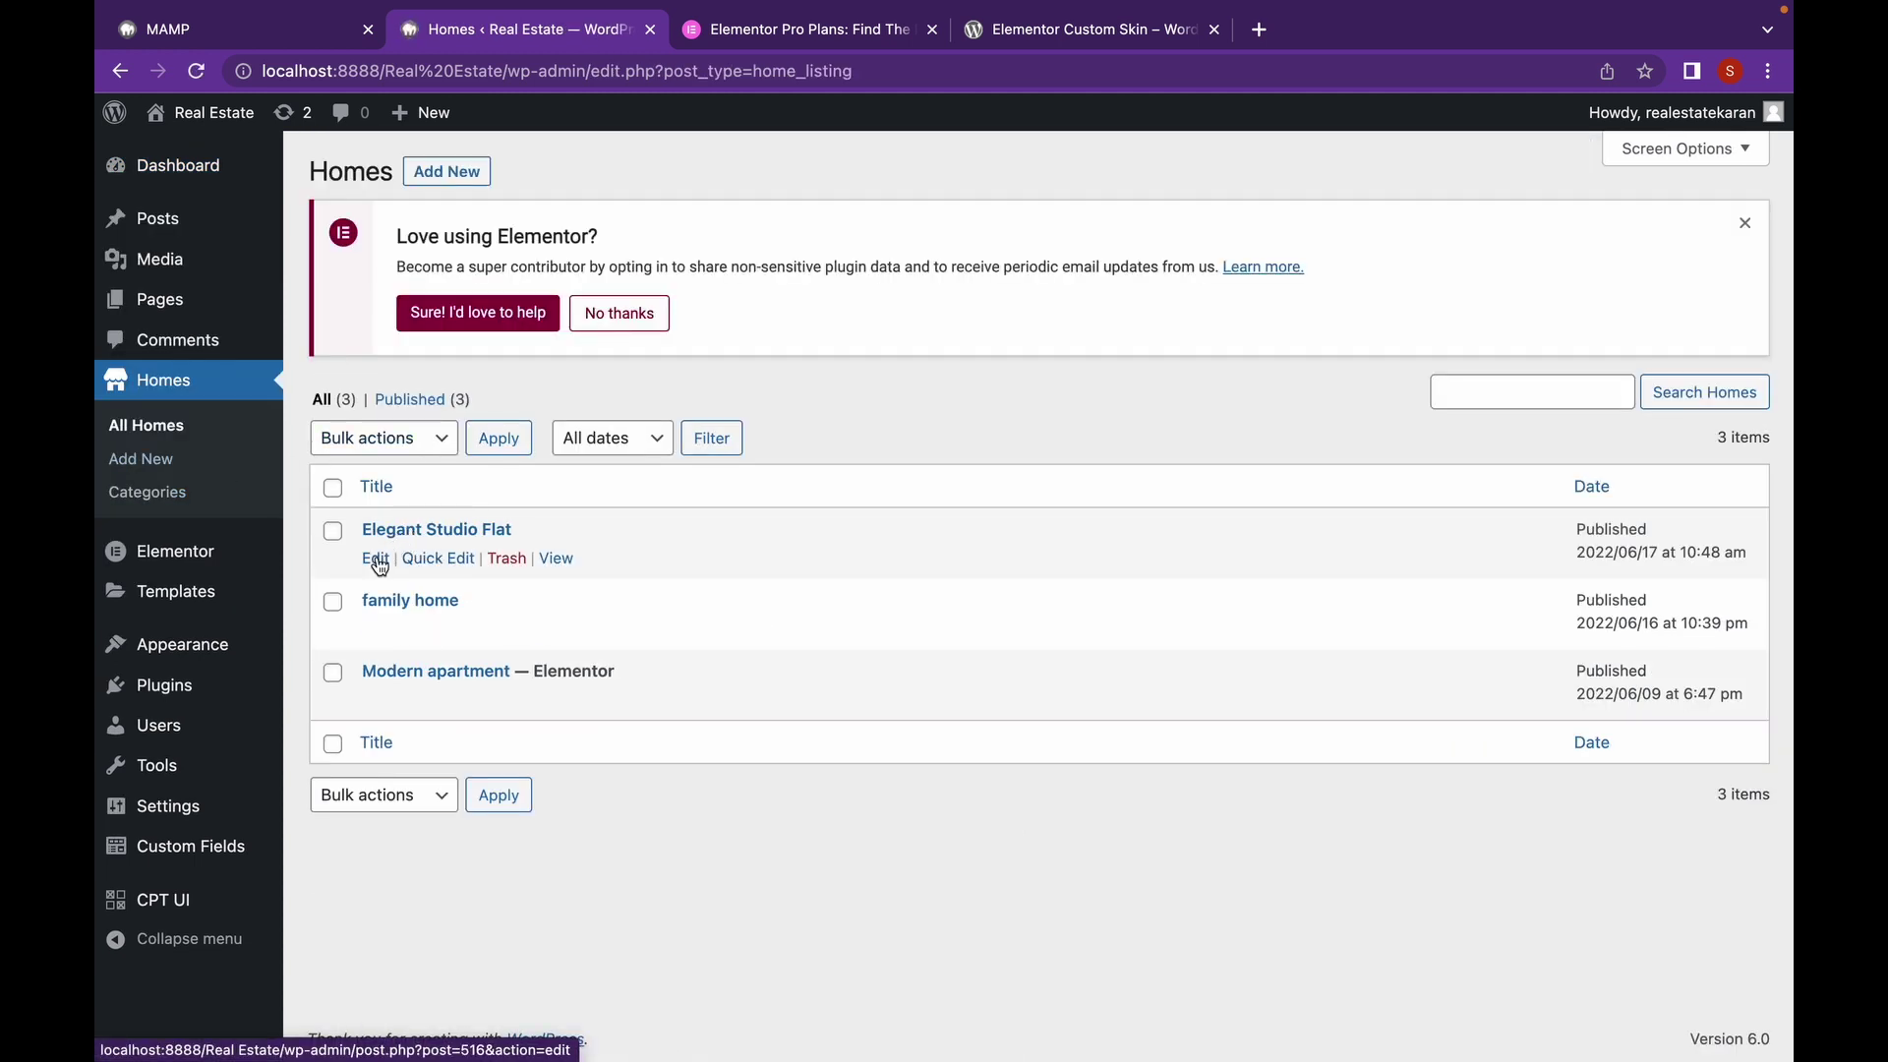
{"action": "left_click", "coordinate": [378, 560]}
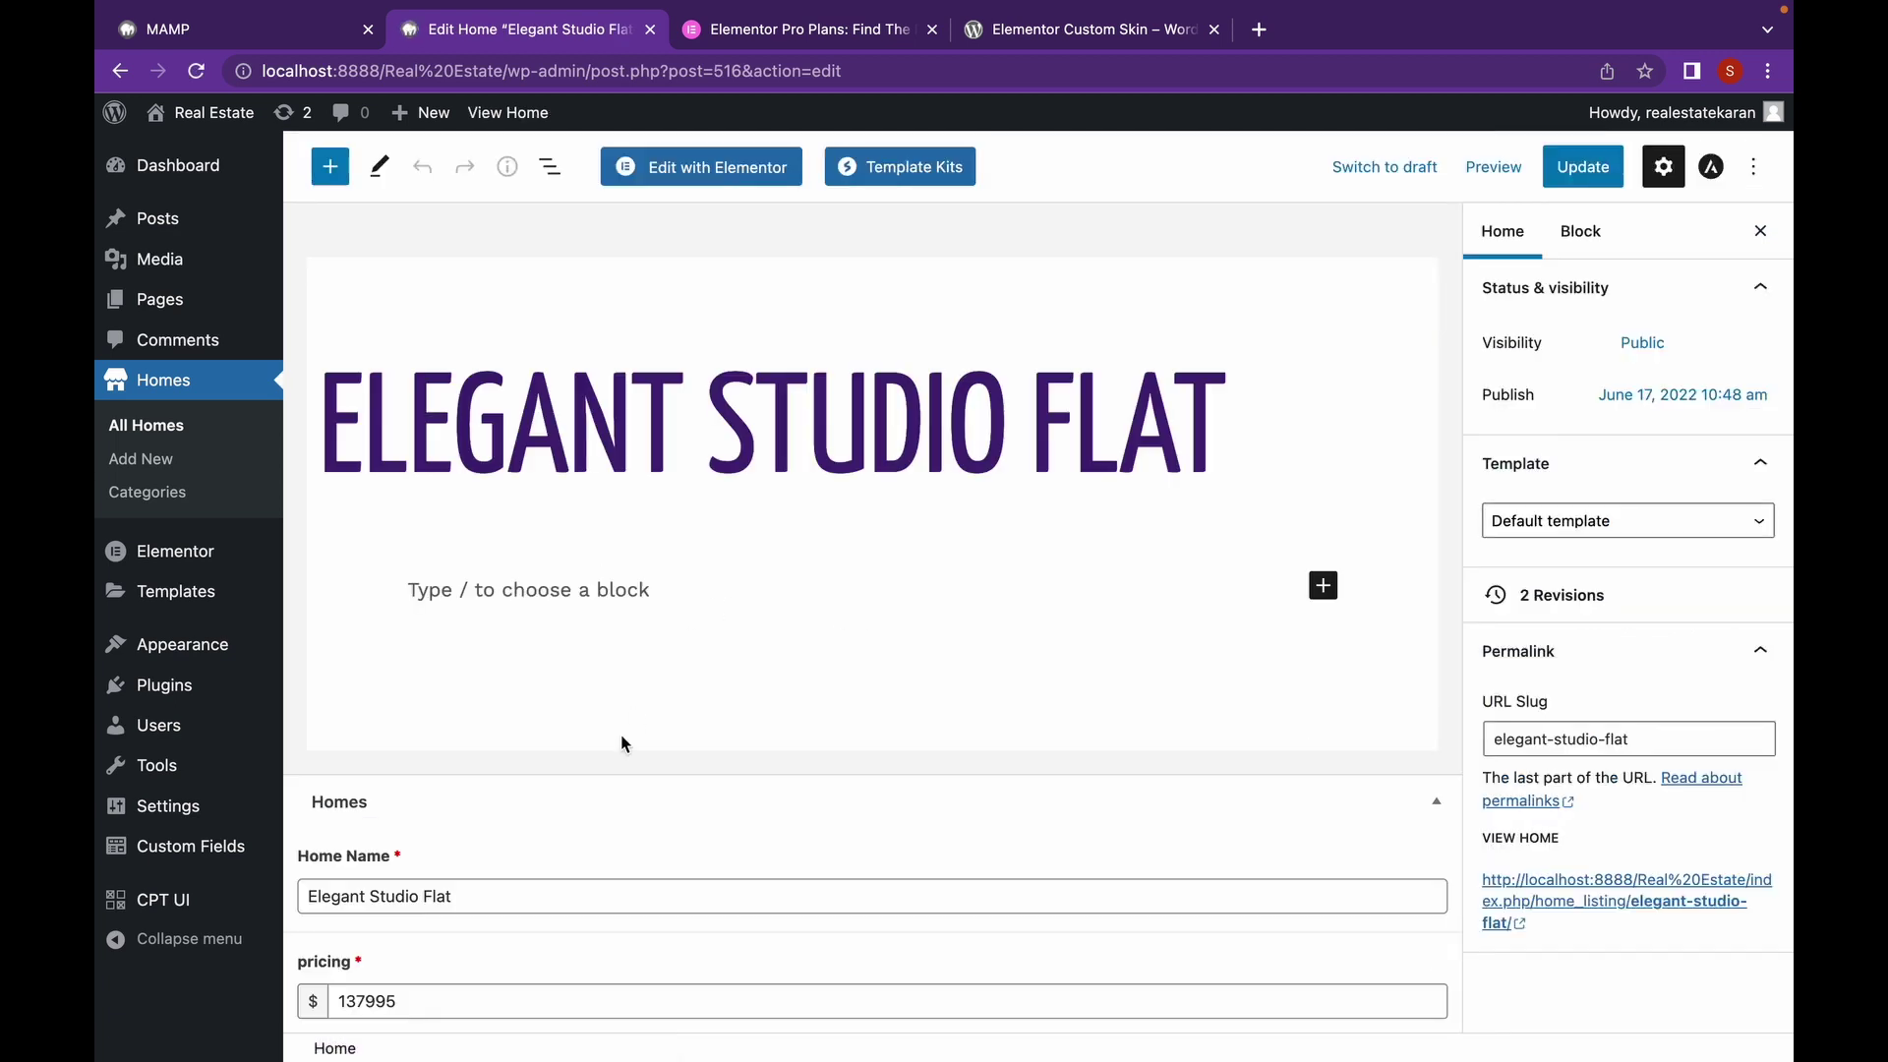
{"action": "scroll", "coordinate": [621, 742], "scroll_direction": "down", "scroll_amount": 7}
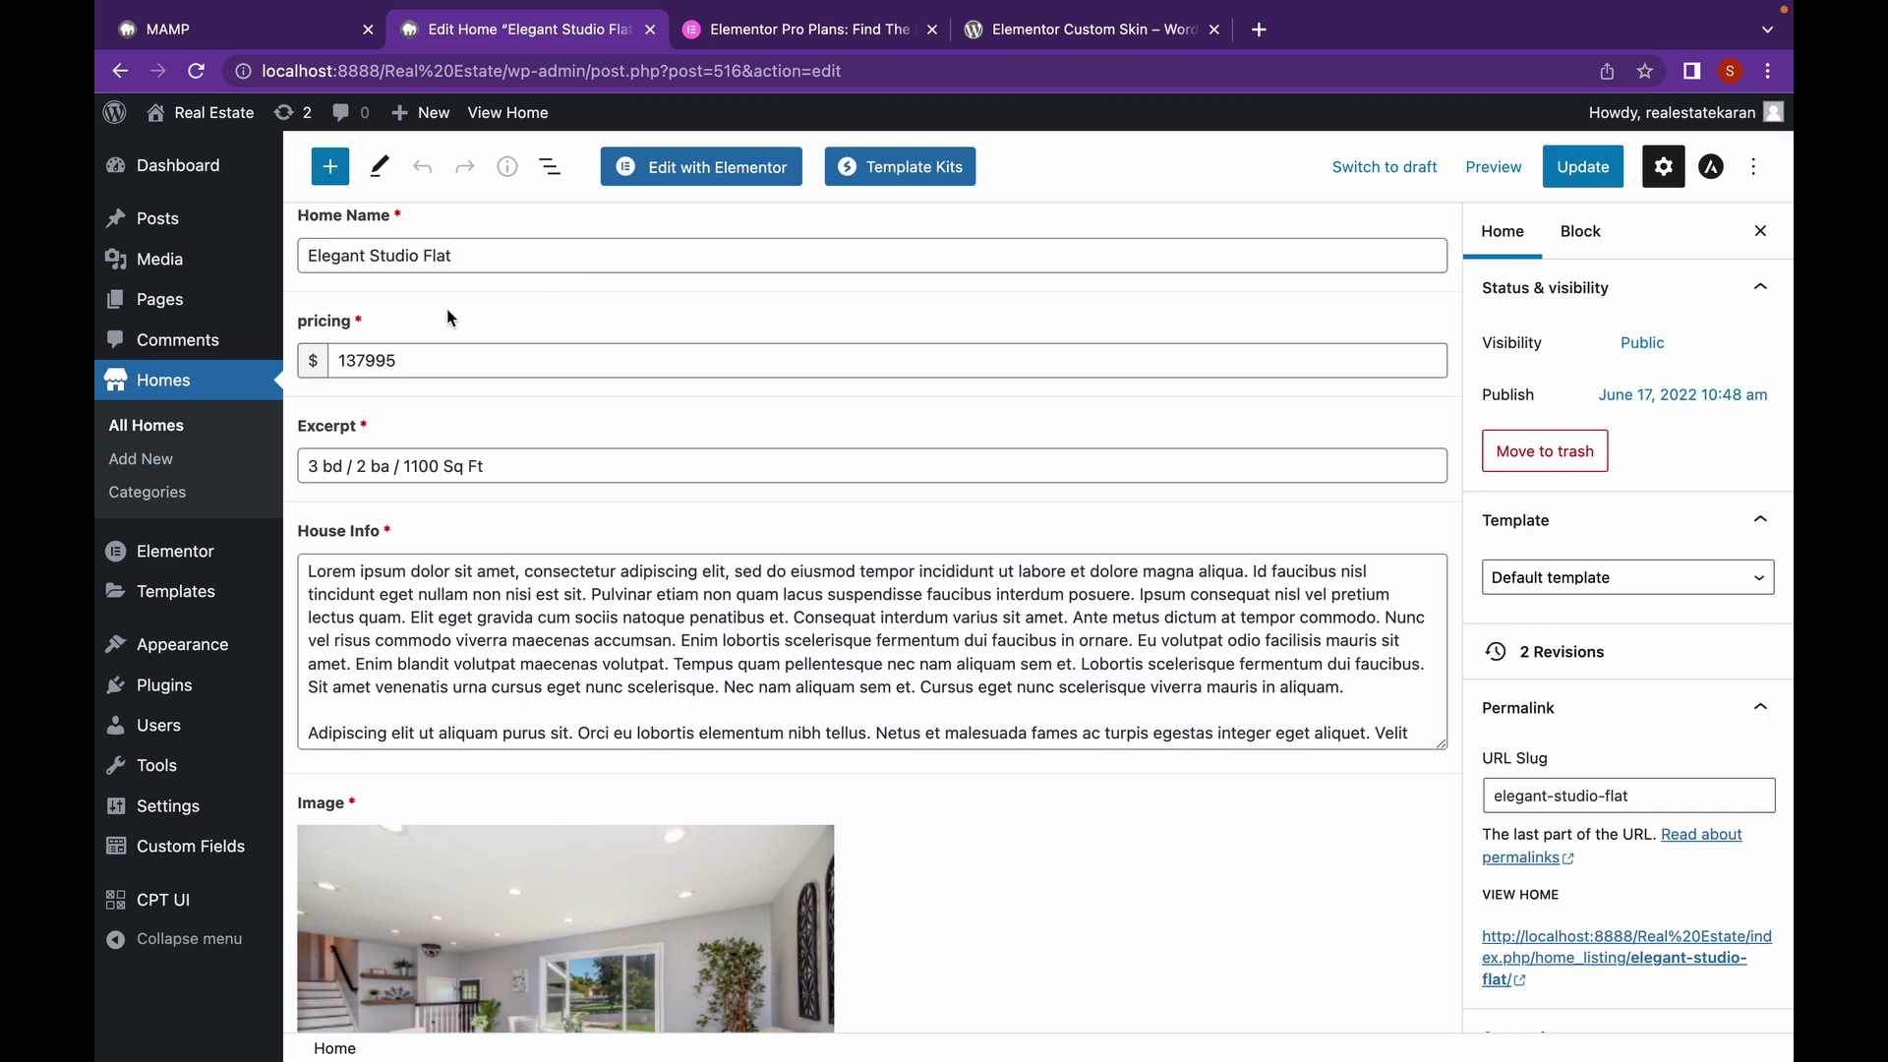
{"action": "mouse_move", "coordinate": [223, 581]}
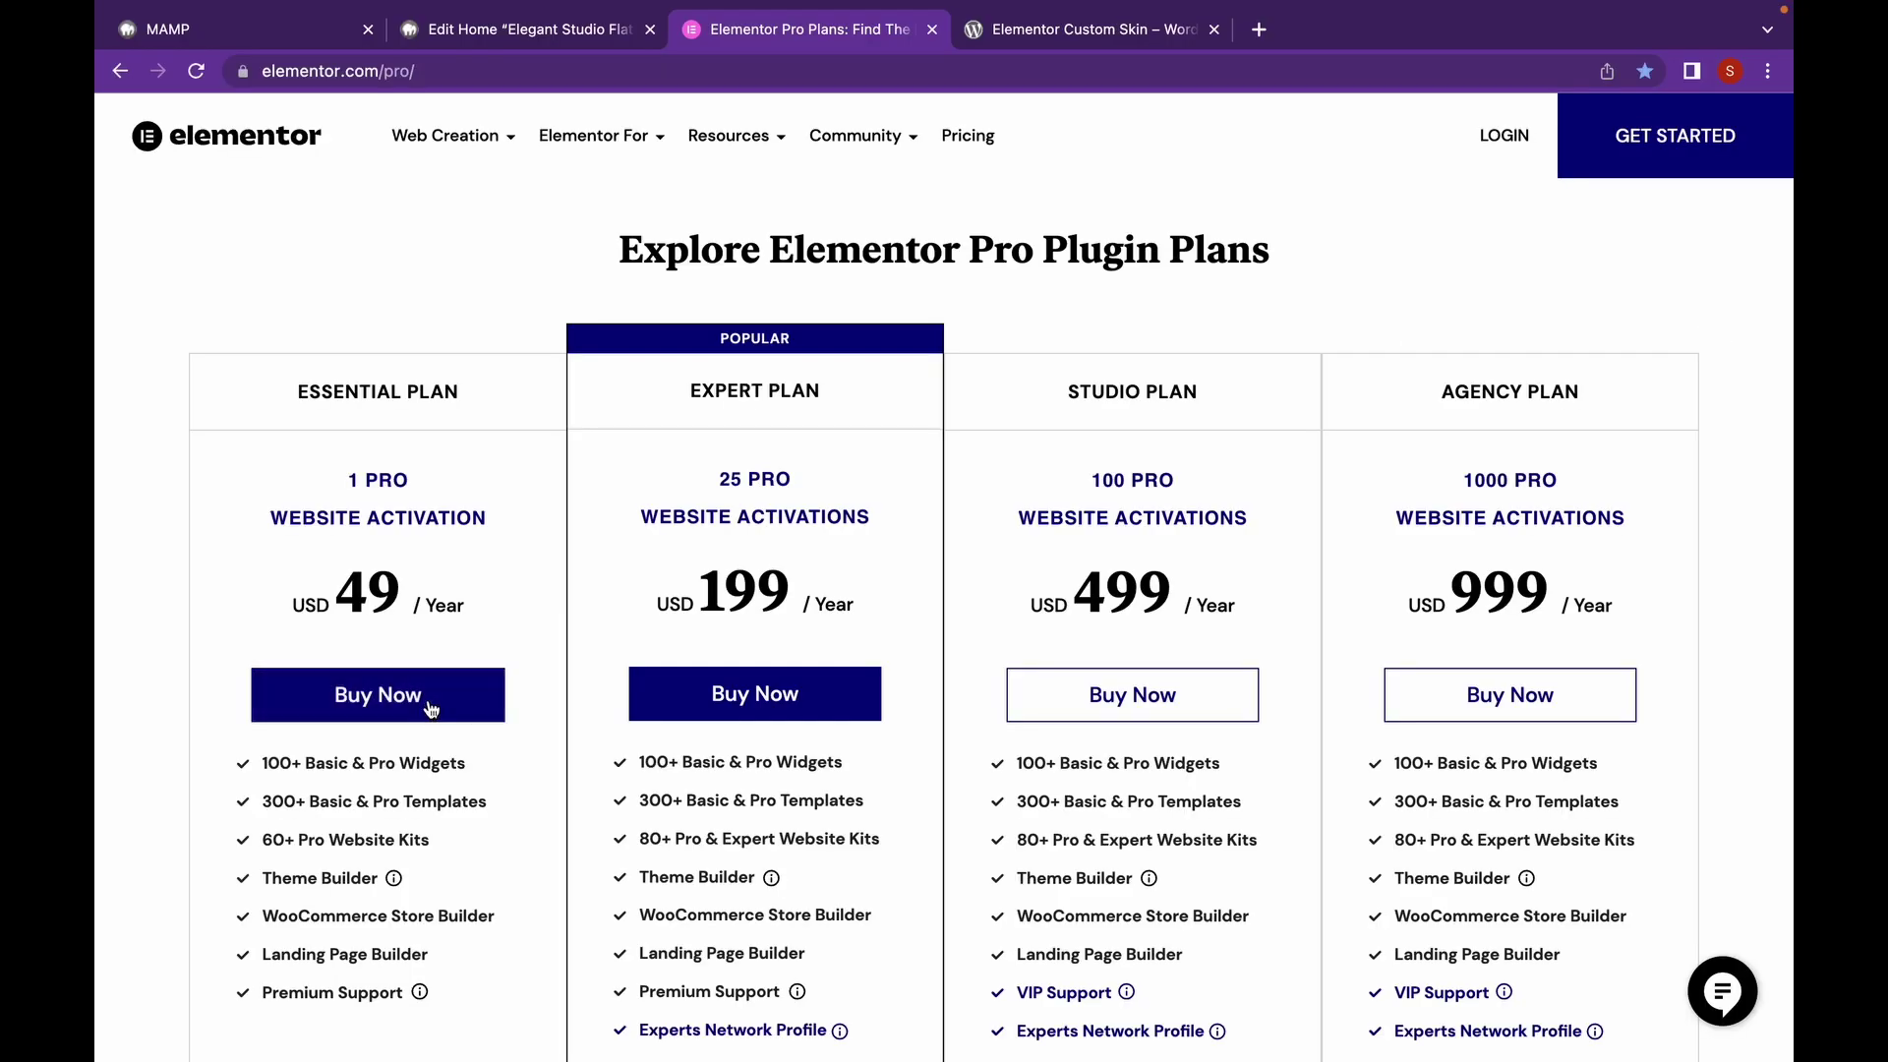
- Choose Buy Now on the Essential plan at 49 USD per year on elementor.com/pro
{"action": "left_click", "coordinate": [429, 704]}
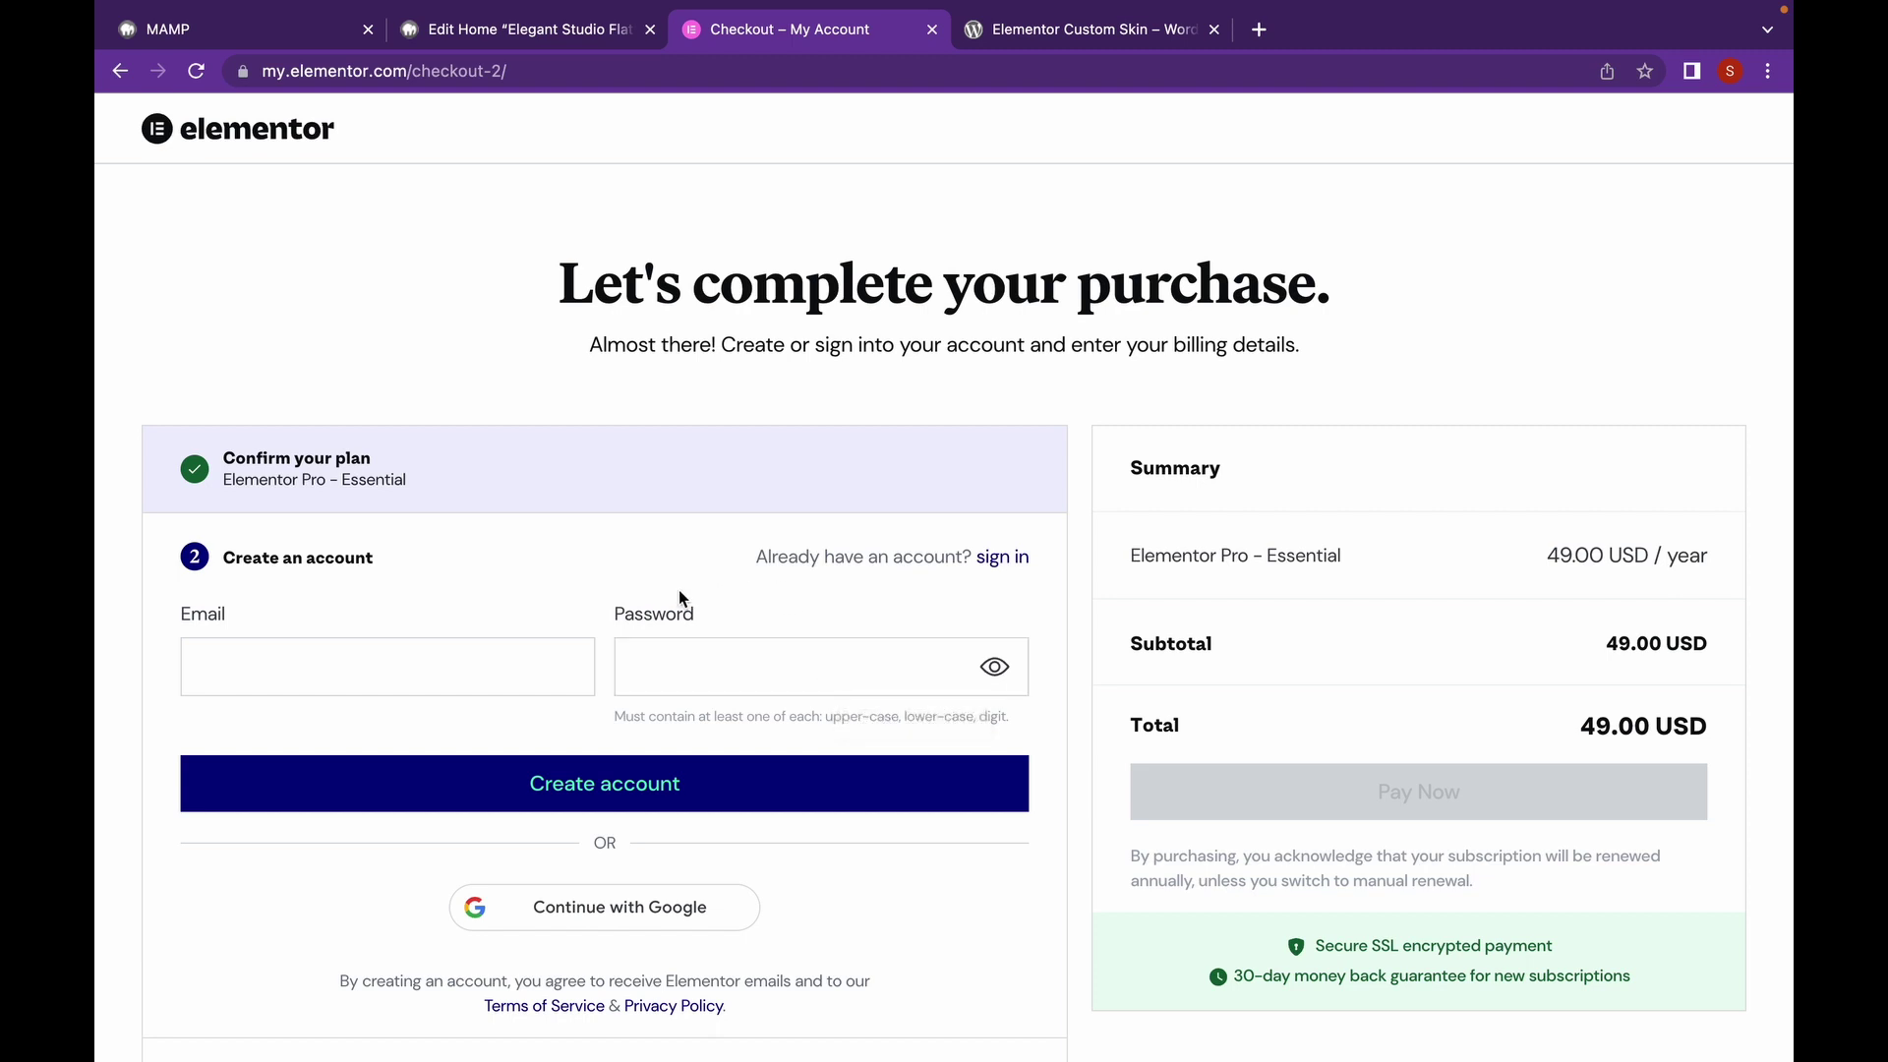
- Search the Add New plugins directory for 'elementor custom skin'
{"action": "left_click", "coordinate": [437, 31]}
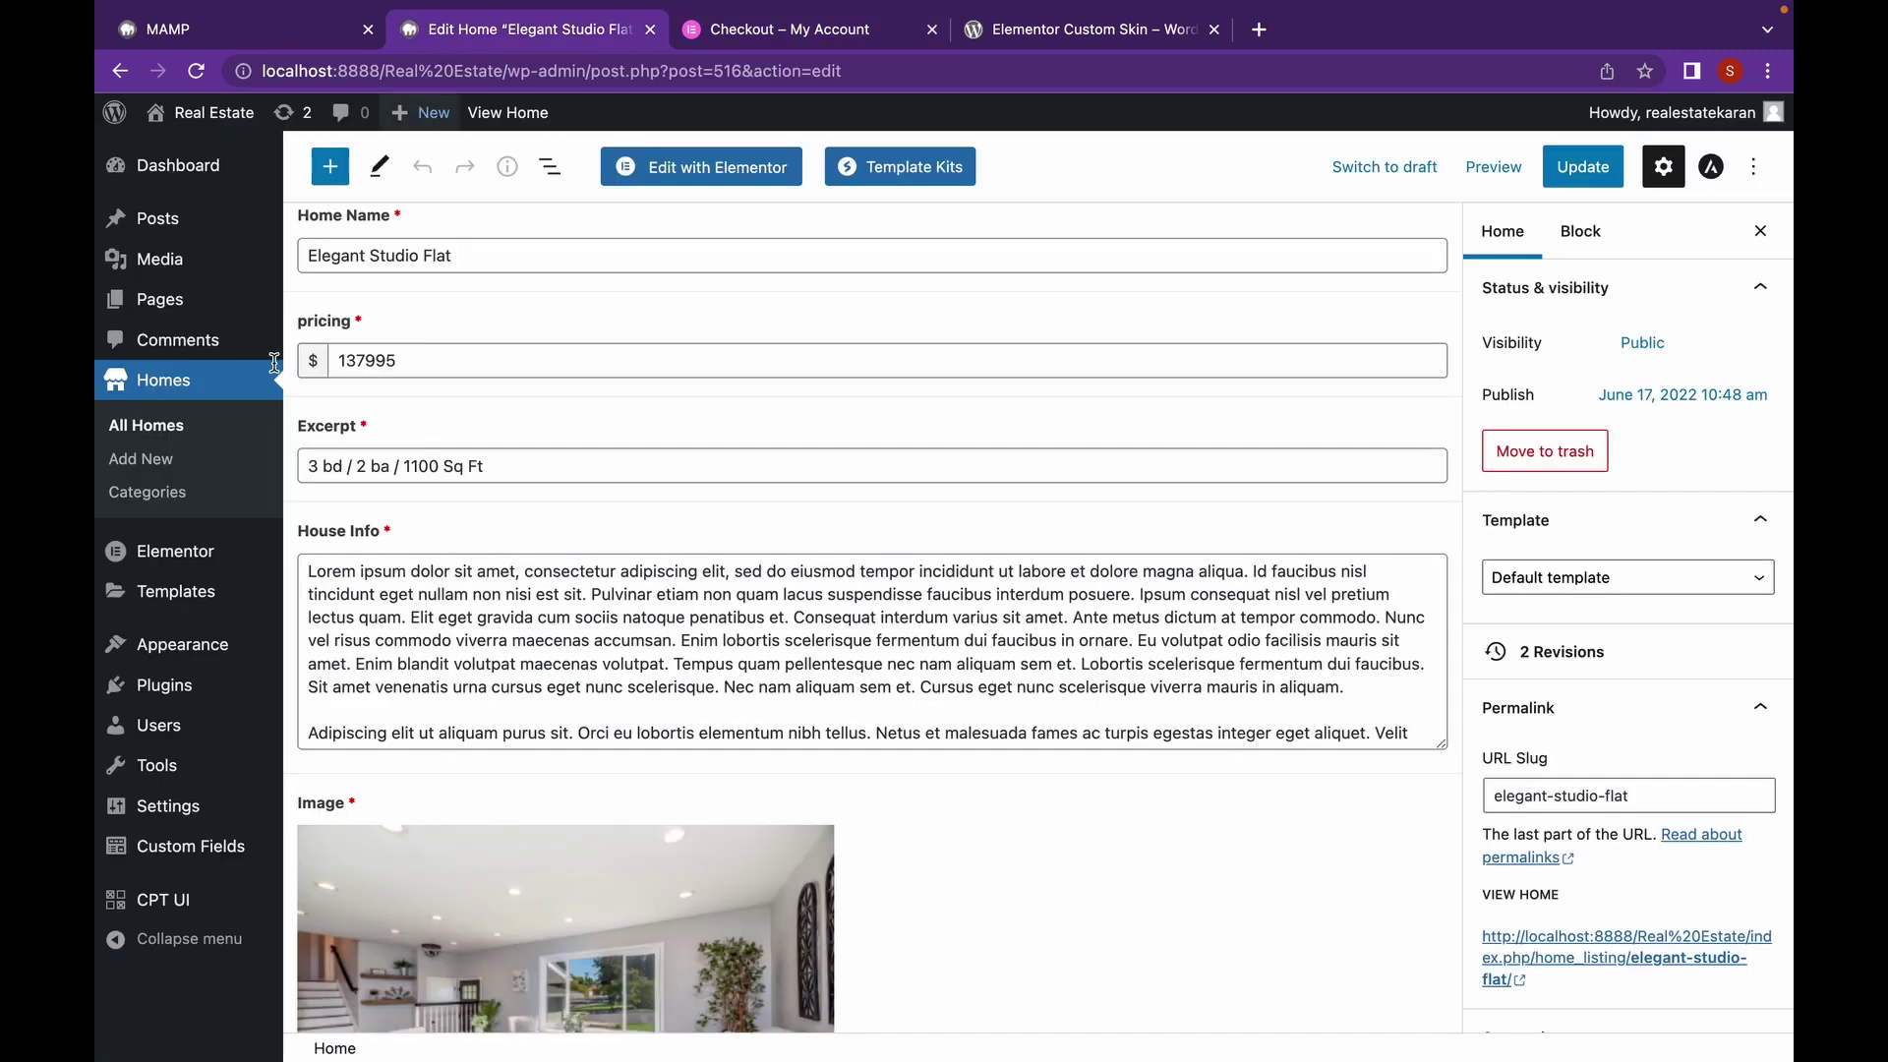
{"action": "mouse_move", "coordinate": [231, 706]}
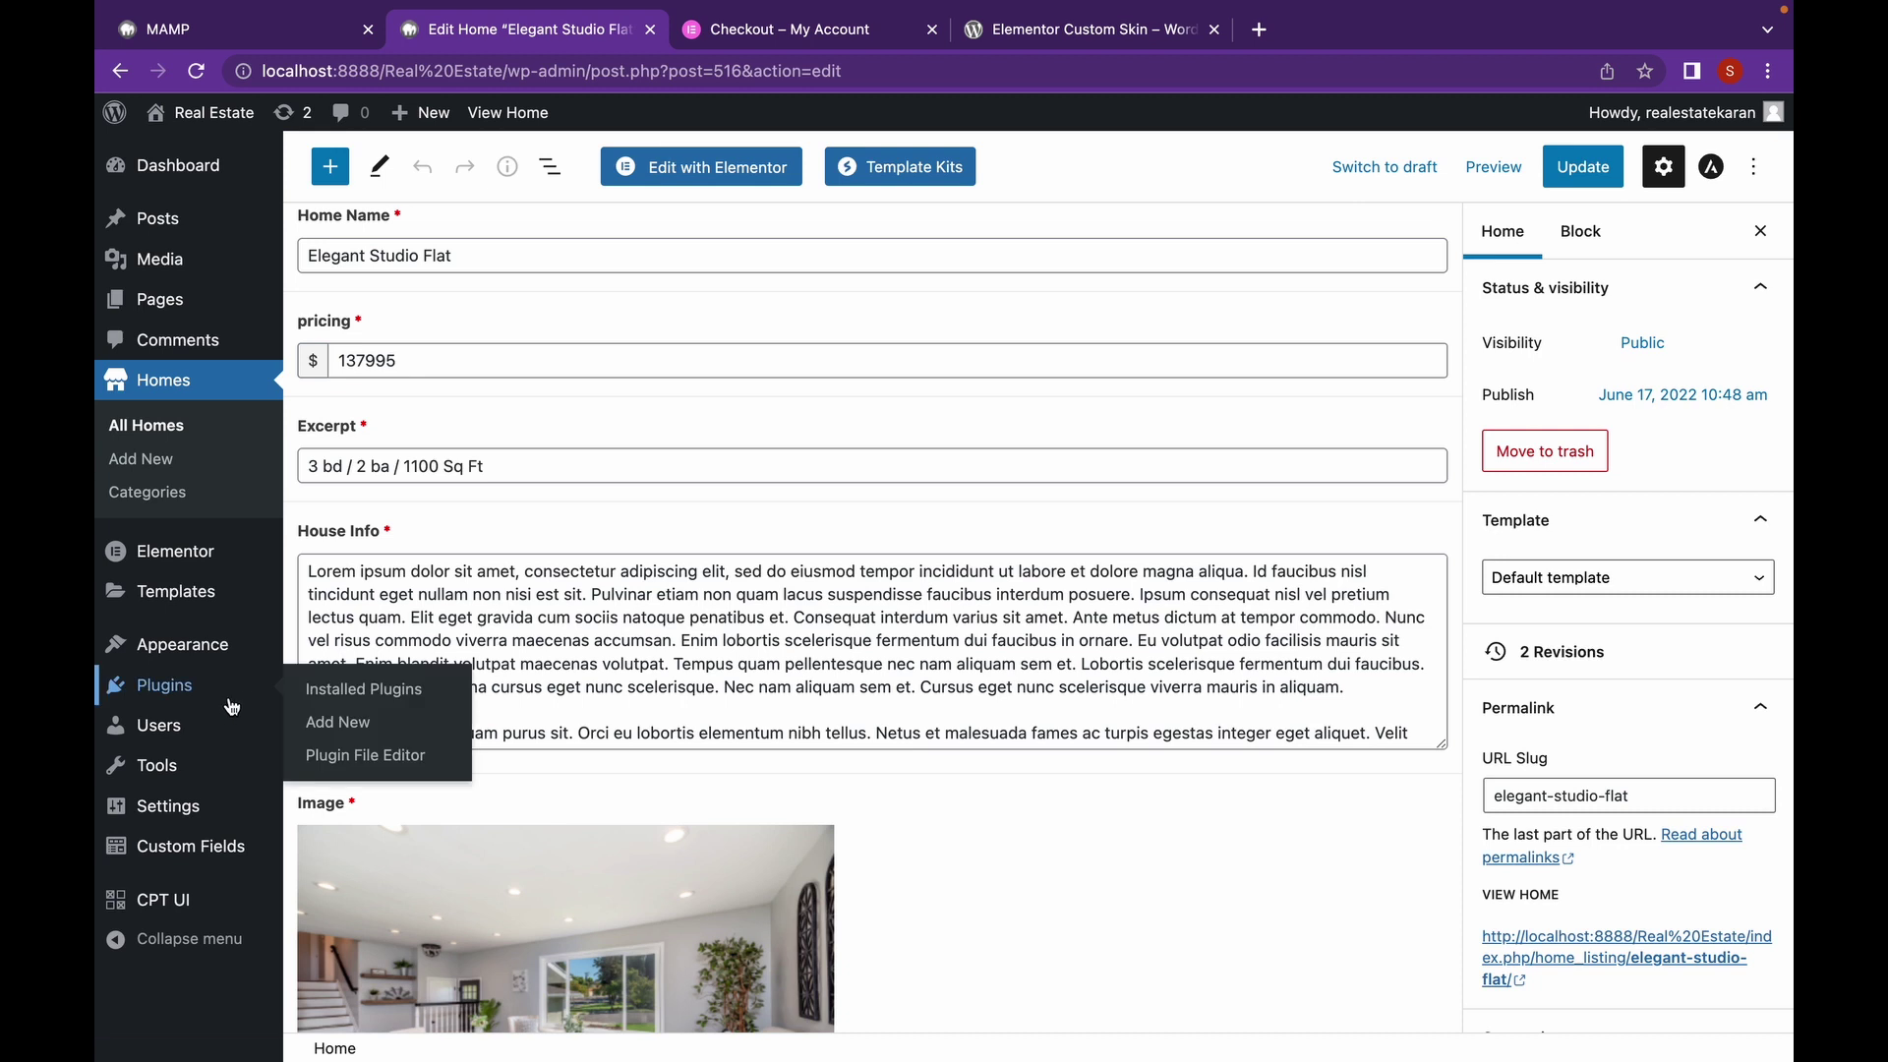
{"action": "left_click", "coordinate": [349, 729]}
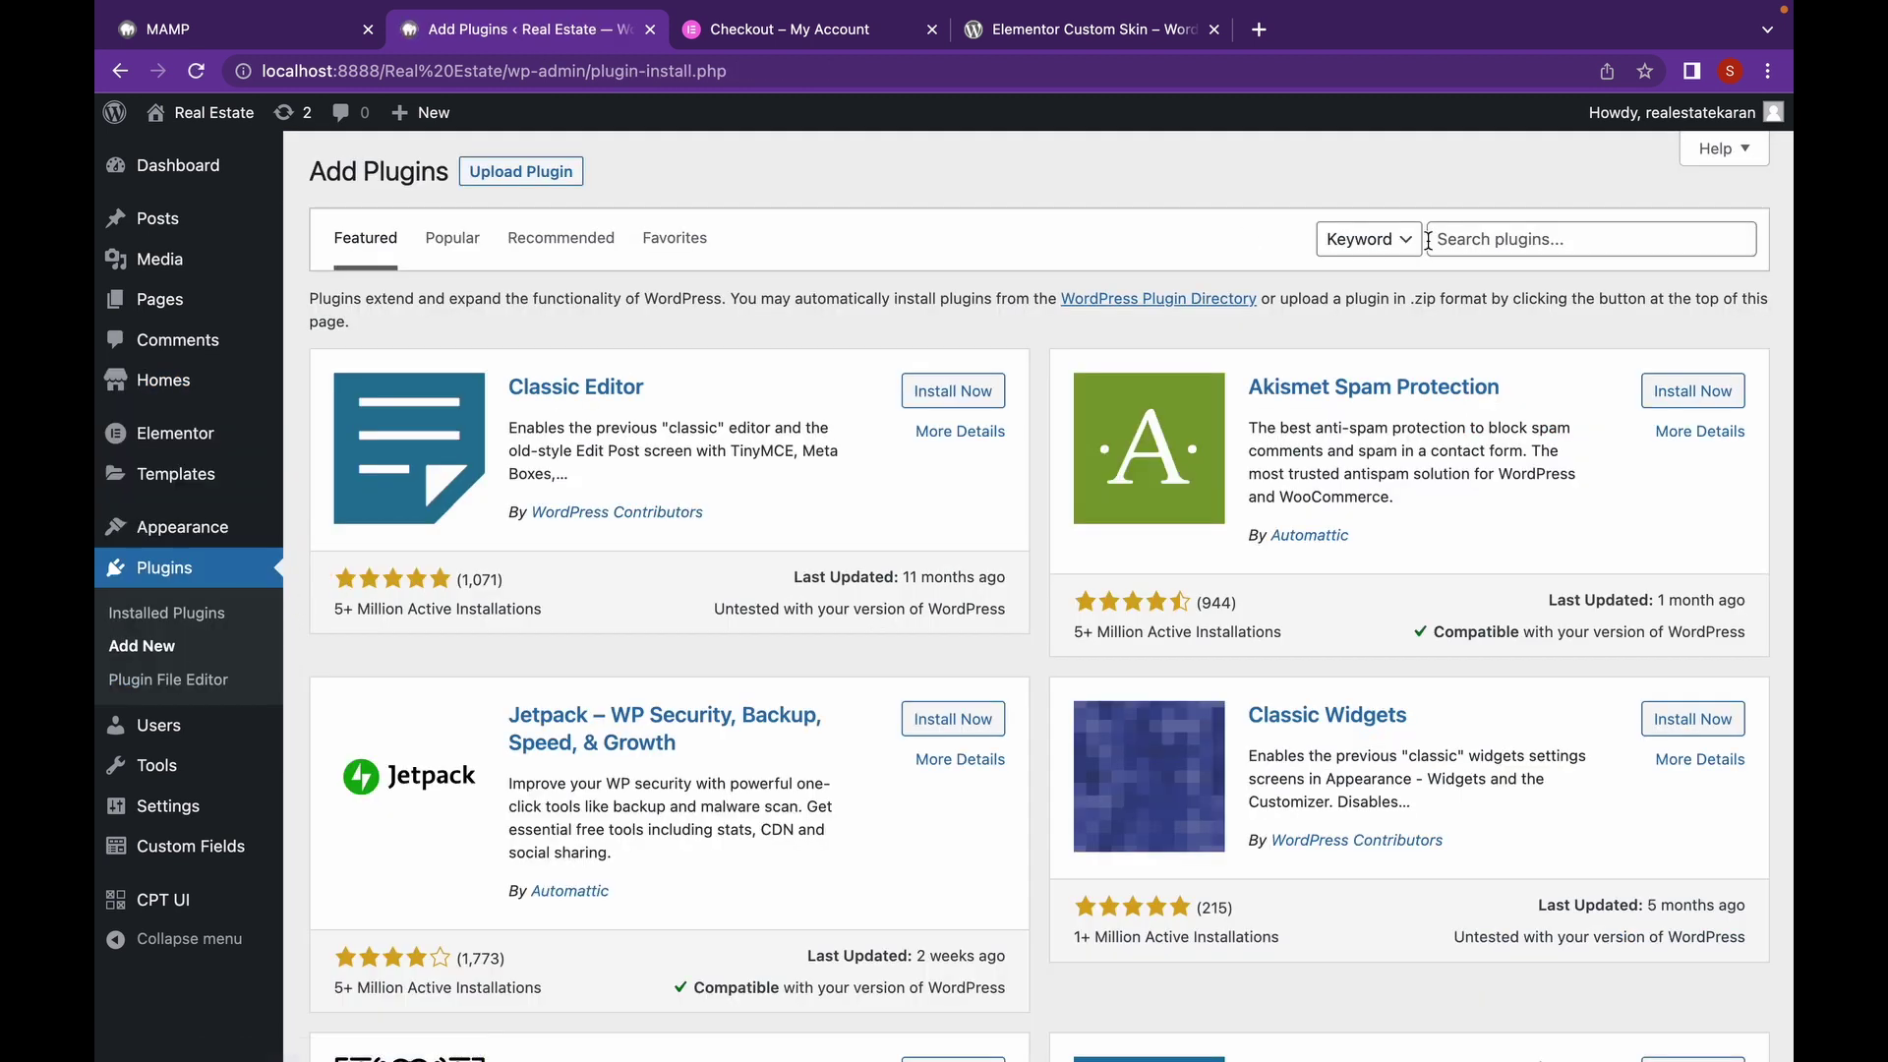
{"action": "left_click", "coordinate": [1428, 239]}
{"action": "type", "text": "e"}
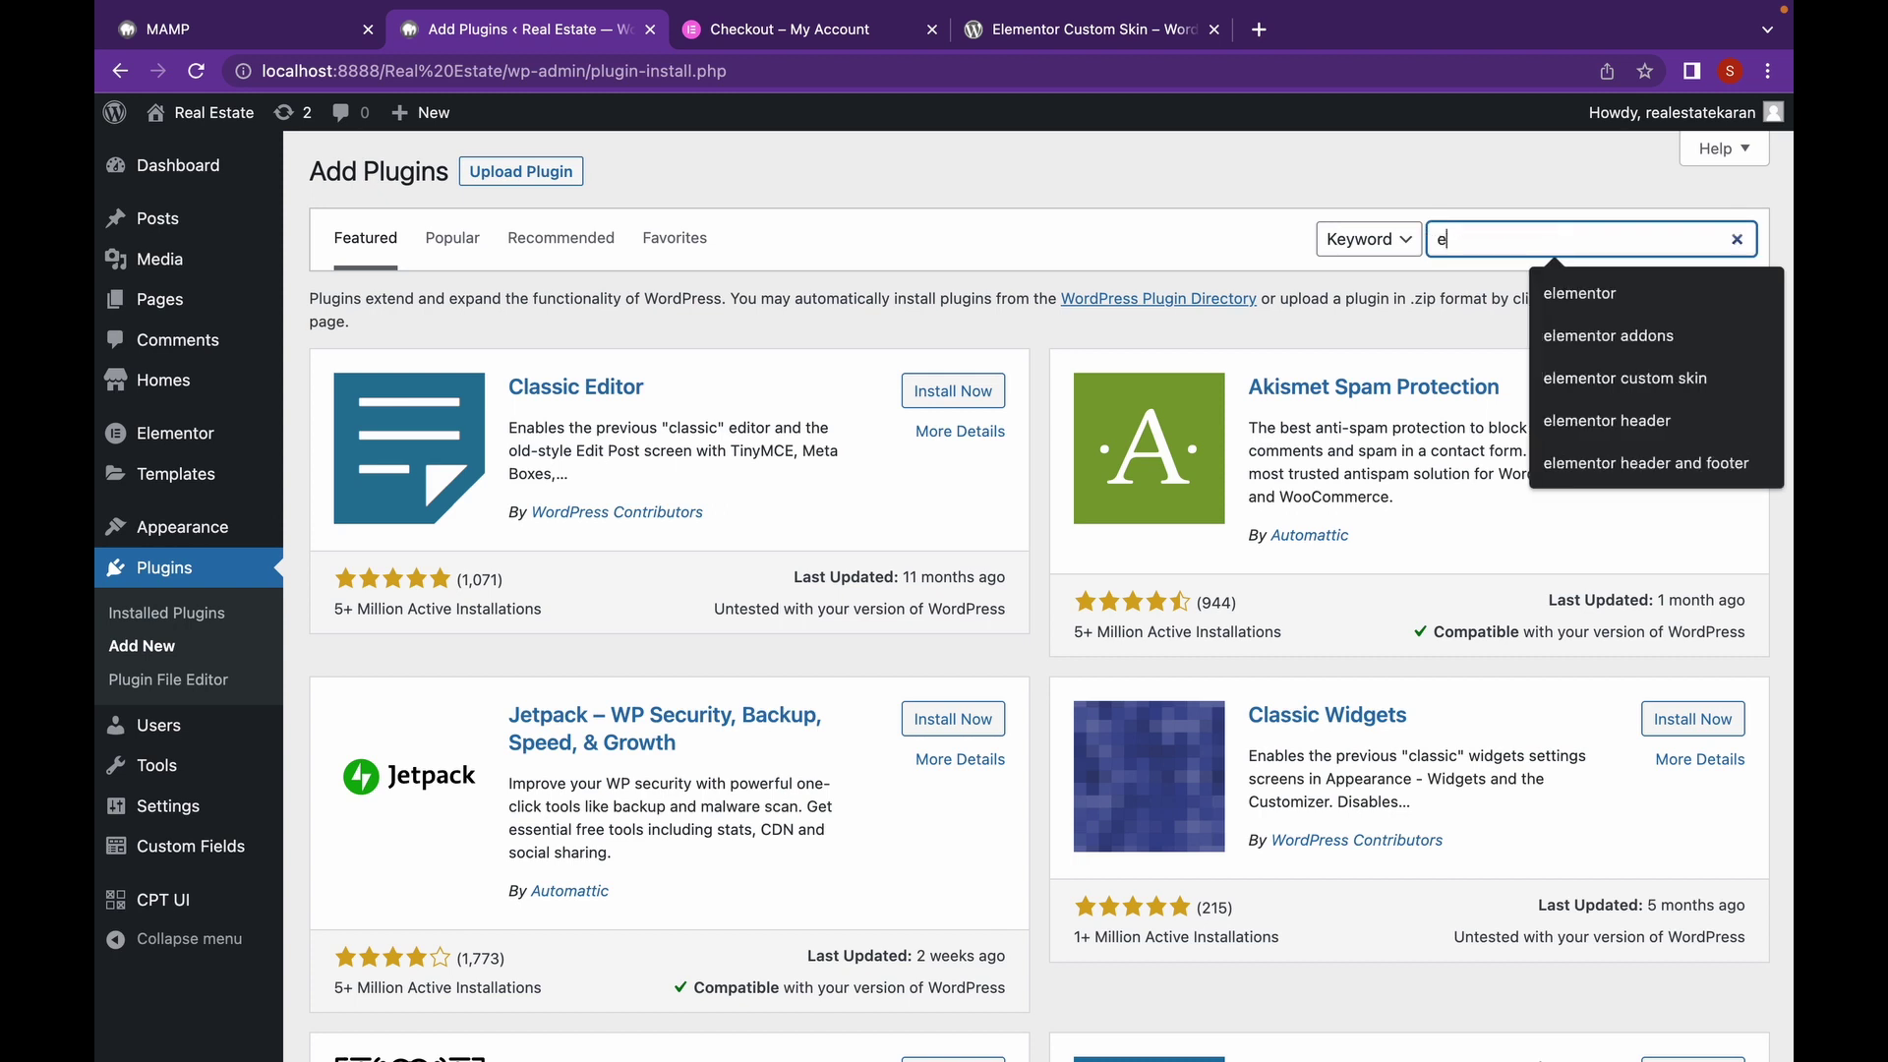
{"action": "type", "text": "lementor cu"}
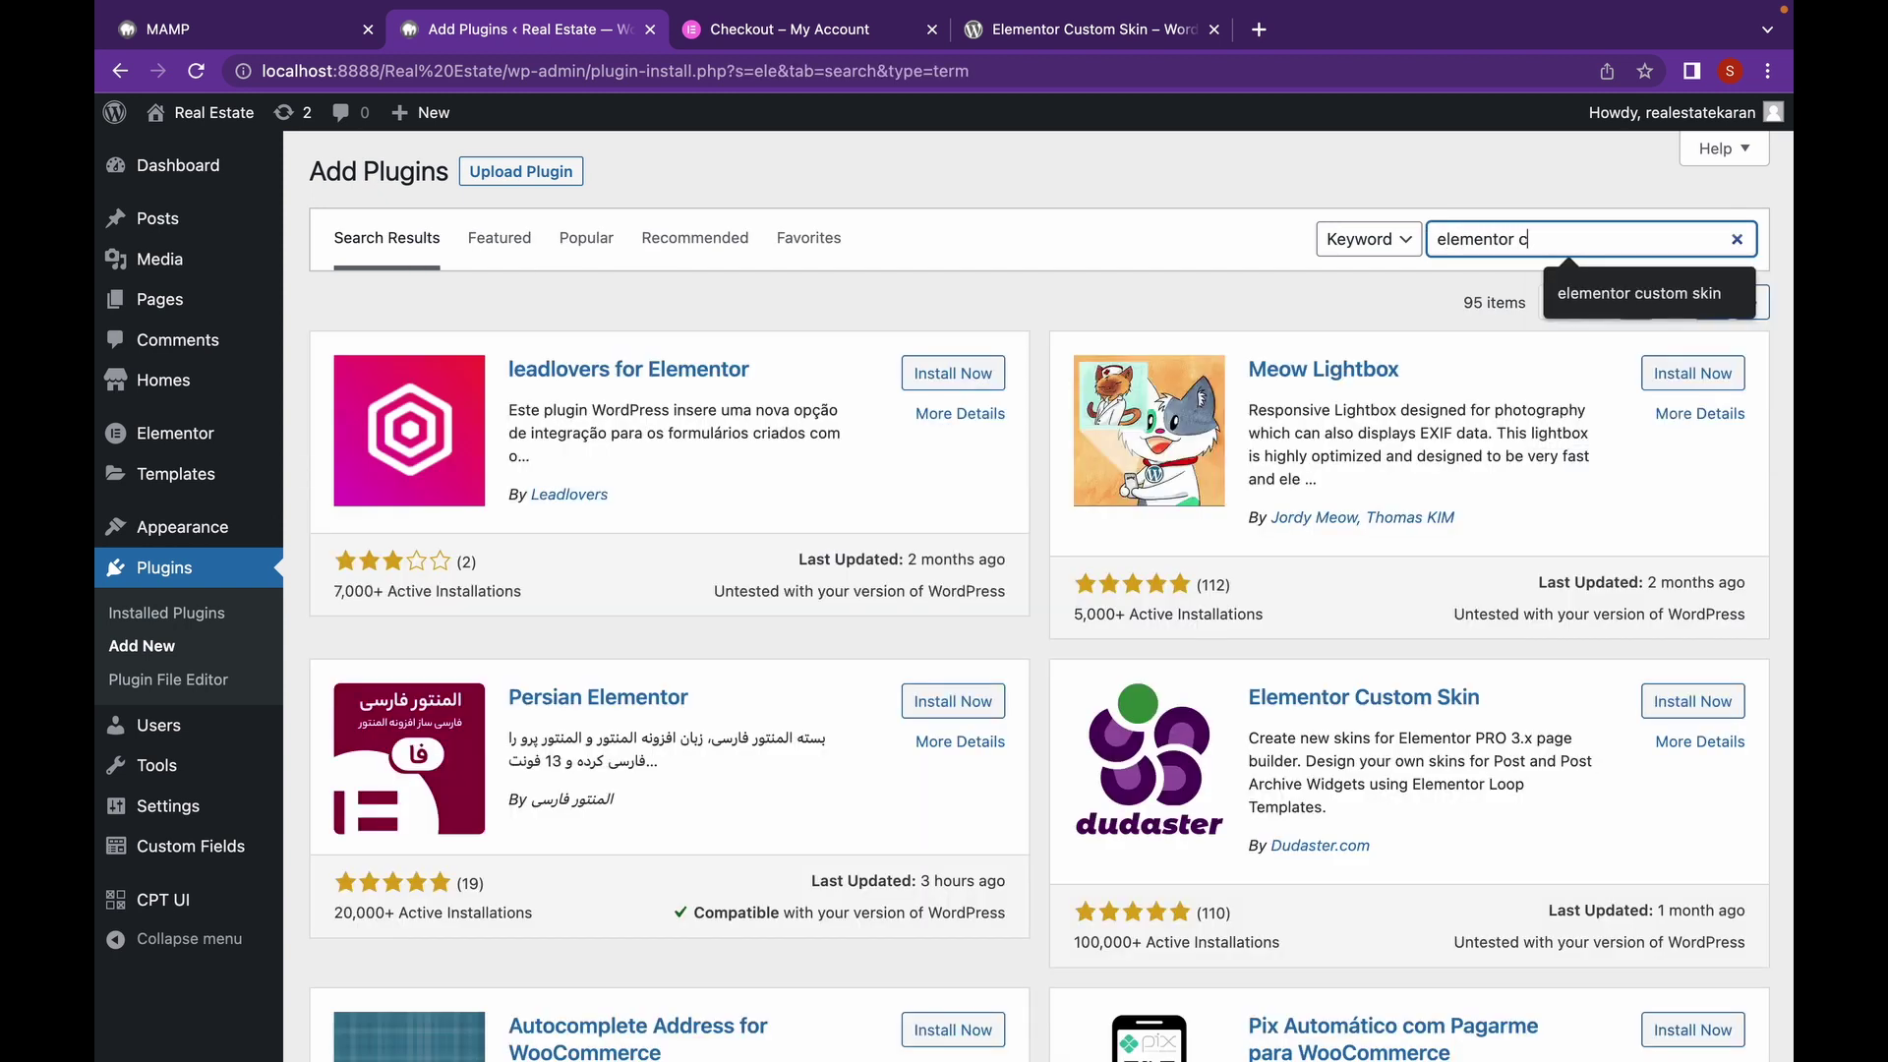
{"action": "type", "text": "stom skin"}
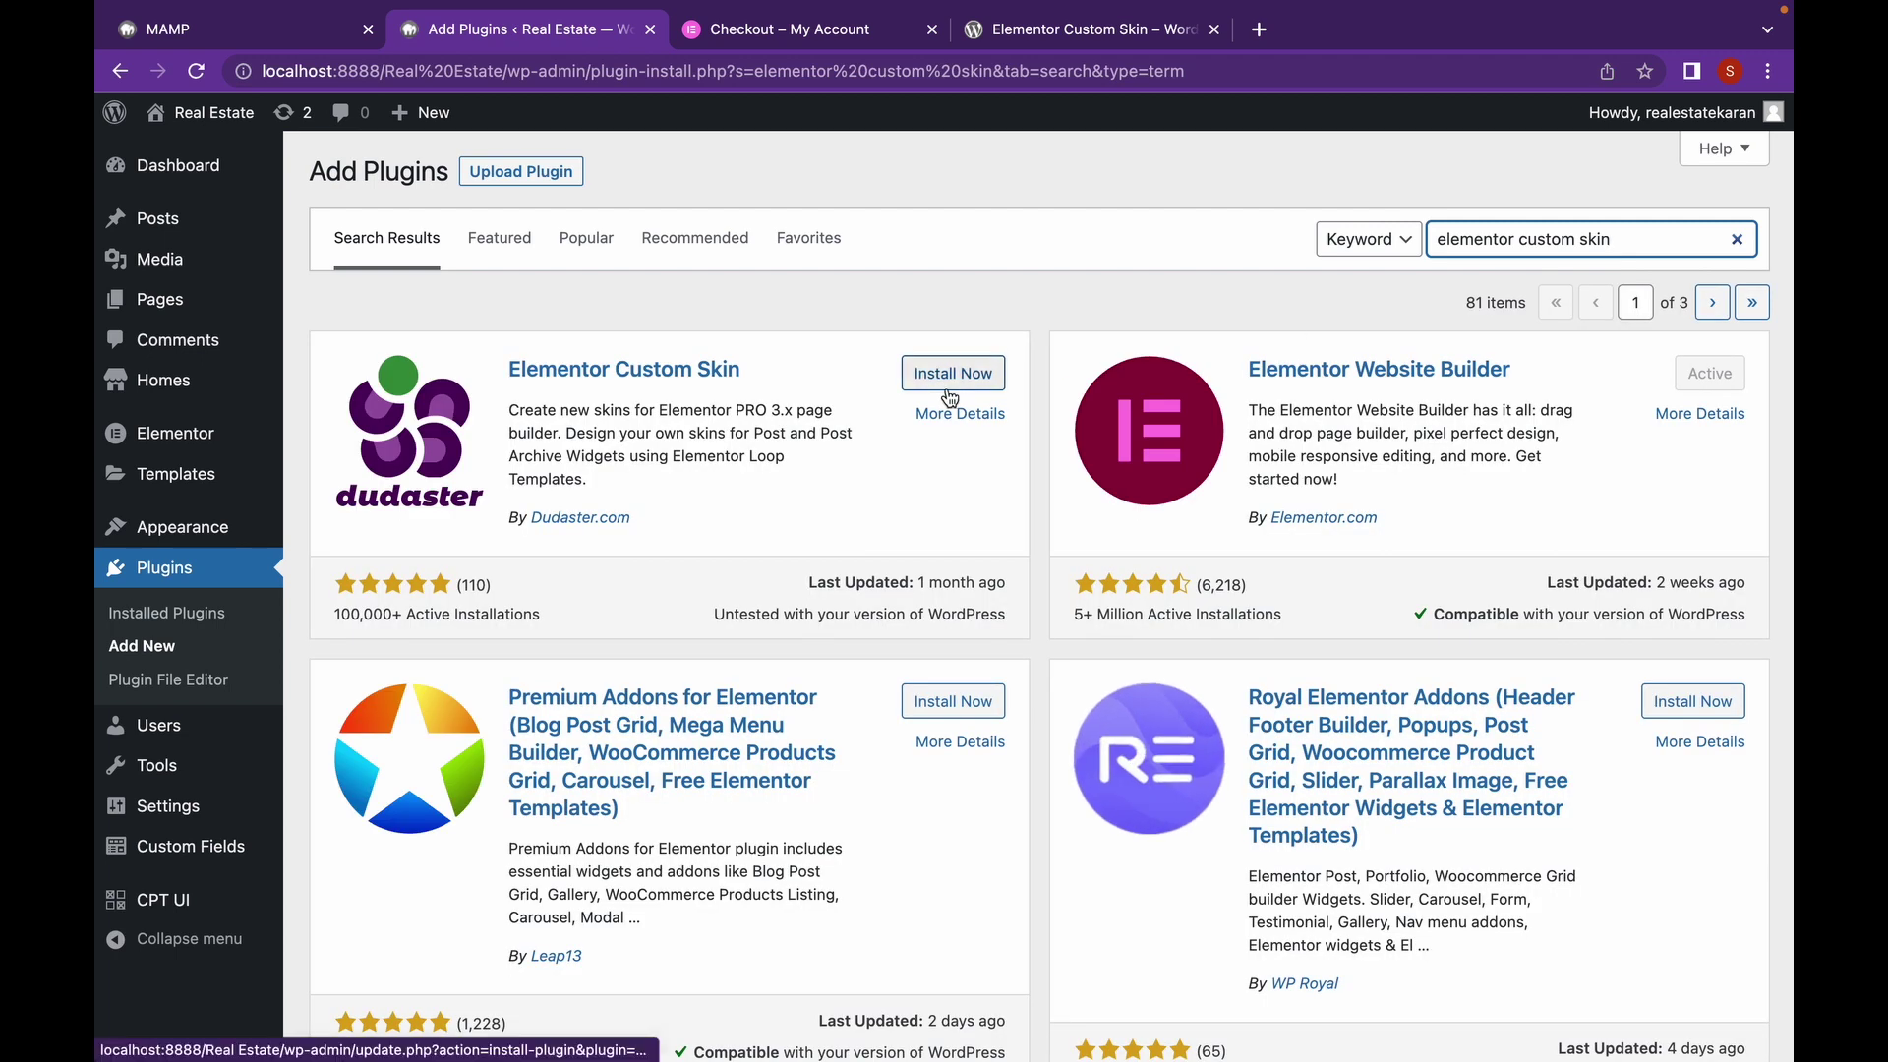
- Install and activate the Elementor Custom Skin plugin, then return to the installed plugins list
{"action": "left_click", "coordinate": [950, 380]}
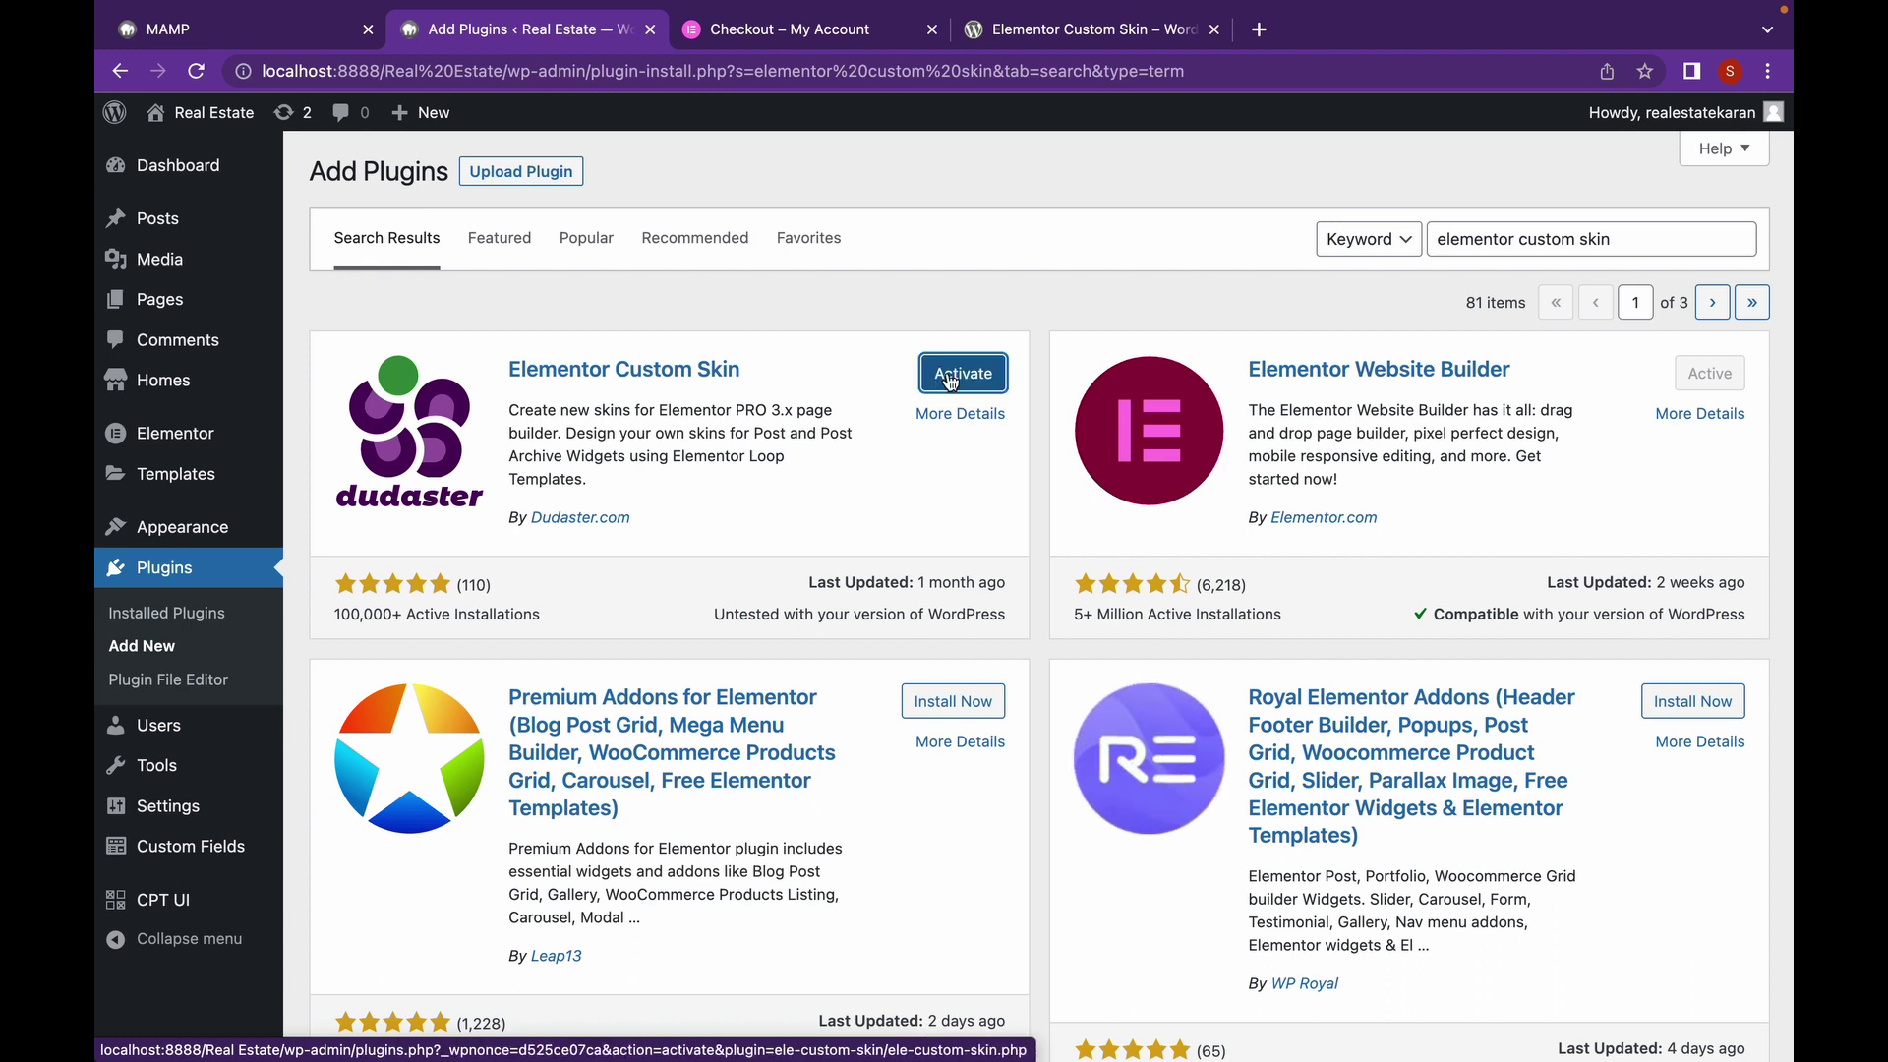
{"action": "left_click", "coordinate": [950, 383]}
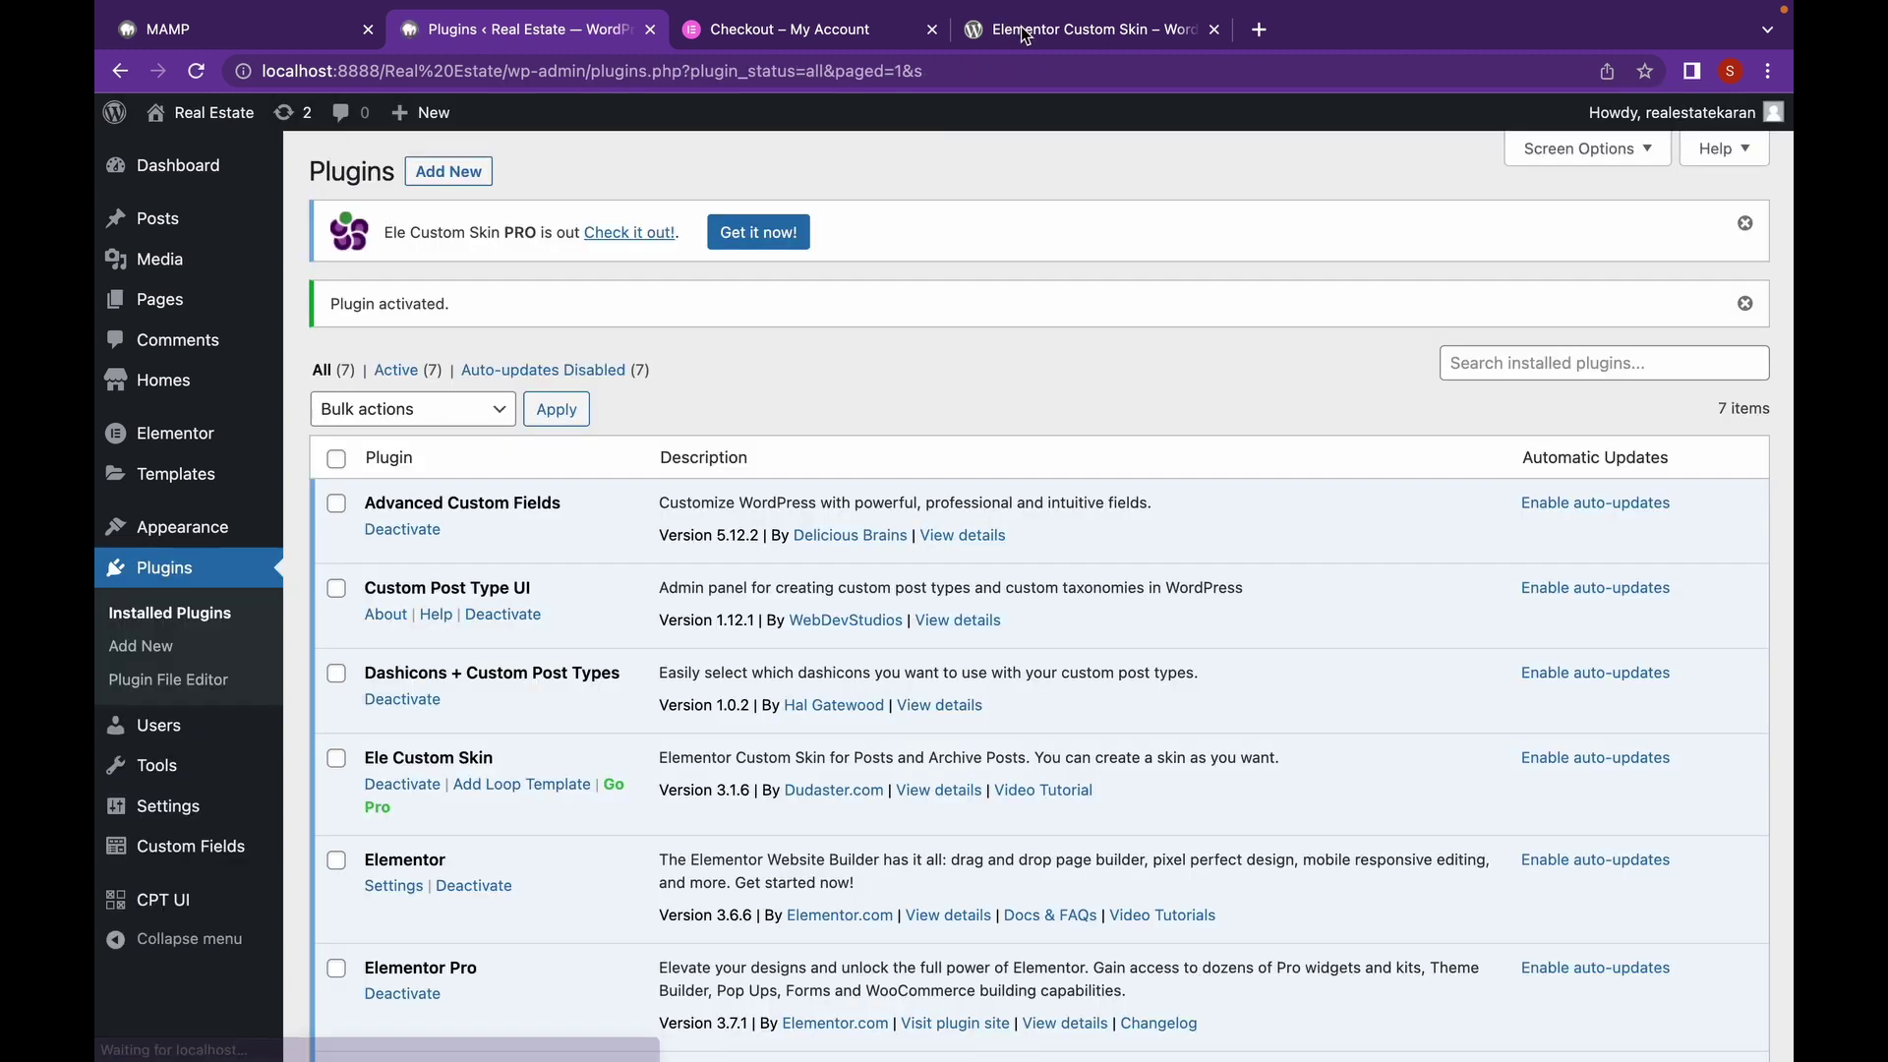
{"action": "left_click", "coordinate": [1023, 34]}
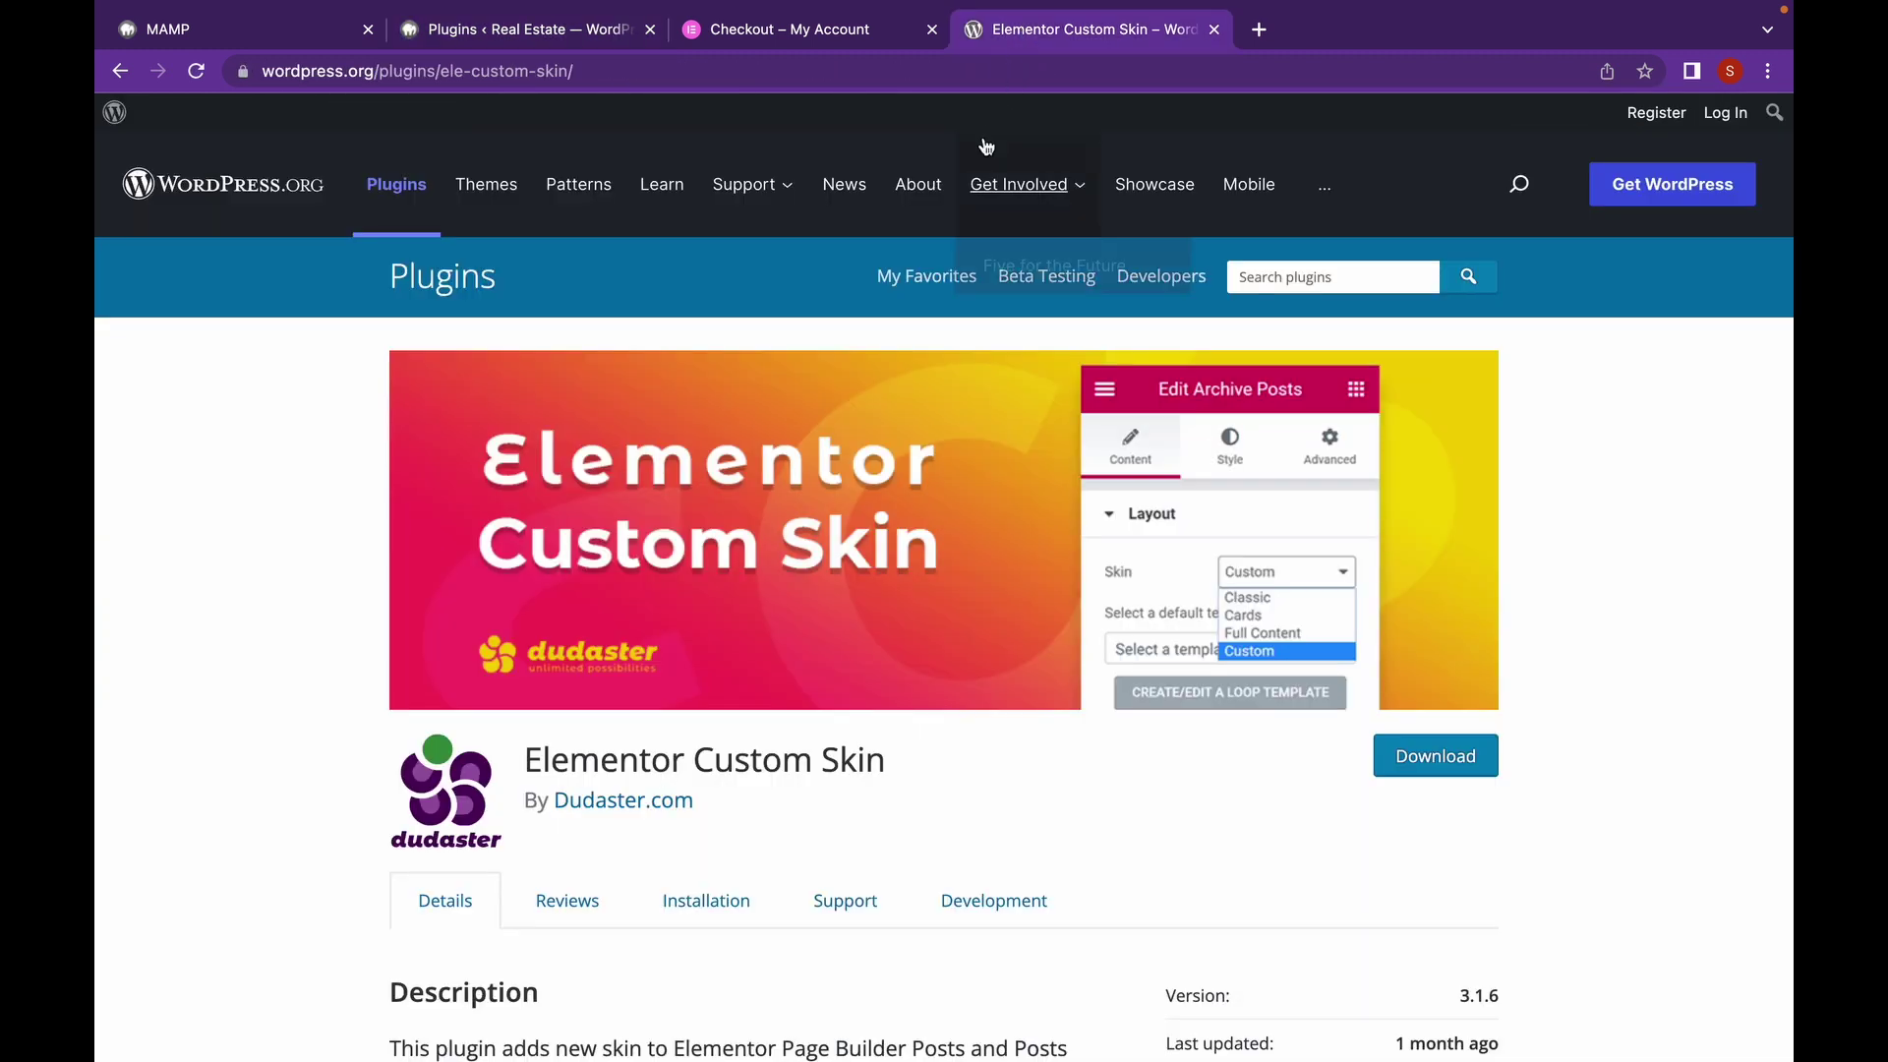
{"action": "left_click", "coordinate": [558, 38]}
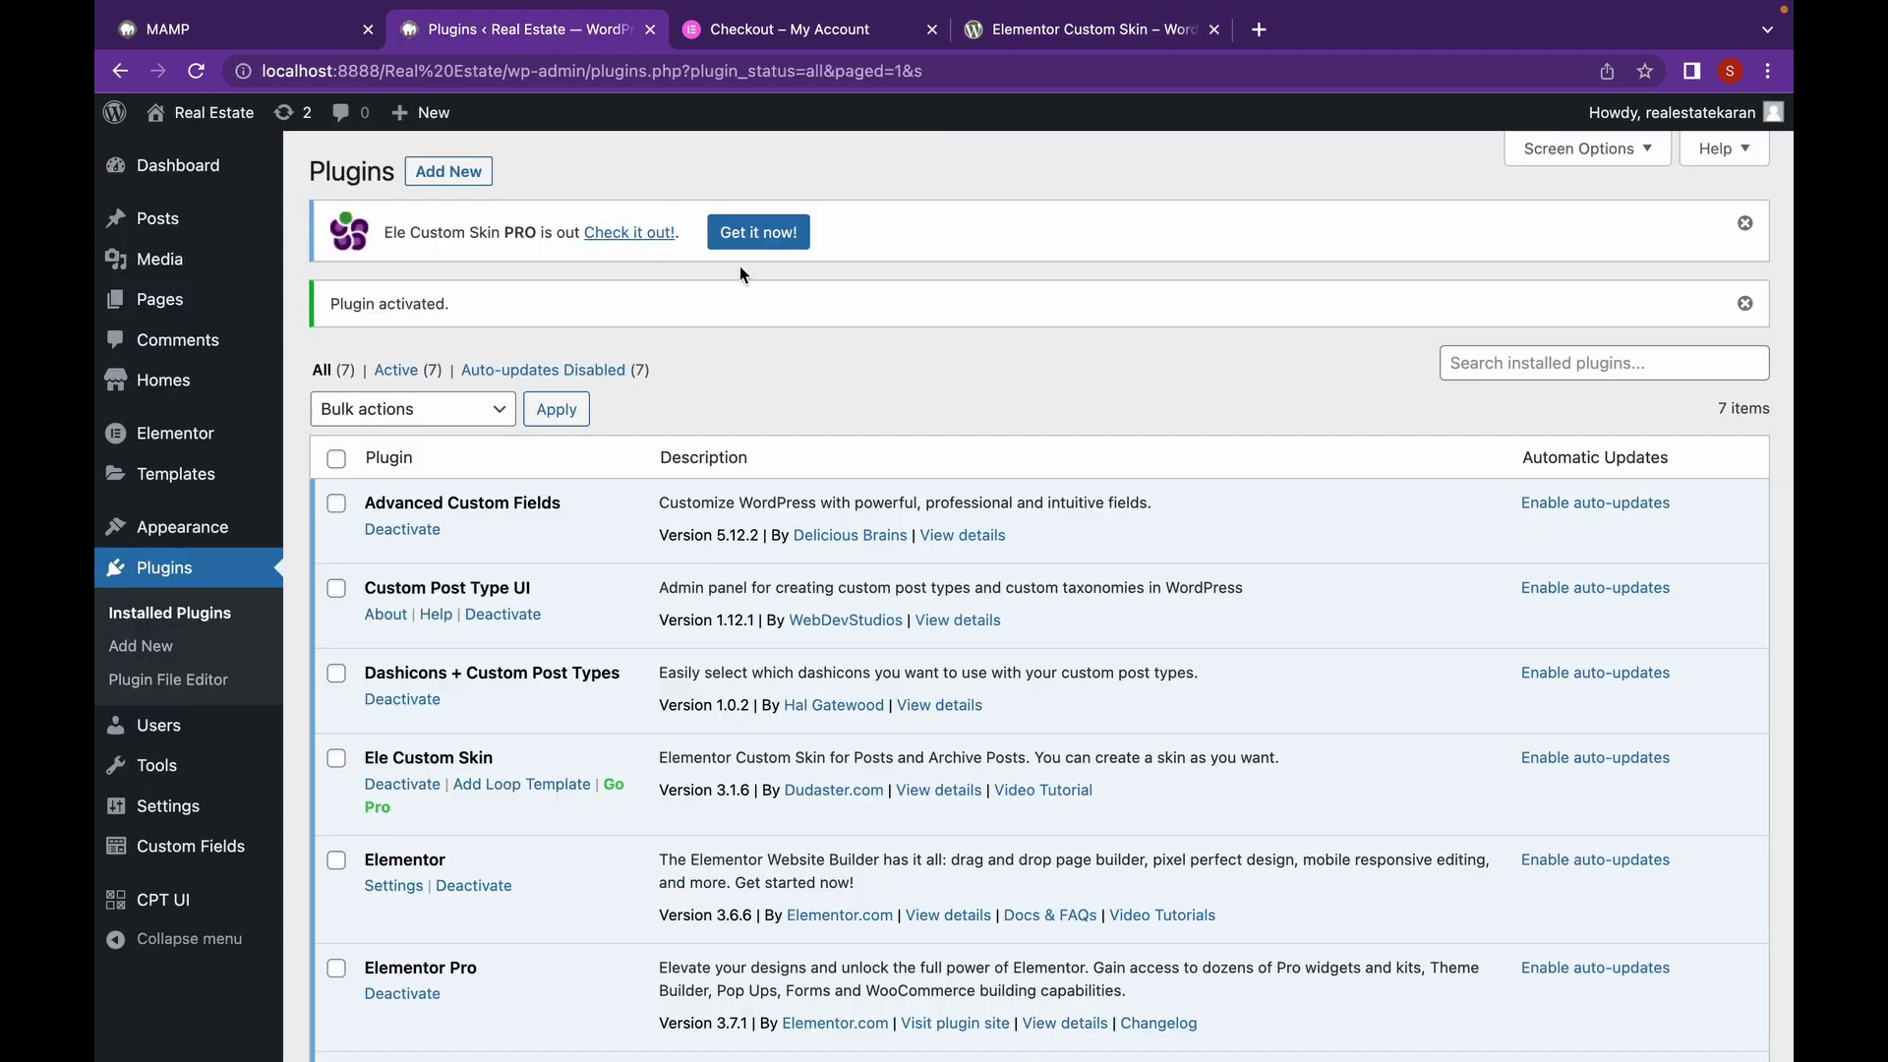
- From Saved Templates, create a new Loop-type template named 'home-loop'
{"action": "left_click", "coordinate": [197, 482]}
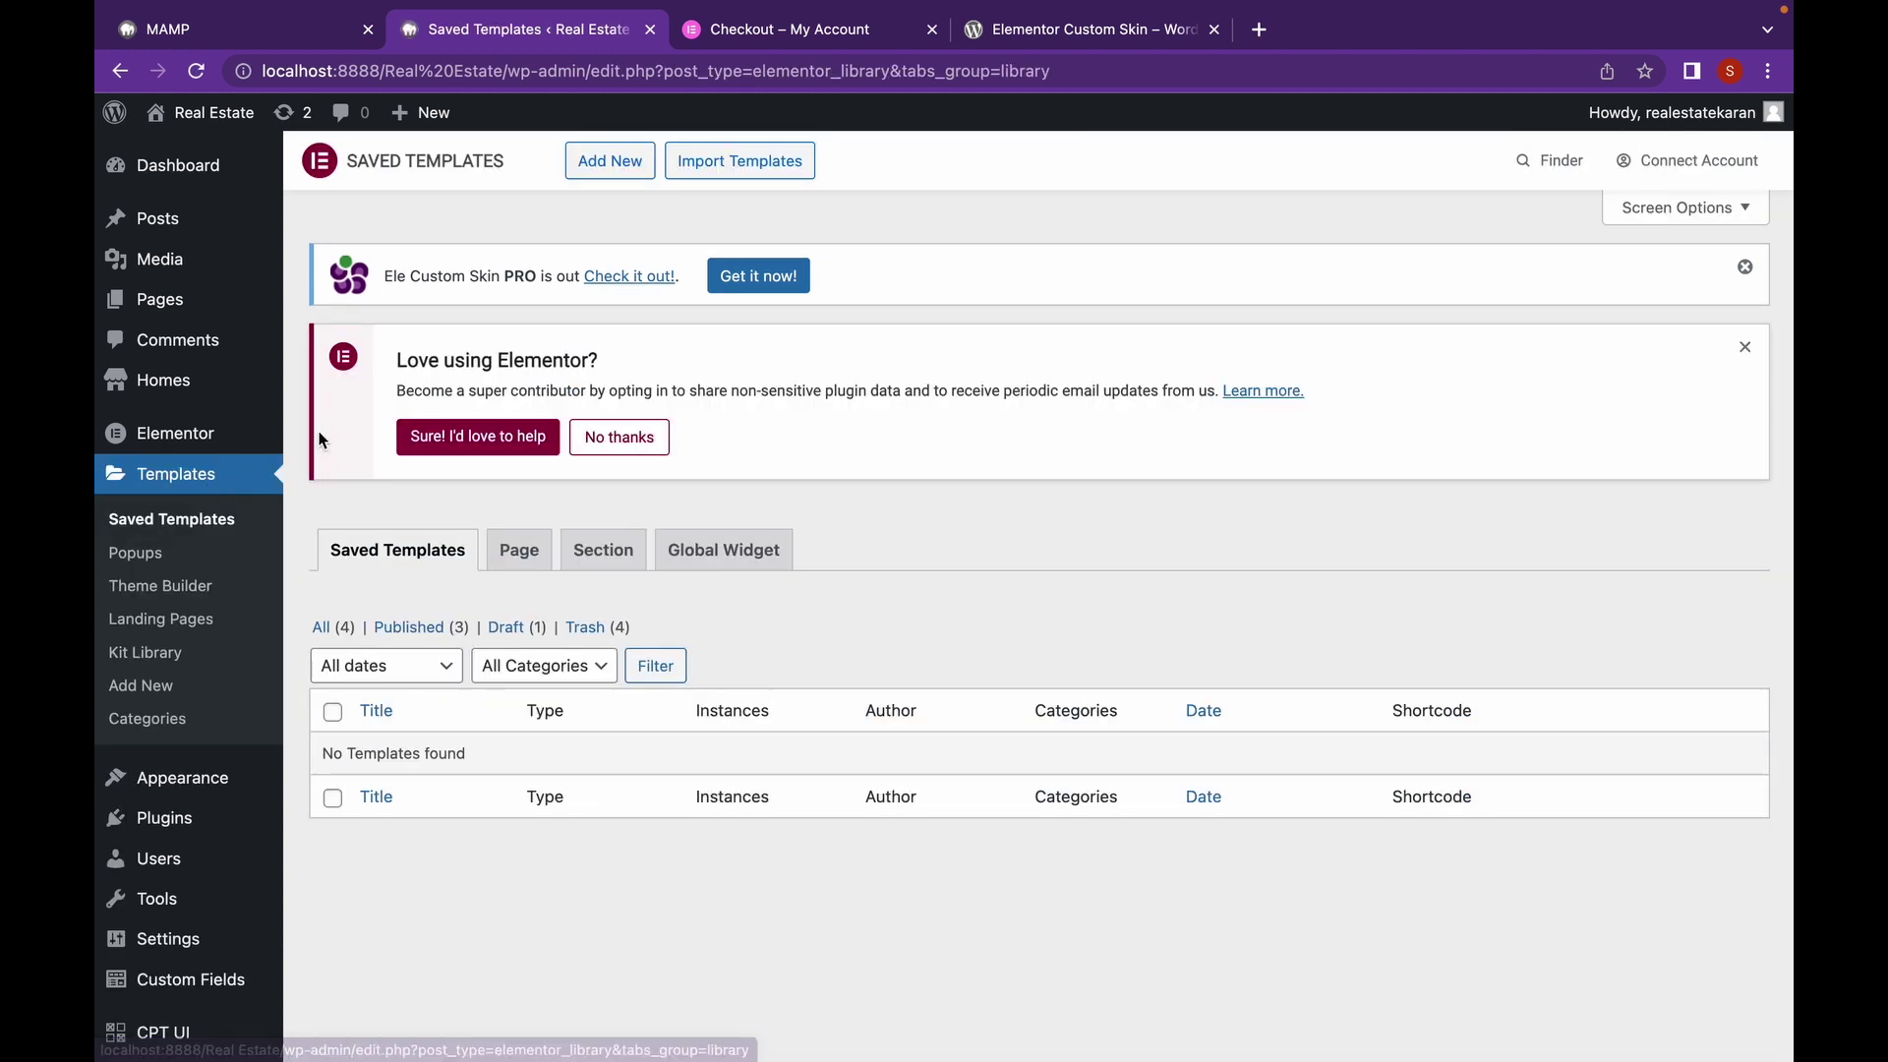
{"action": "left_click", "coordinate": [607, 165]}
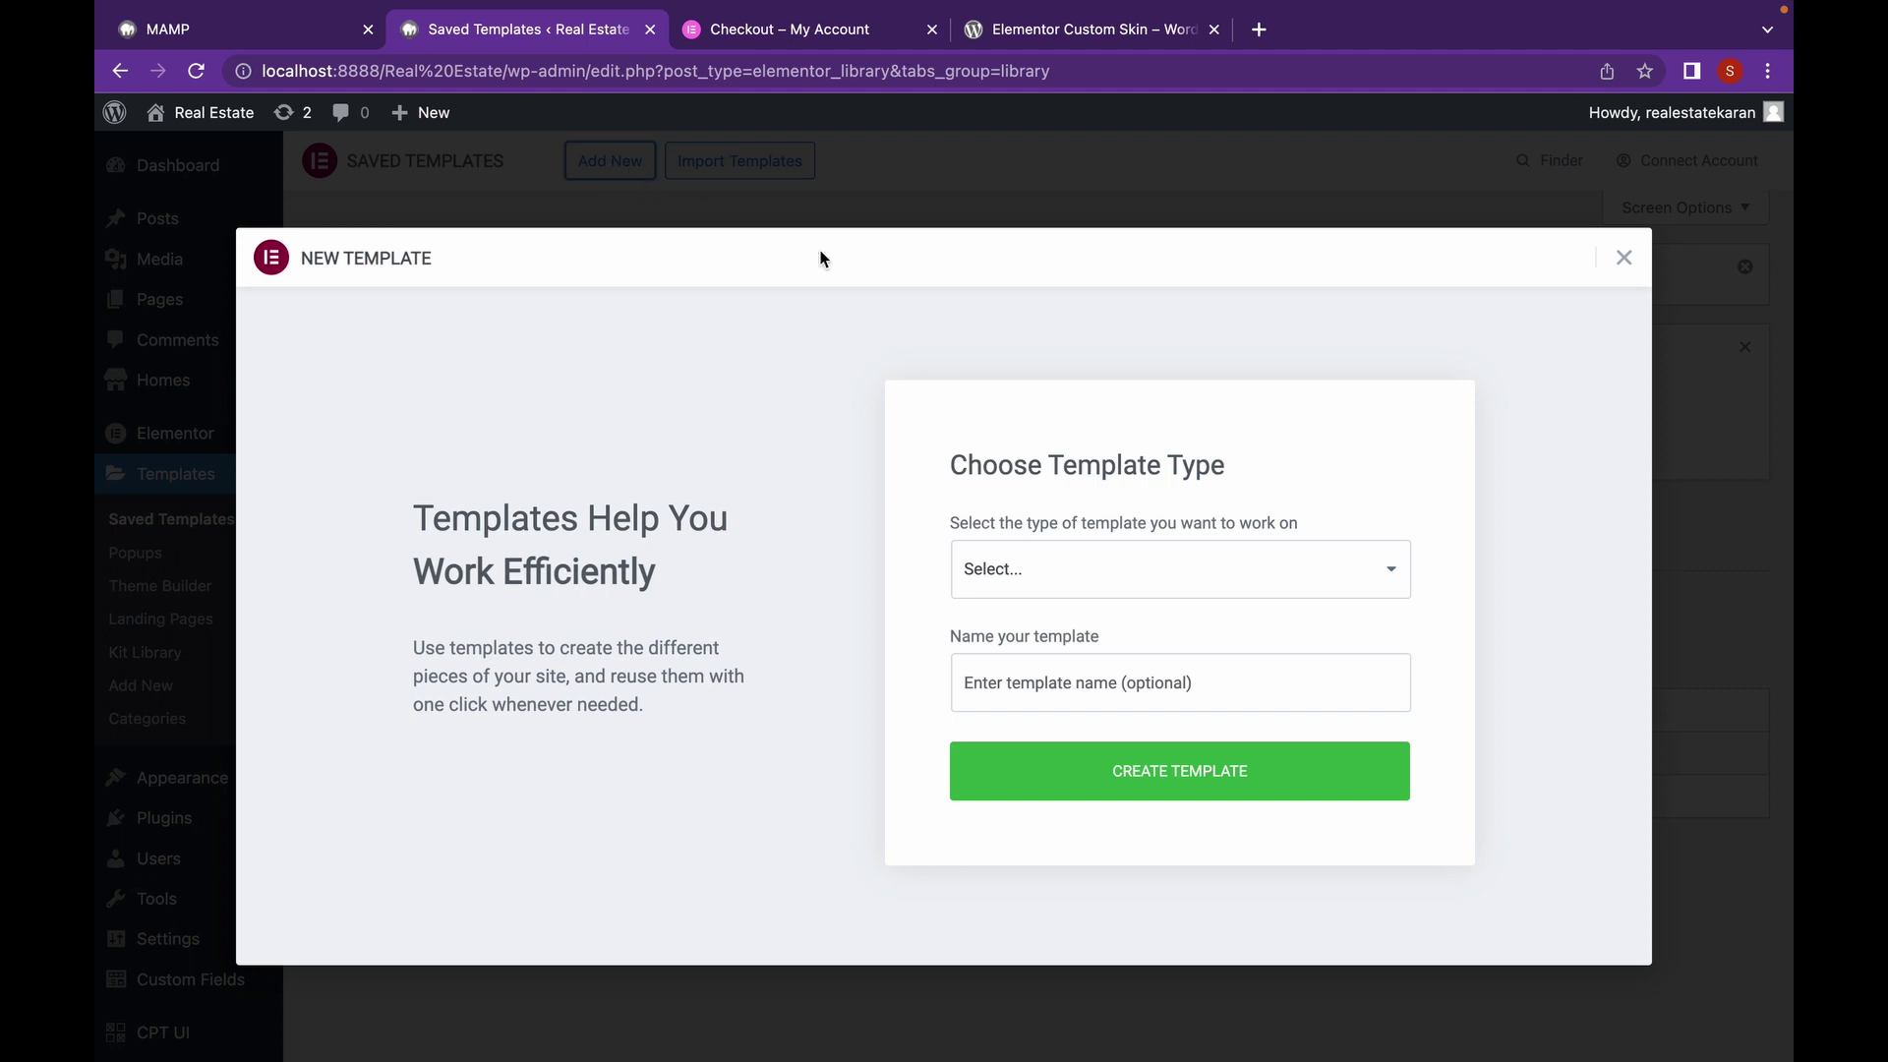
{"action": "left_click", "coordinate": [1022, 575]}
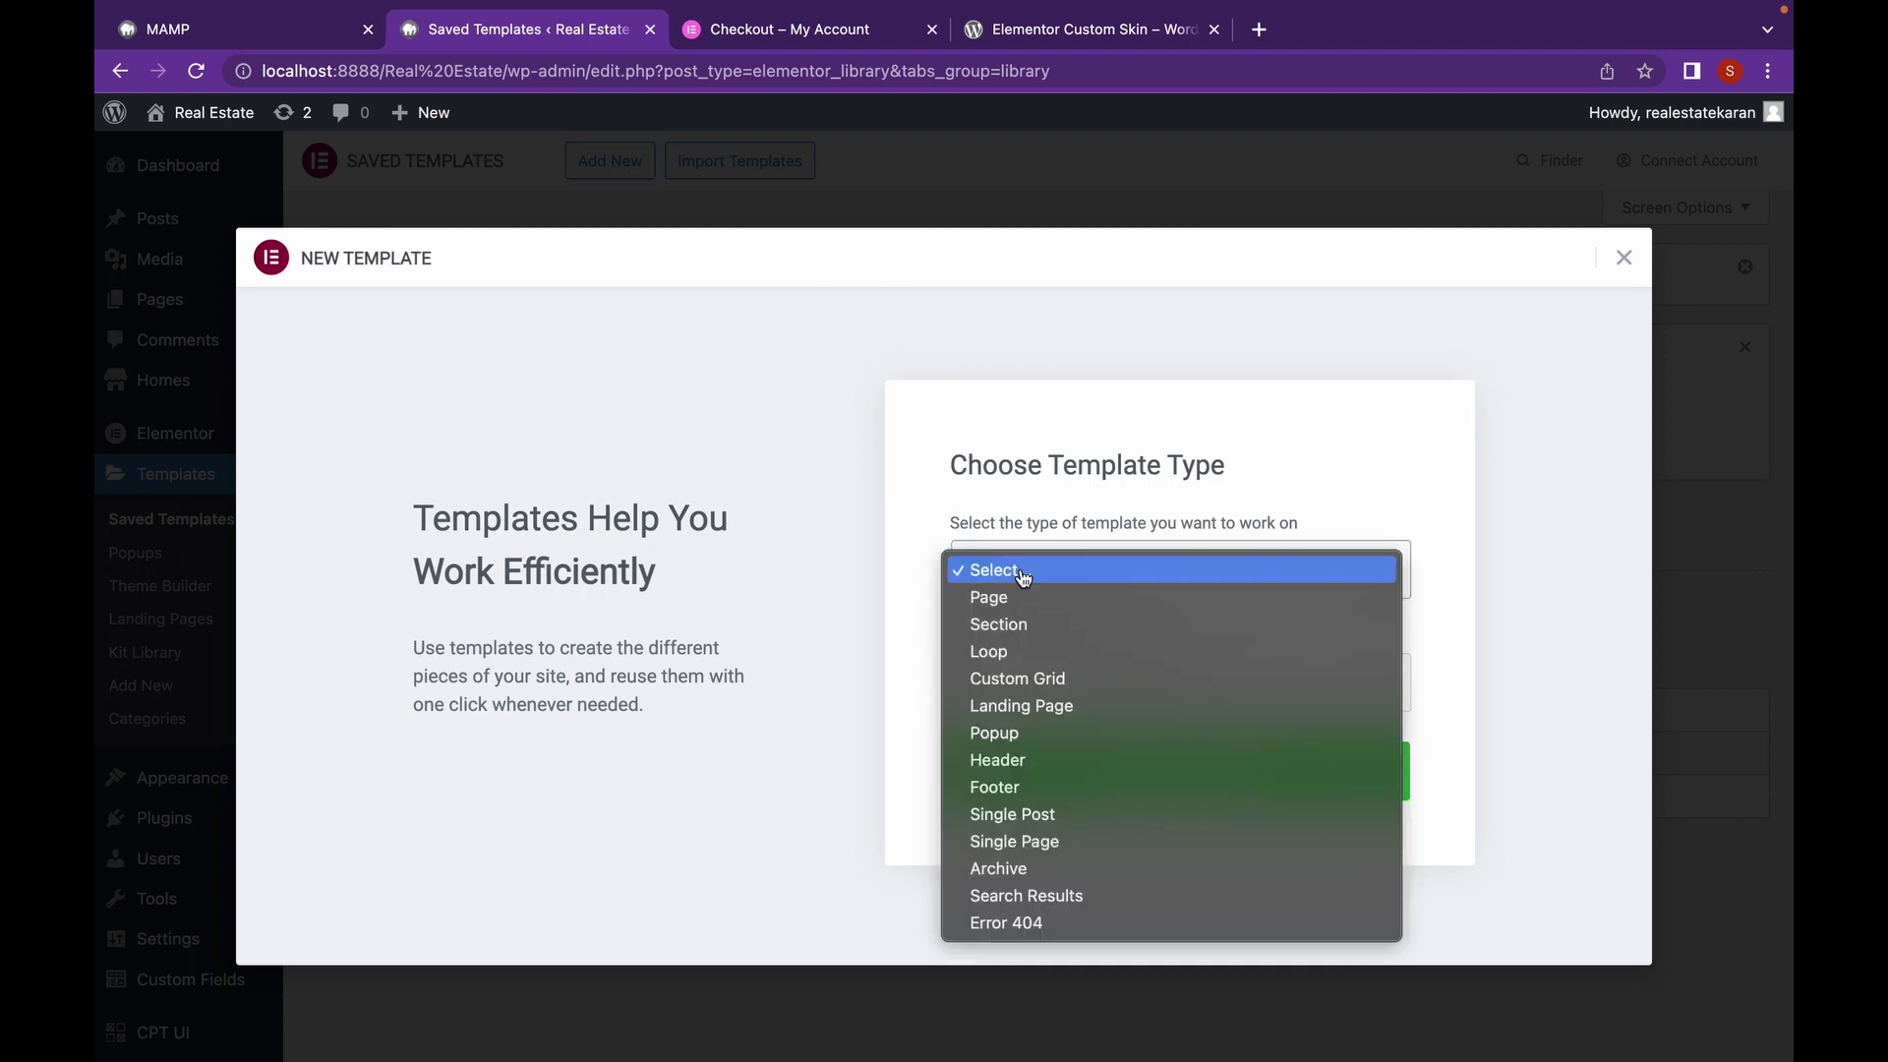
{"action": "left_click", "coordinate": [1016, 651]}
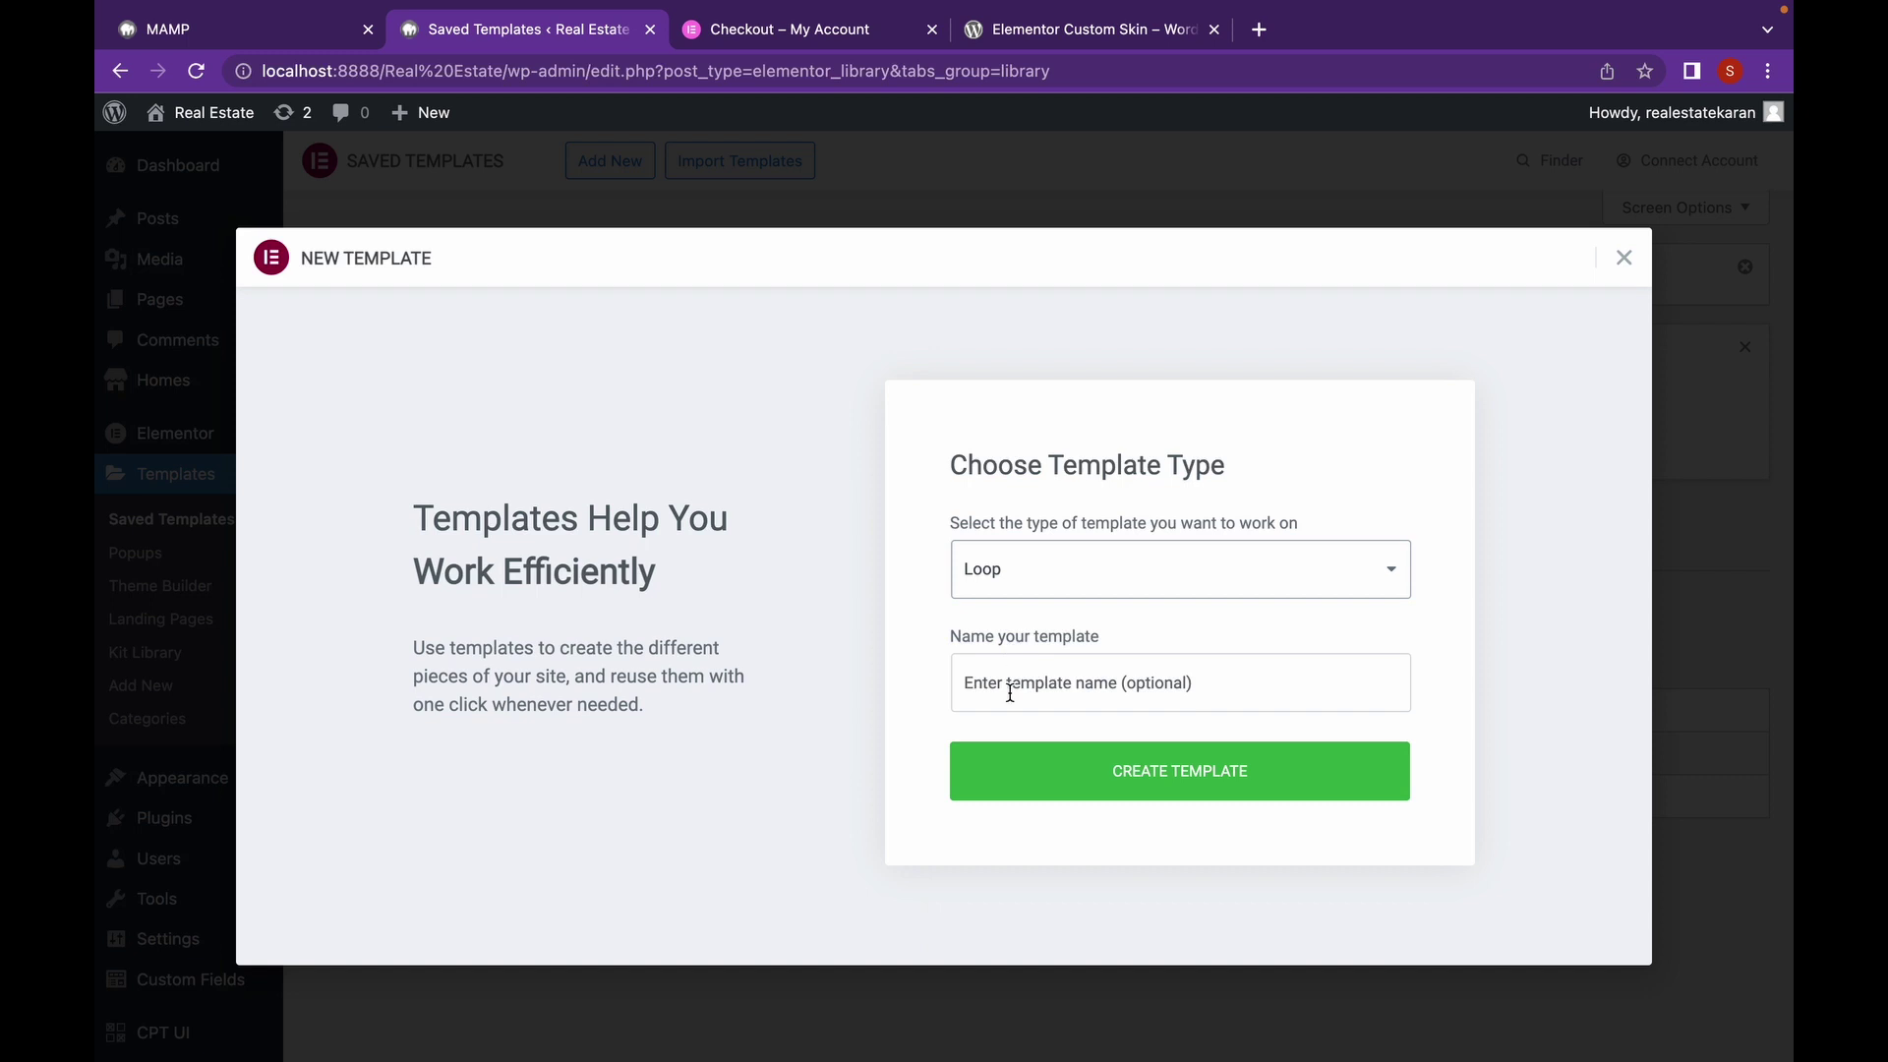
{"action": "left_click", "coordinate": [1010, 693]}
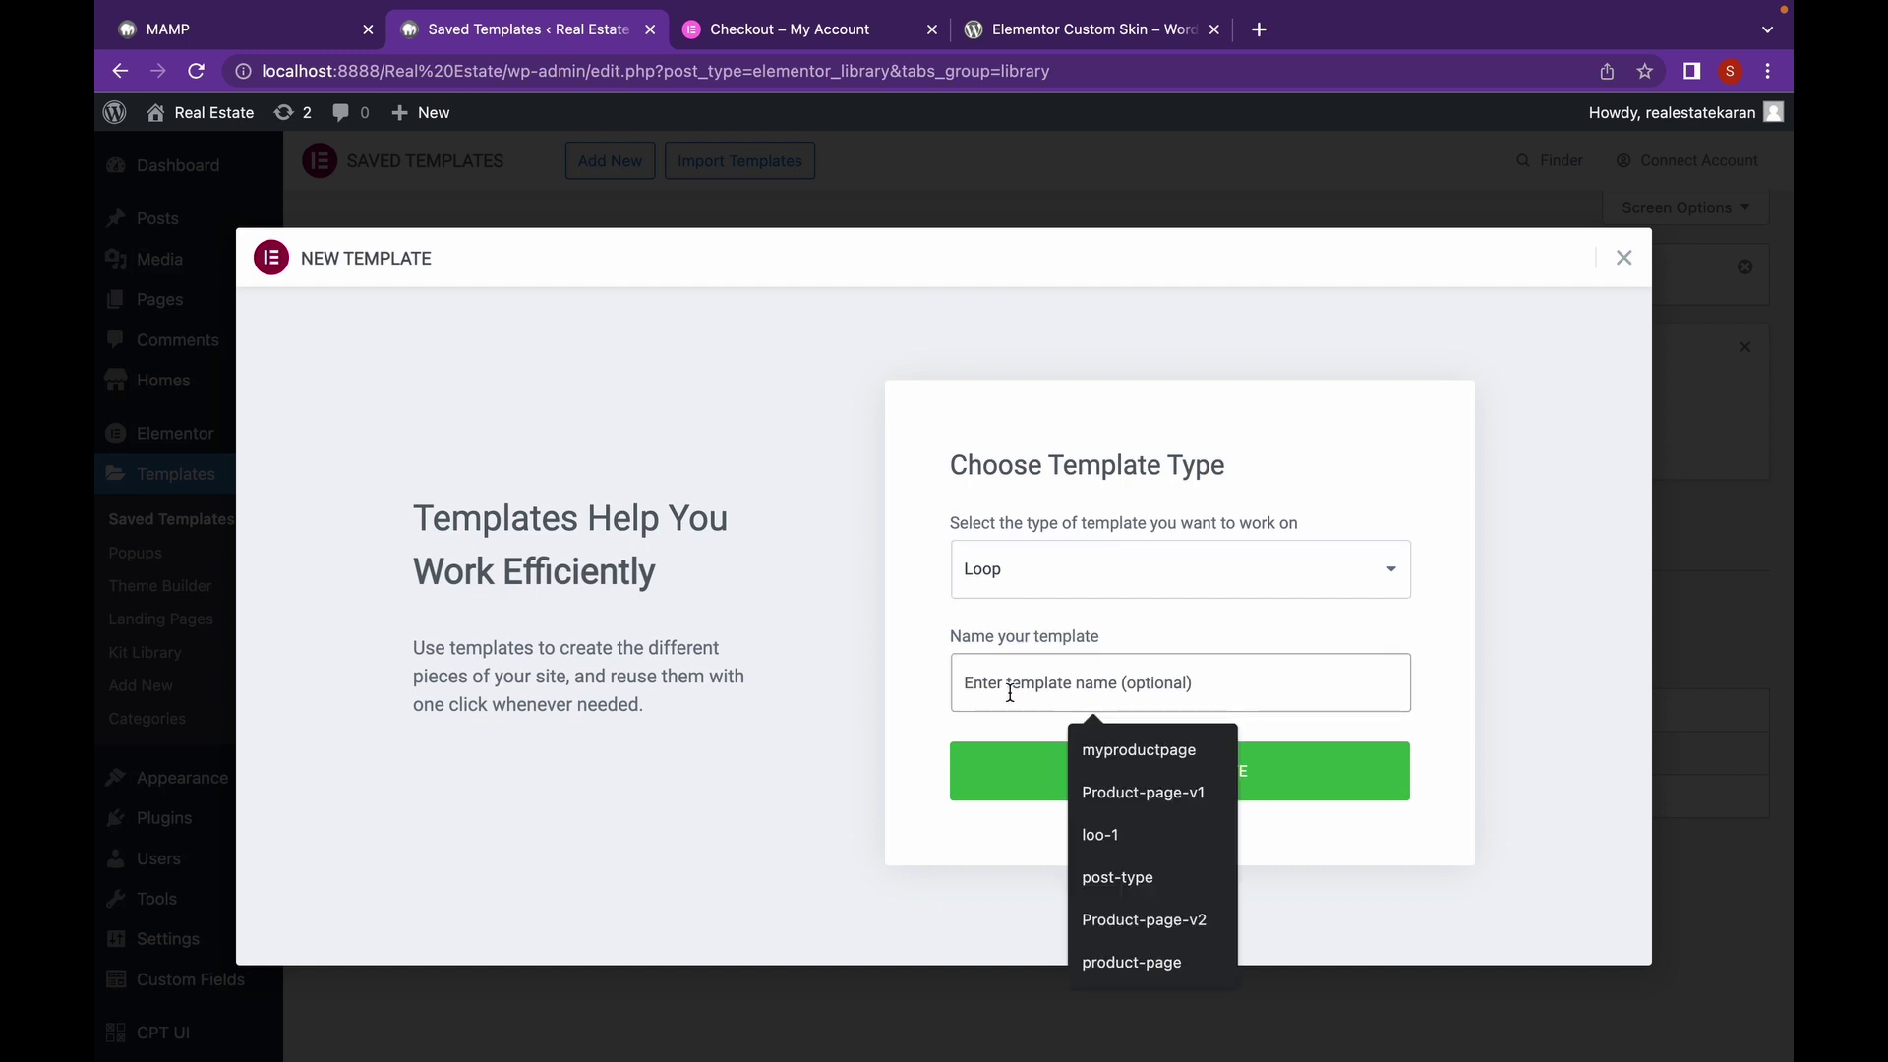
{"action": "type", "text": "home"}
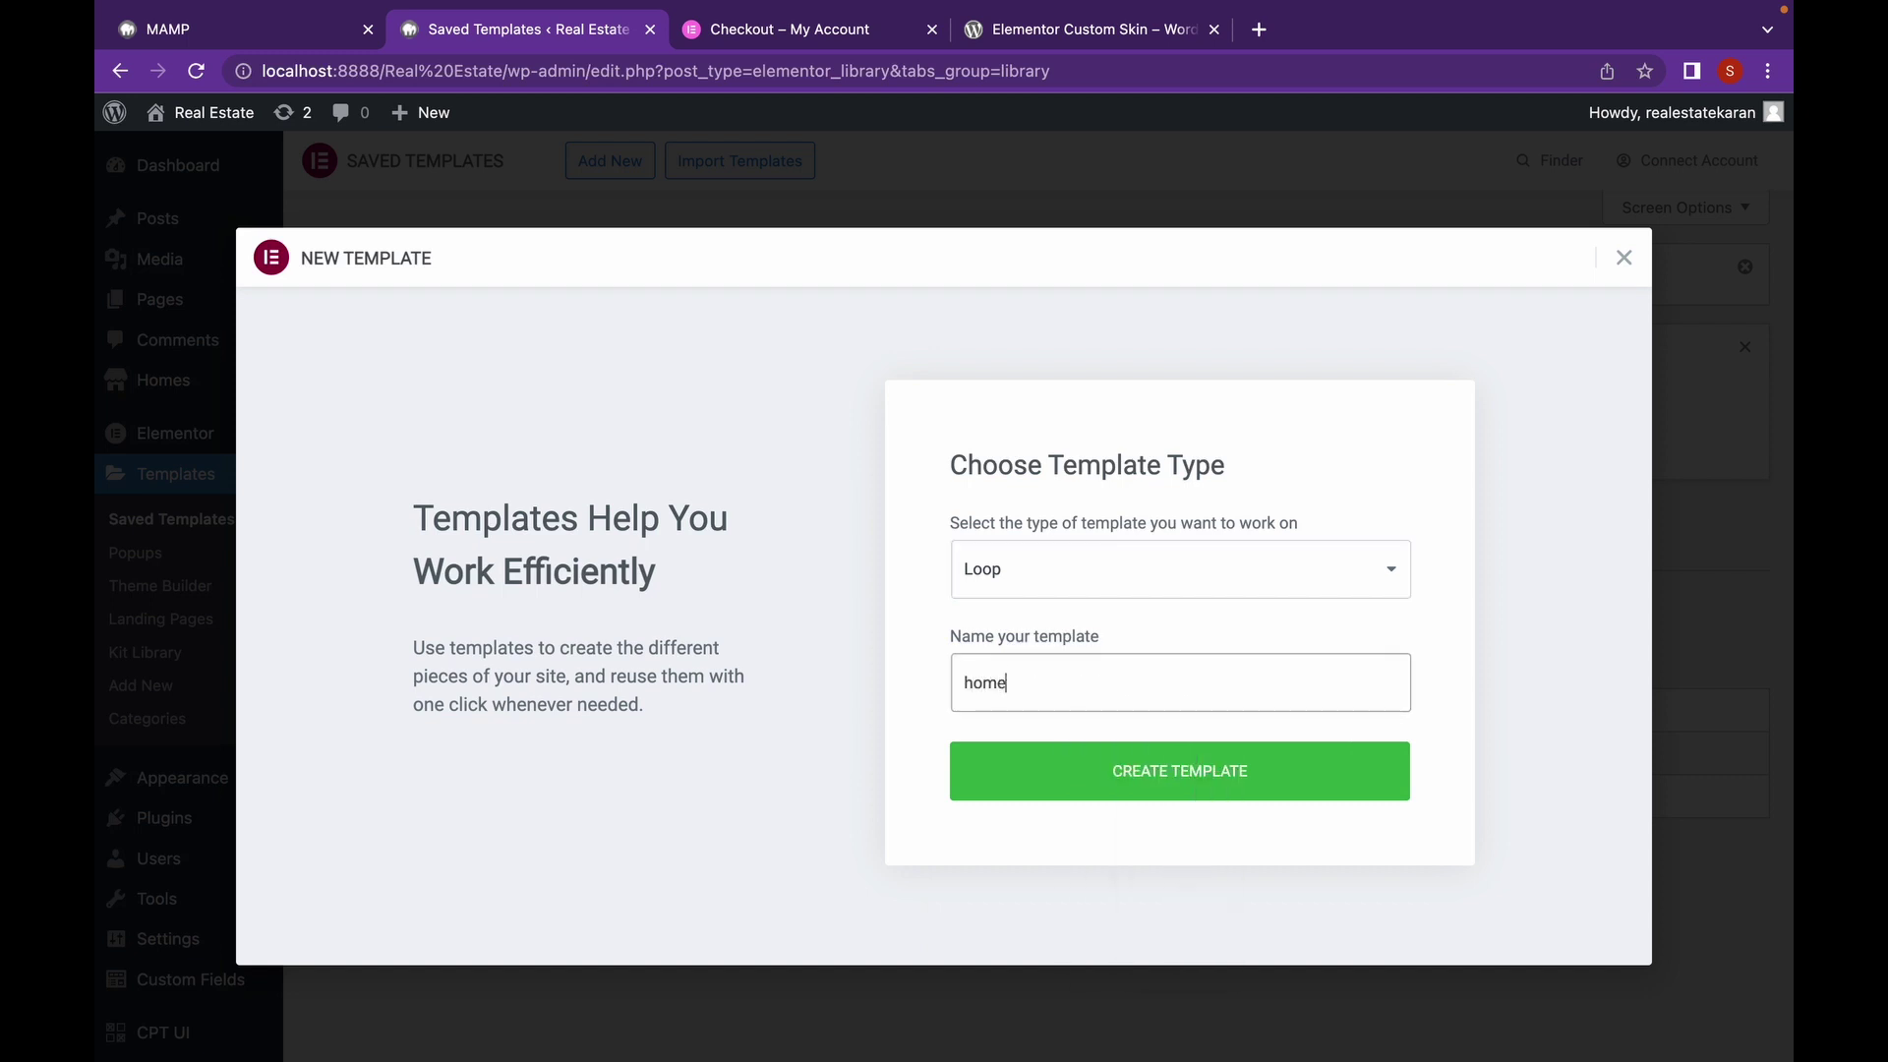
{"action": "type", "text": "-loop"}
{"action": "left_click", "coordinate": [1088, 779]}
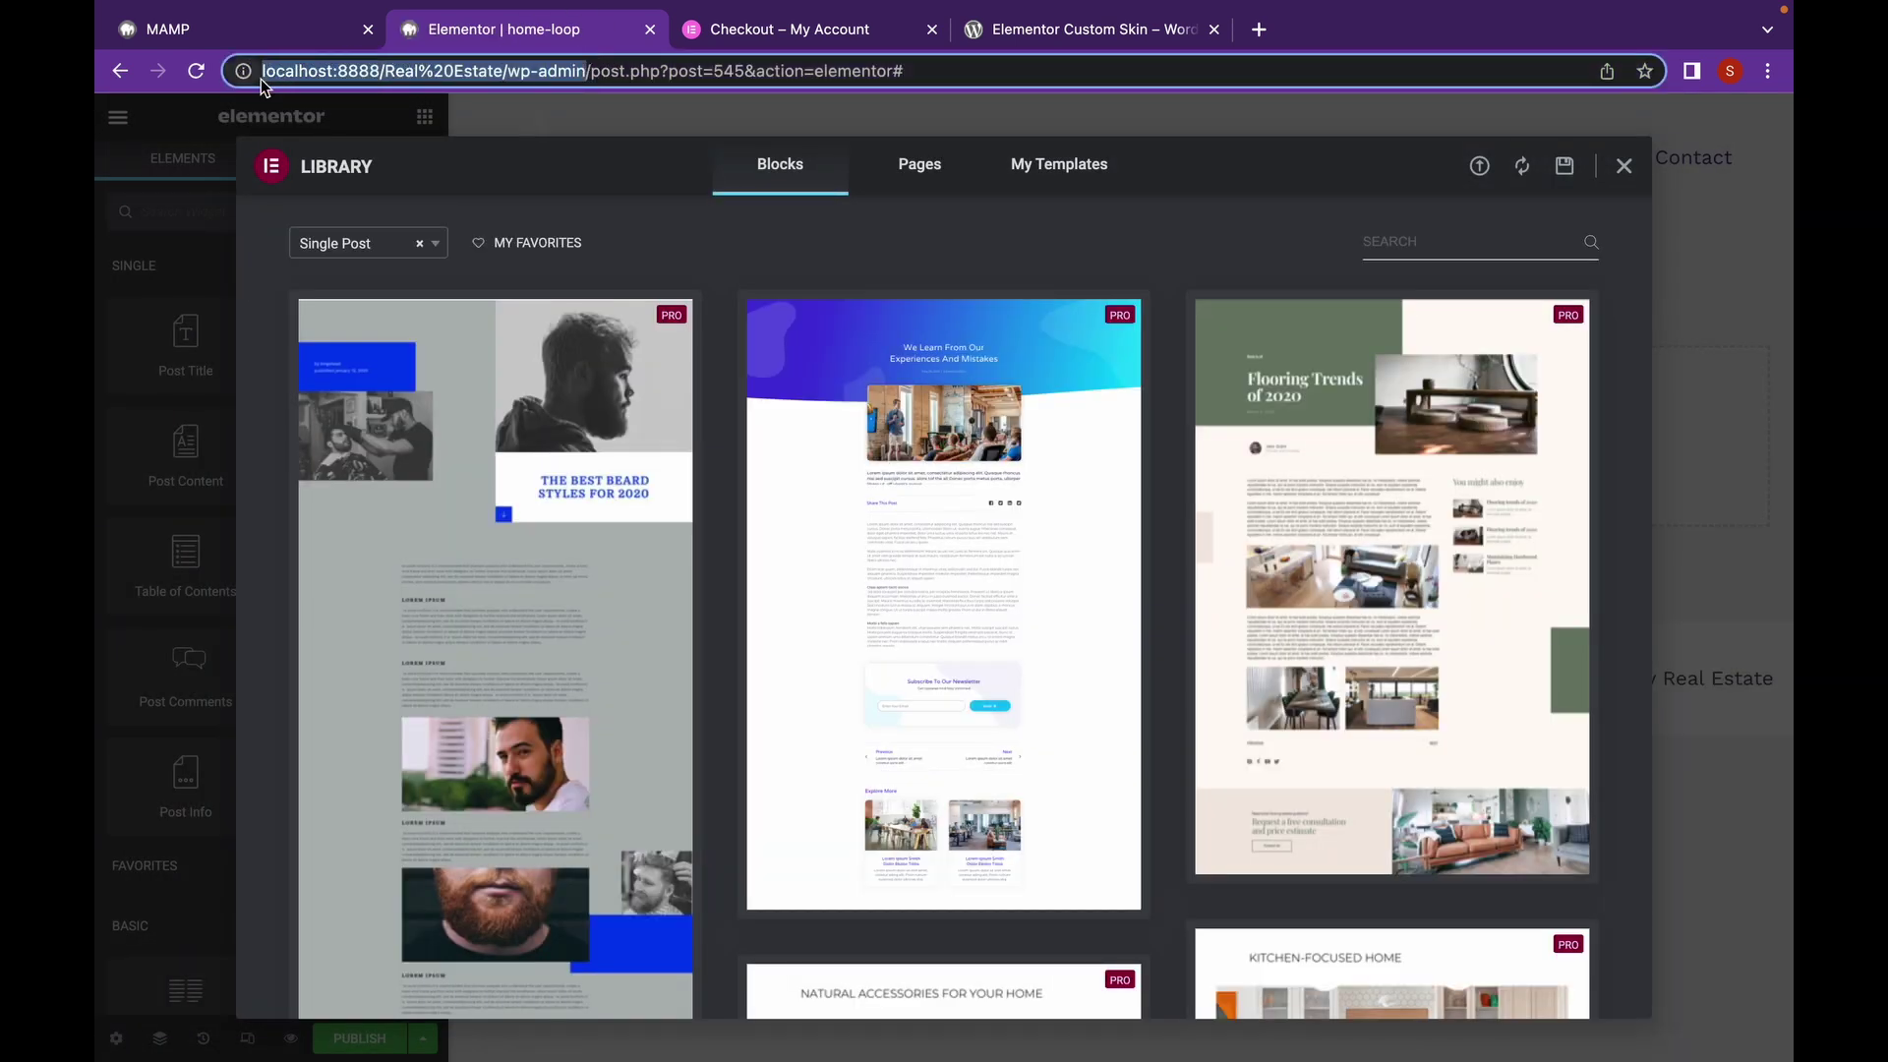
- Load the site's wp-admin dashboard in the checkout tab
{"action": "left_click", "coordinate": [717, 25]}
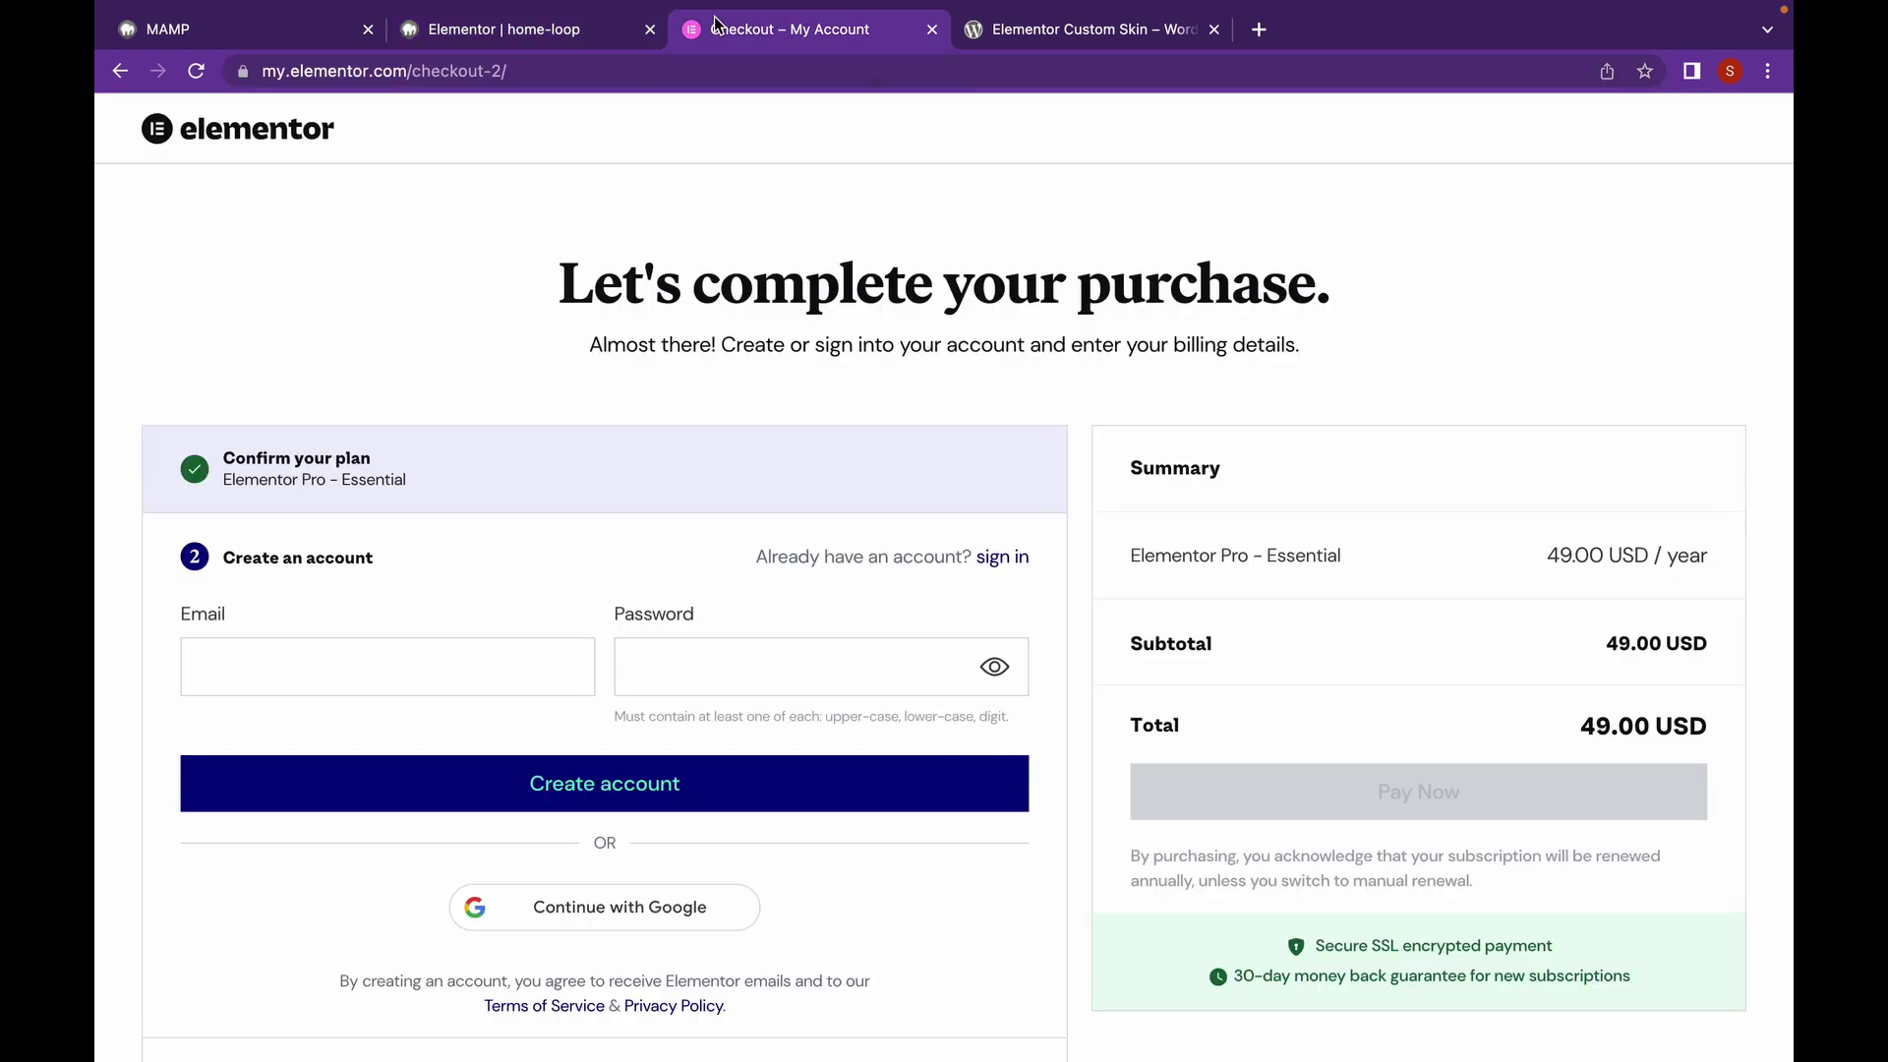
{"action": "left_click", "coordinate": [550, 71]}
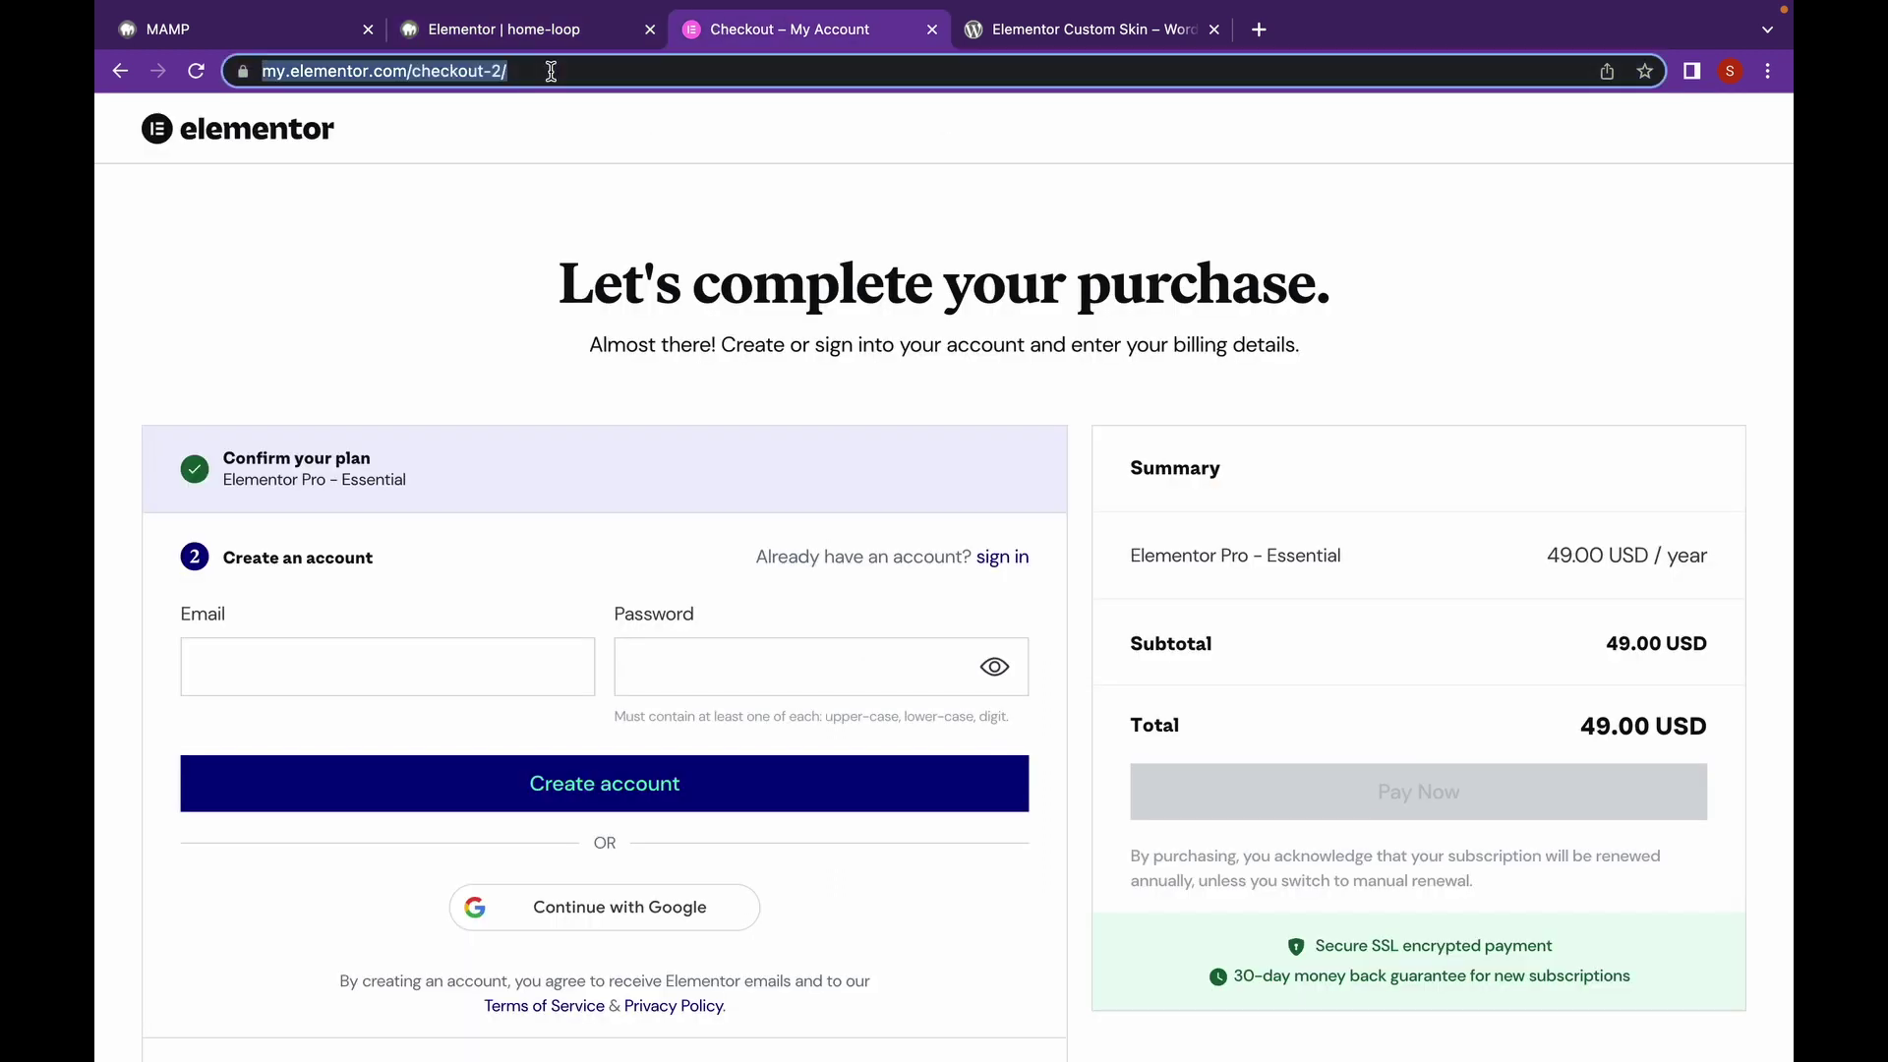
{"action": "type", "text": "http://localhost:8888/Real%20Estate/wp-admin"}
{"action": "key", "text": "Return"}
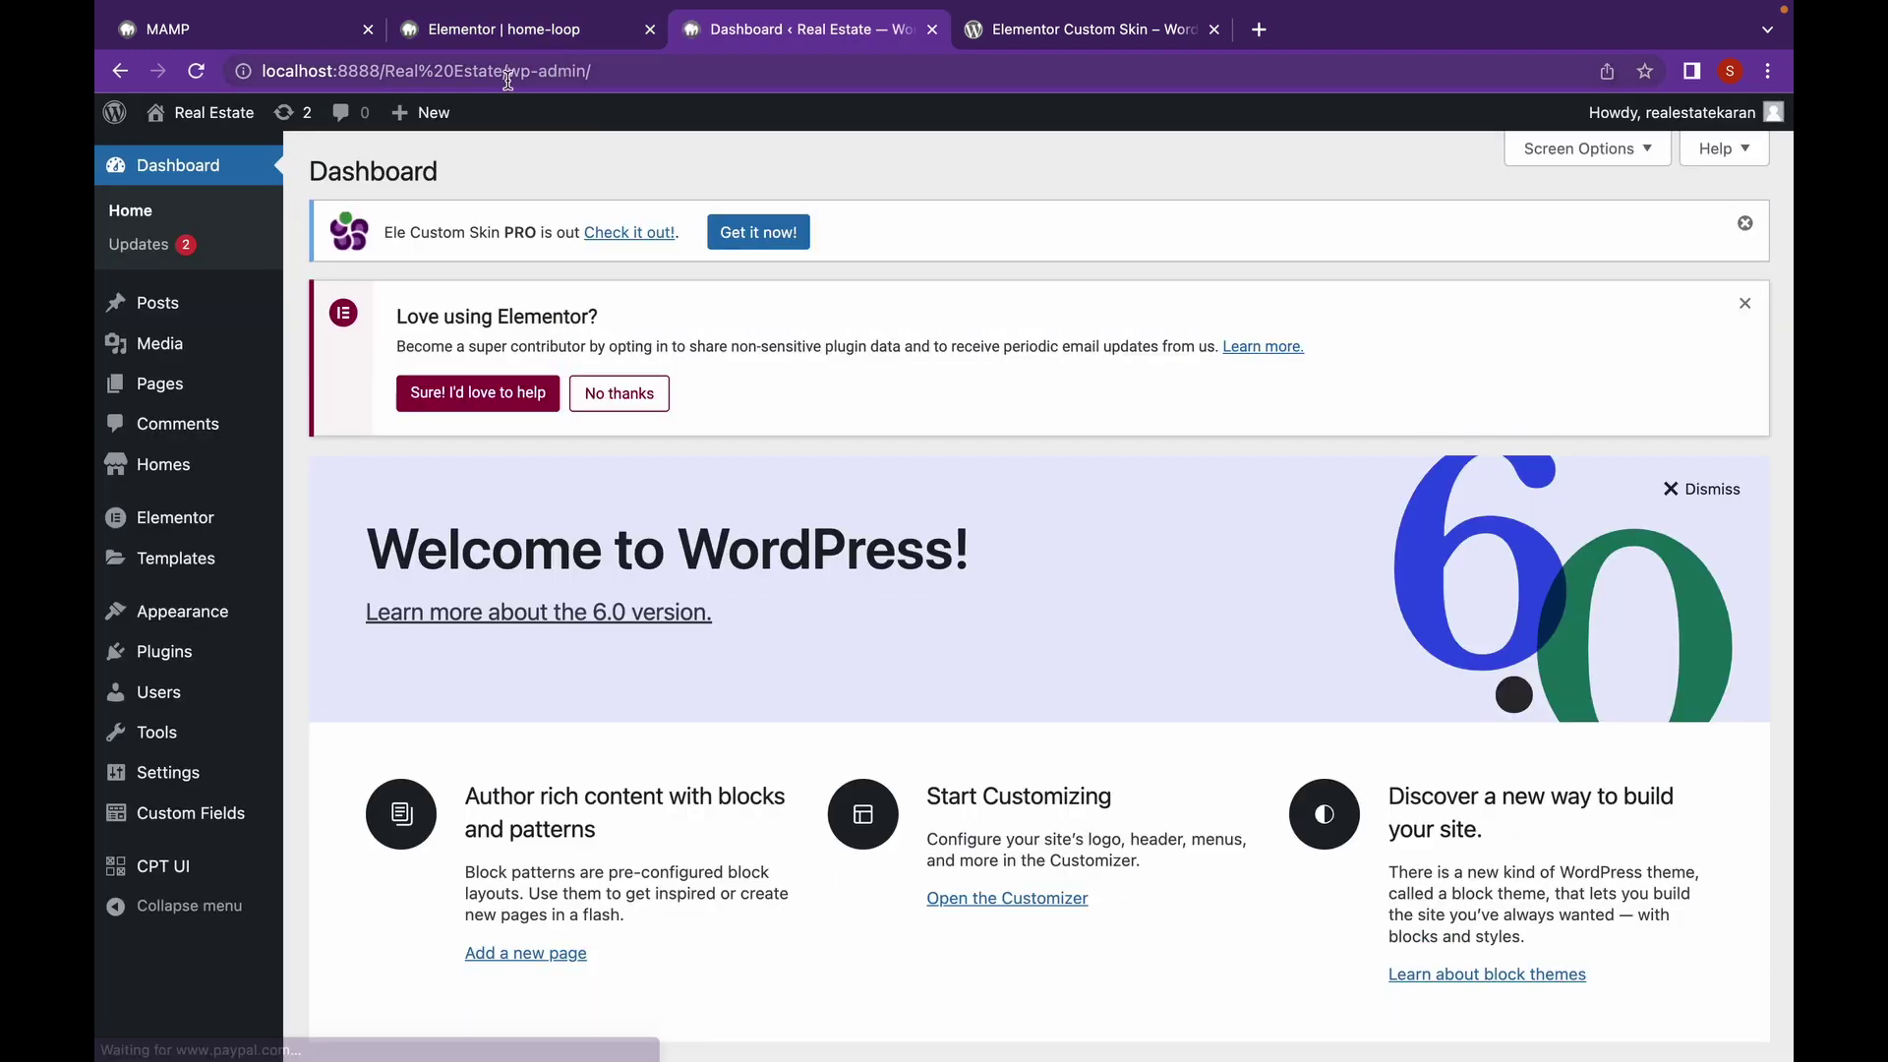
- Open the archive page with Elementor, then go back to home-loop and close the library
{"action": "left_click", "coordinate": [180, 406]}
{"action": "scroll", "coordinate": [498, 506], "scroll_direction": "down", "scroll_amount": 2}
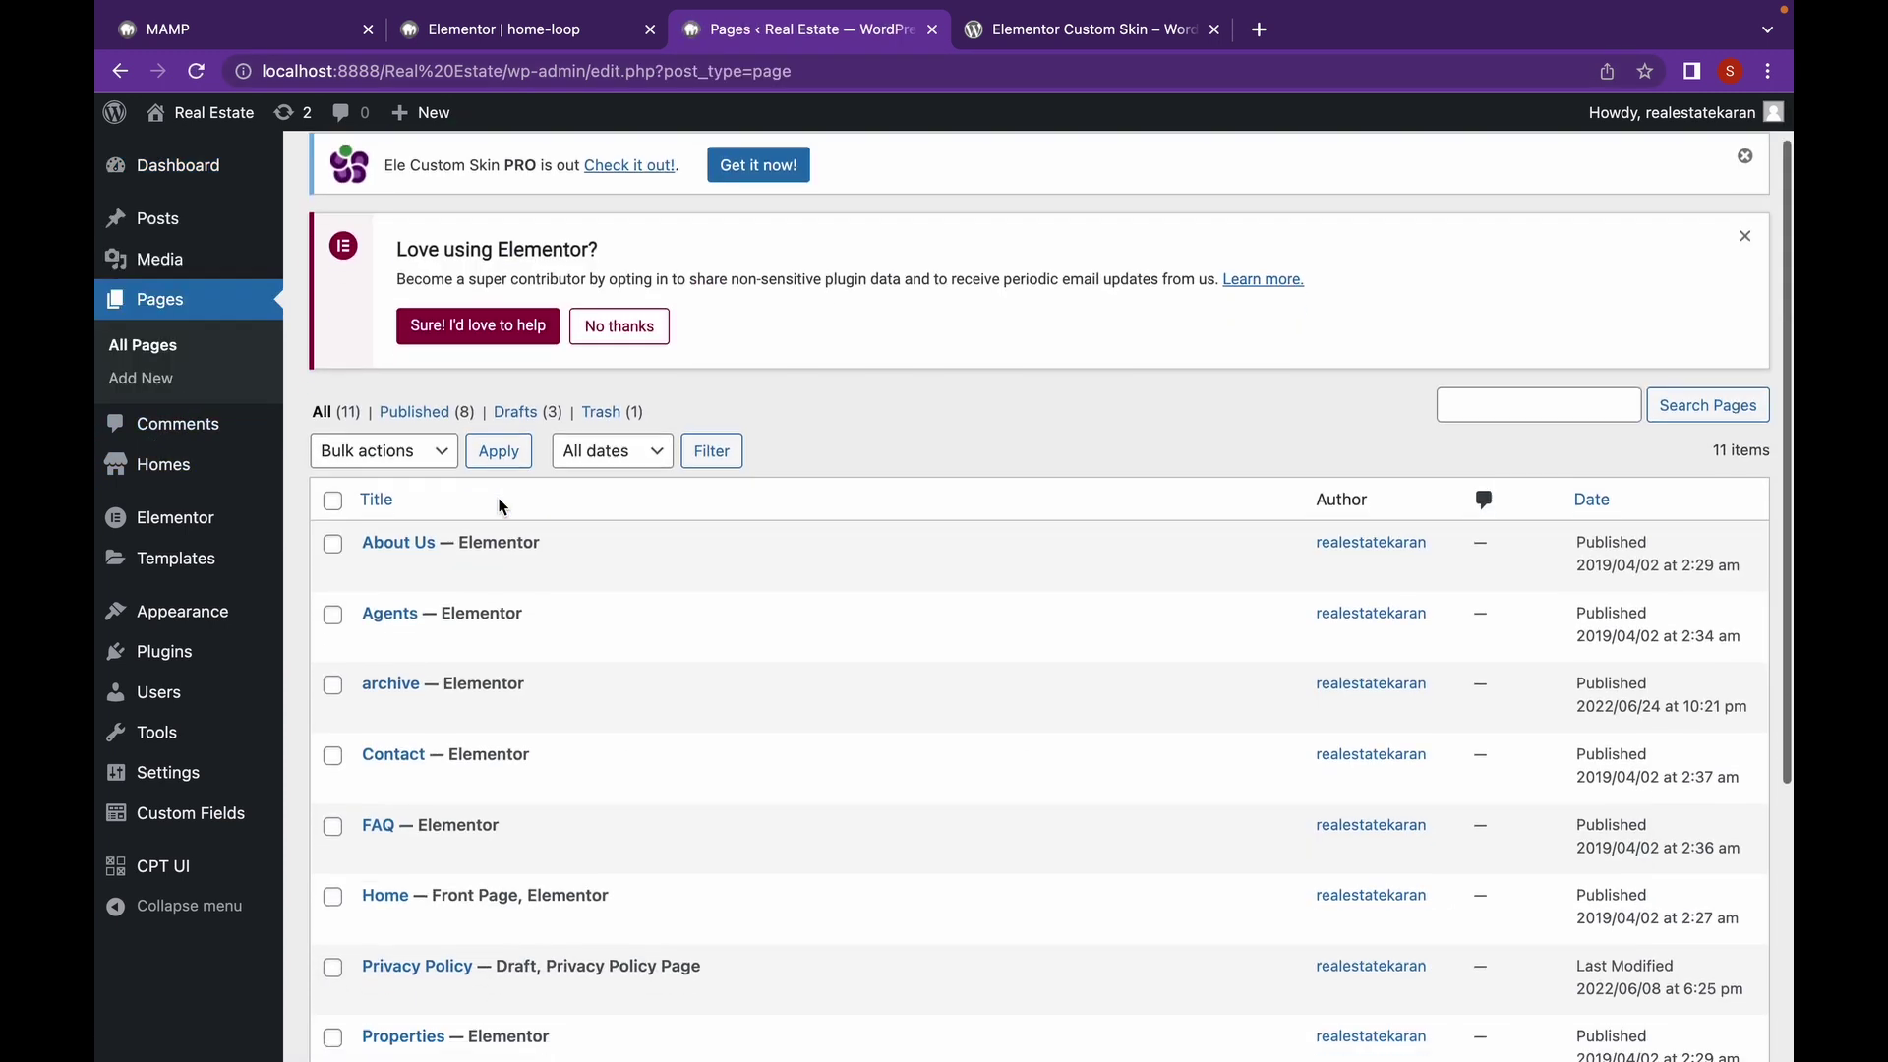
{"action": "scroll", "coordinate": [498, 507], "scroll_direction": "down", "scroll_amount": 1}
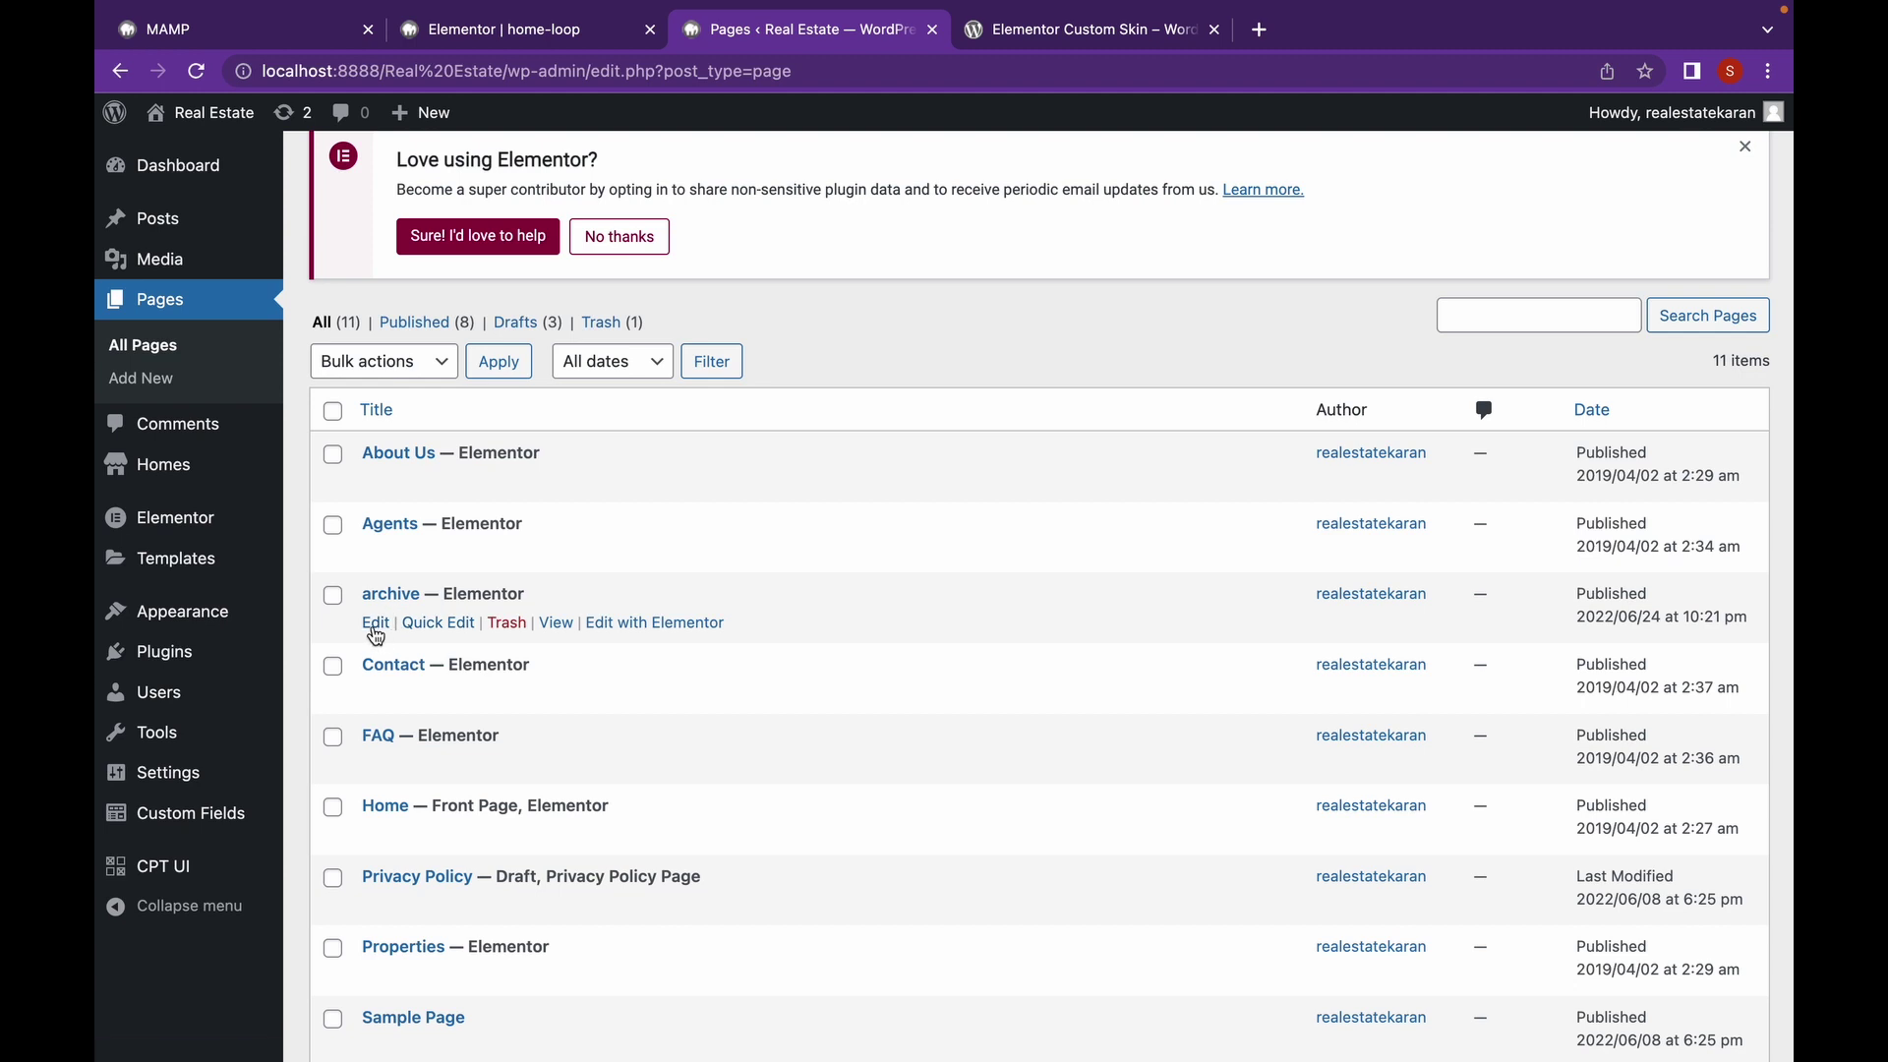
{"action": "left_click", "coordinate": [678, 629]}
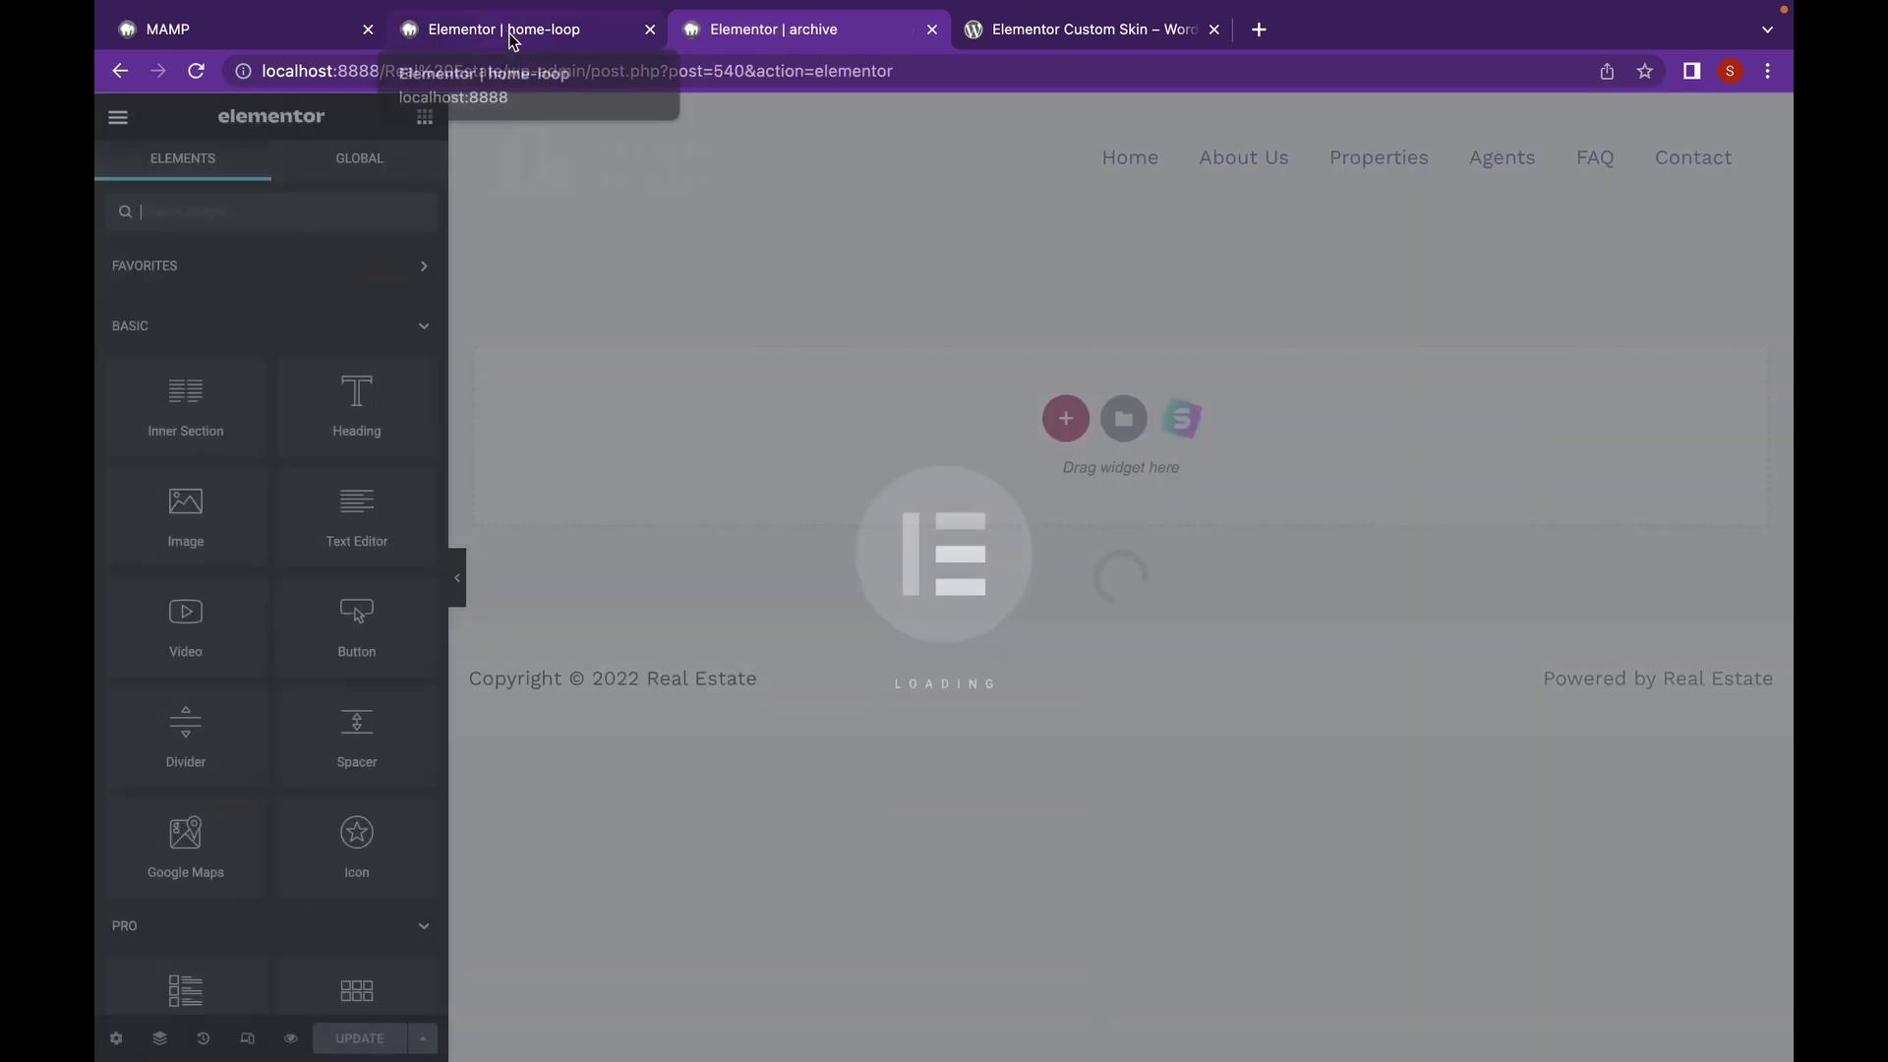
{"action": "left_click", "coordinate": [509, 32]}
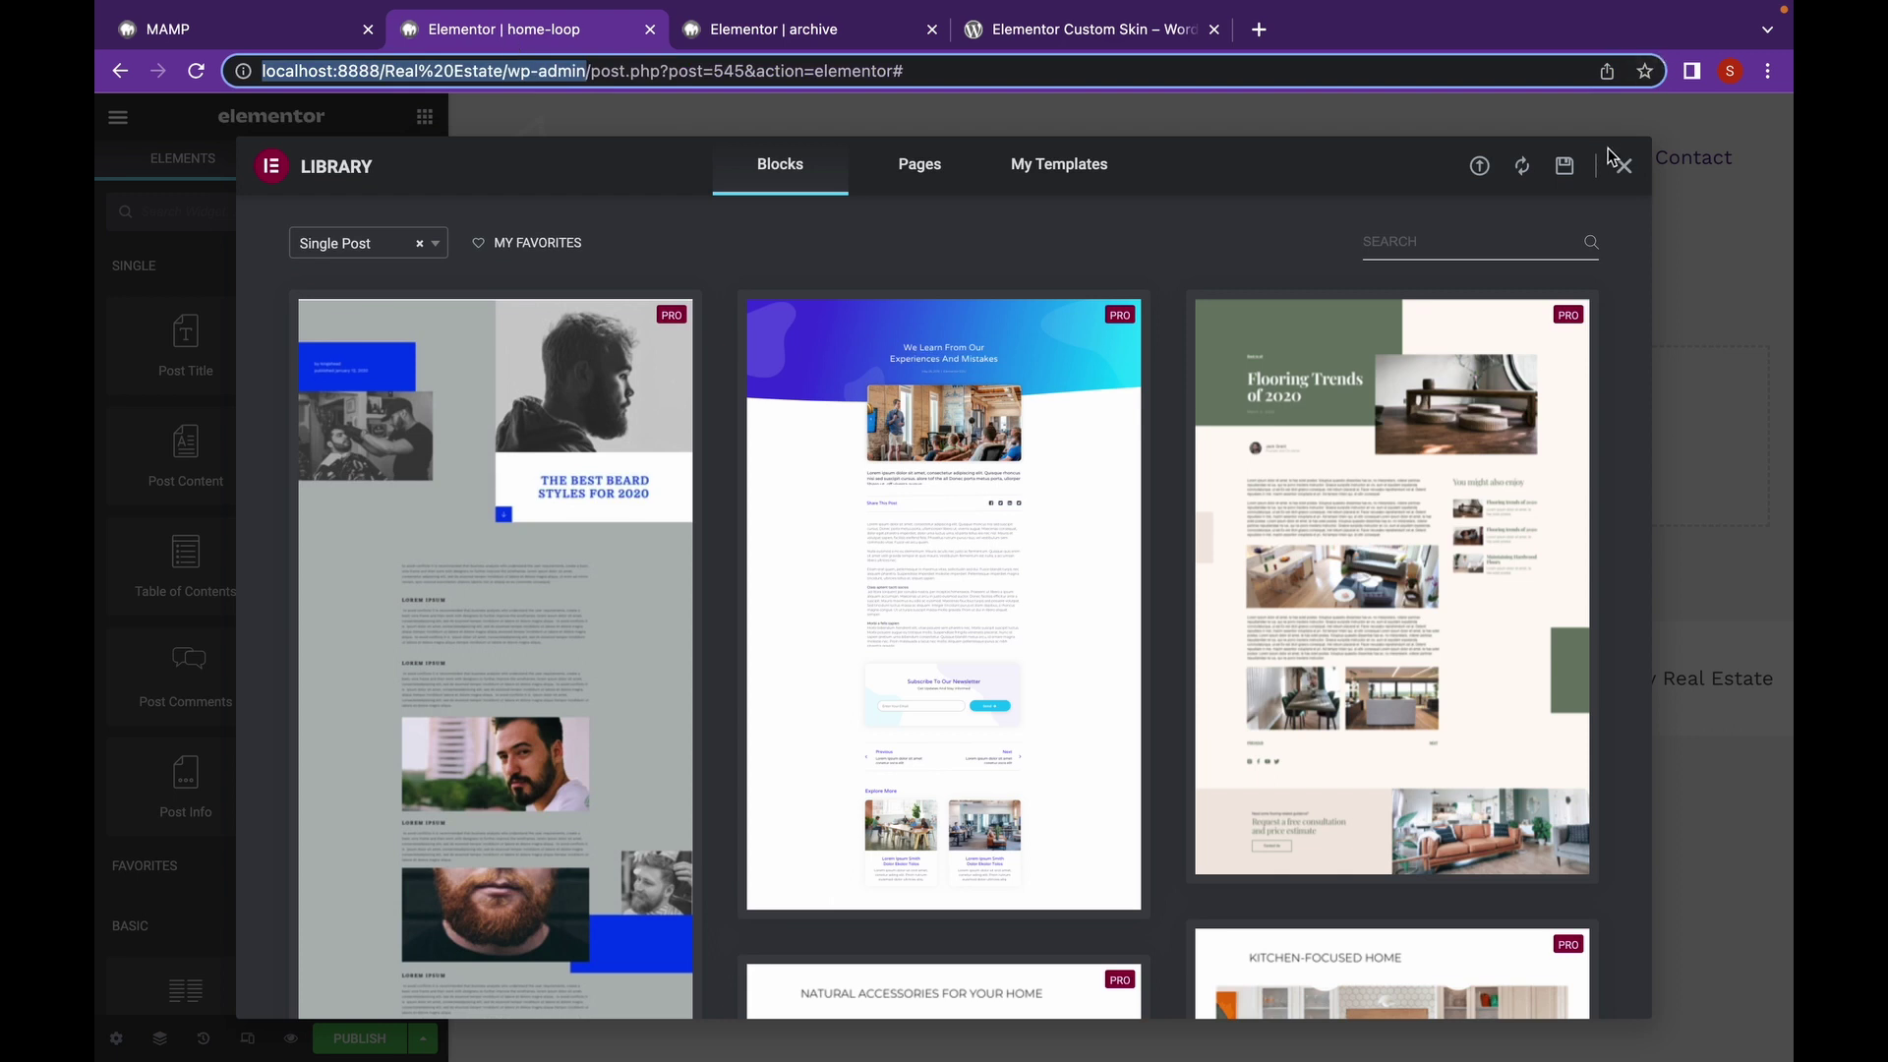
{"action": "left_click", "coordinate": [1624, 167]}
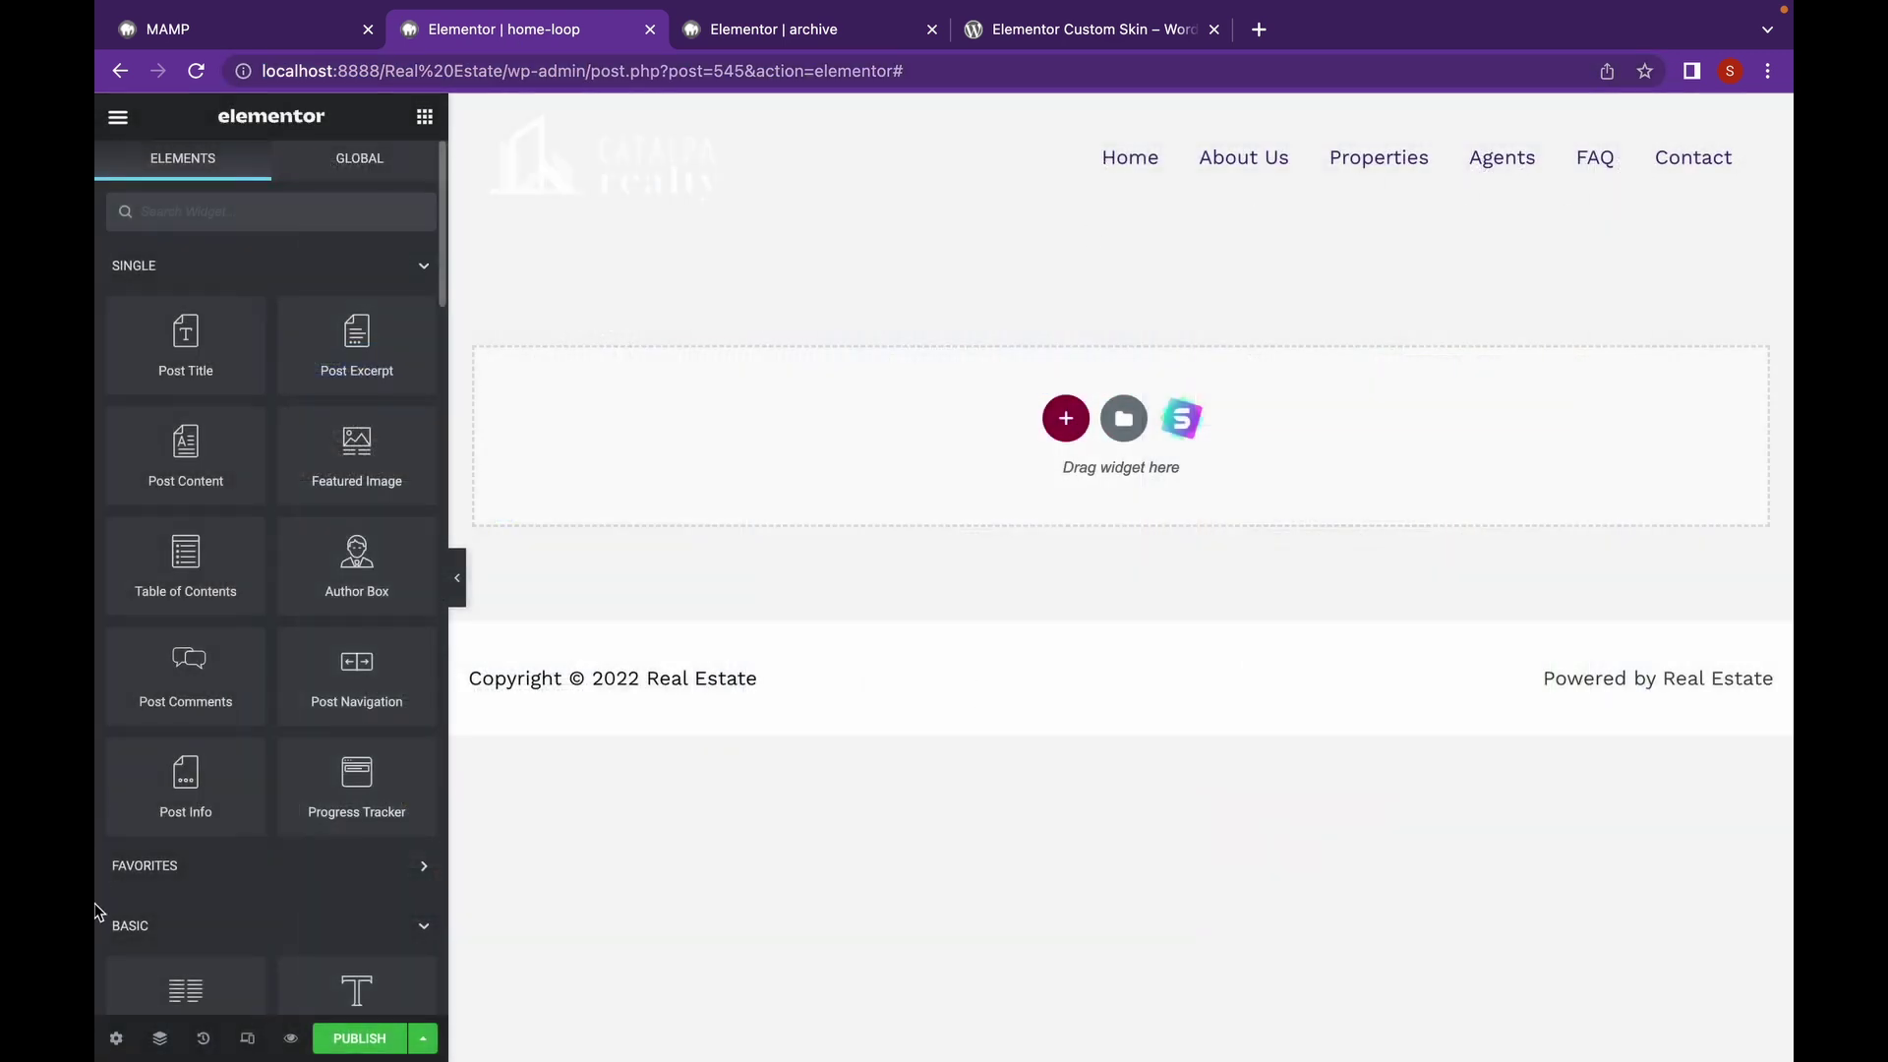
- Set the loop template's preview dynamic content to Home
{"action": "left_click", "coordinate": [114, 1038]}
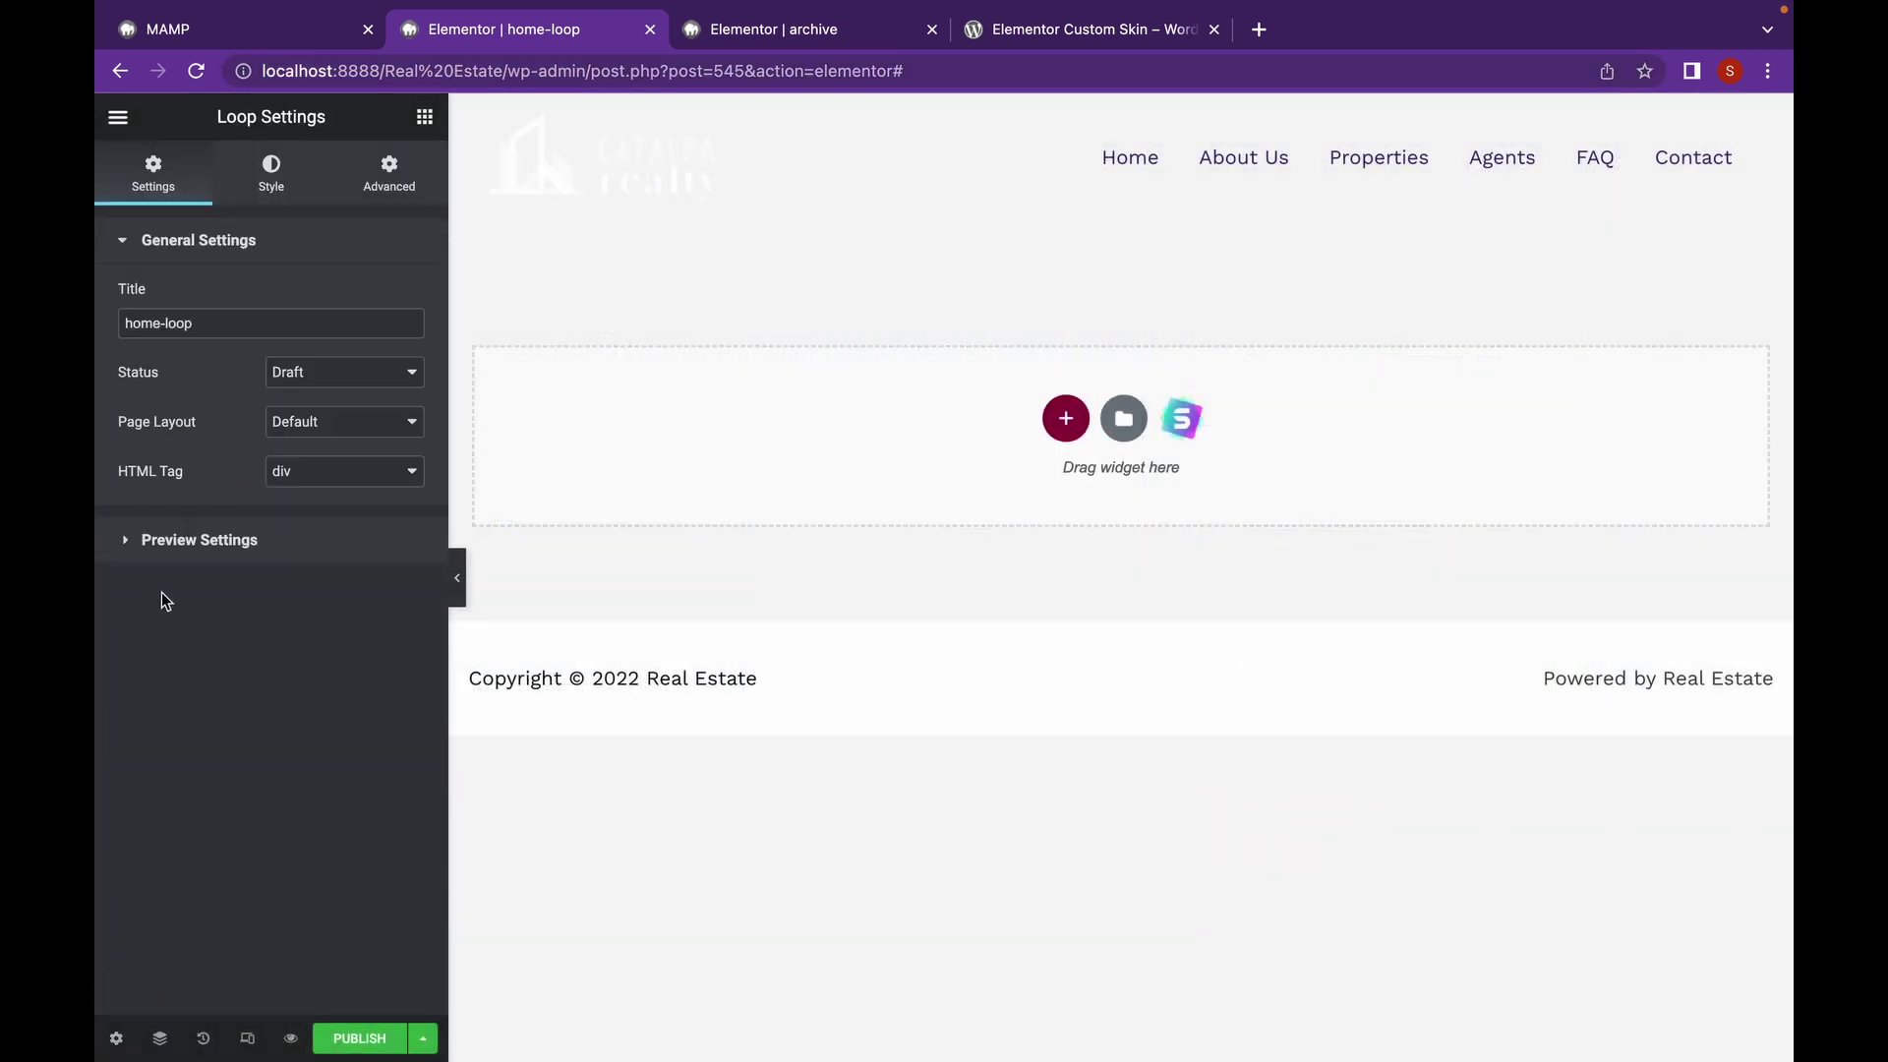
{"action": "left_click", "coordinate": [233, 539]}
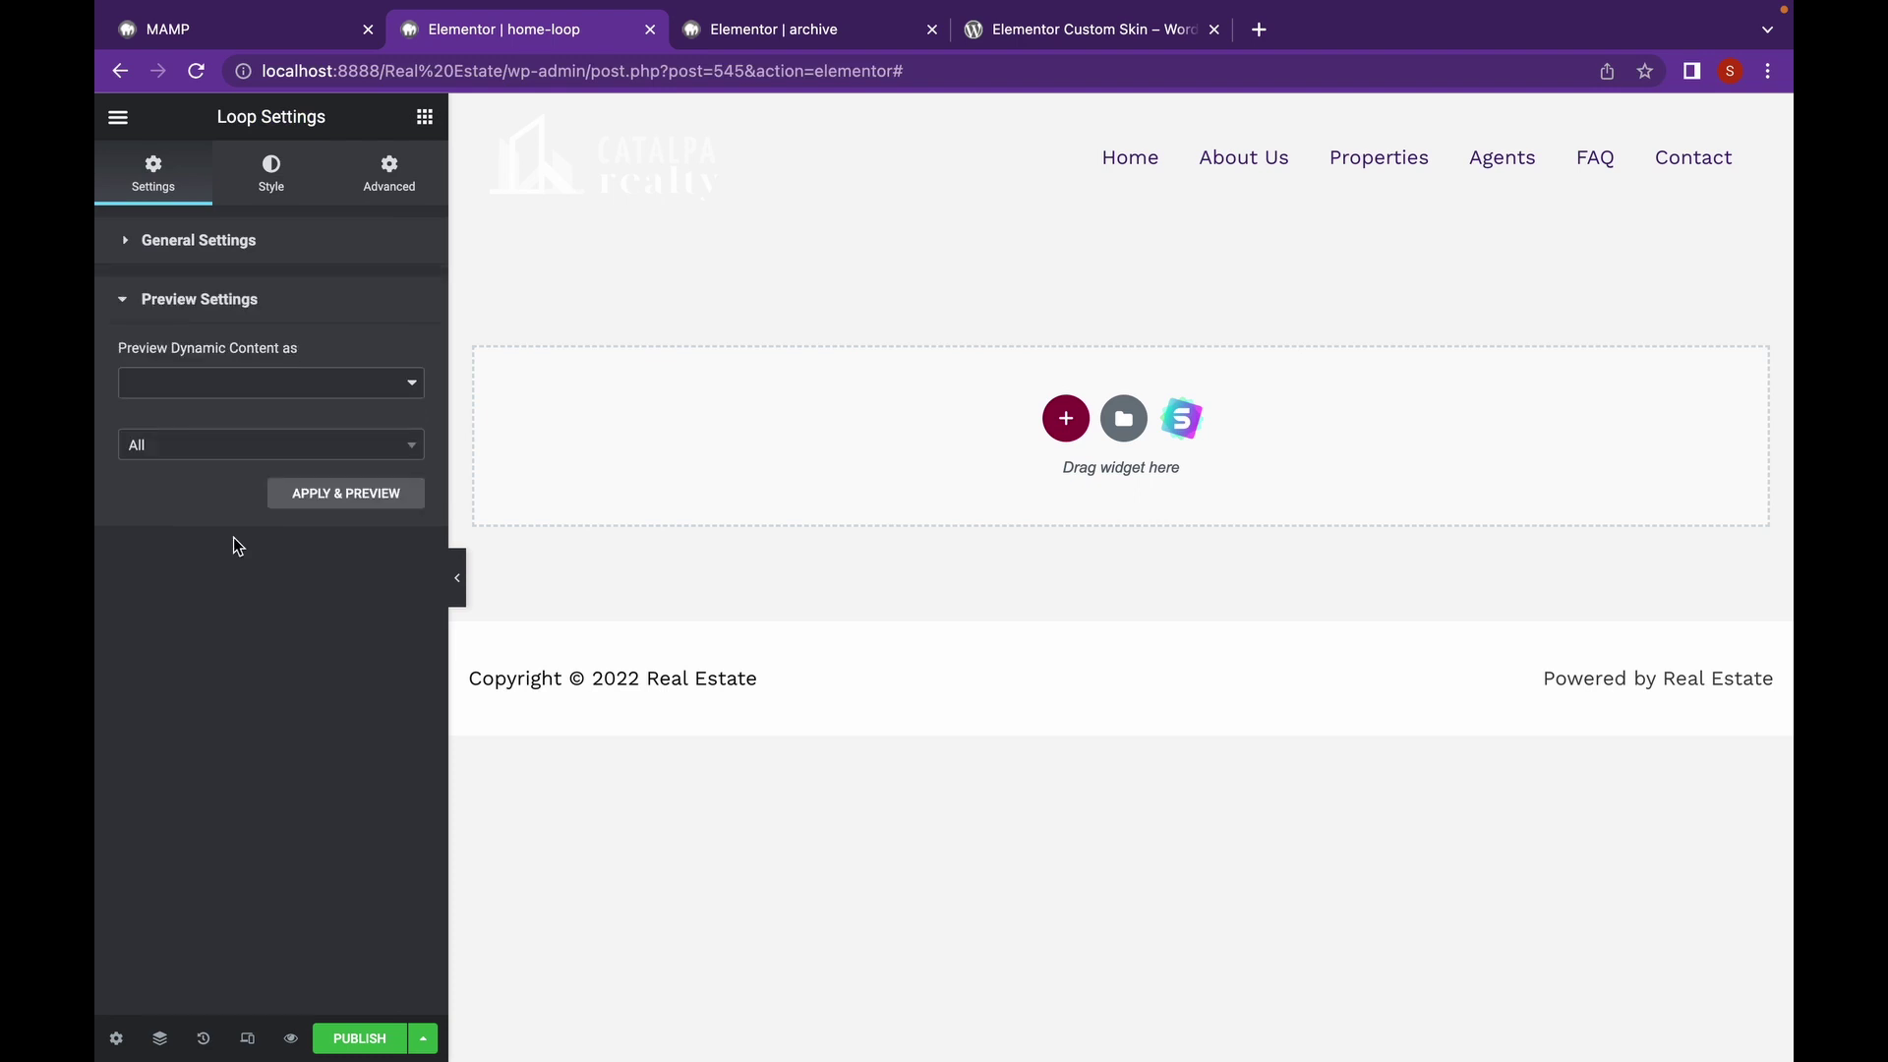
{"action": "left_click", "coordinate": [281, 390]}
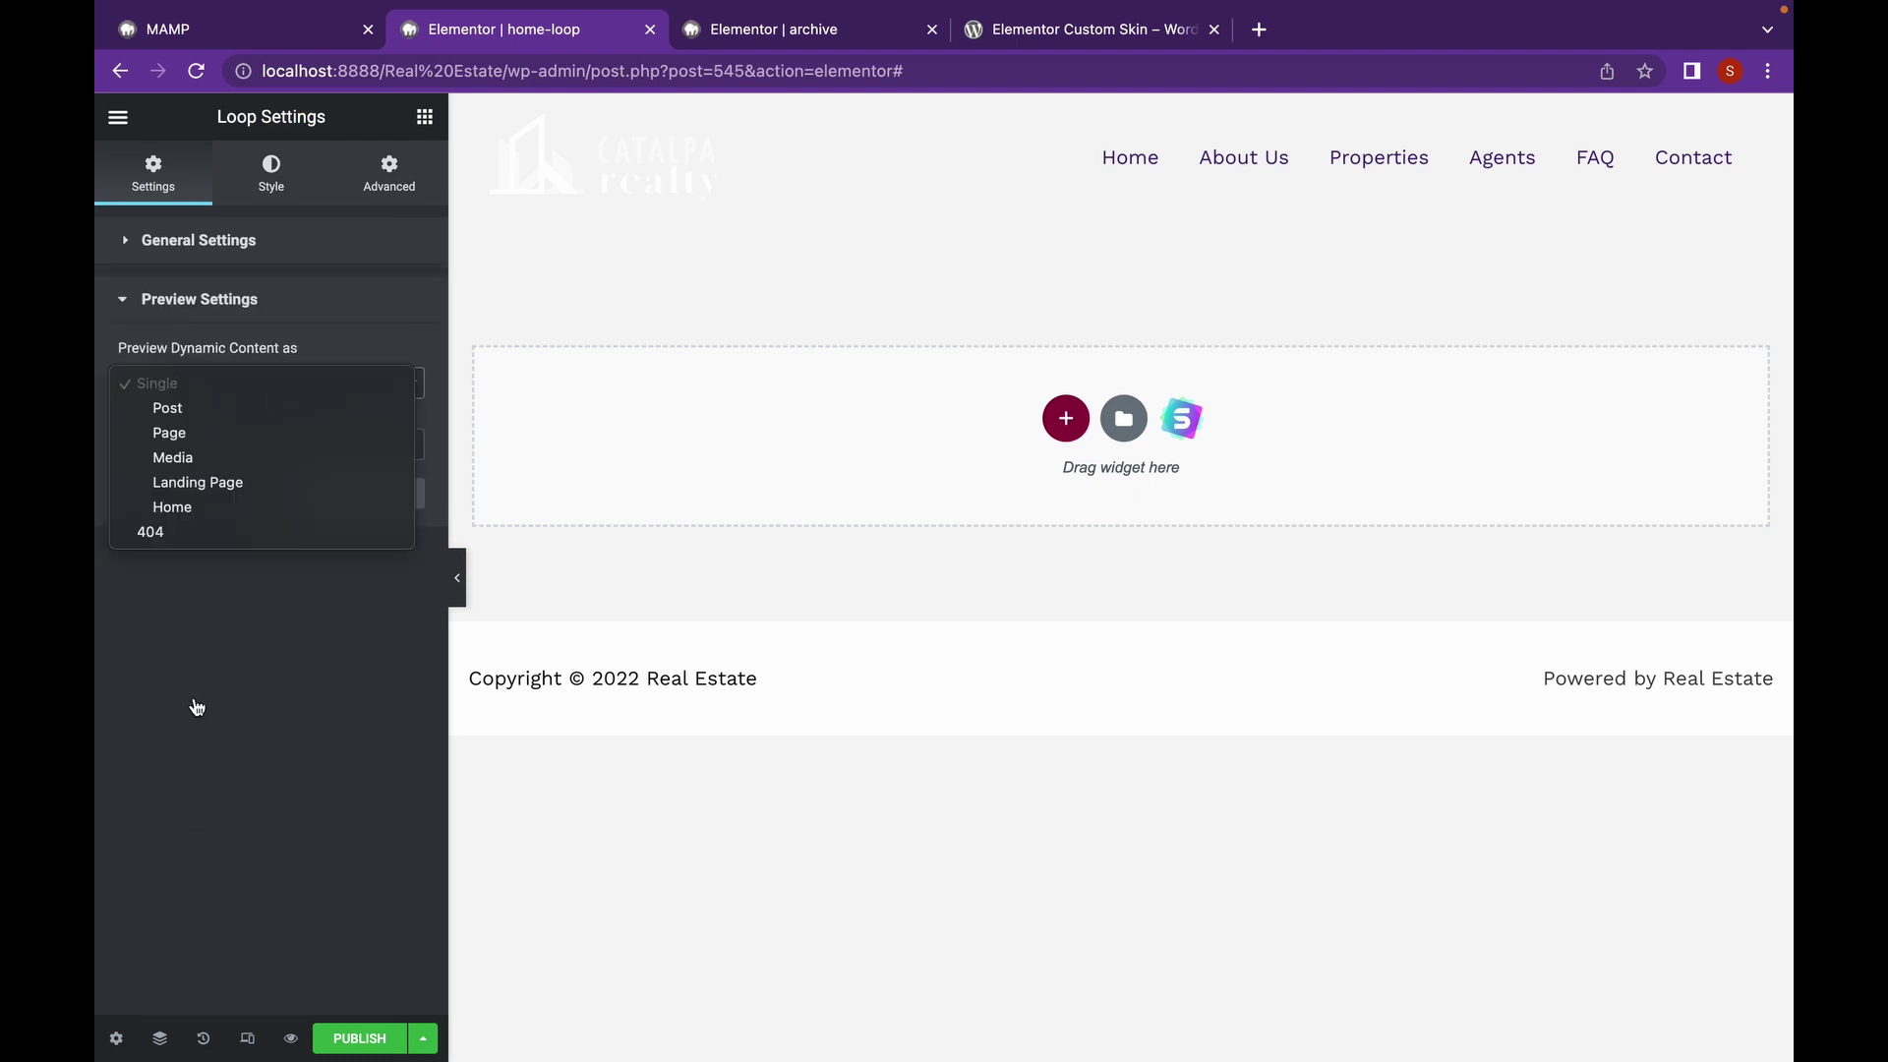
{"action": "left_click", "coordinate": [222, 506]}
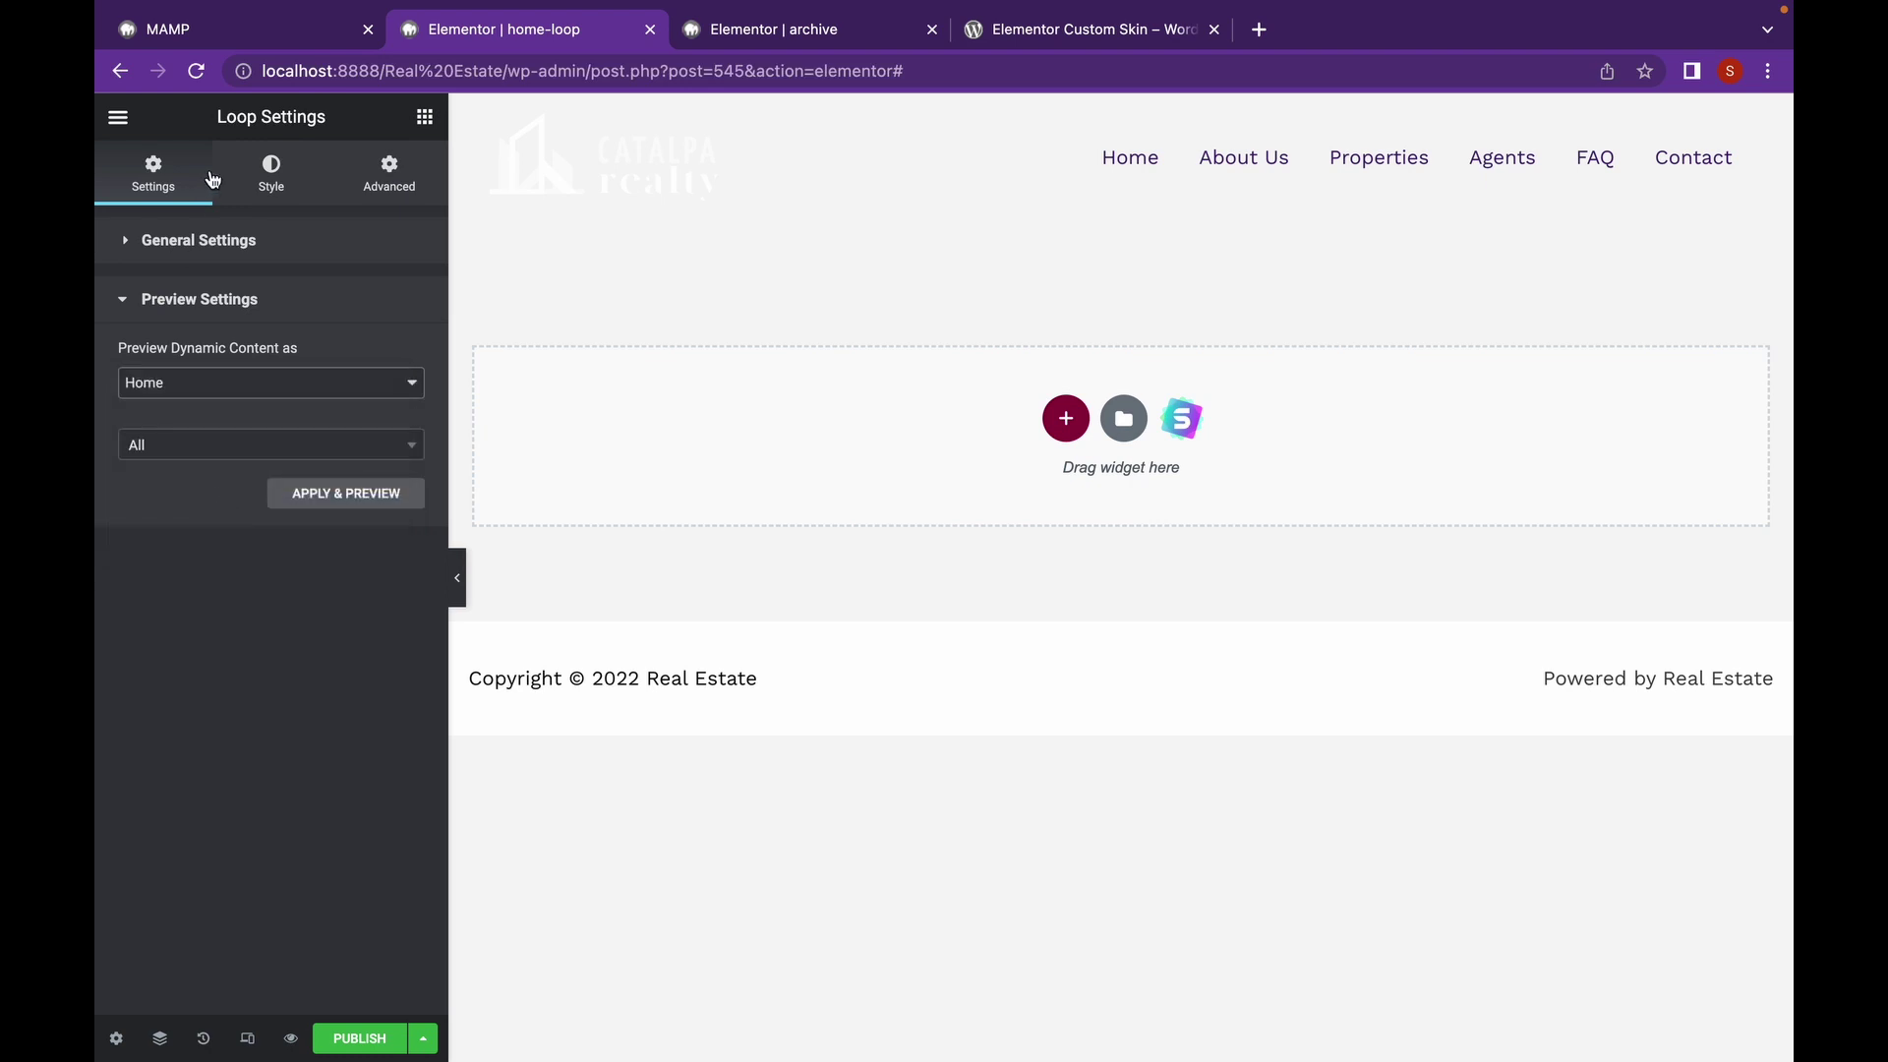
- Add an Image widget whose source is the dynamic Featured Image
{"action": "left_click", "coordinate": [423, 118]}
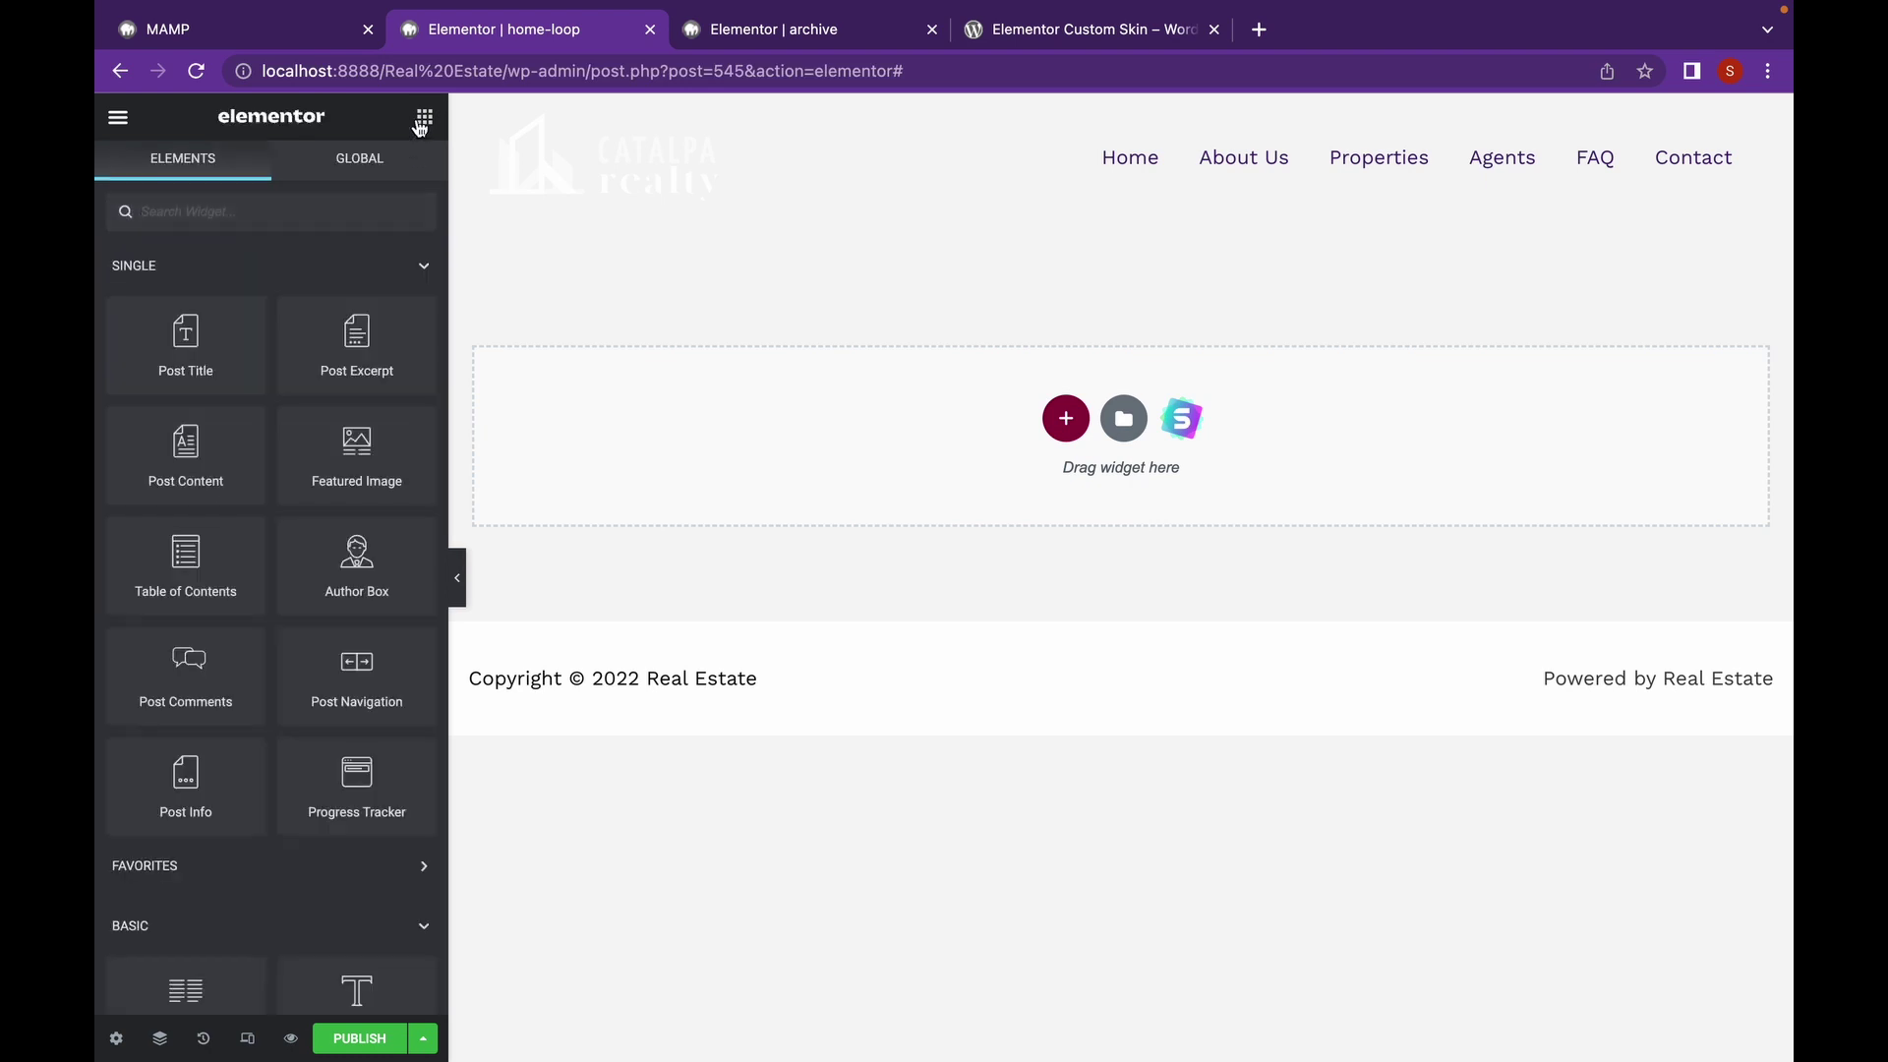
{"action": "scroll", "coordinate": [316, 359], "scroll_direction": "down", "scroll_amount": 3}
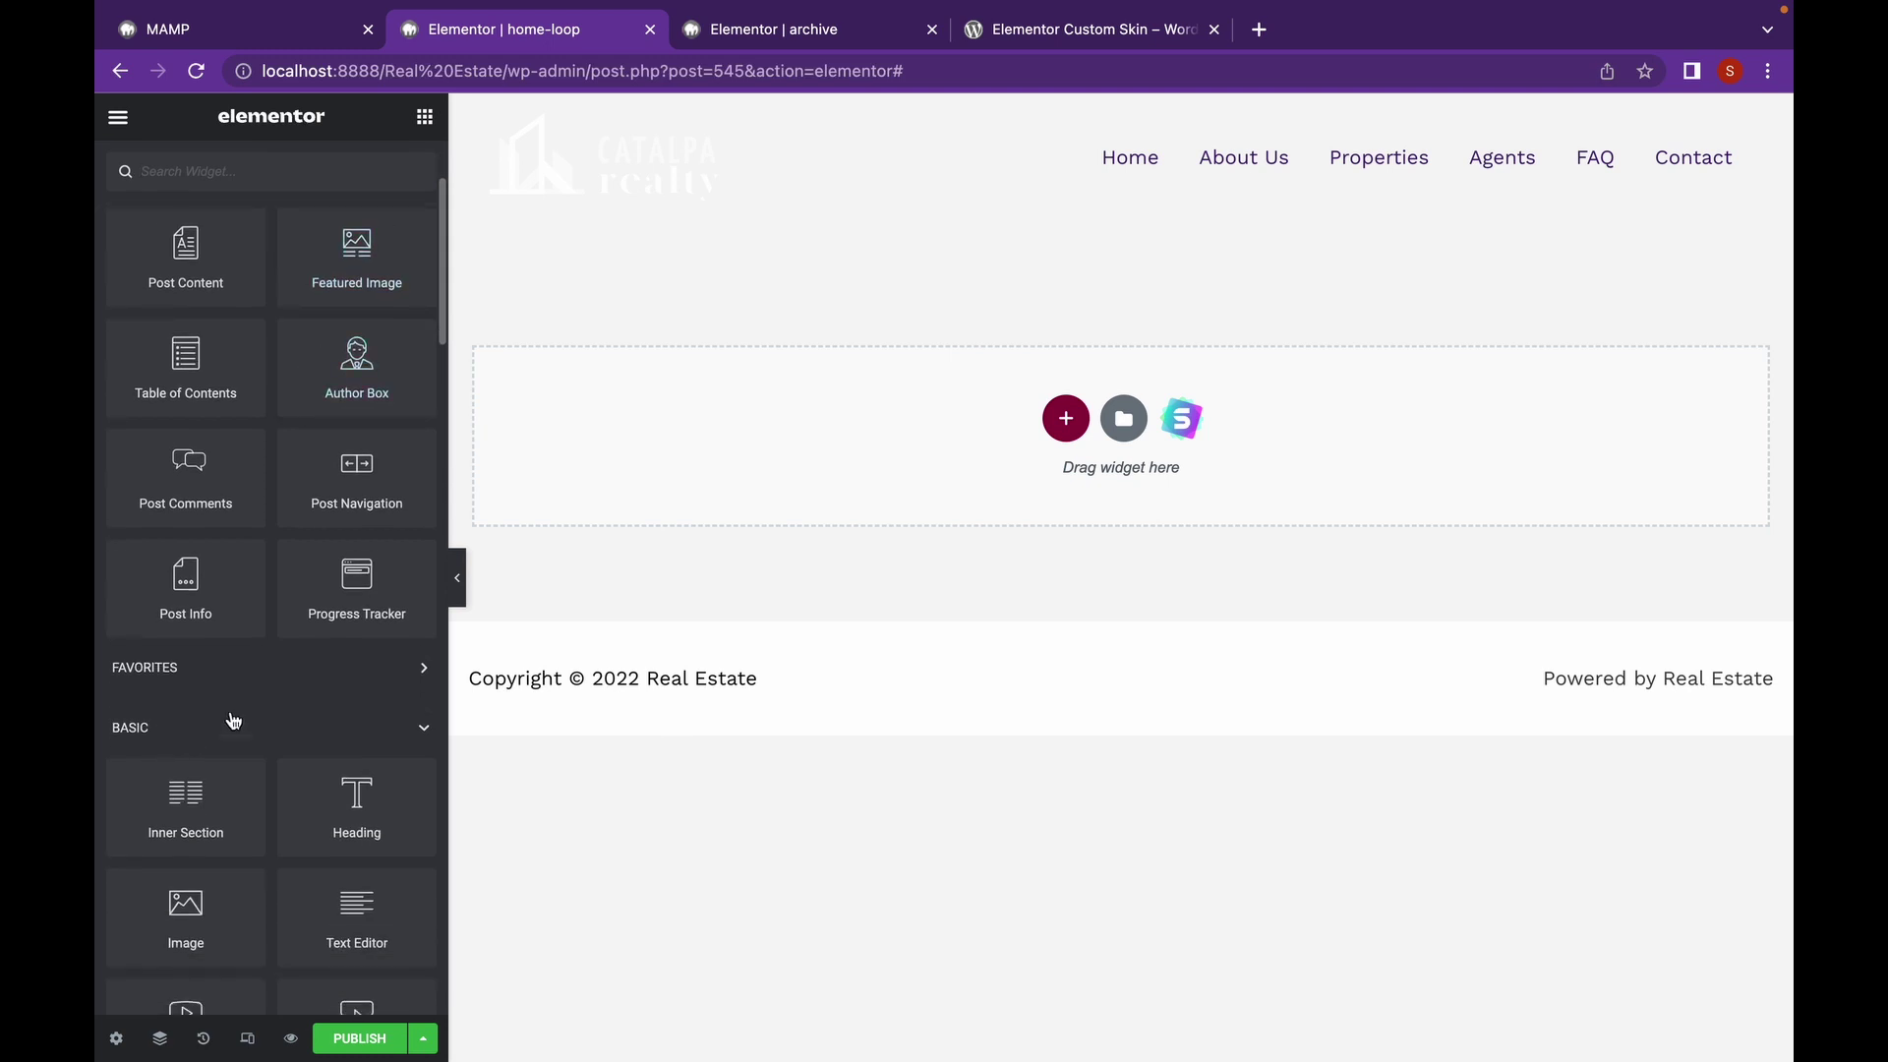
{"action": "scroll", "coordinate": [256, 700], "scroll_direction": "down", "scroll_amount": 3}
{"action": "left_click_drag", "start_coordinate": [218, 691], "coordinate": [1011, 392]}
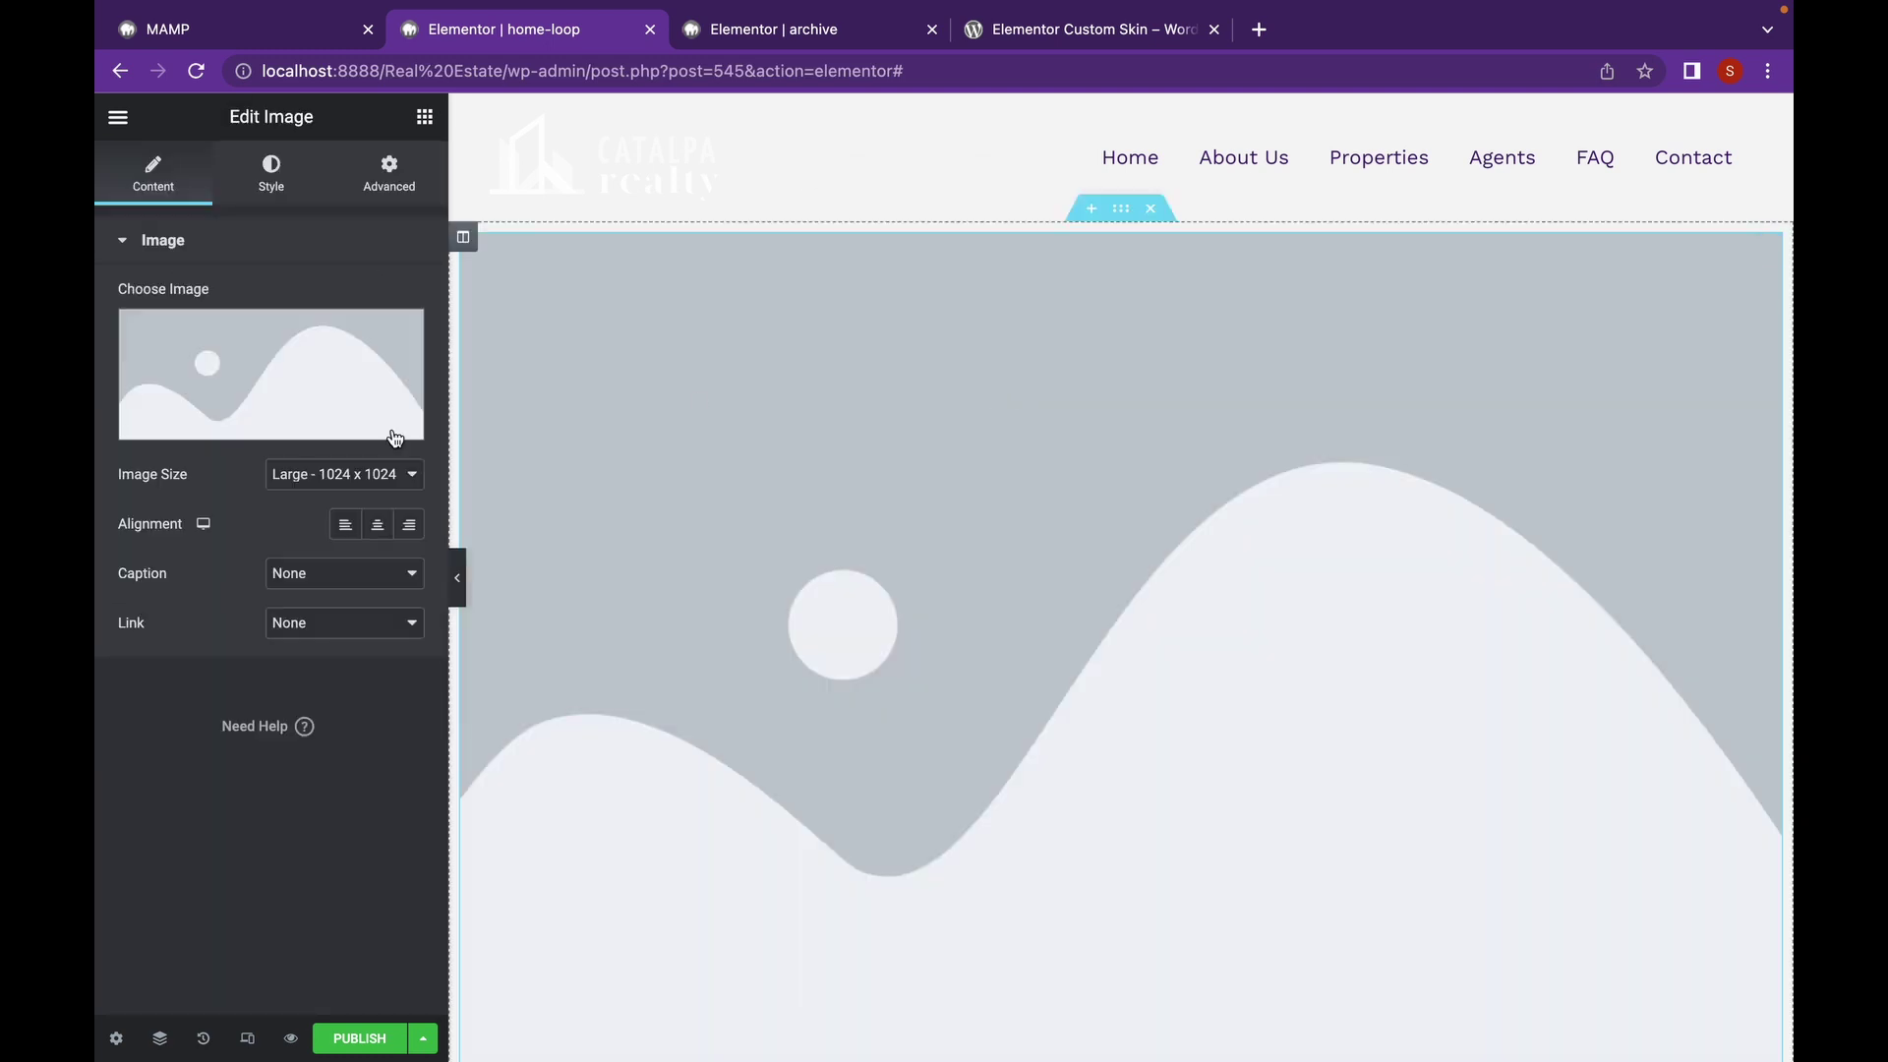
{"action": "mouse_move", "coordinate": [316, 428]}
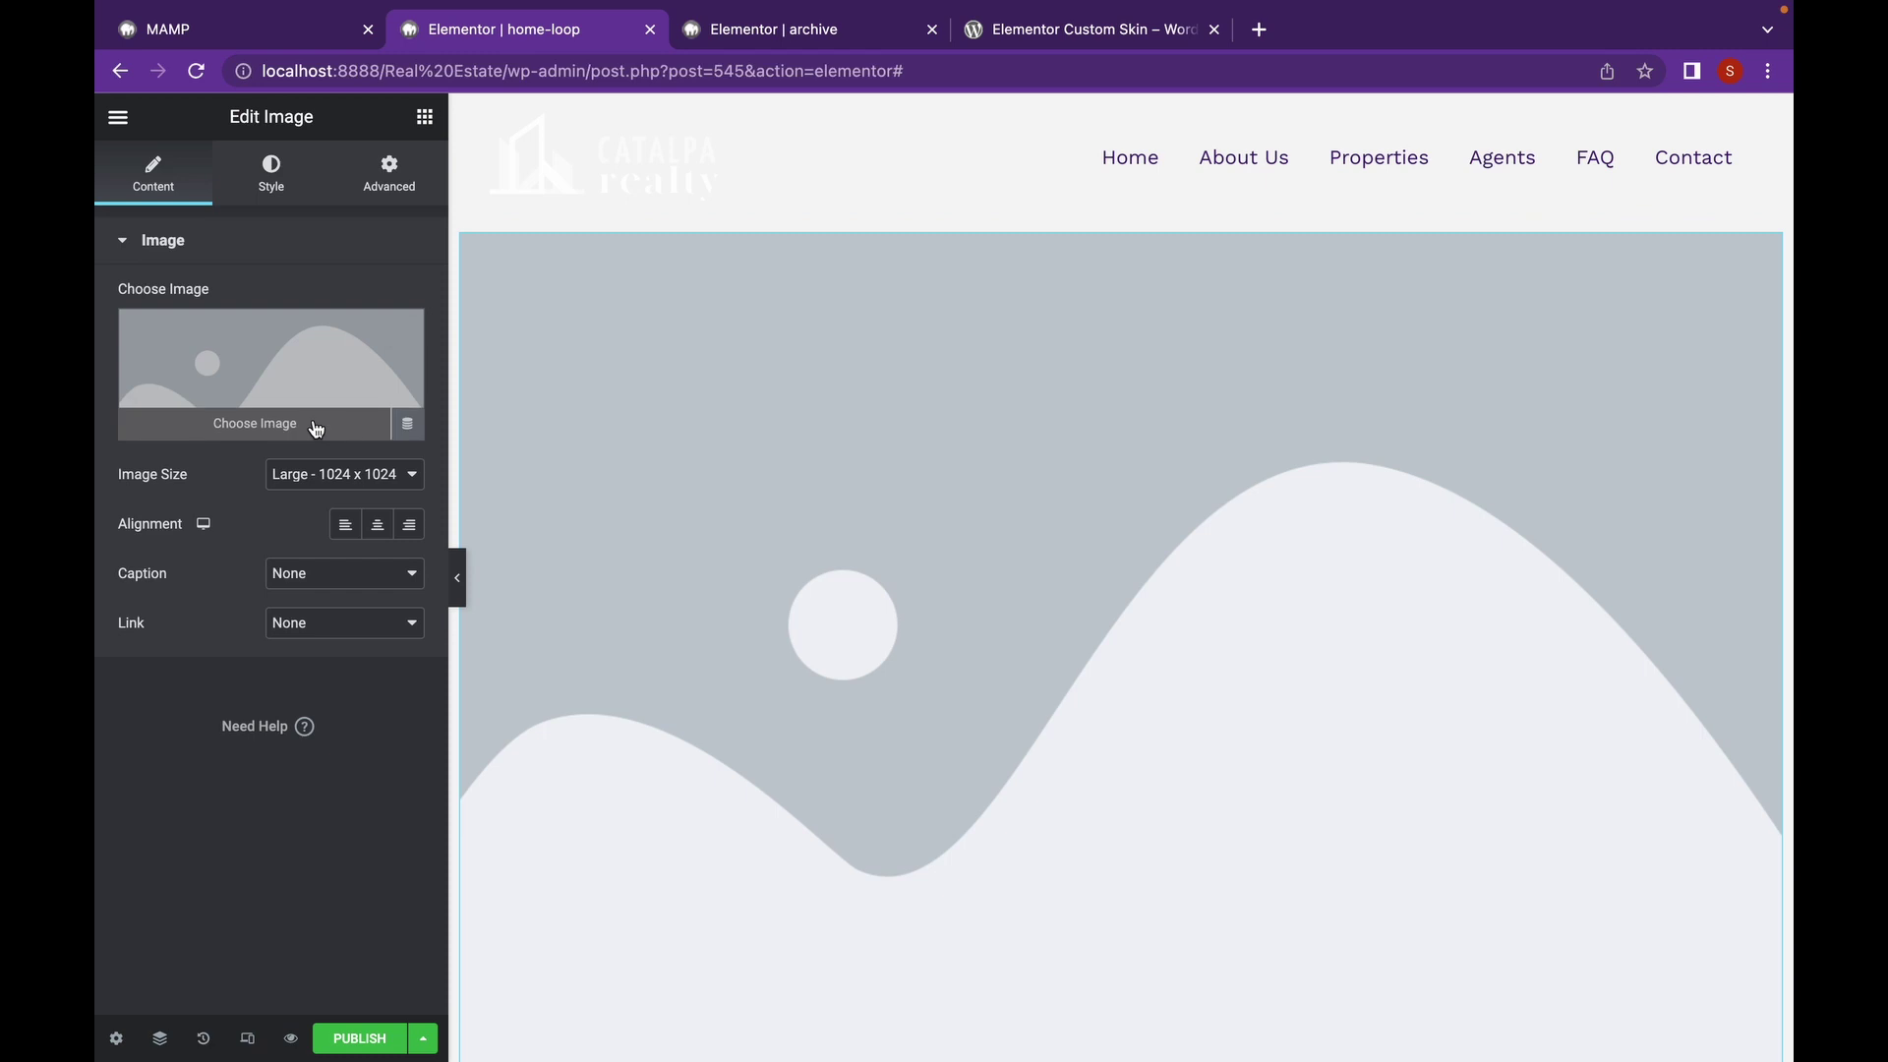
{"action": "left_click", "coordinate": [407, 424]}
{"action": "left_click", "coordinate": [244, 501]}
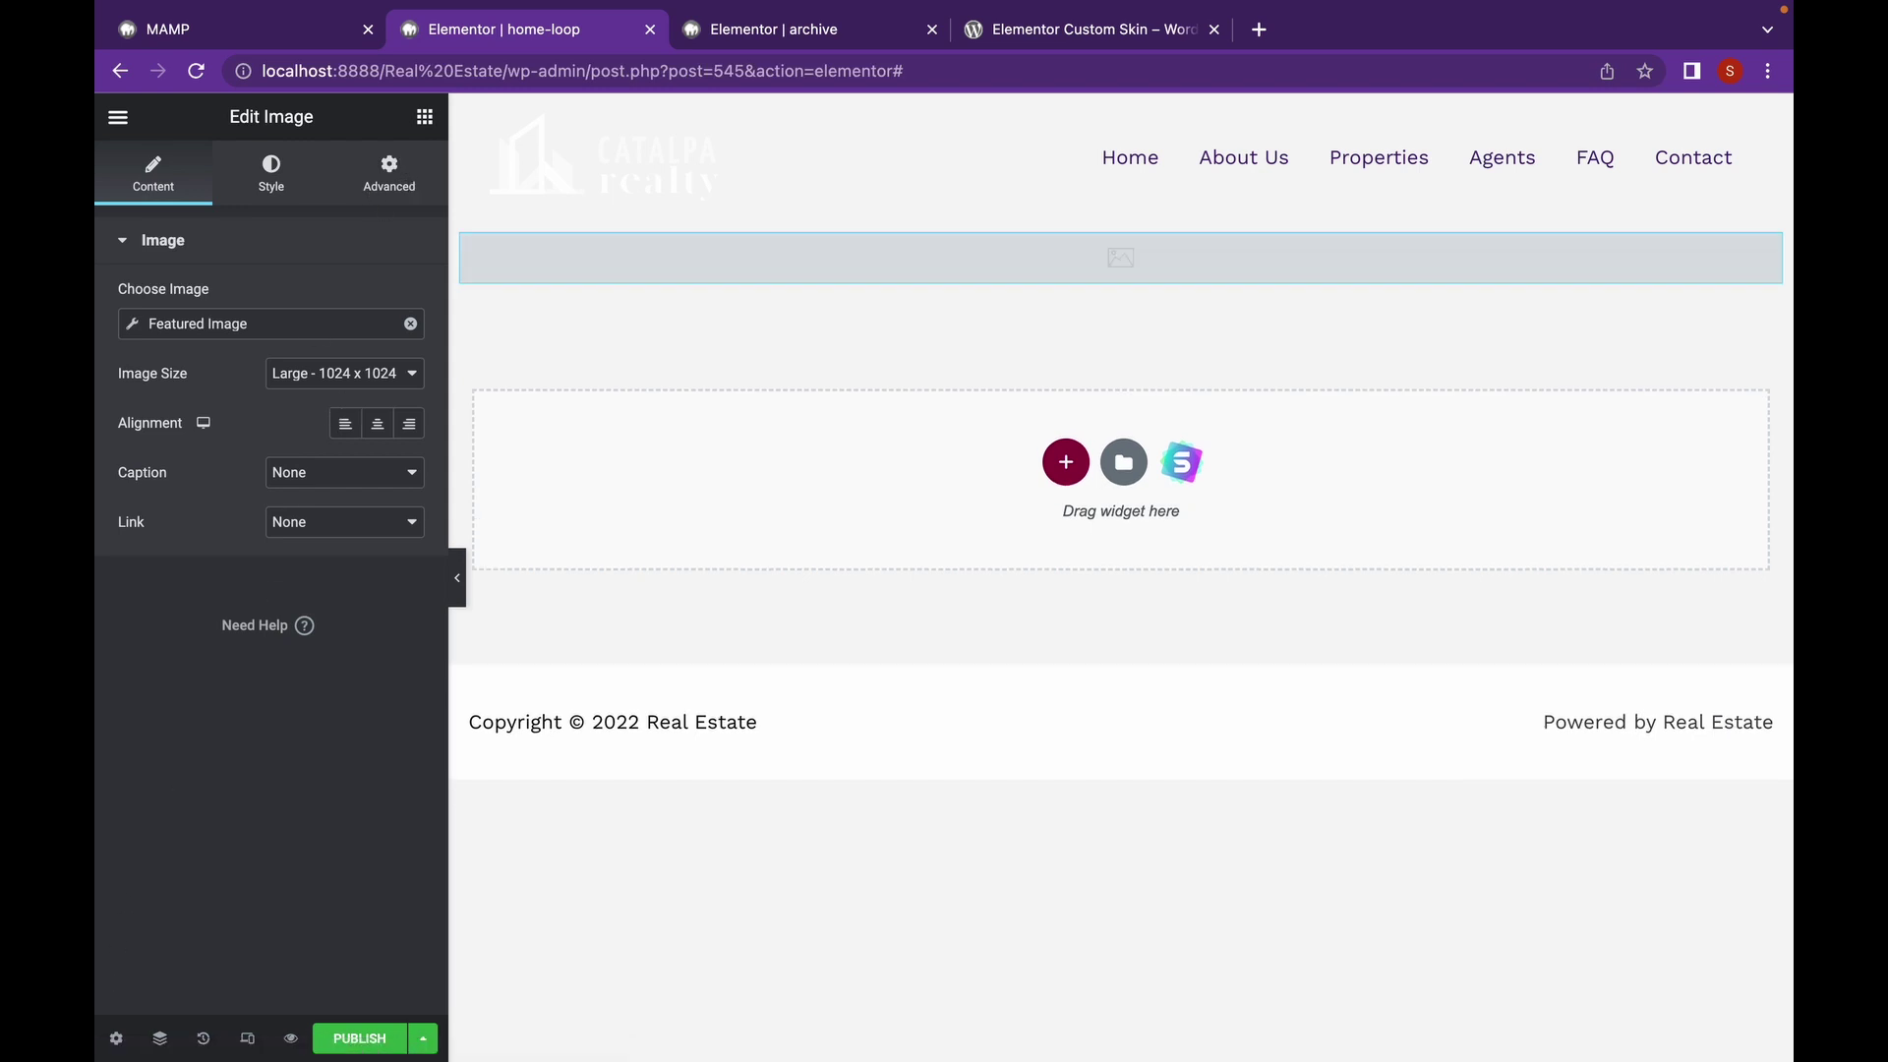
- Add a Heading below the image bound to ACF Field key 'Home Name', then open publish settings
{"action": "left_click", "coordinate": [424, 120]}
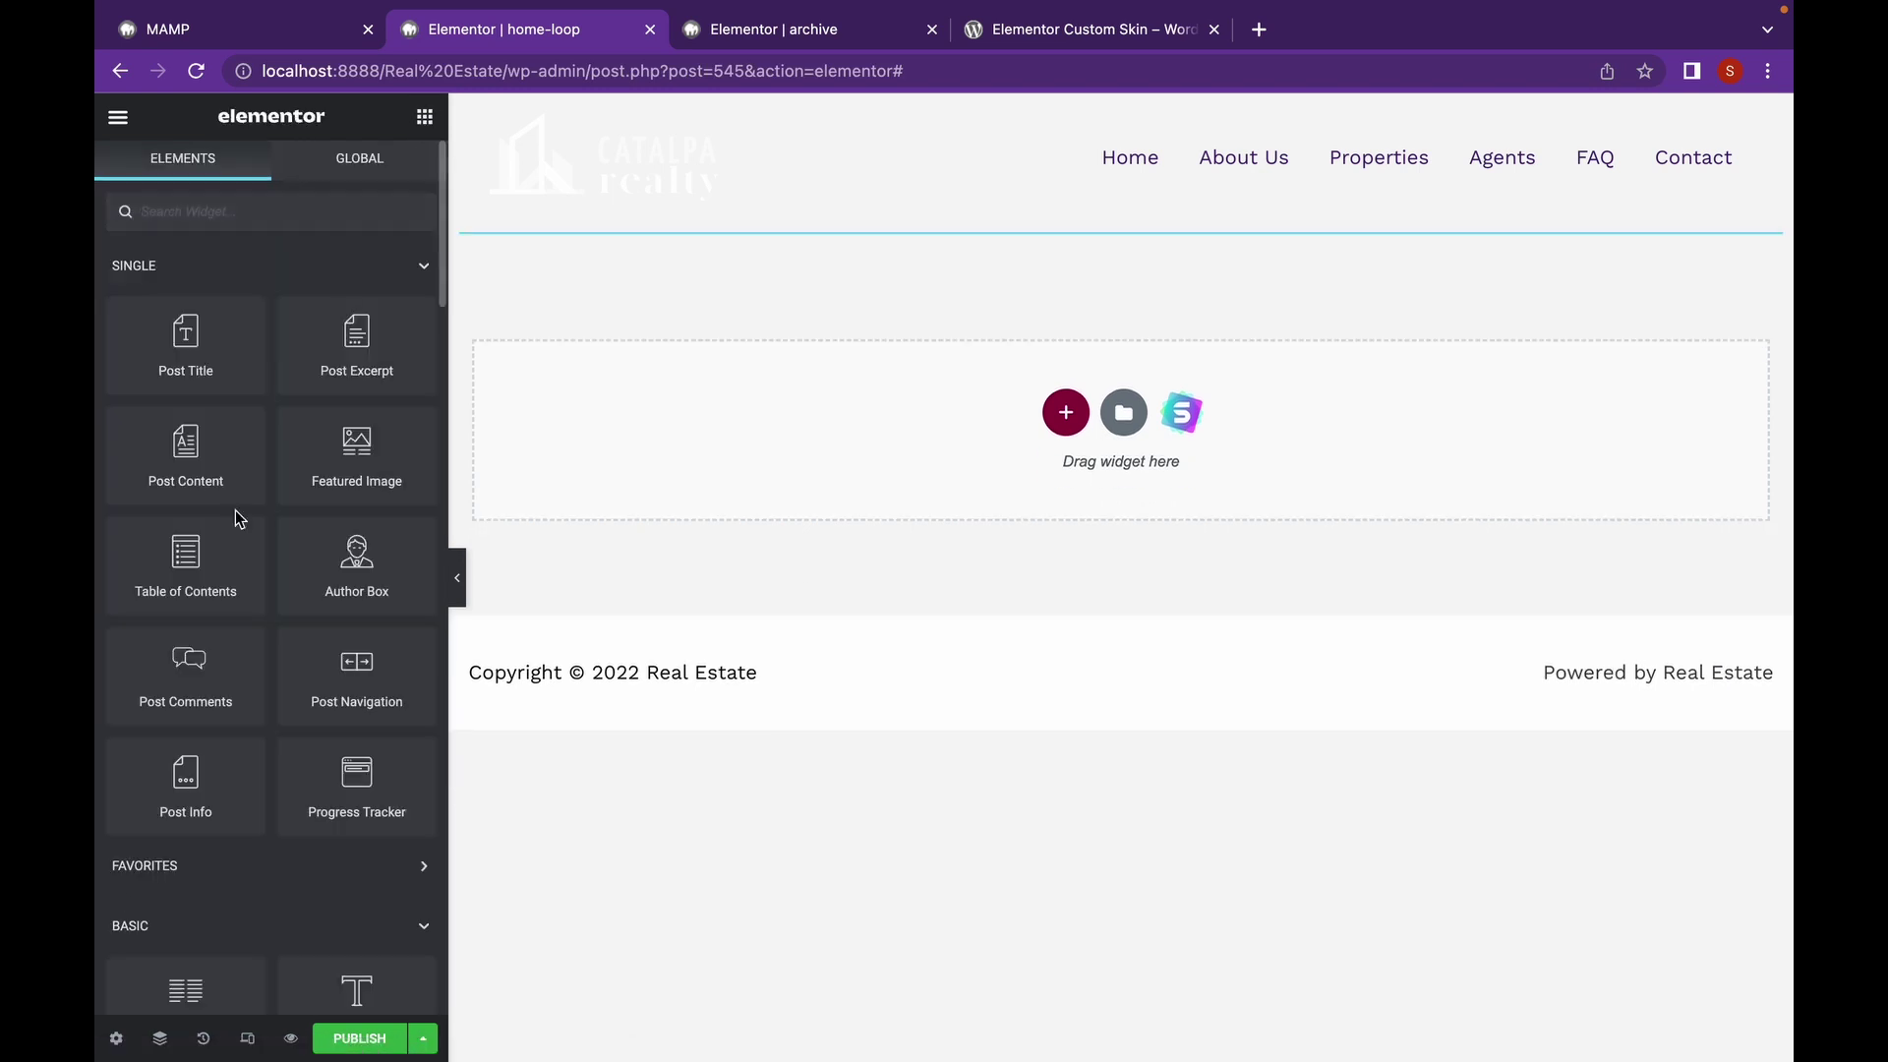
{"action": "scroll", "coordinate": [234, 509], "scroll_direction": "down", "scroll_amount": 5}
{"action": "left_click_drag", "start_coordinate": [315, 455], "coordinate": [723, 285]}
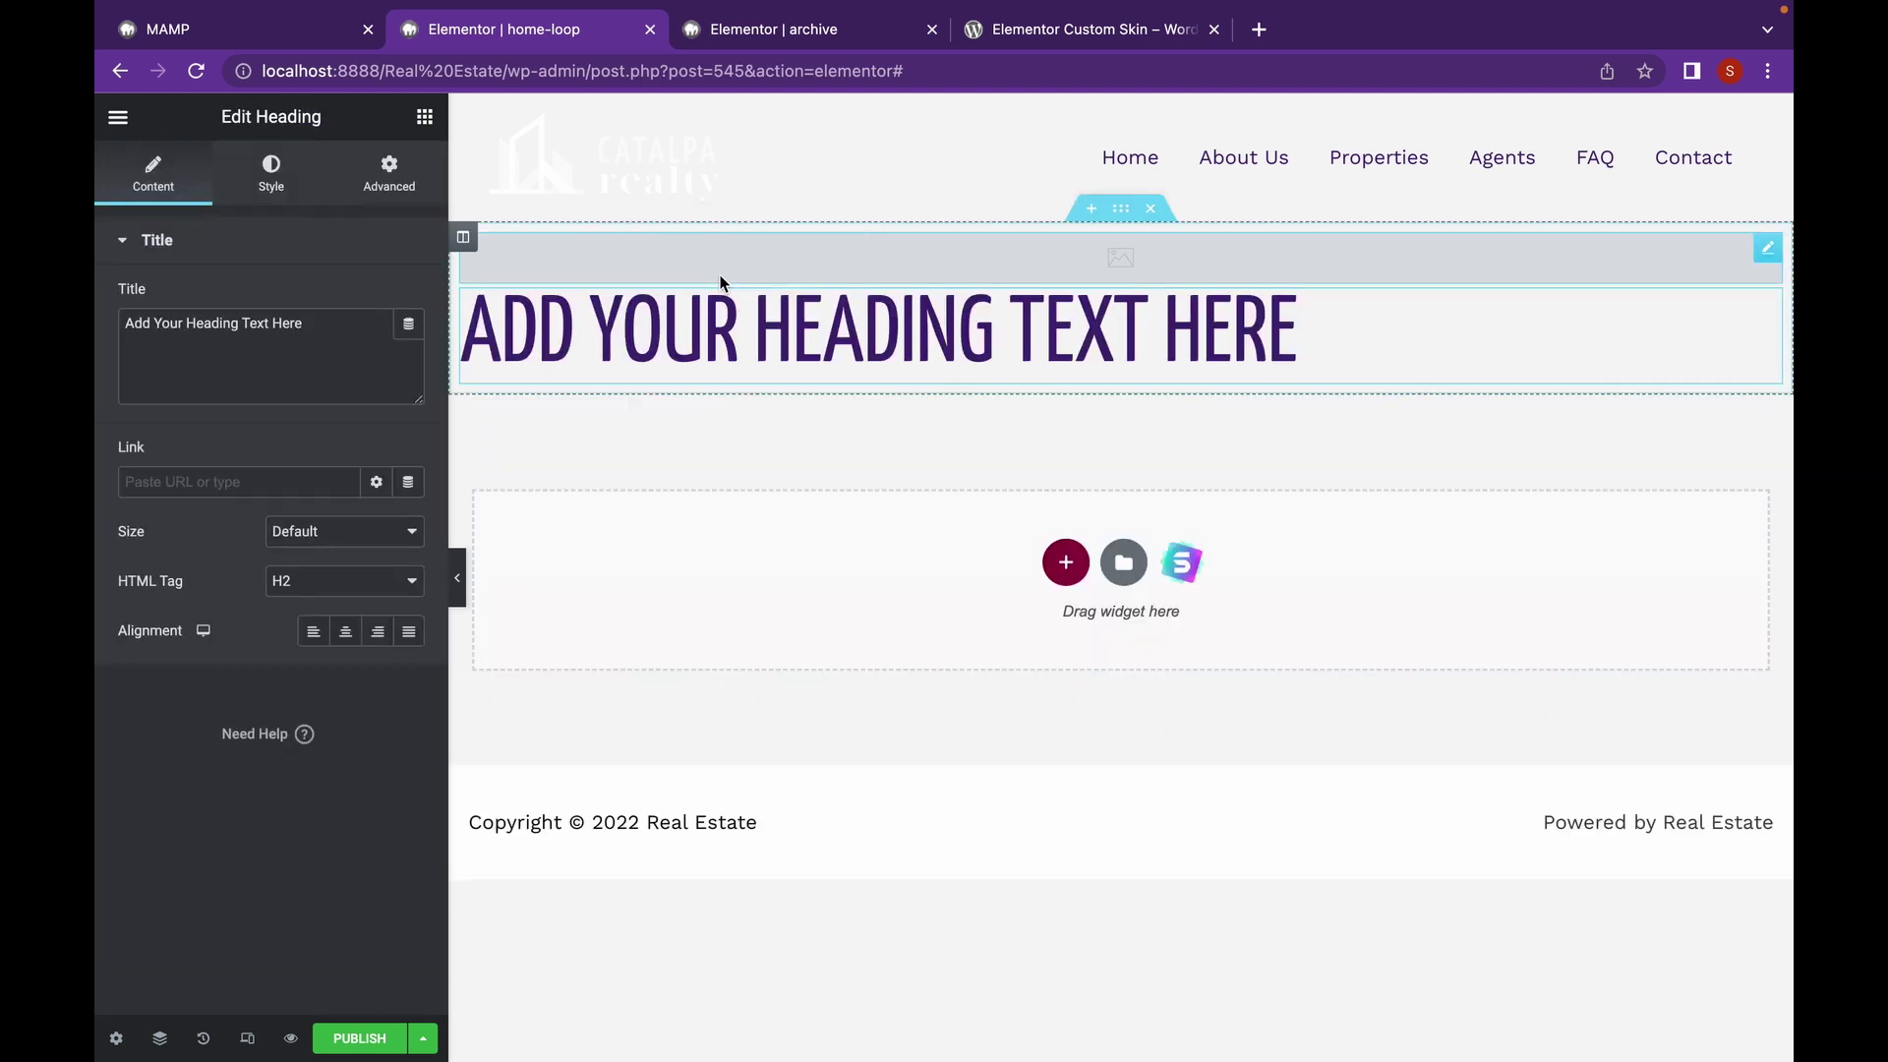
{"action": "left_click", "coordinate": [409, 325]}
{"action": "scroll", "coordinate": [305, 503], "scroll_direction": "down", "scroll_amount": 5}
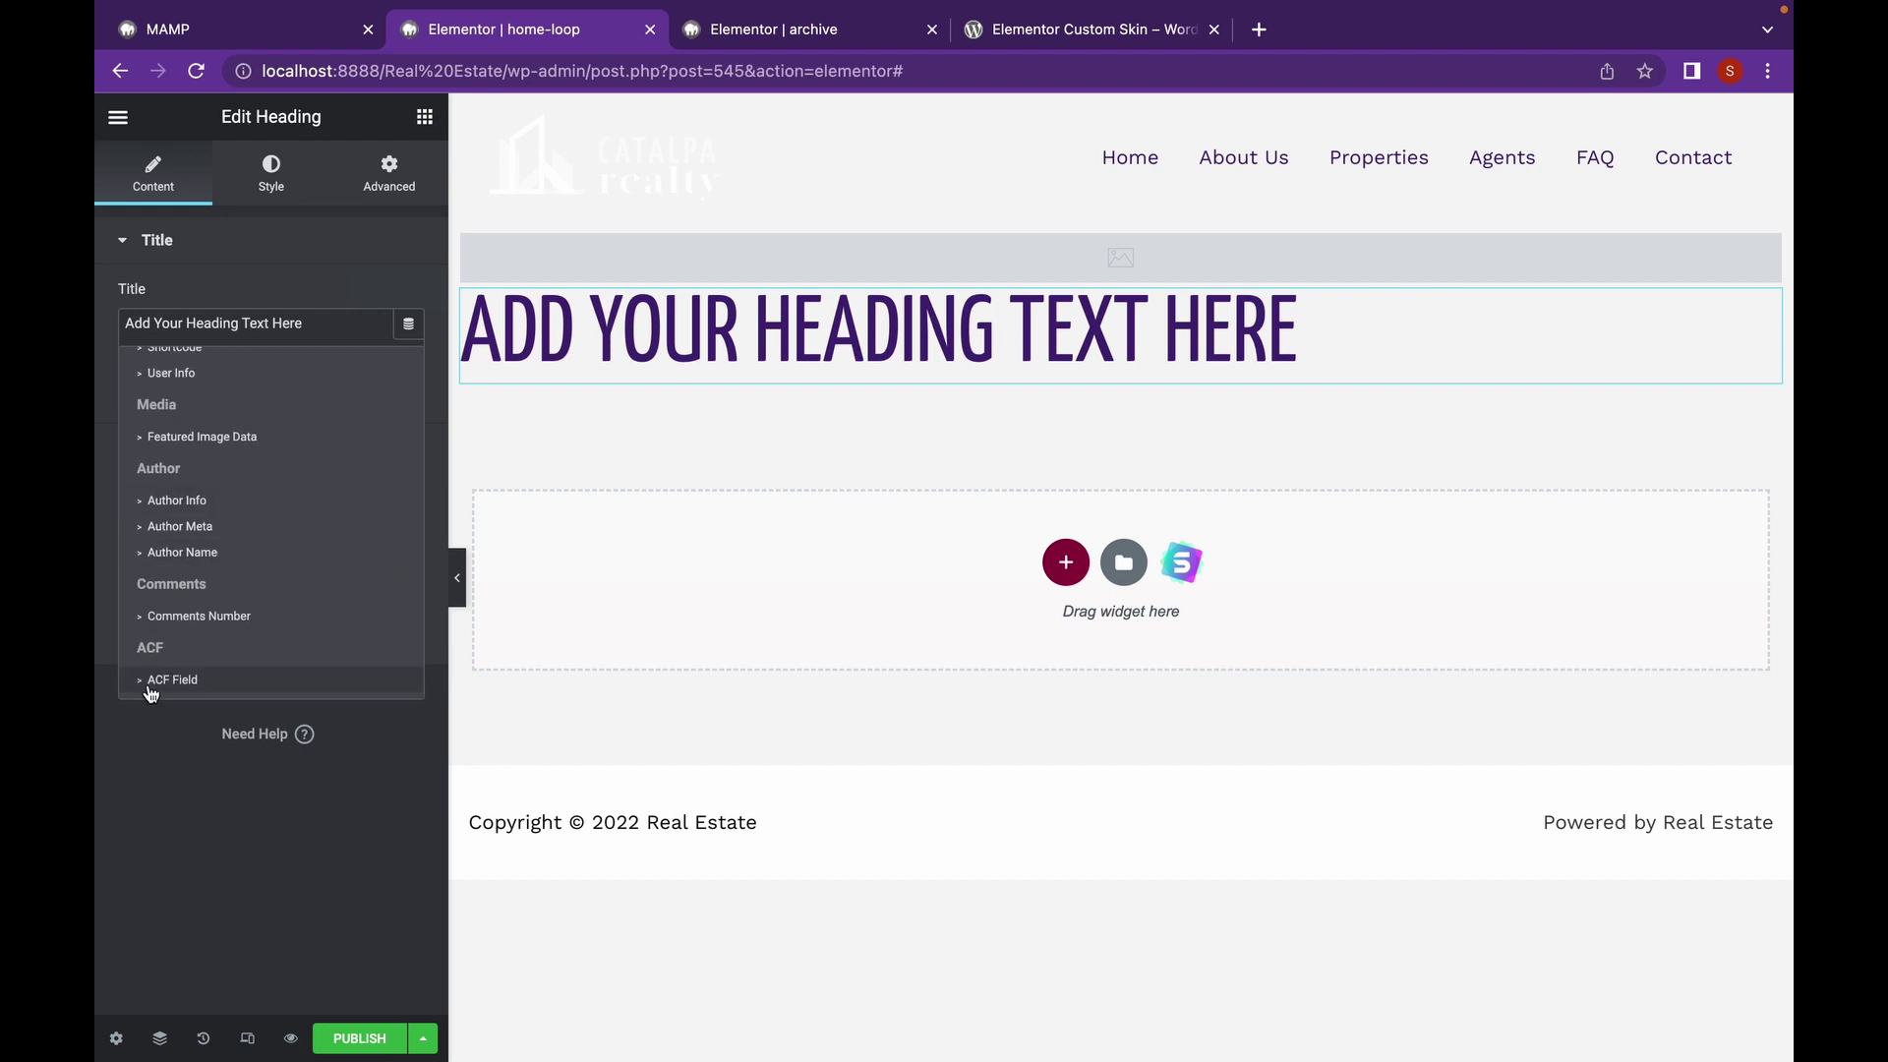
{"action": "left_click", "coordinate": [172, 681]}
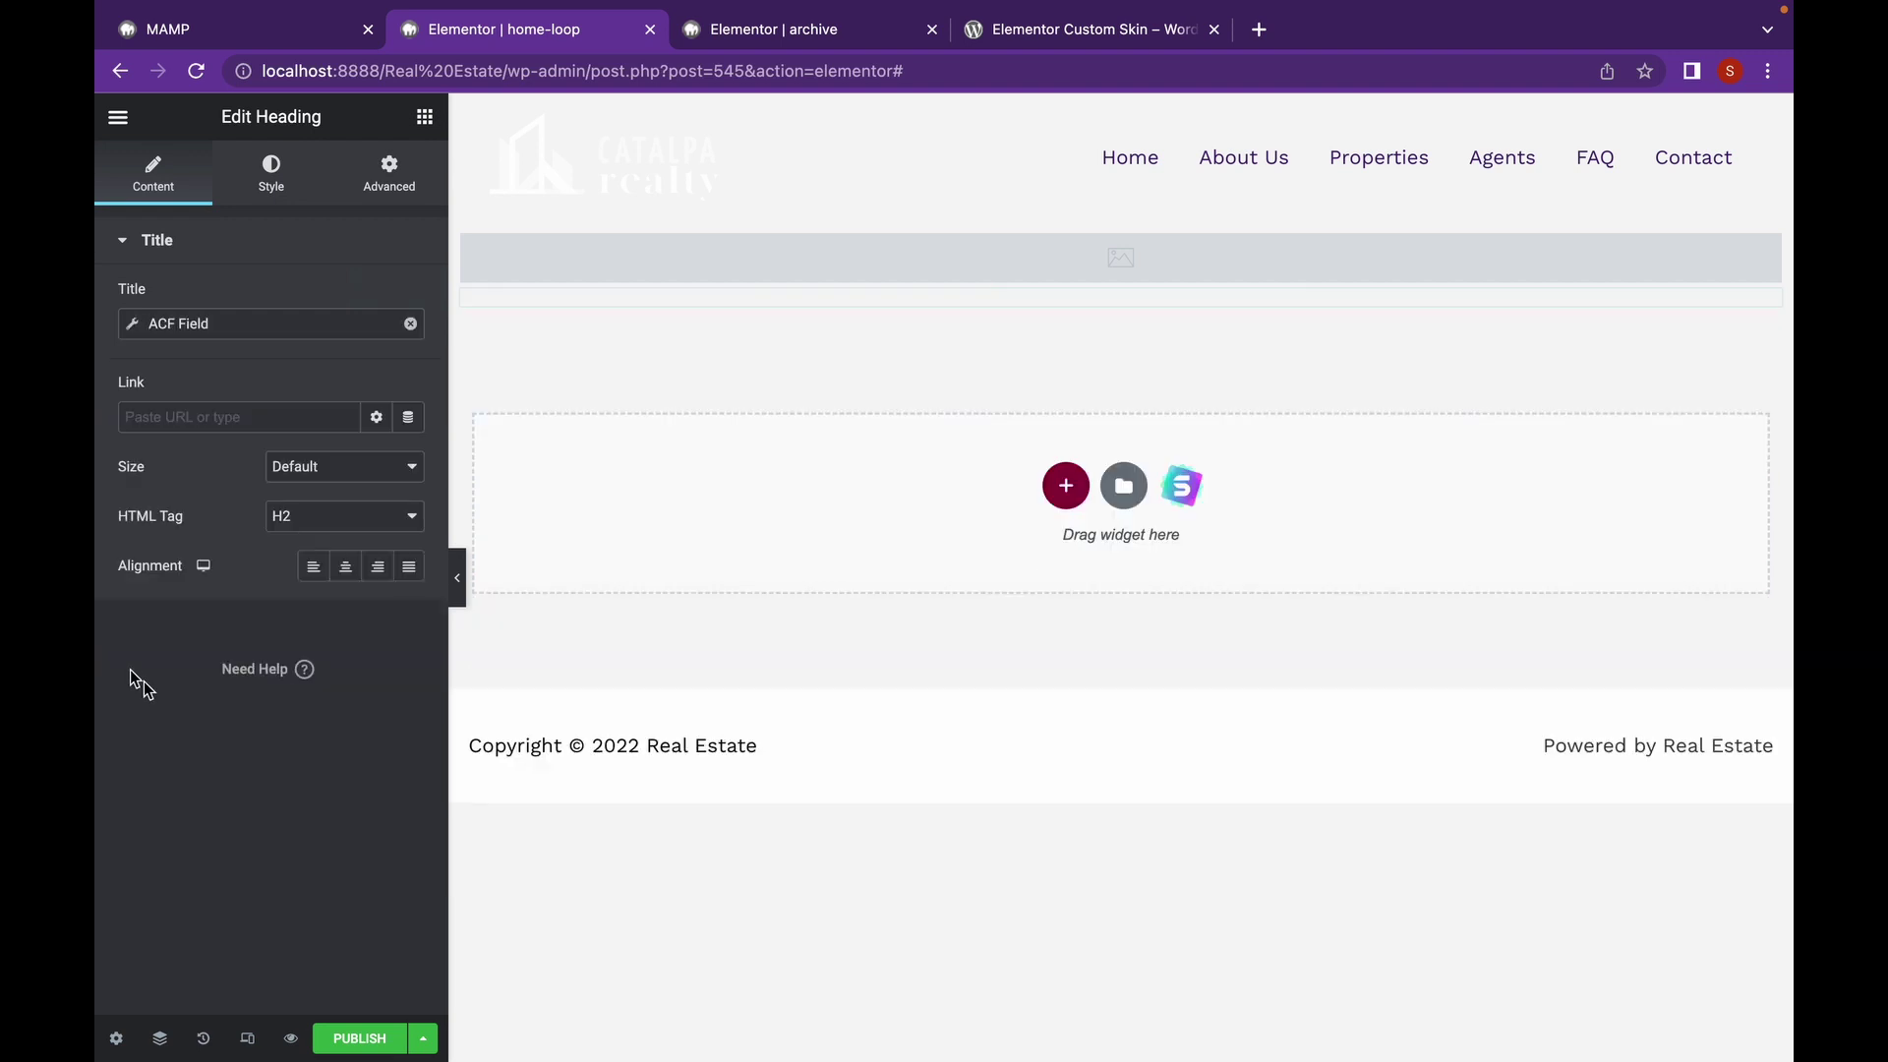
{"action": "left_click", "coordinate": [140, 329]}
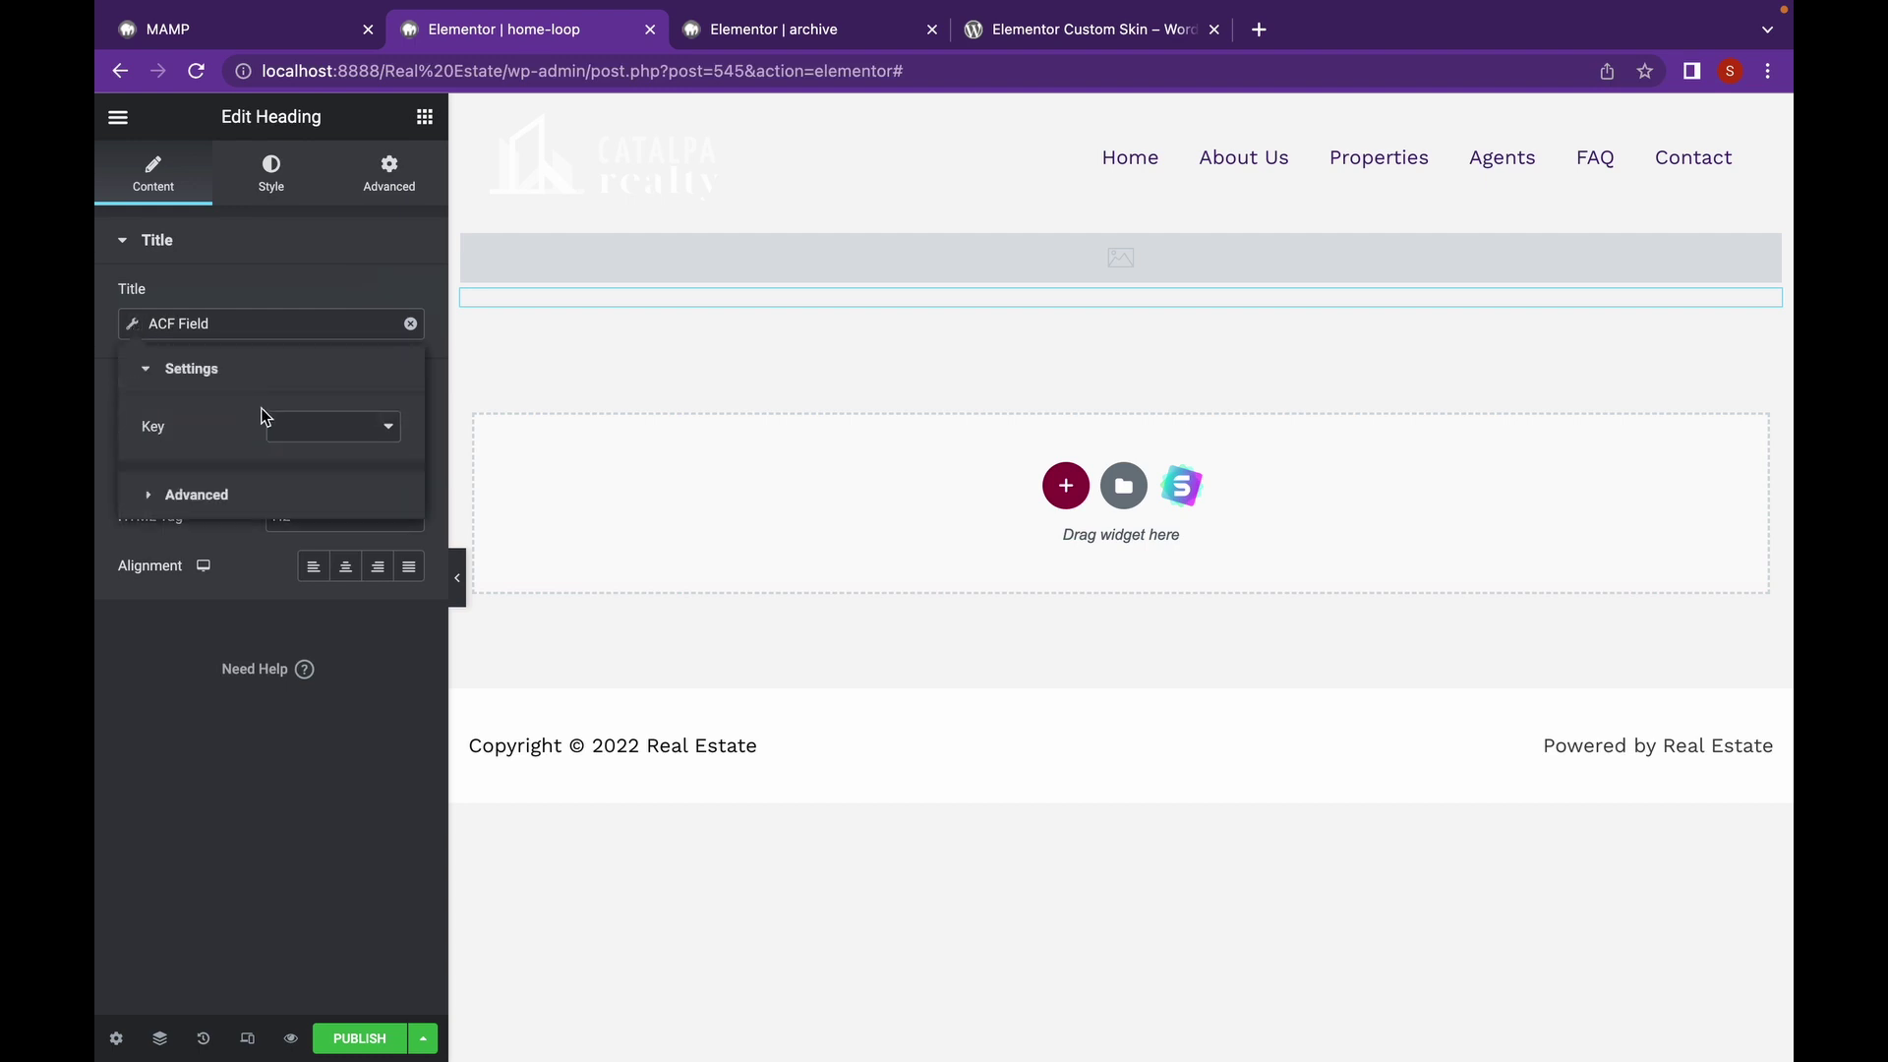
{"action": "left_click", "coordinate": [282, 428]}
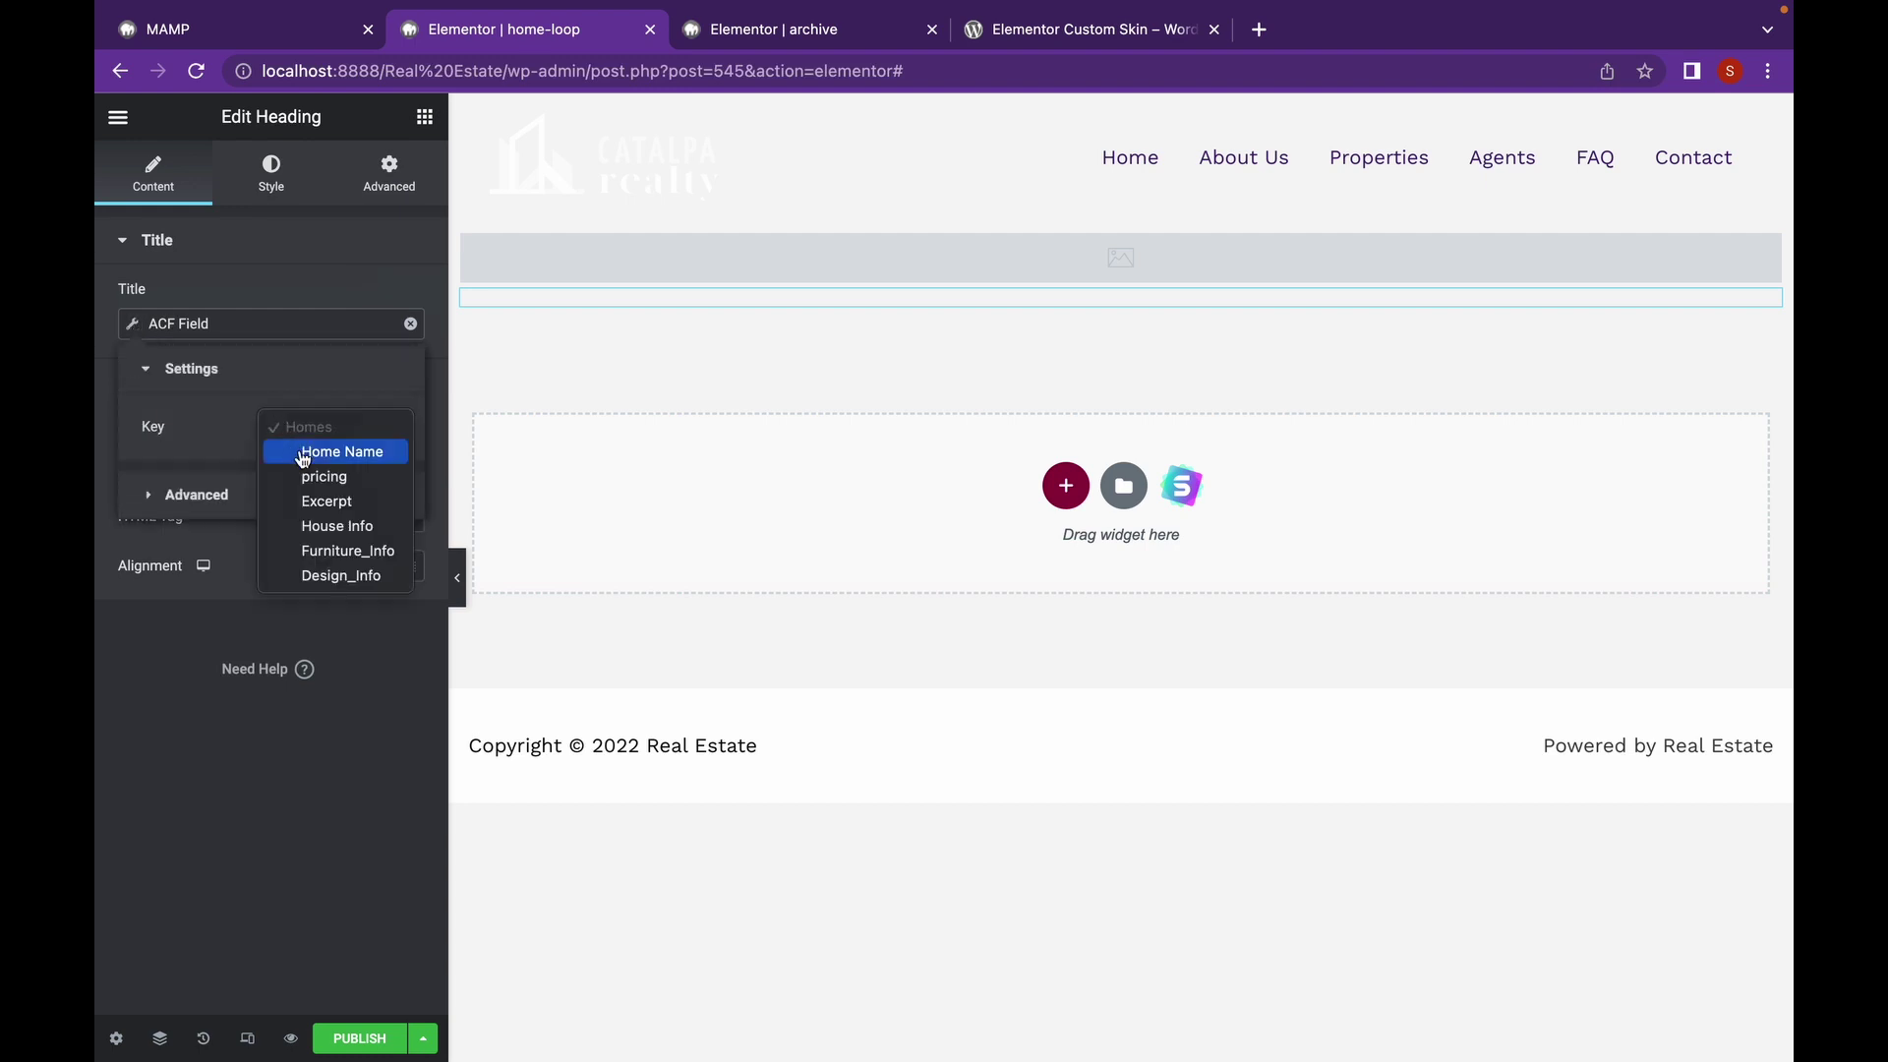
{"action": "left_click", "coordinate": [302, 454]}
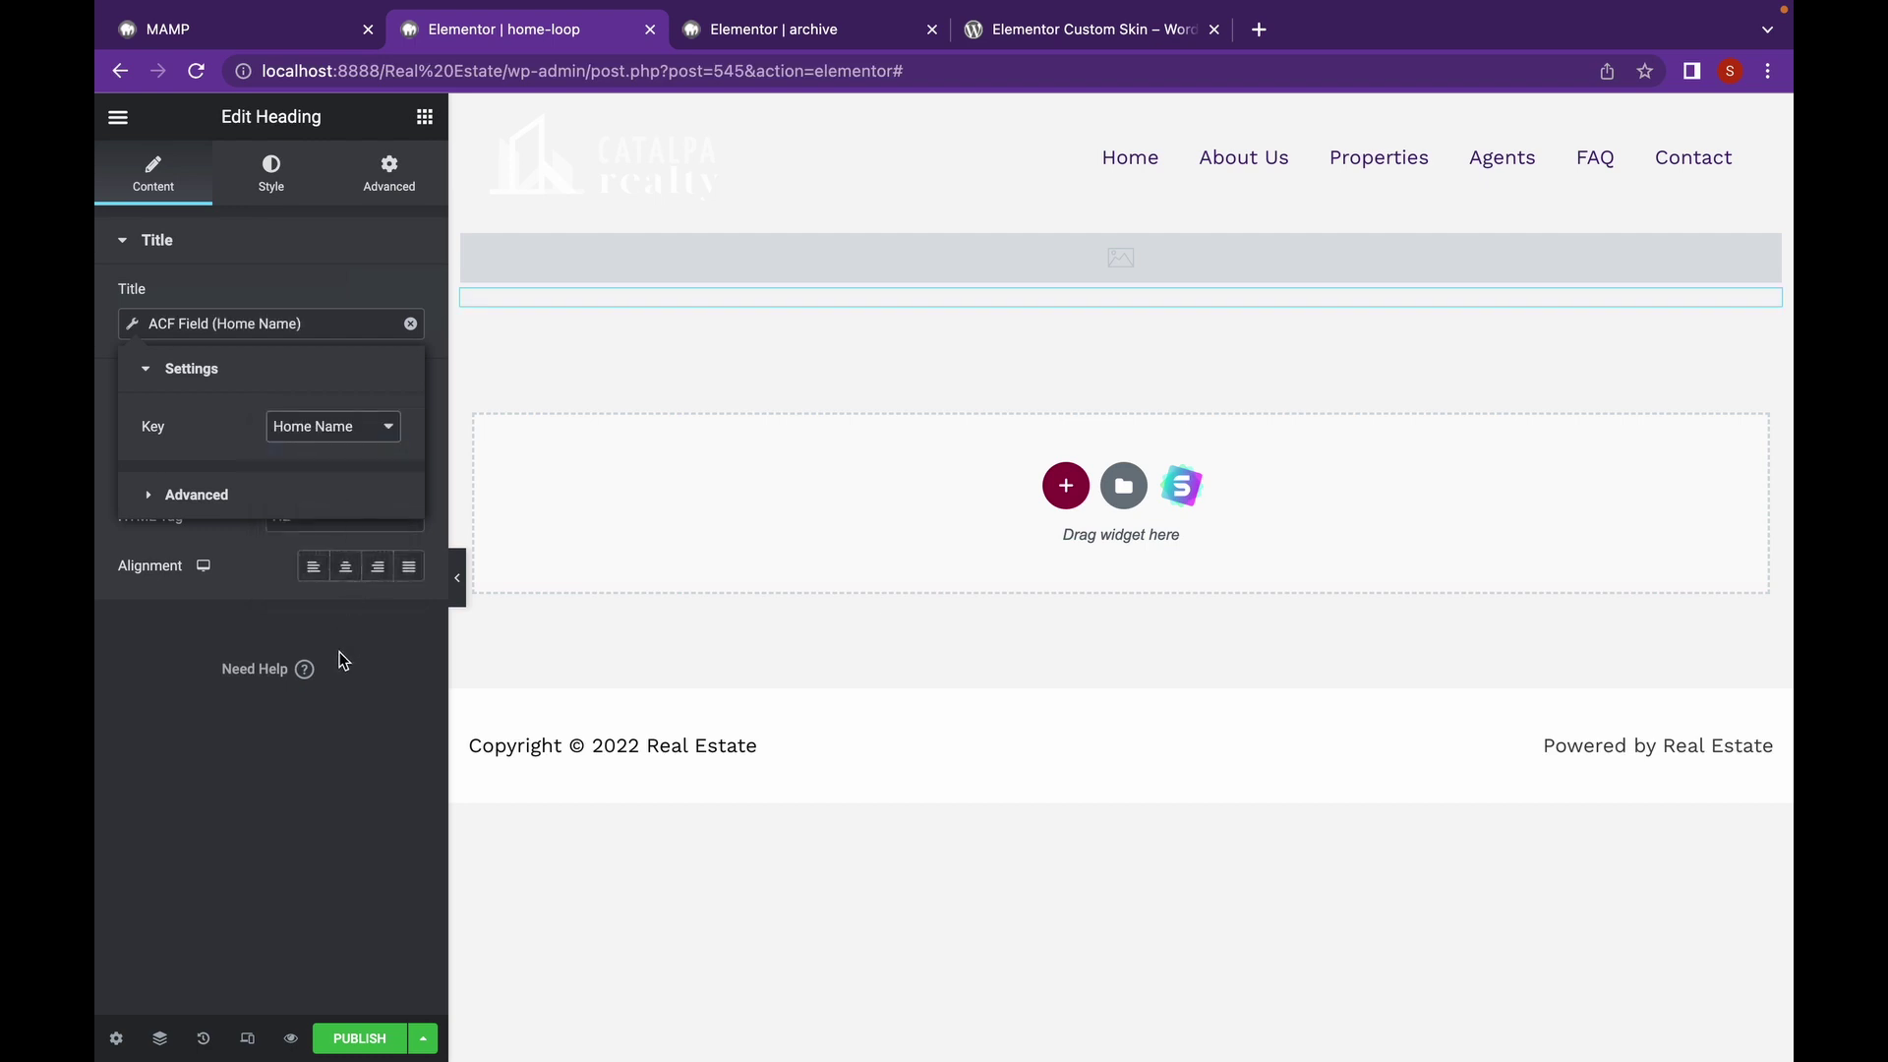
{"action": "left_click", "coordinate": [324, 770]}
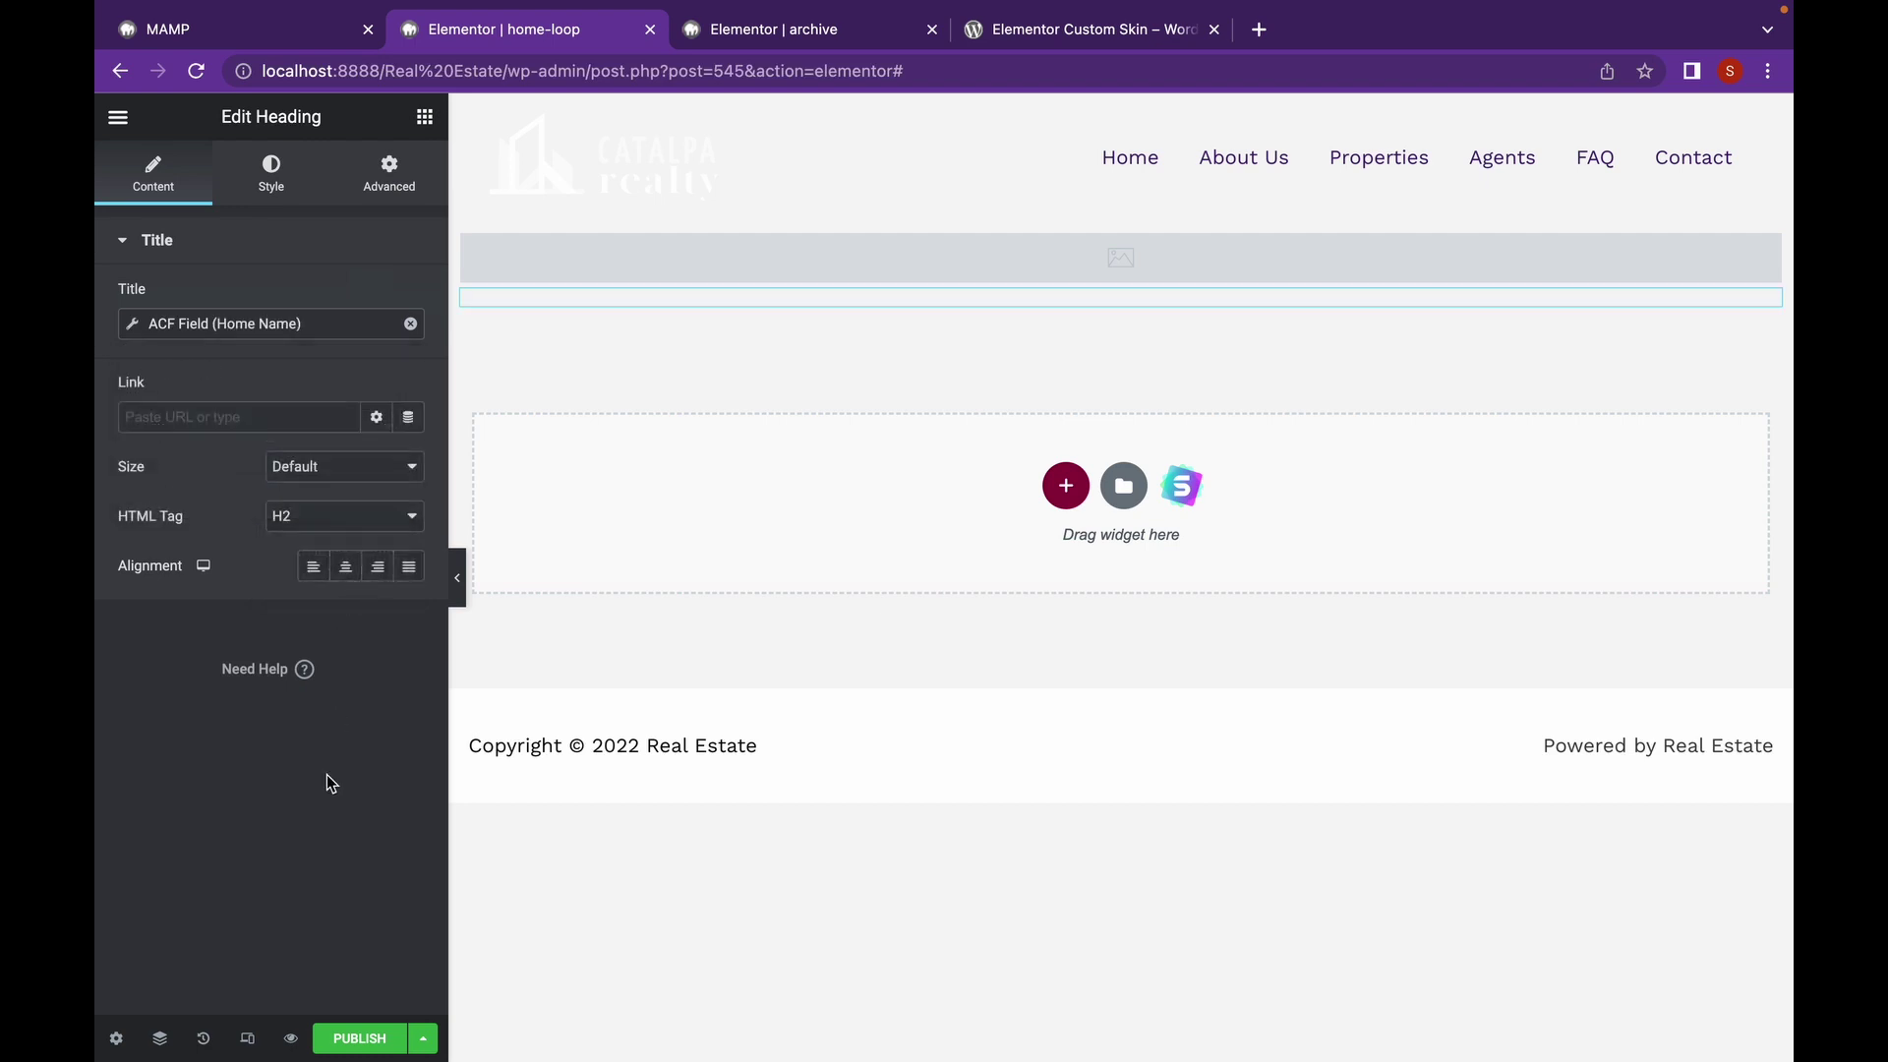
{"action": "left_click", "coordinate": [345, 1032]}
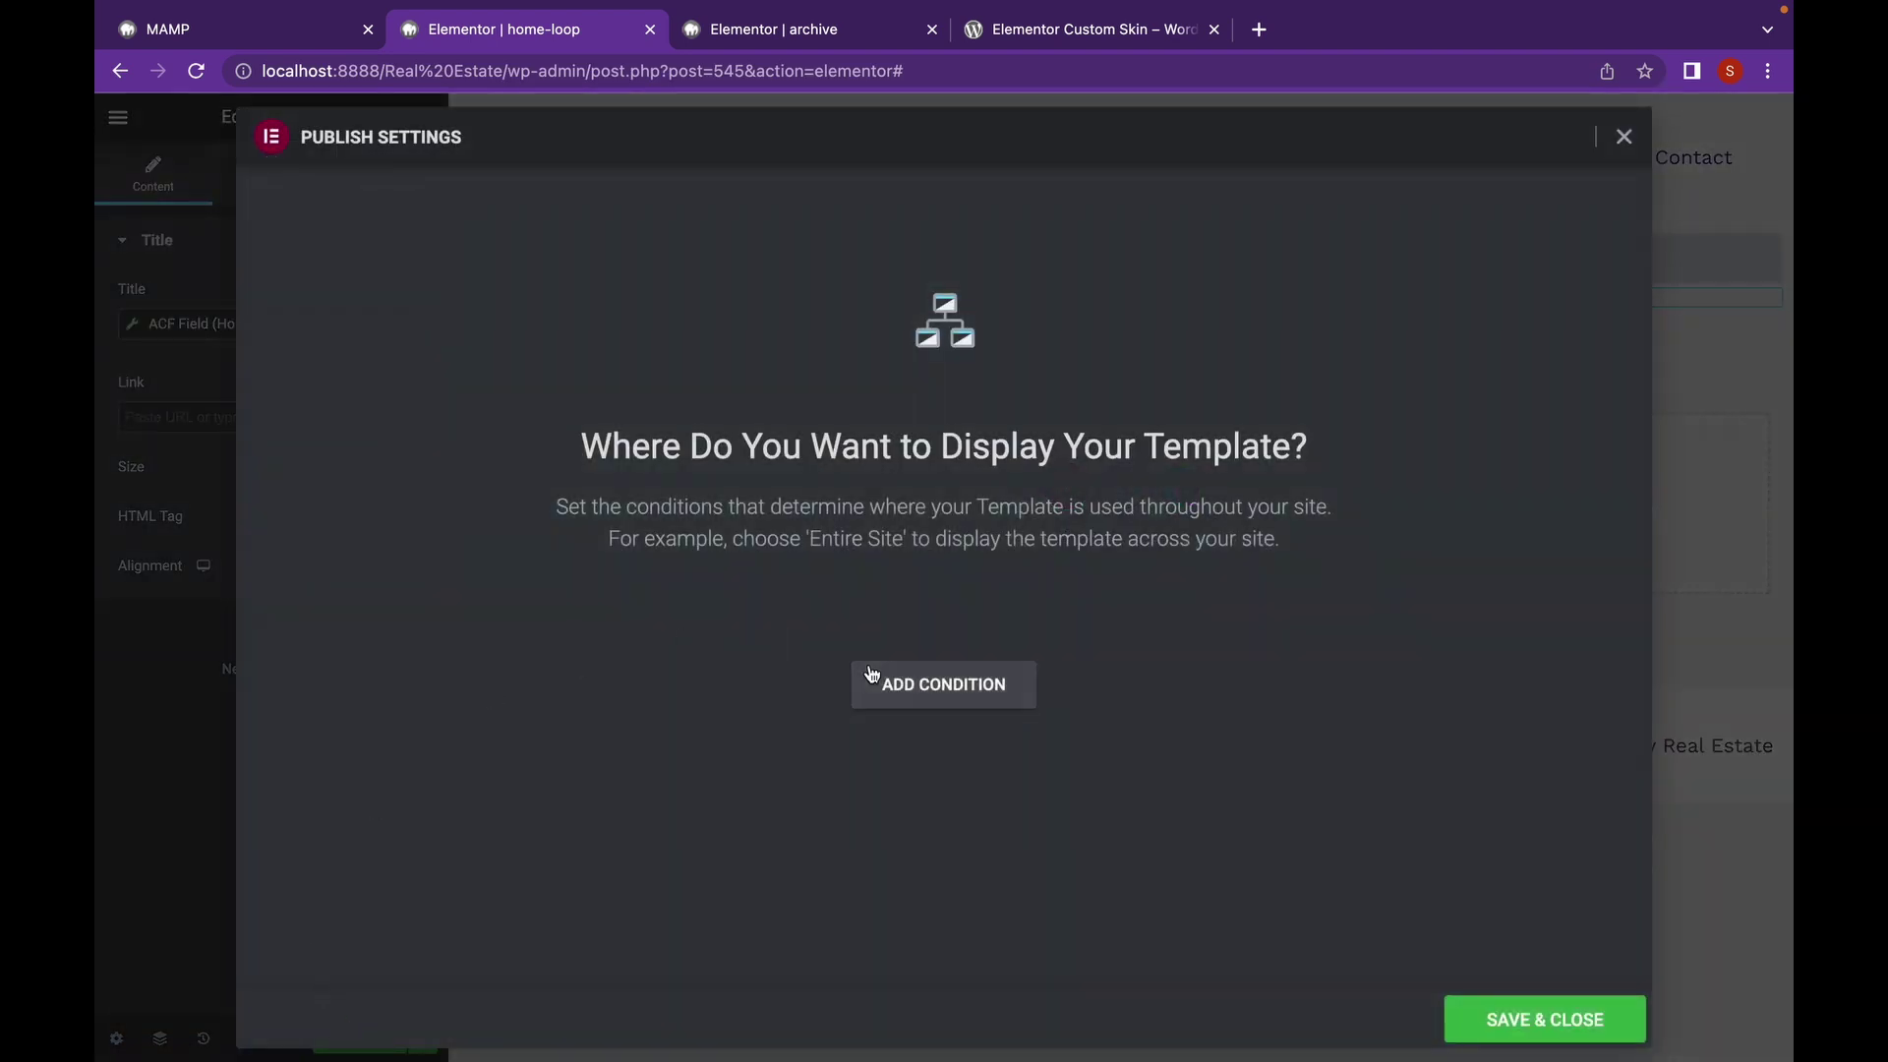
- Save and close the home-loop template, then add a Posts widget to the archive page
{"action": "left_click", "coordinate": [1498, 1022]}
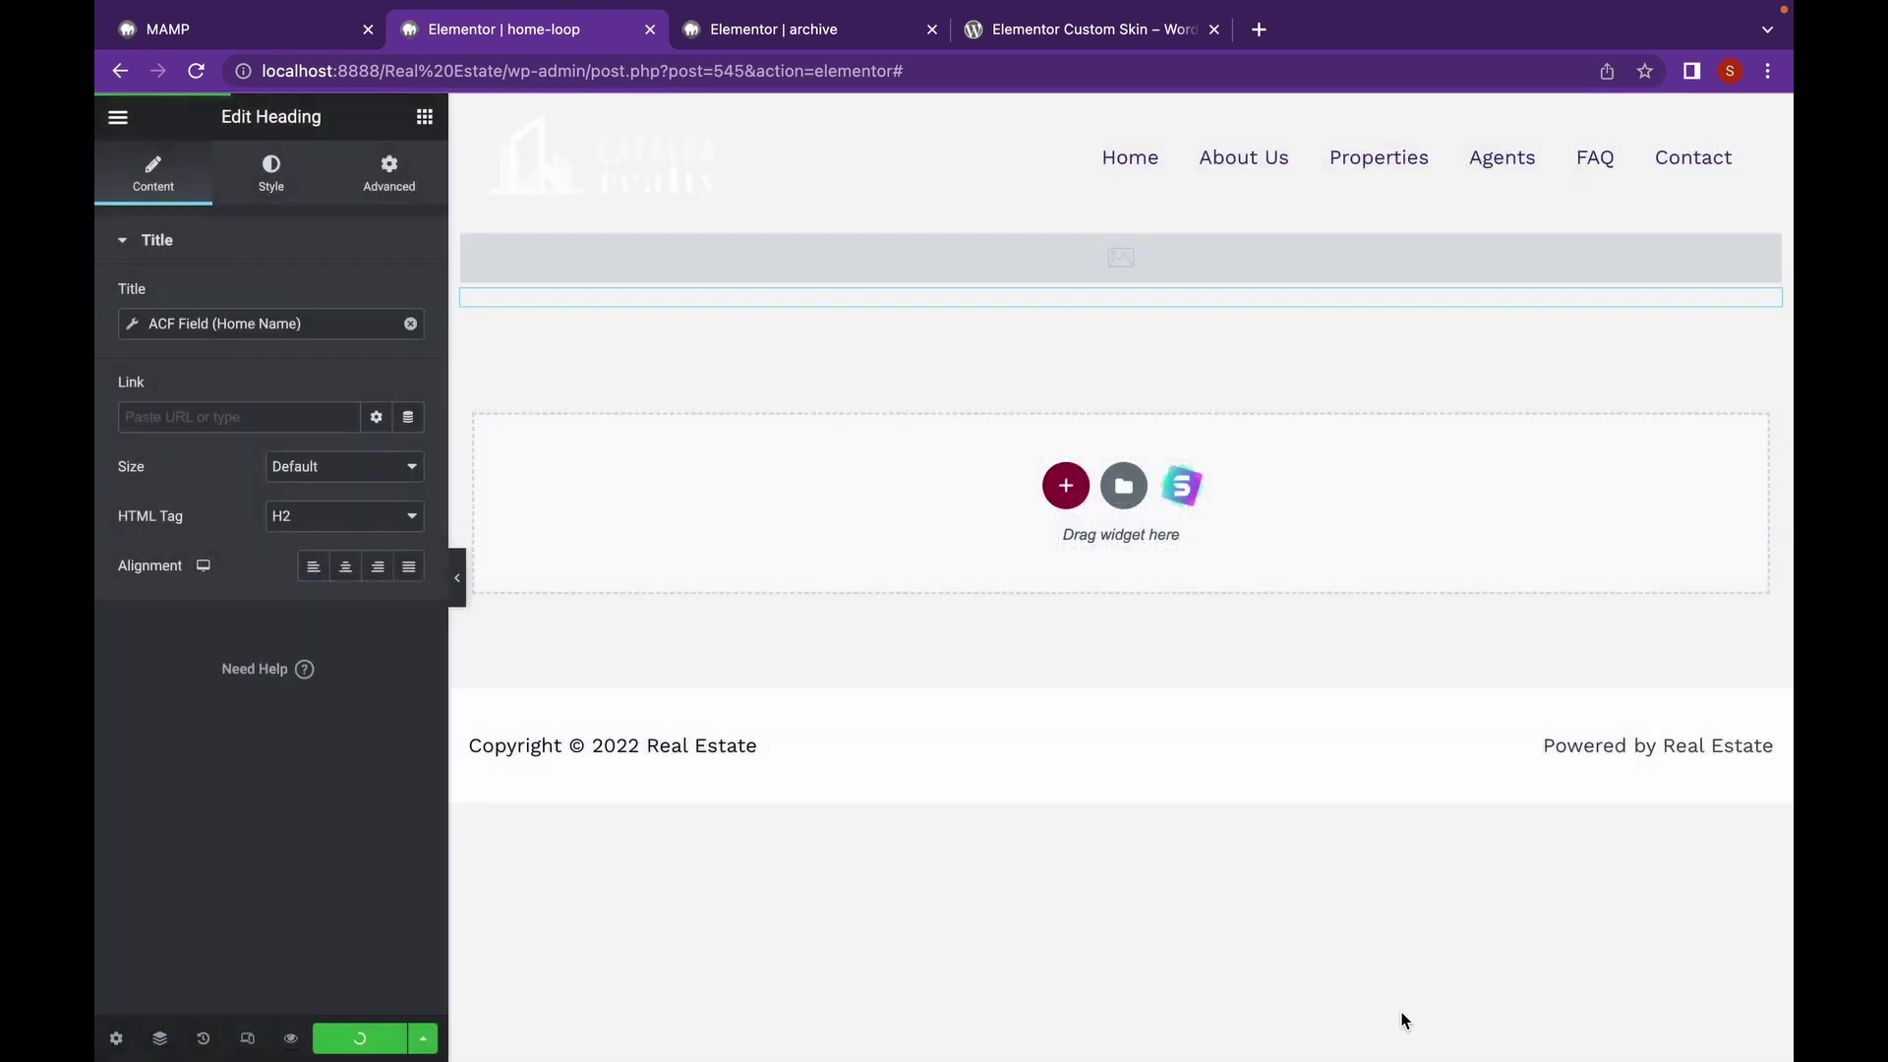
{"action": "left_click", "coordinate": [779, 30]}
{"action": "scroll", "coordinate": [293, 530], "scroll_direction": "down", "scroll_amount": 5}
{"action": "left_click_drag", "start_coordinate": [190, 570], "coordinate": [843, 371]}
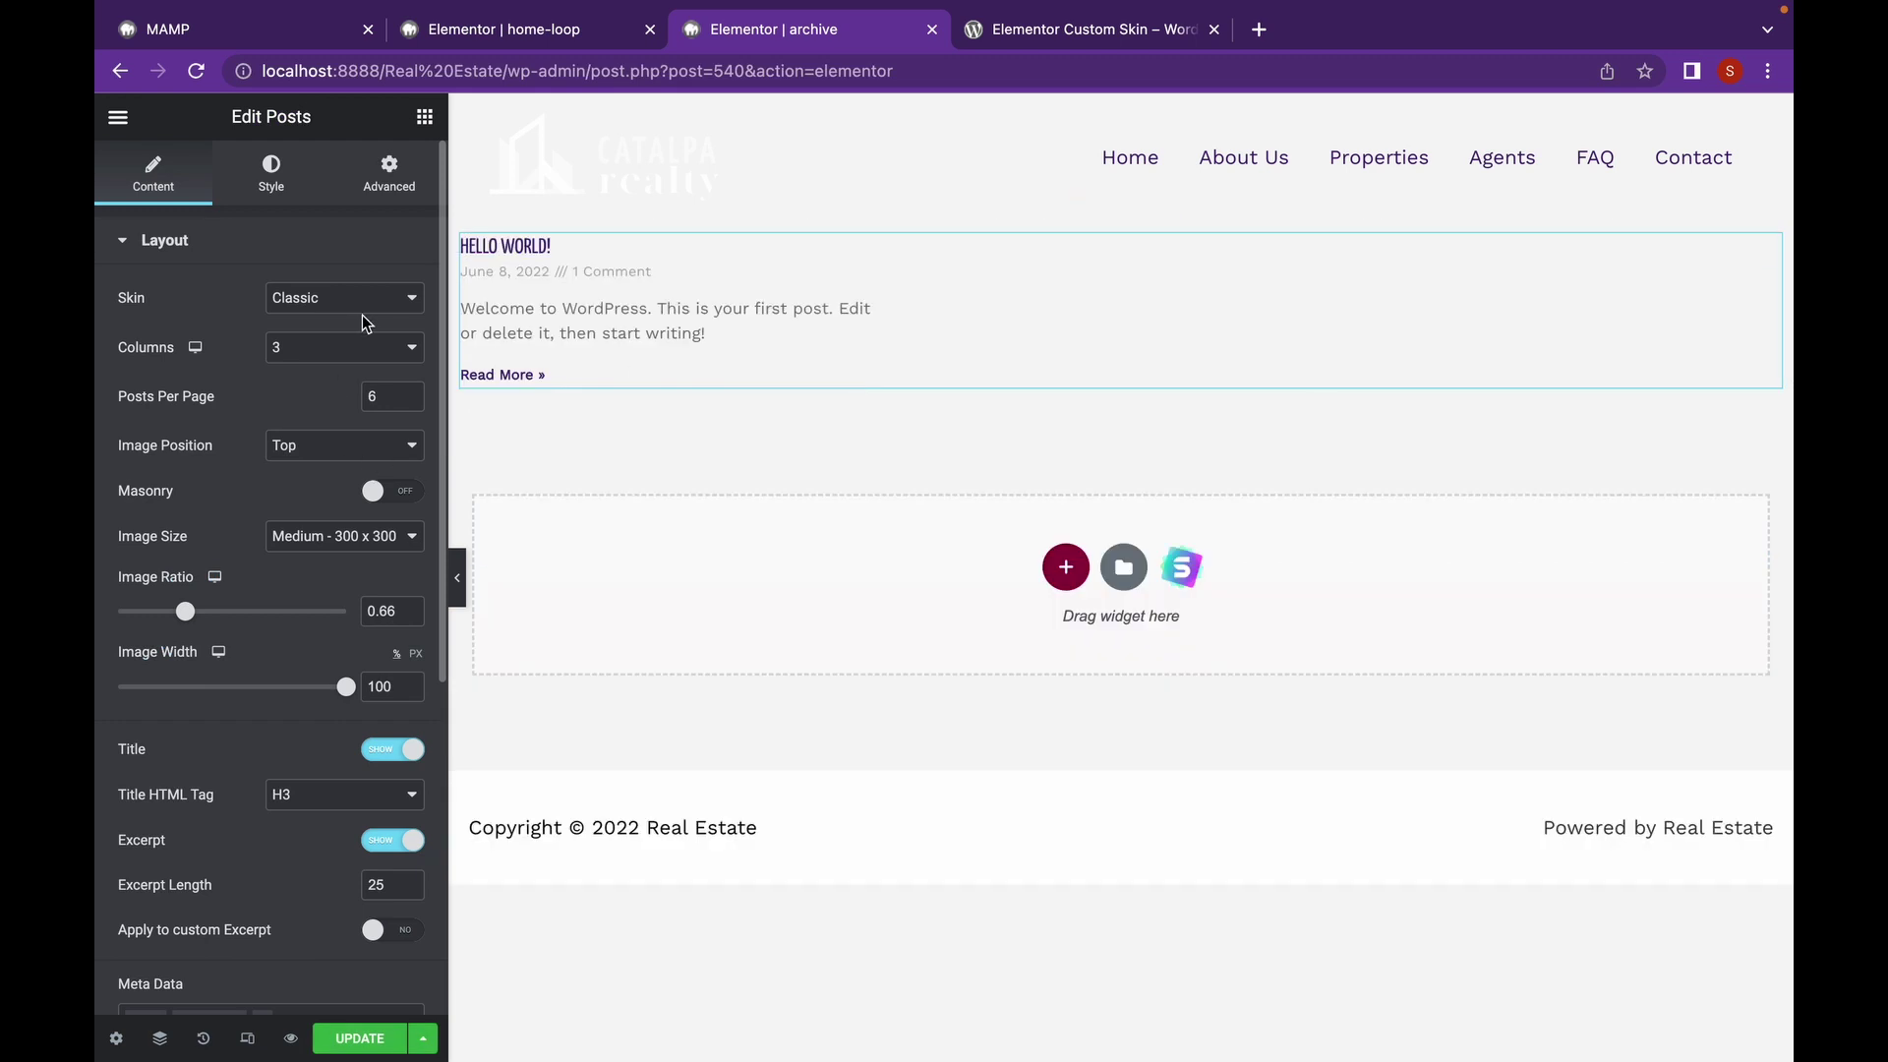
- Set the Posts widget's query source to Homes
{"action": "left_click", "coordinate": [377, 302]}
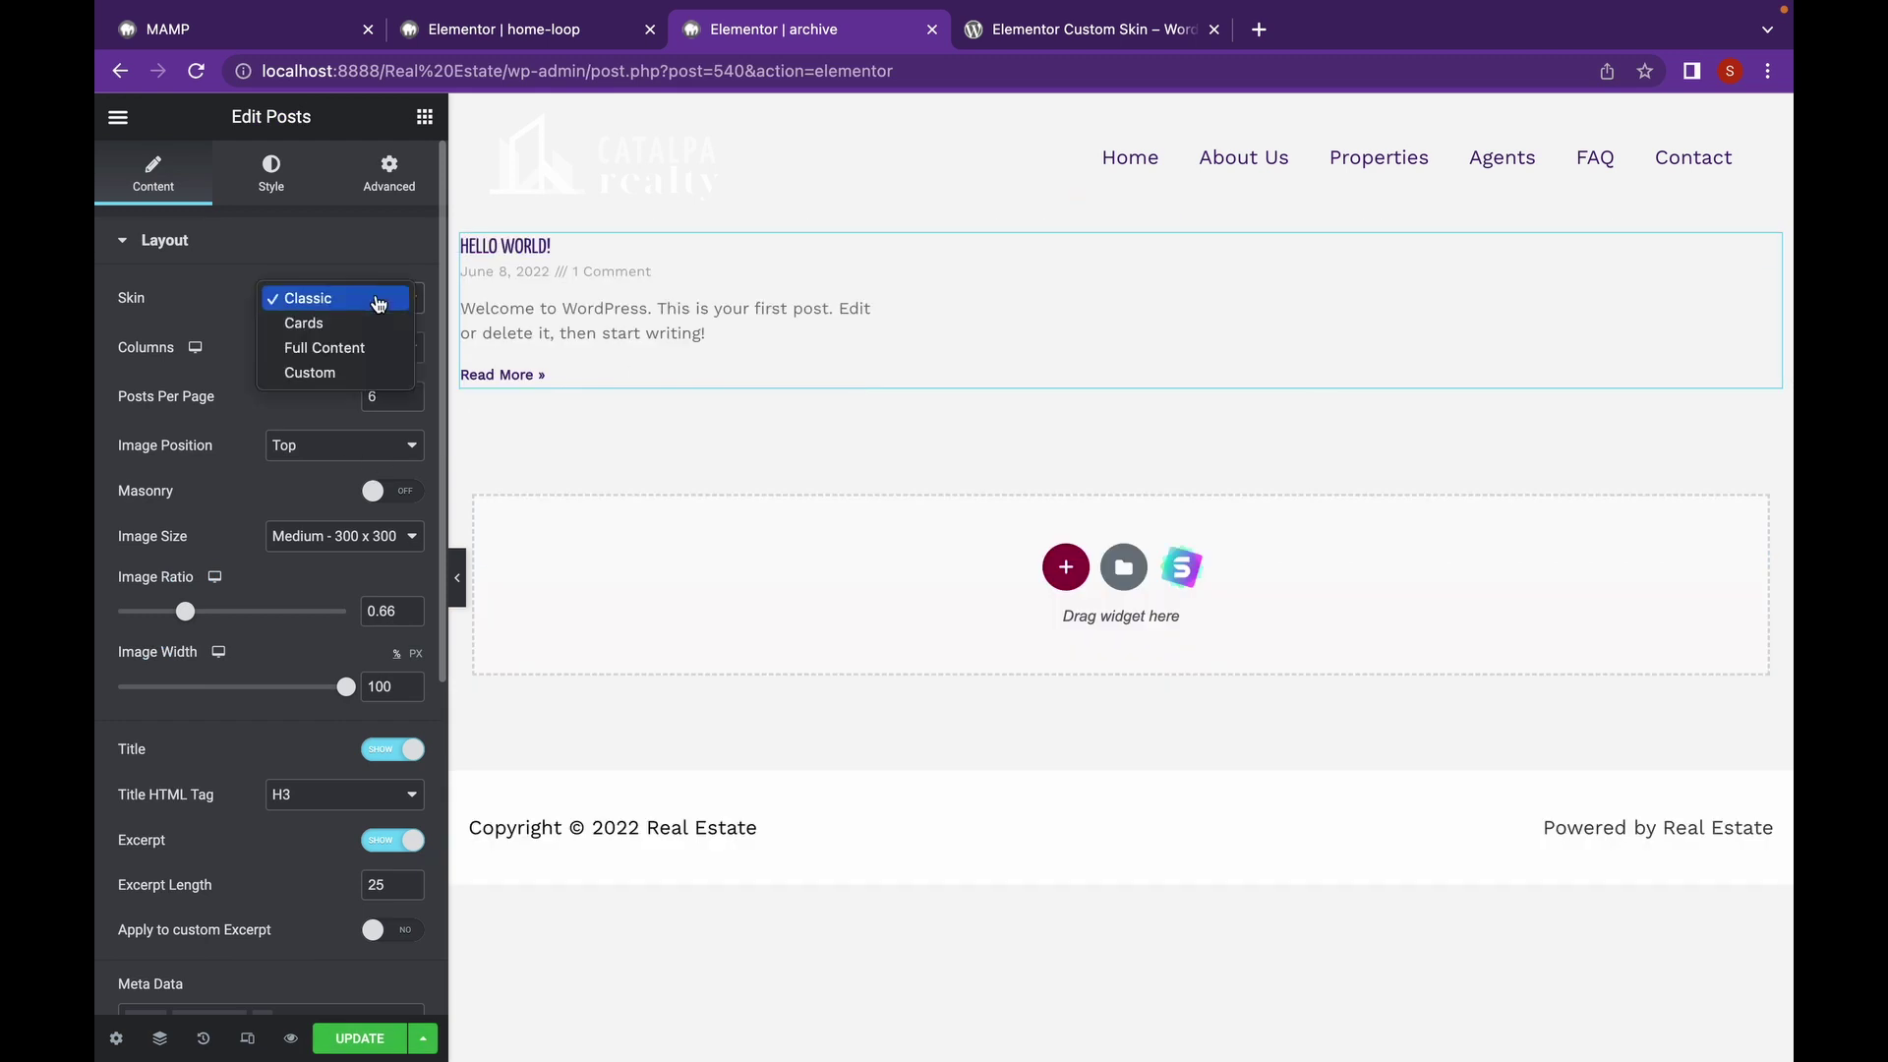
{"action": "left_click", "coordinate": [292, 433]}
{"action": "scroll", "coordinate": [292, 433], "scroll_direction": "down", "scroll_amount": 8}
{"action": "left_click", "coordinate": [219, 852]}
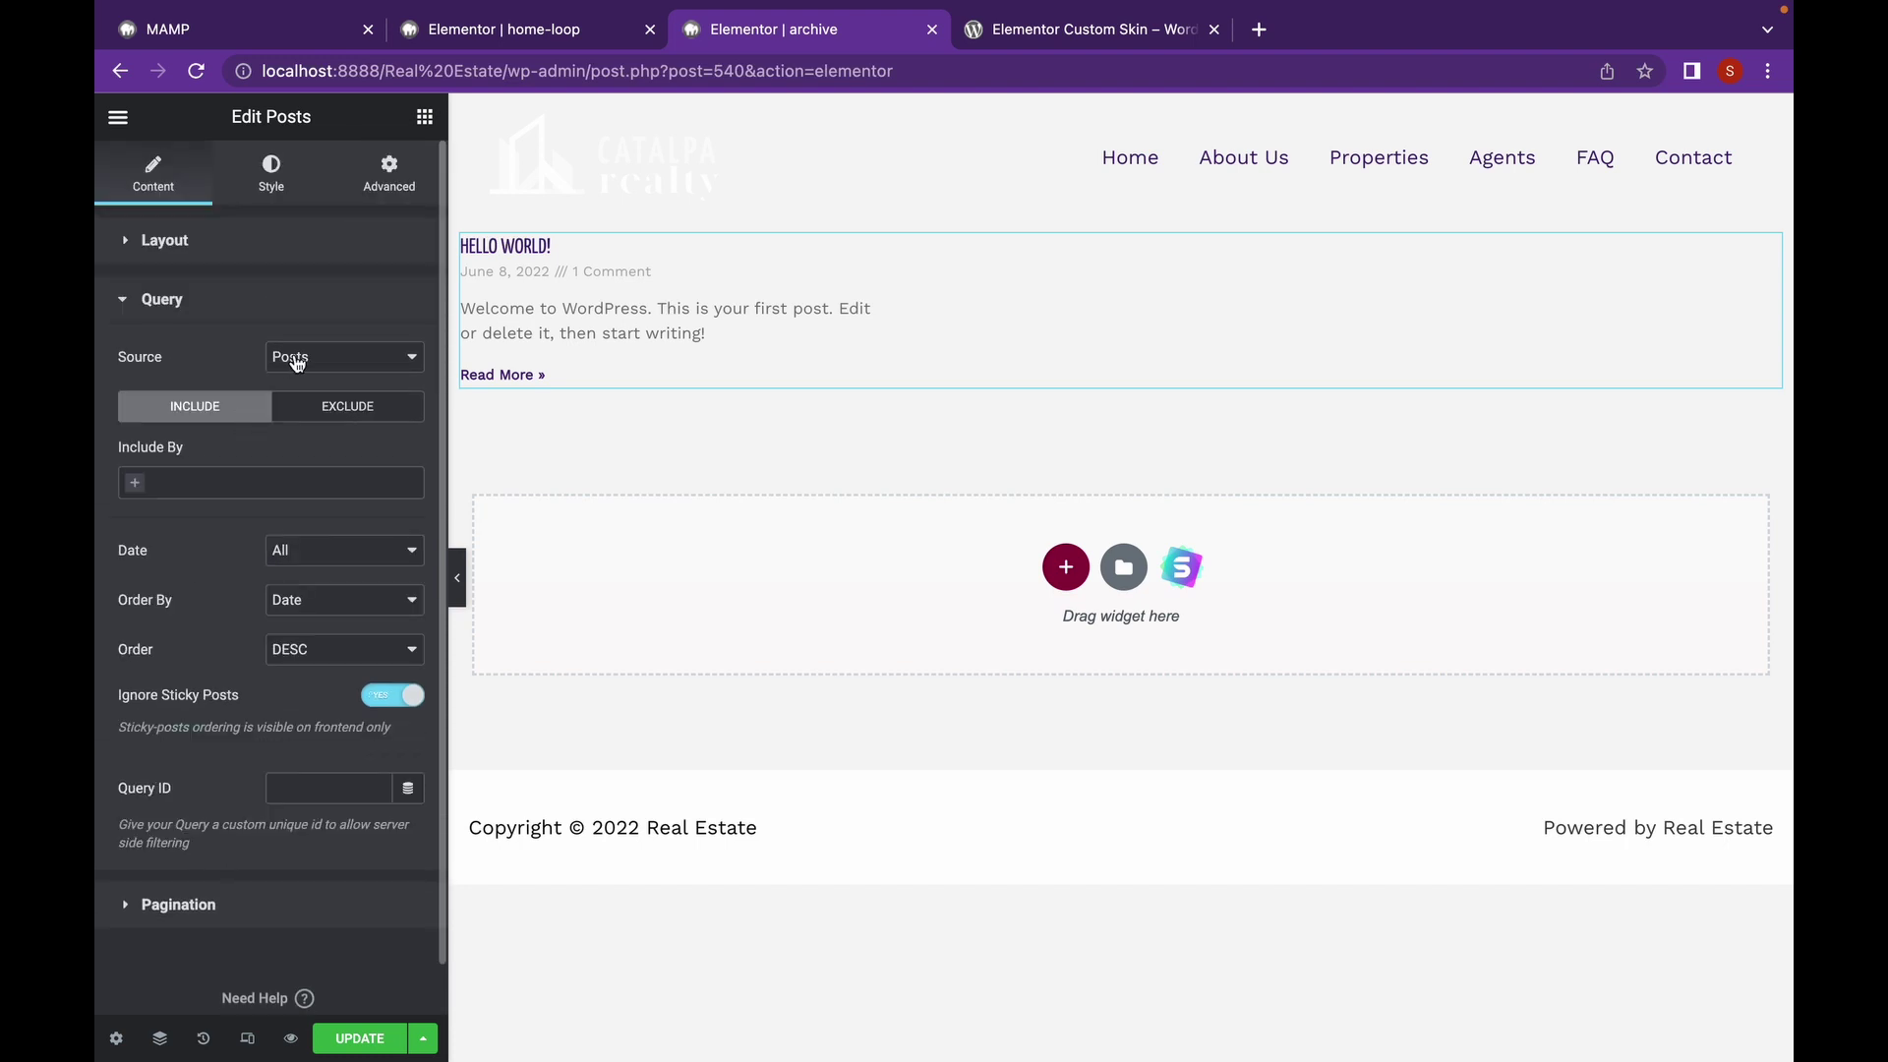
{"action": "left_click", "coordinate": [291, 358]}
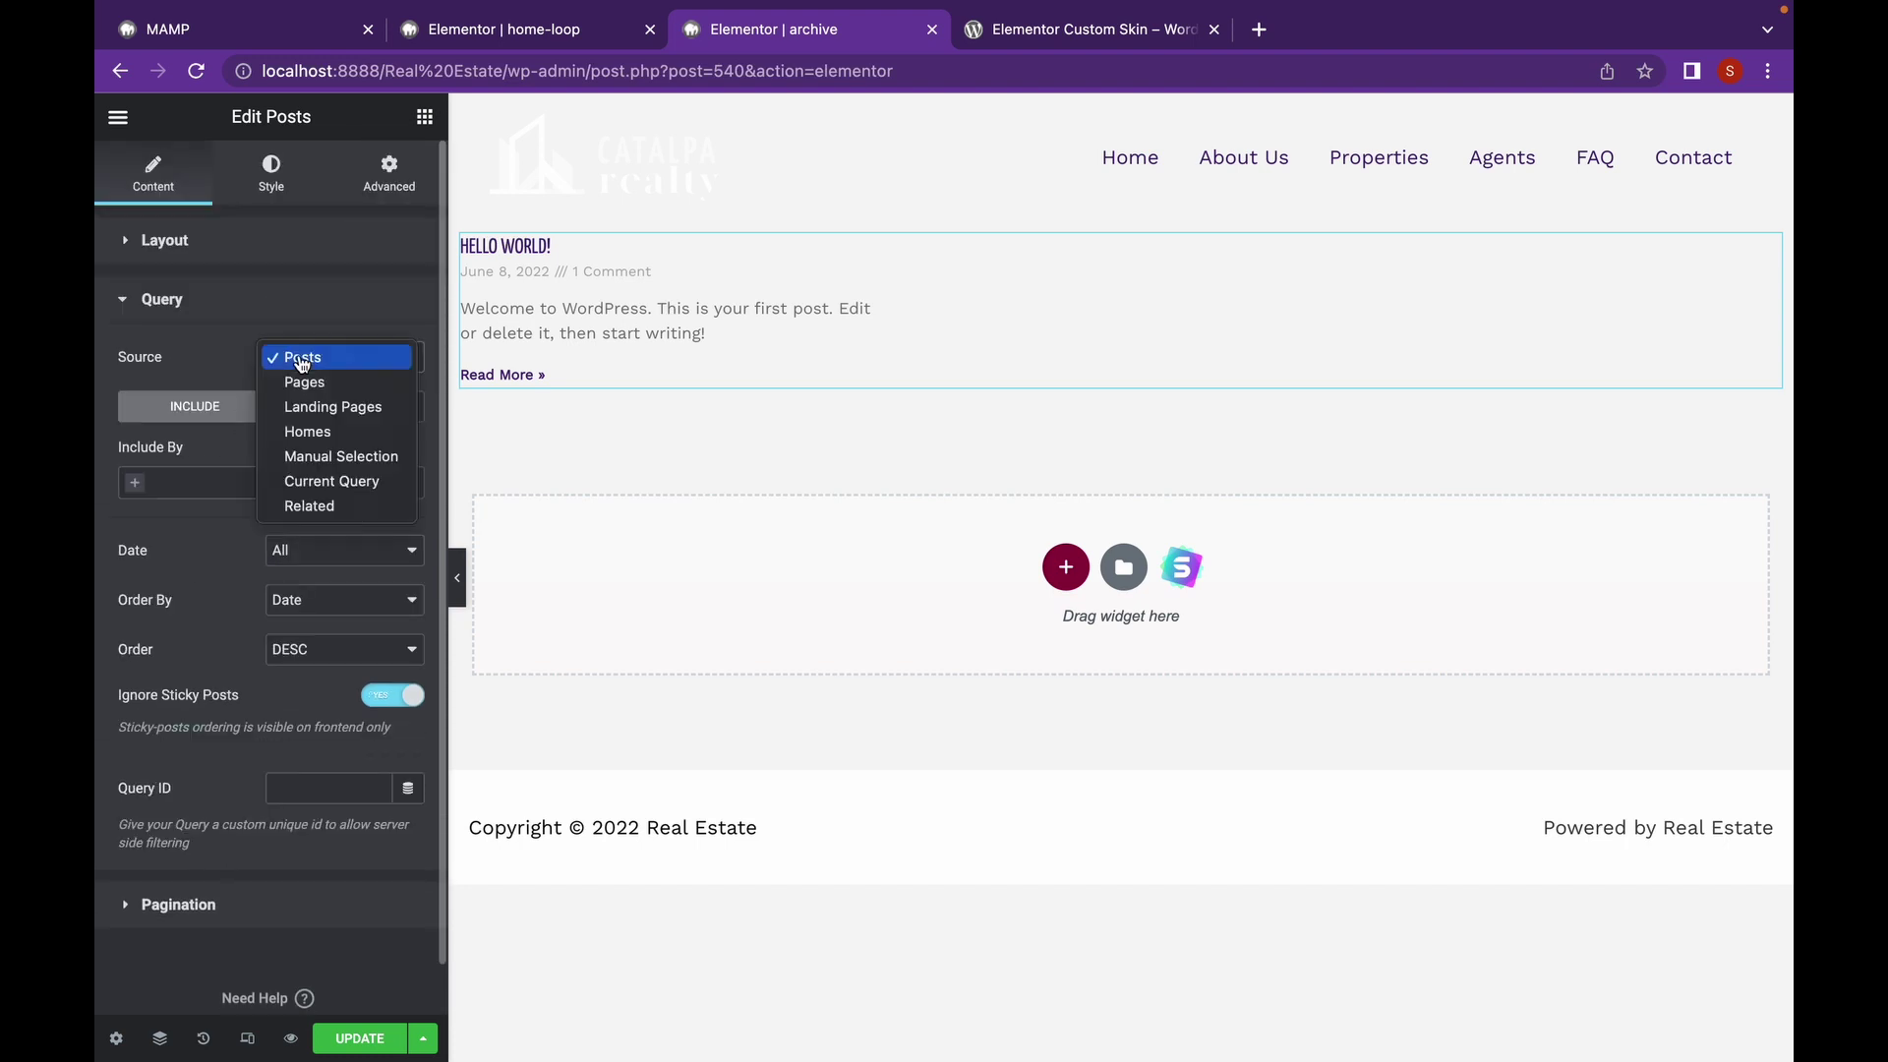
{"action": "left_click", "coordinate": [335, 439]}
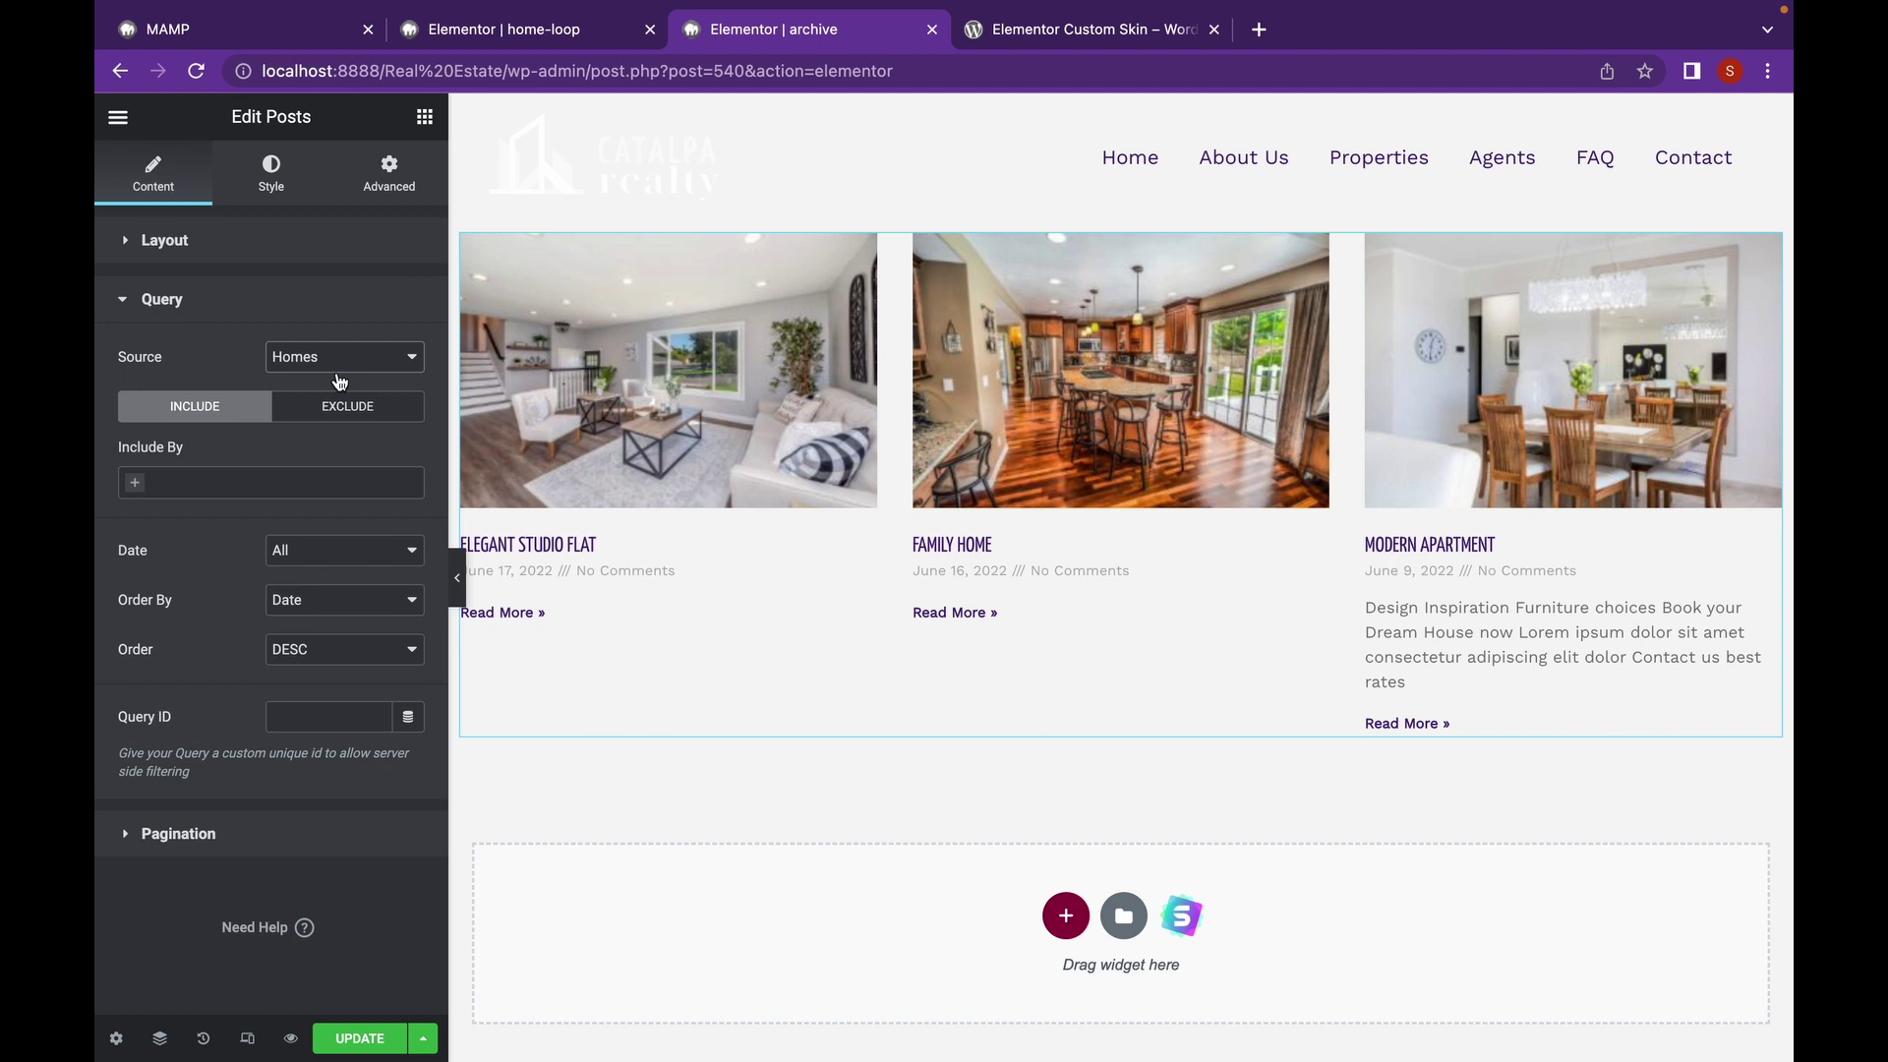
- Switch the Posts widget to the Custom skin using the home-loop template and update the archive page
{"action": "left_click", "coordinate": [367, 239]}
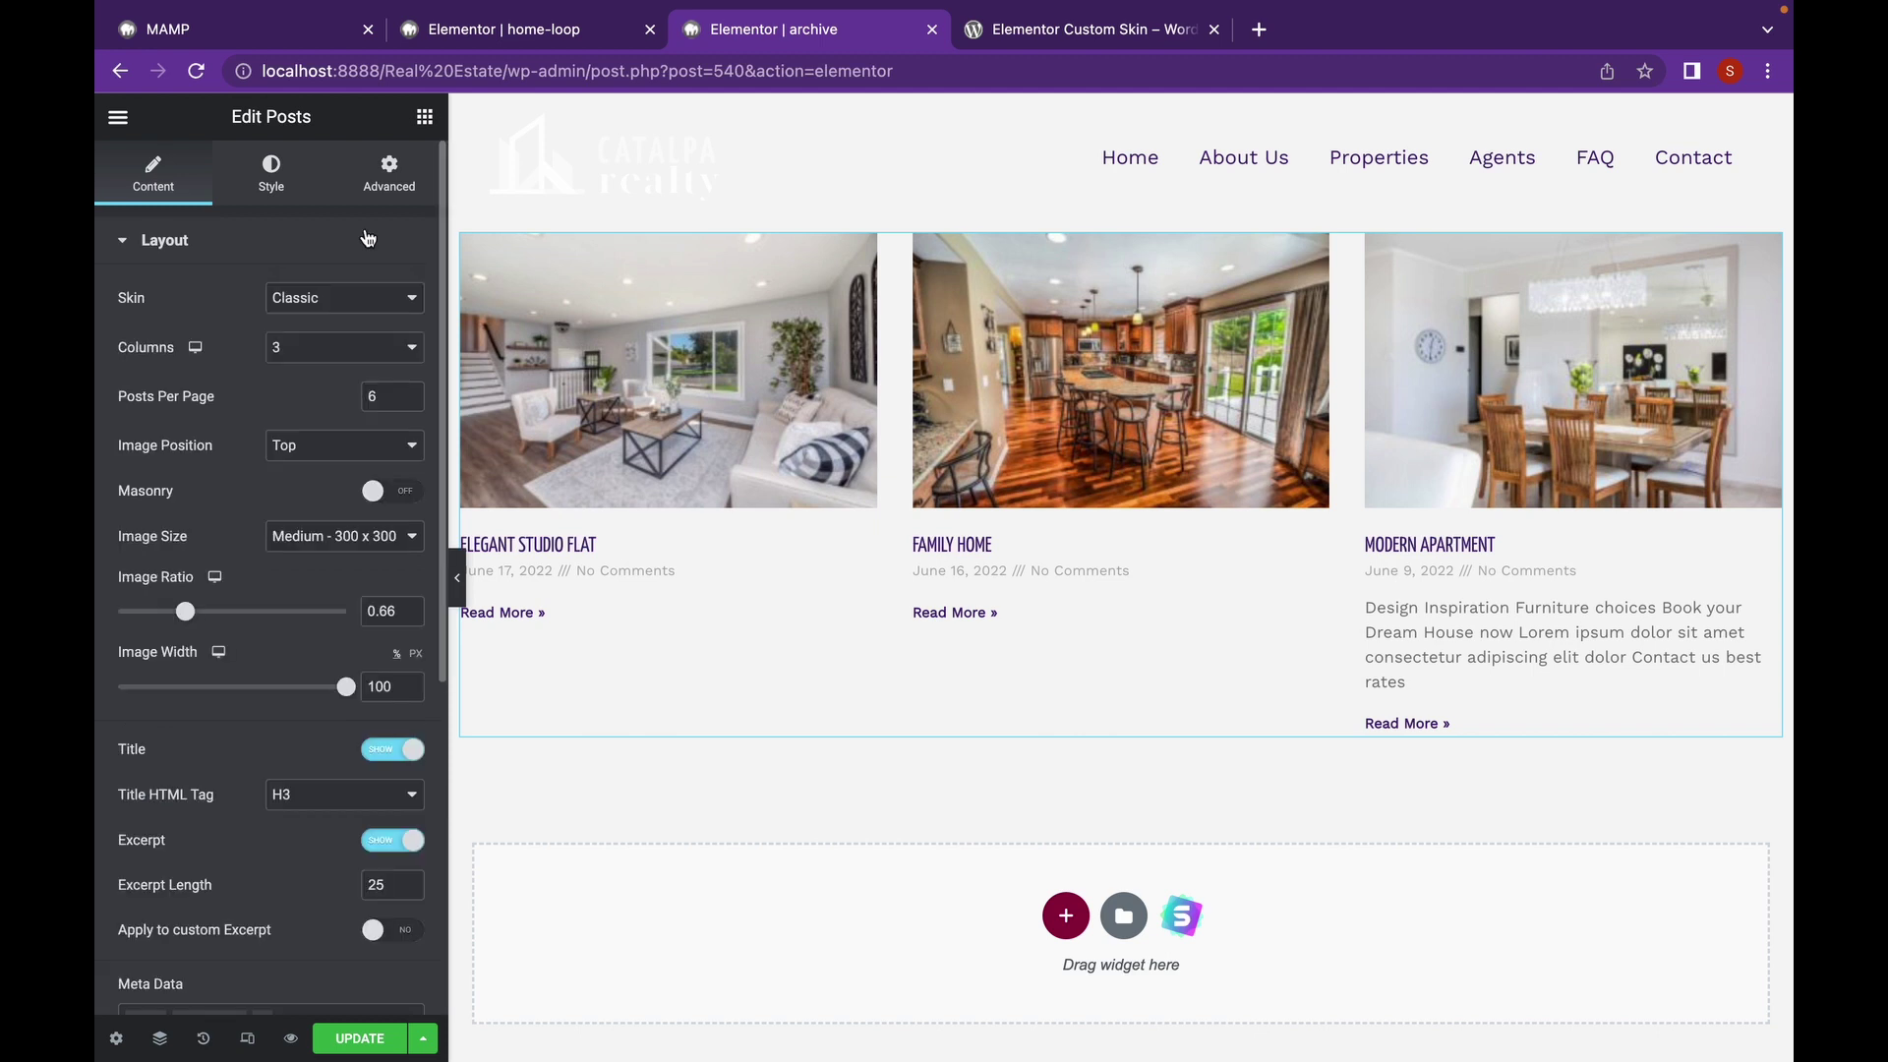
{"action": "left_click", "coordinate": [359, 311]}
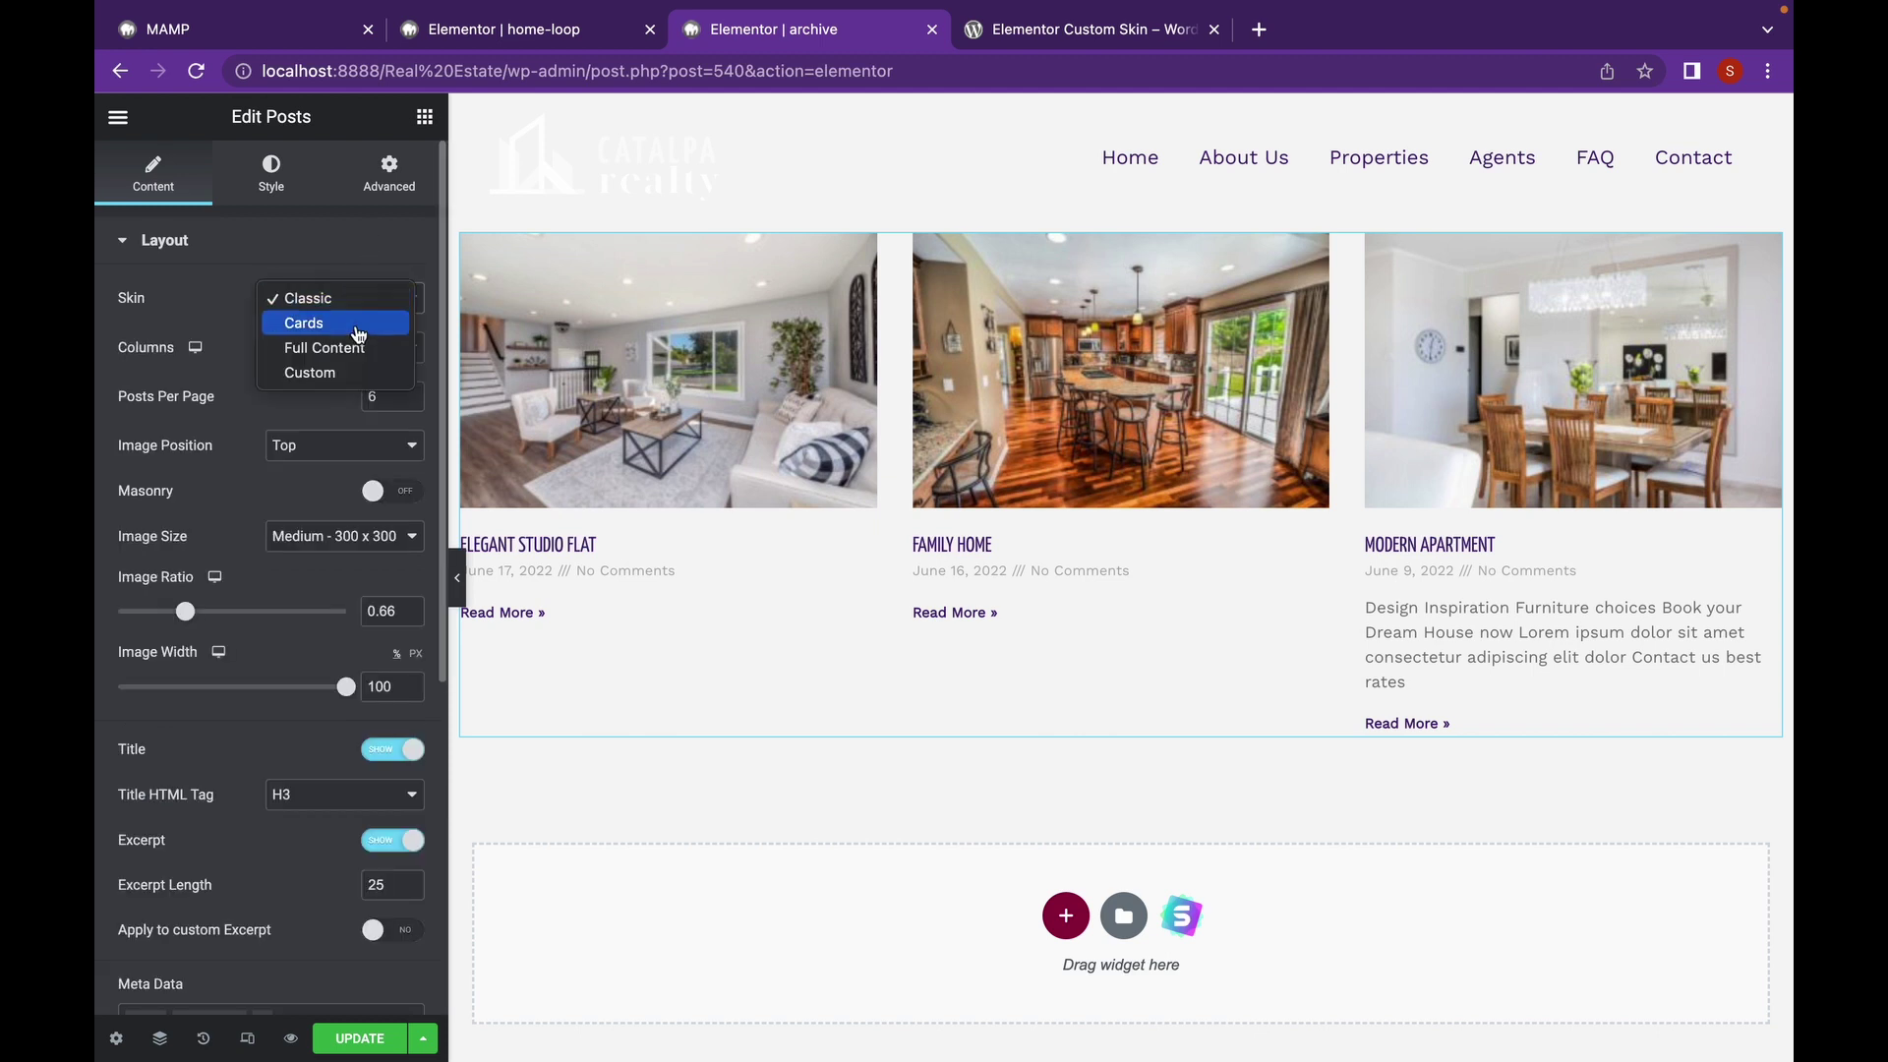
{"action": "left_click", "coordinate": [354, 384]}
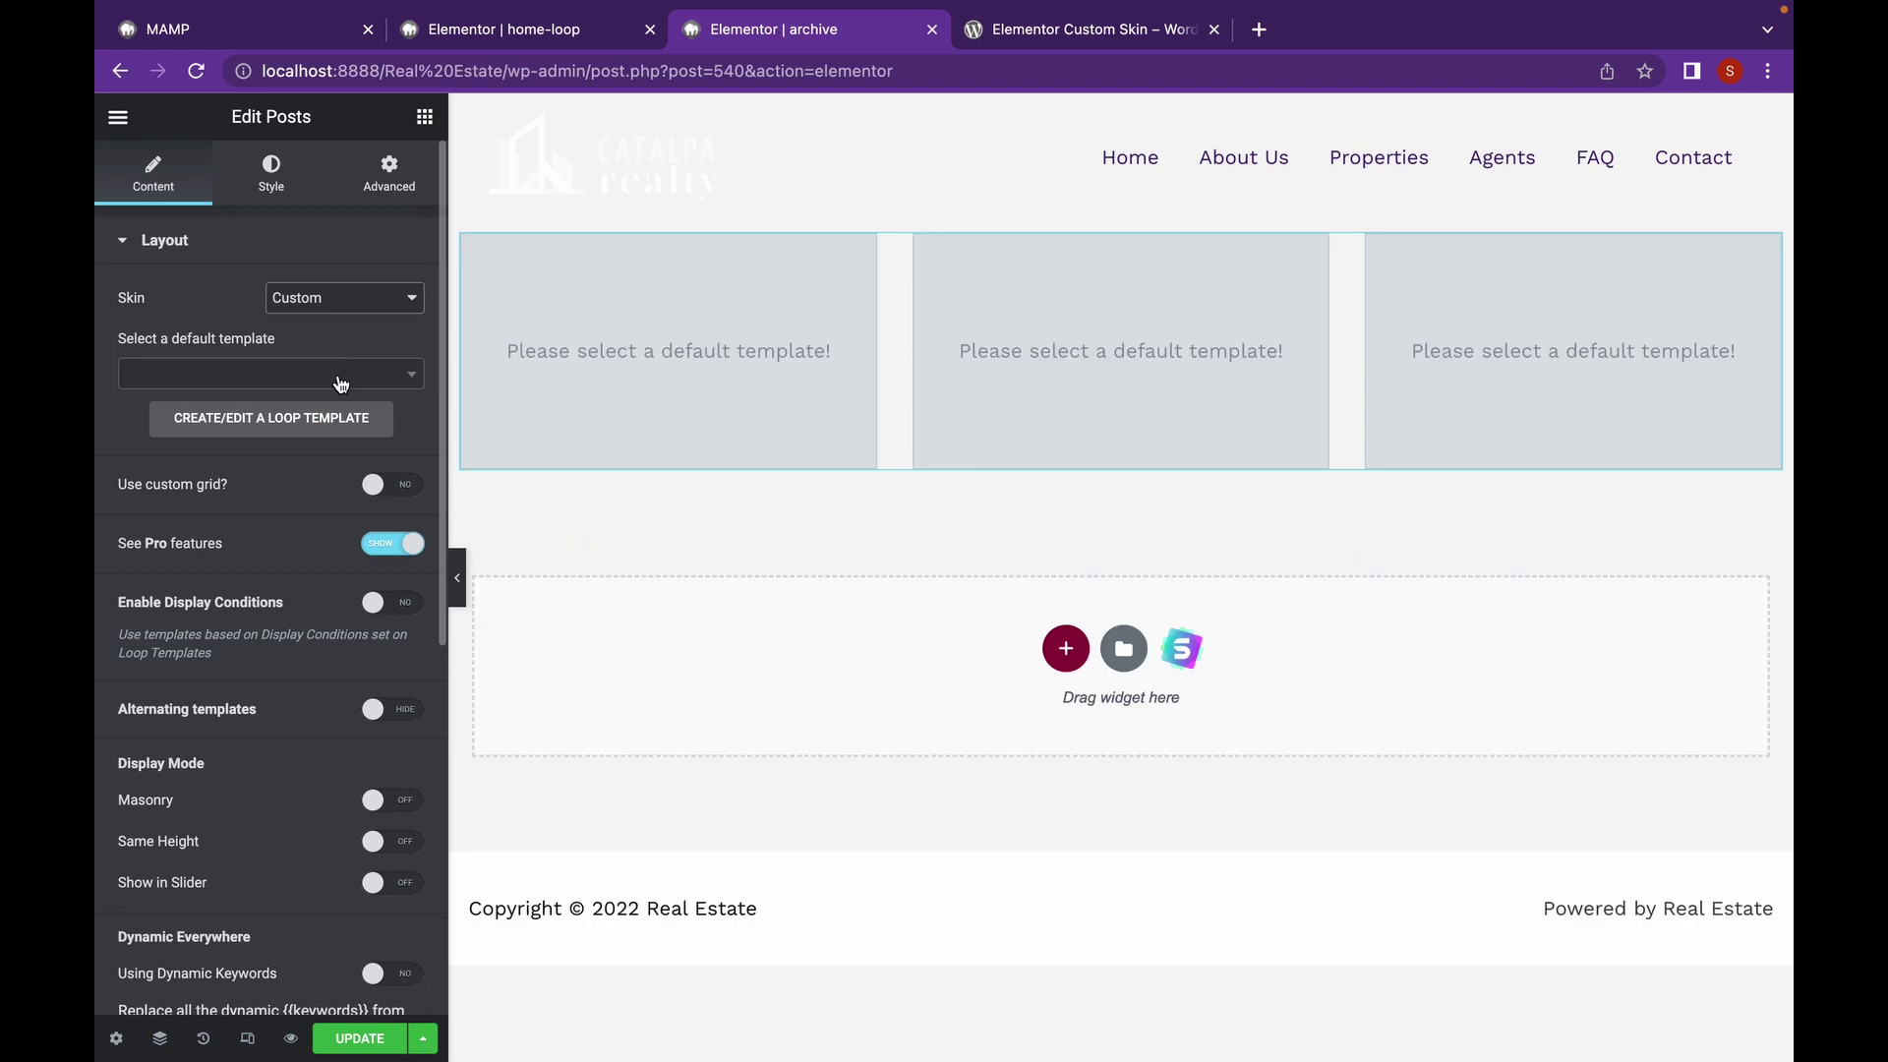
{"action": "left_click", "coordinate": [341, 384]}
{"action": "left_click", "coordinate": [283, 380]}
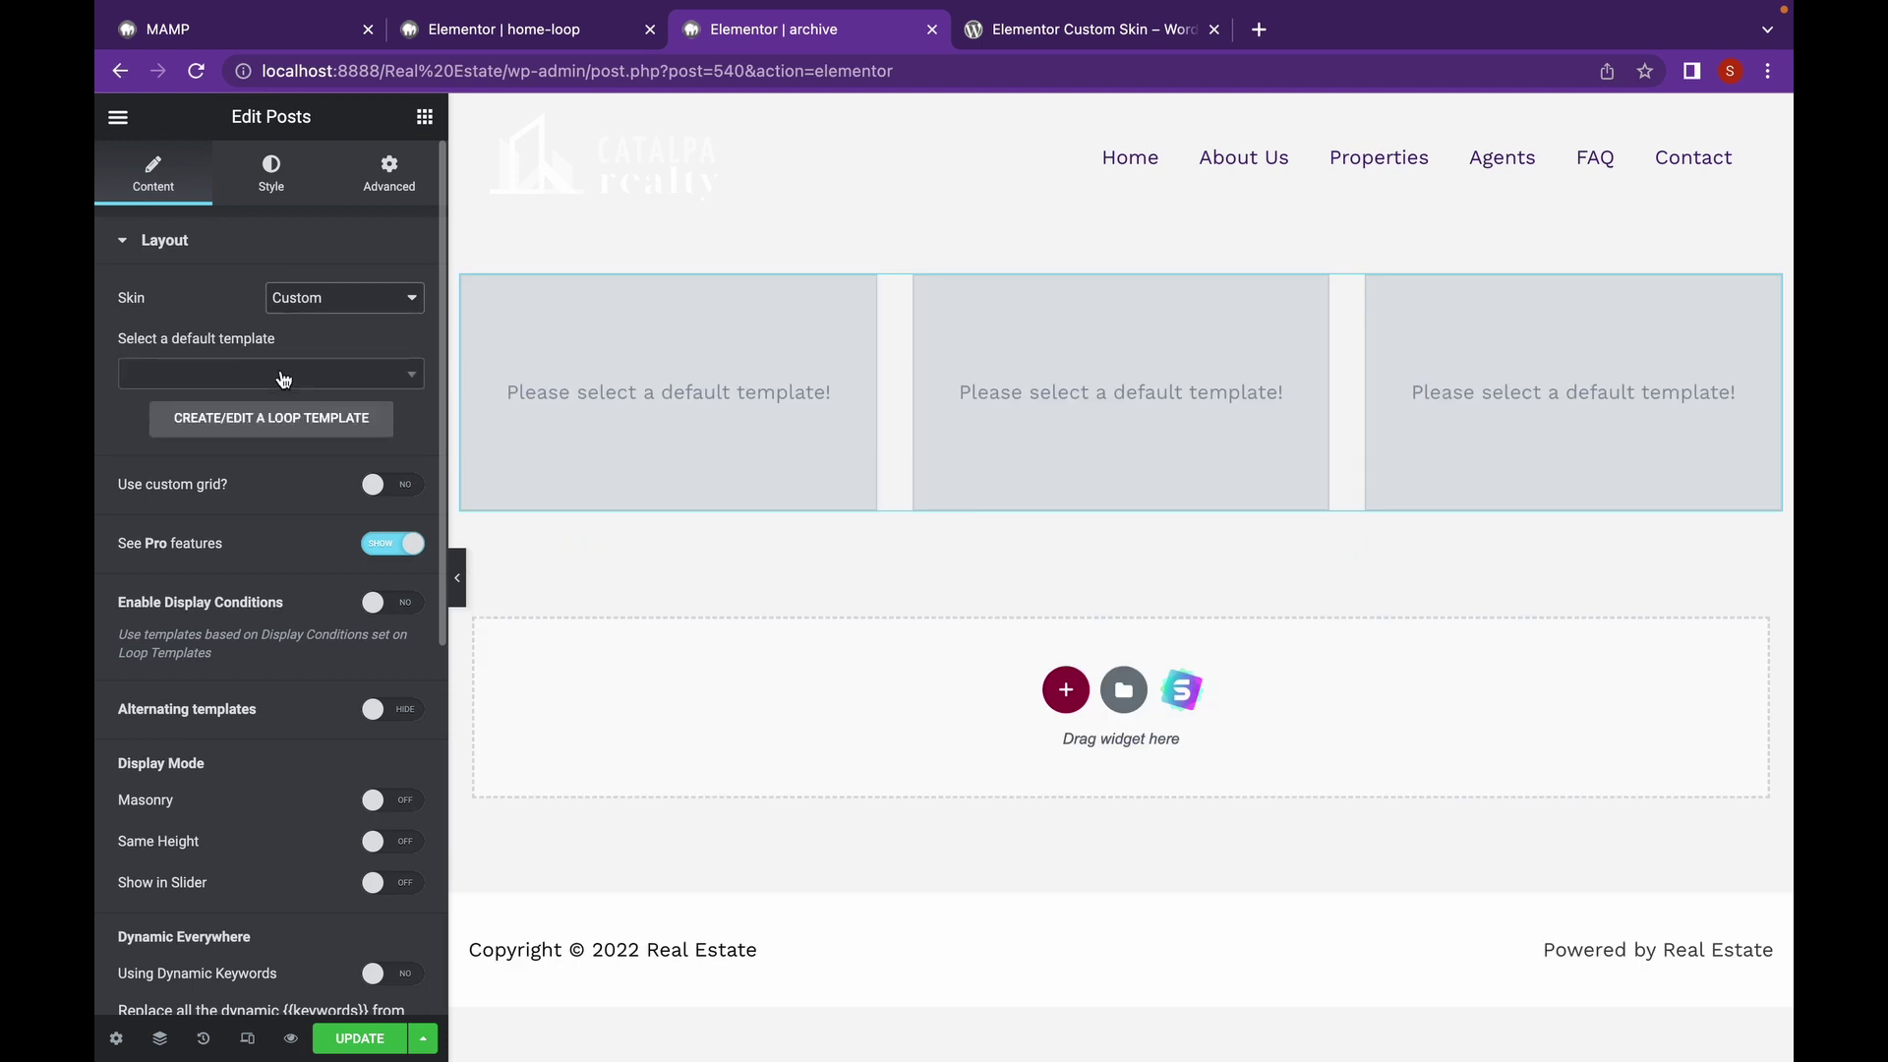
{"action": "left_click", "coordinate": [283, 379]}
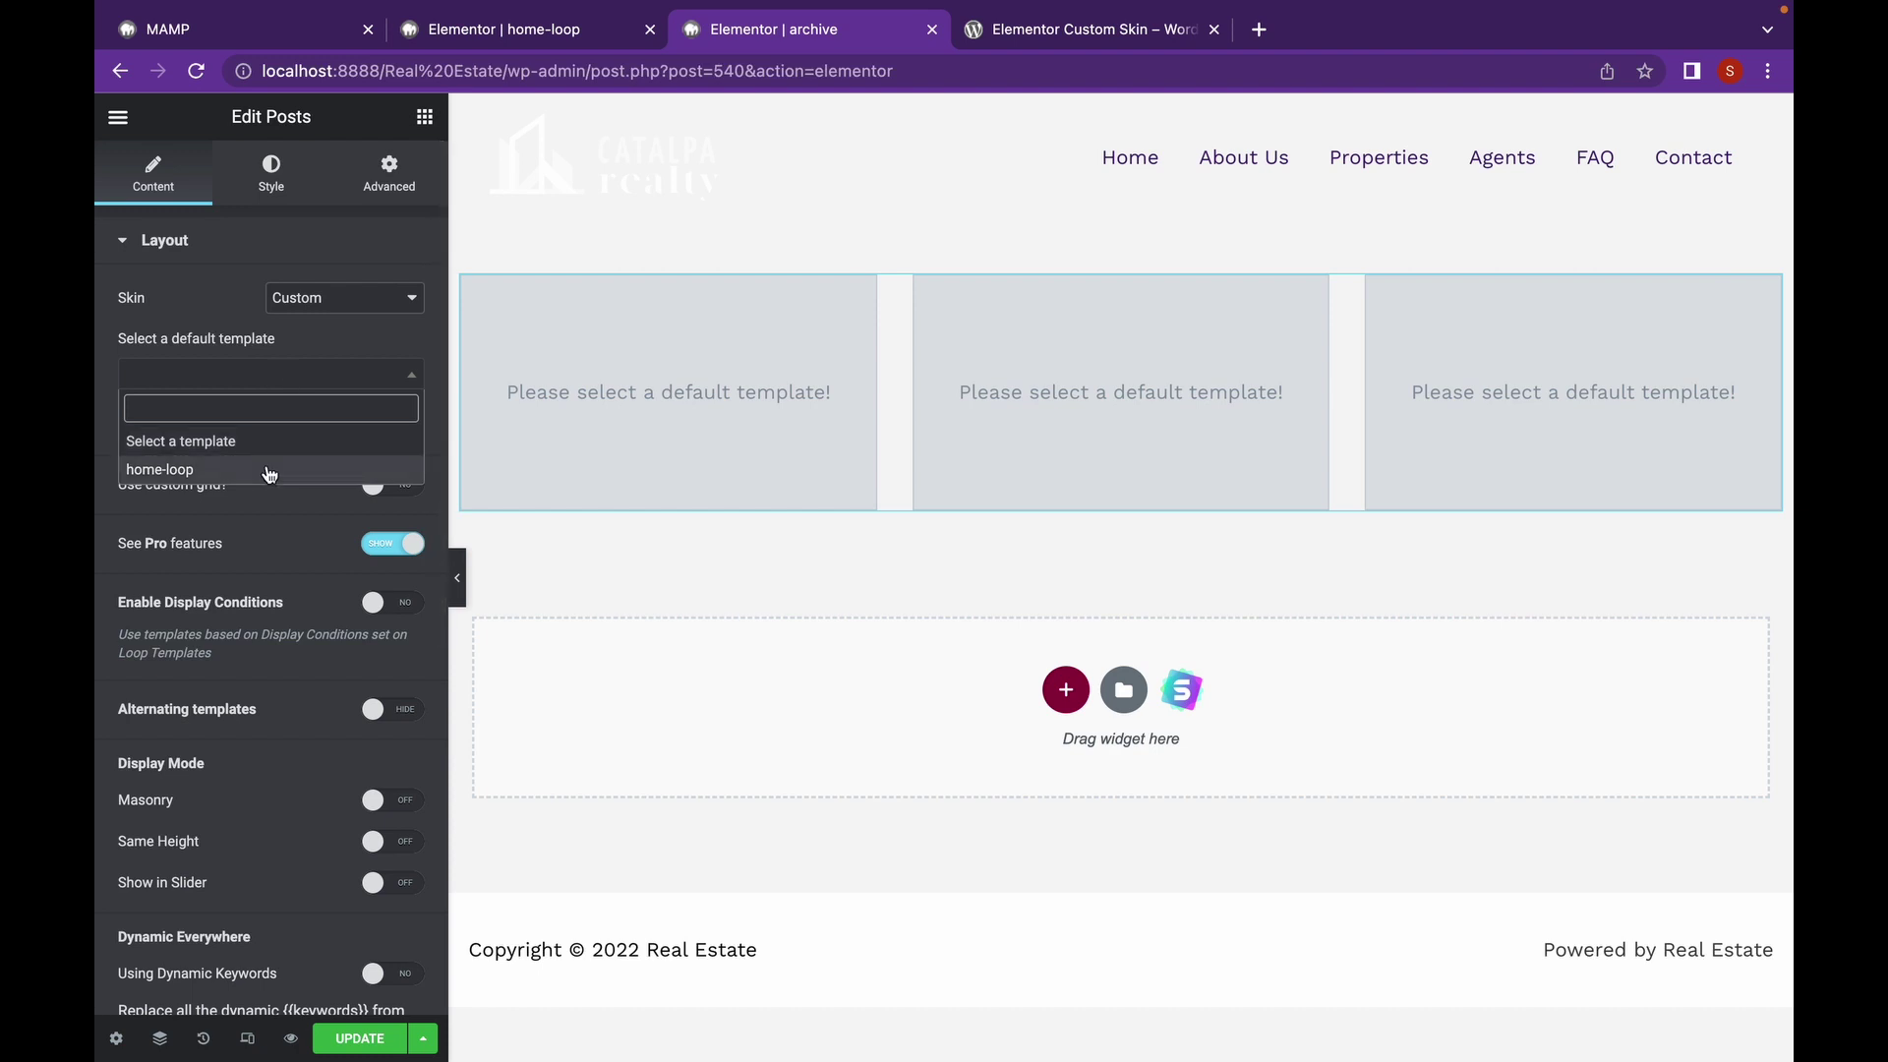
{"action": "left_click", "coordinate": [270, 472]}
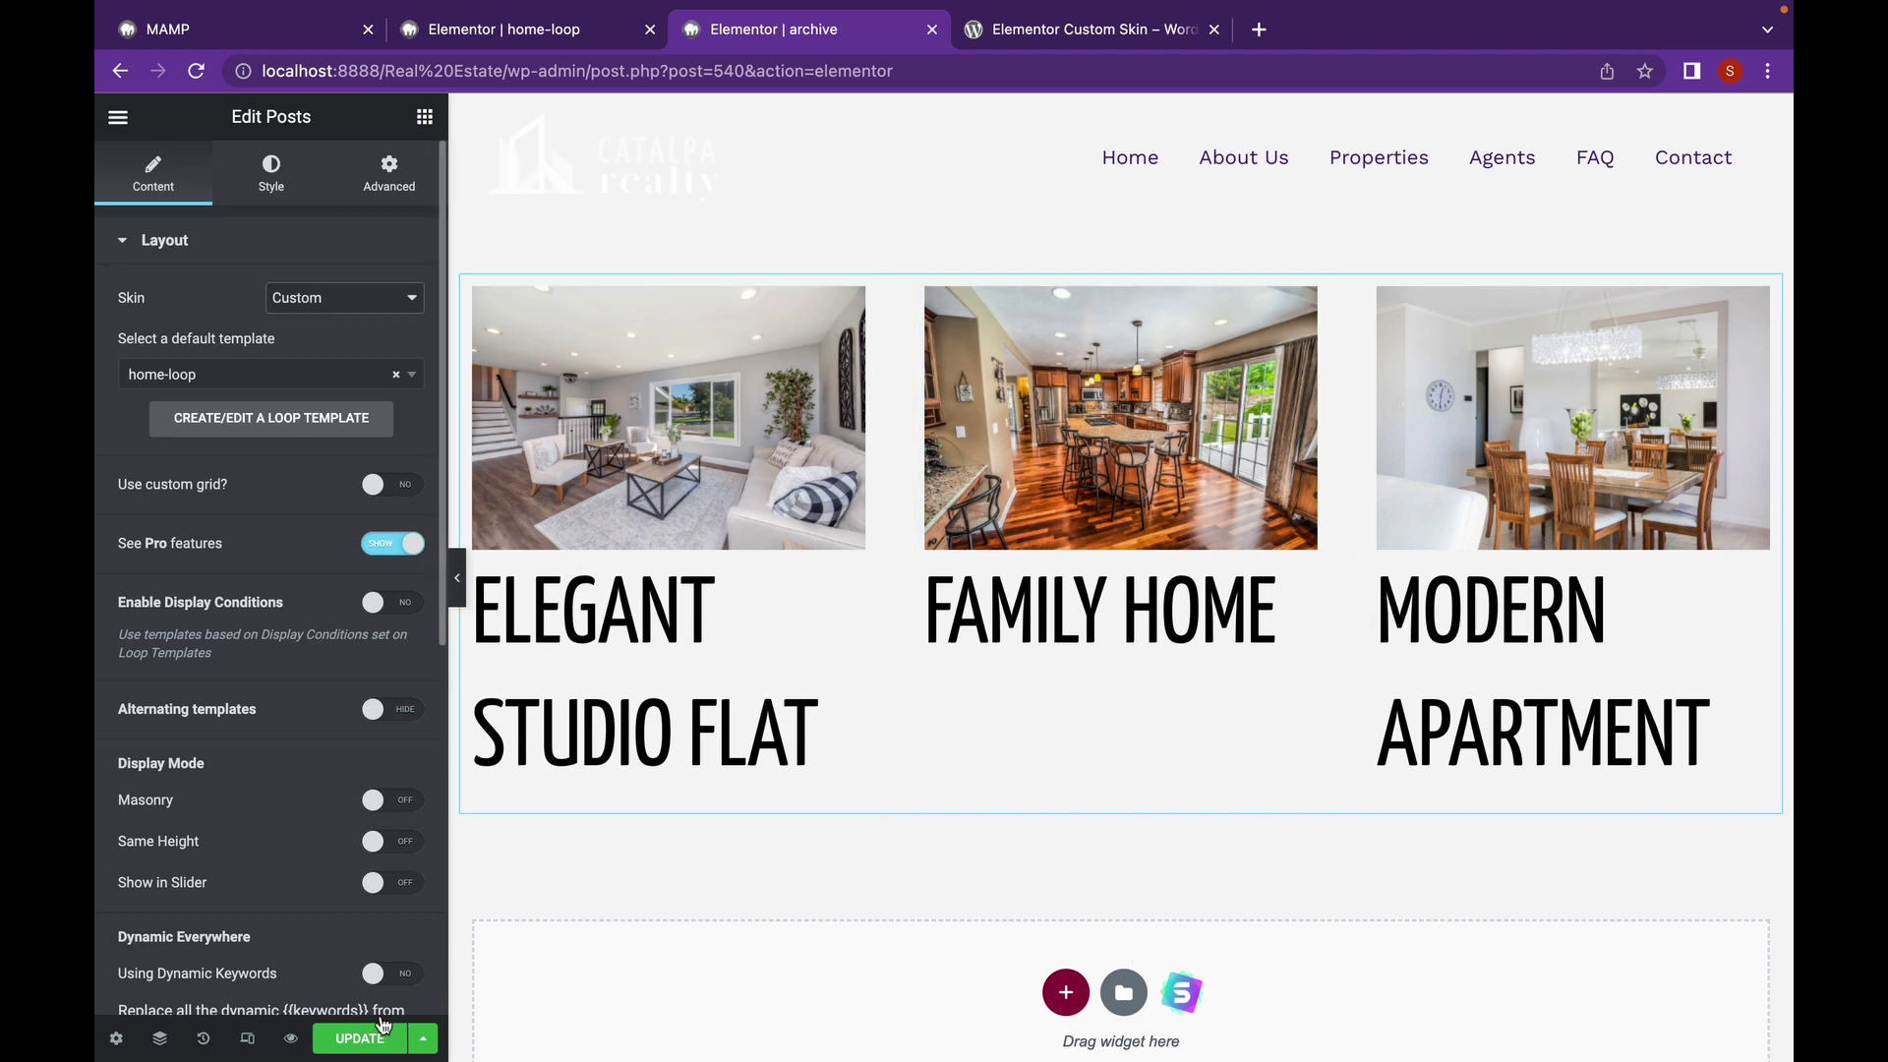
{"action": "left_click", "coordinate": [377, 1041]}
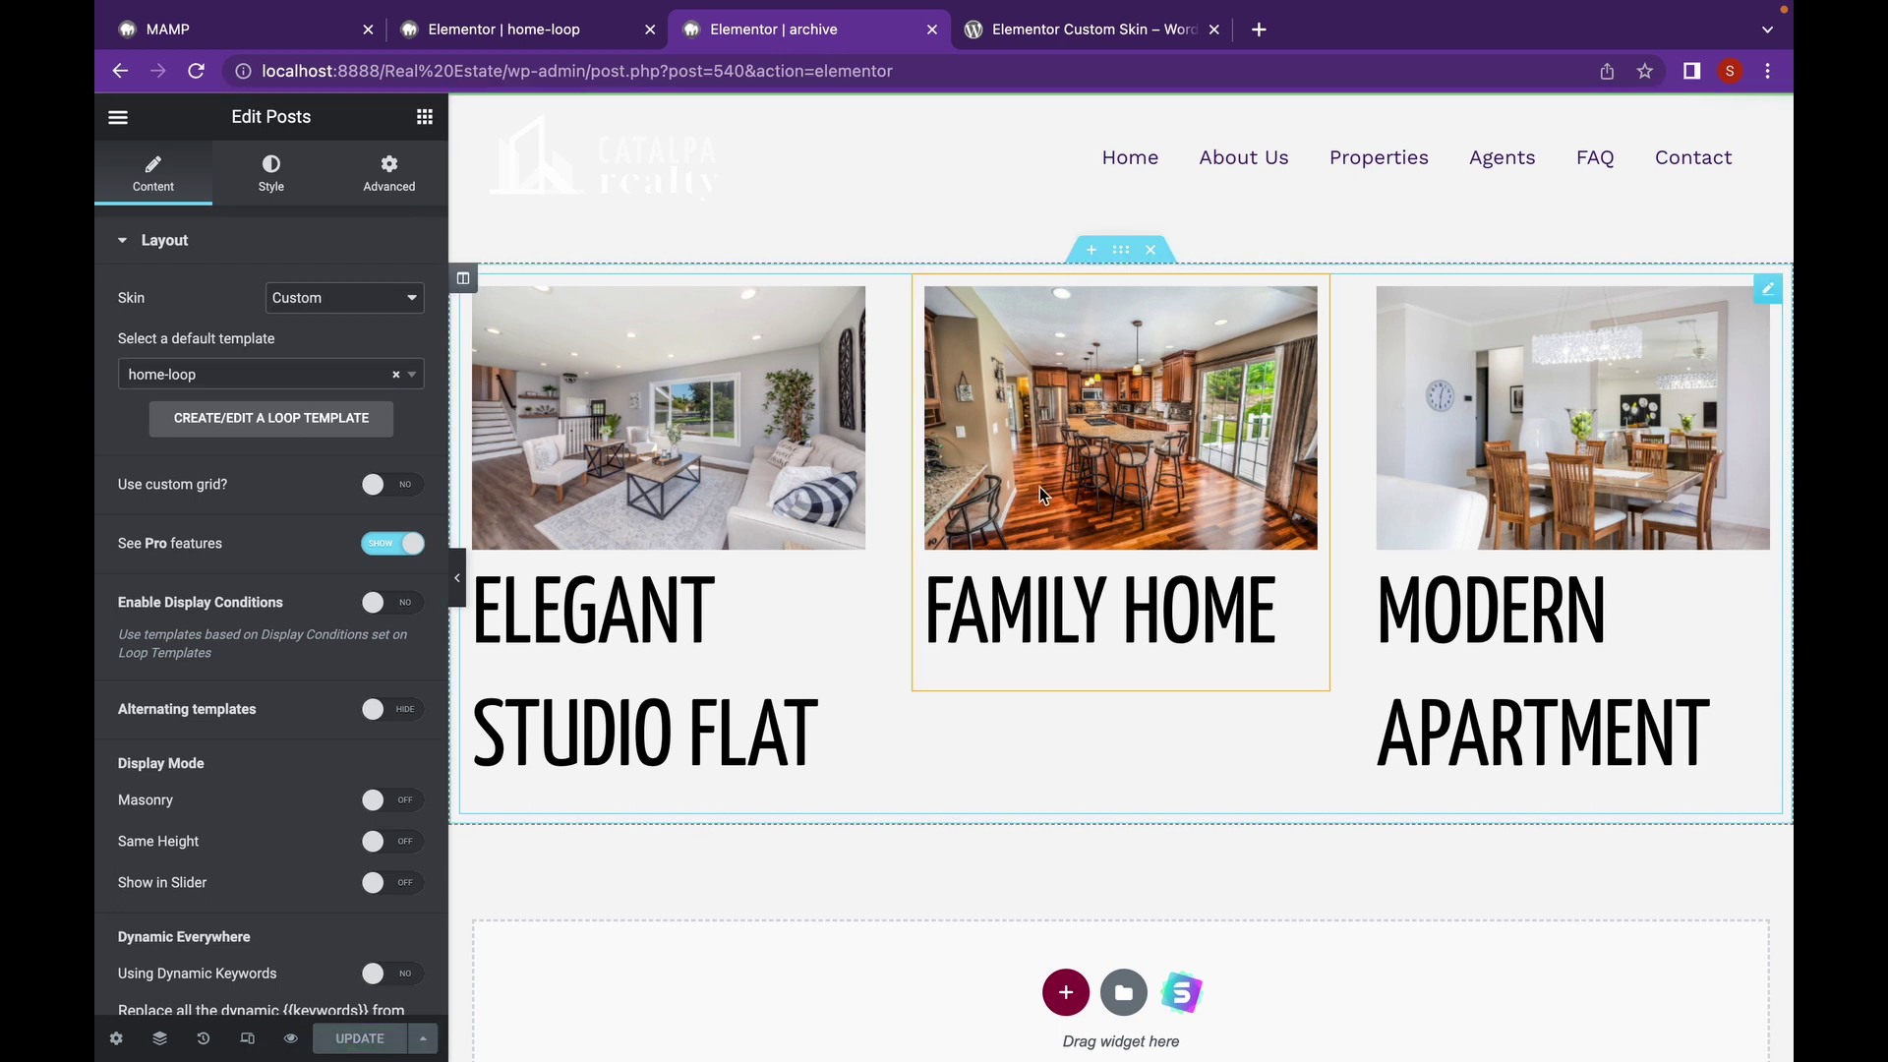
- Give the home-loop heading Verdana font at size 28 and save the template without conditions
{"action": "left_click", "coordinate": [567, 39]}
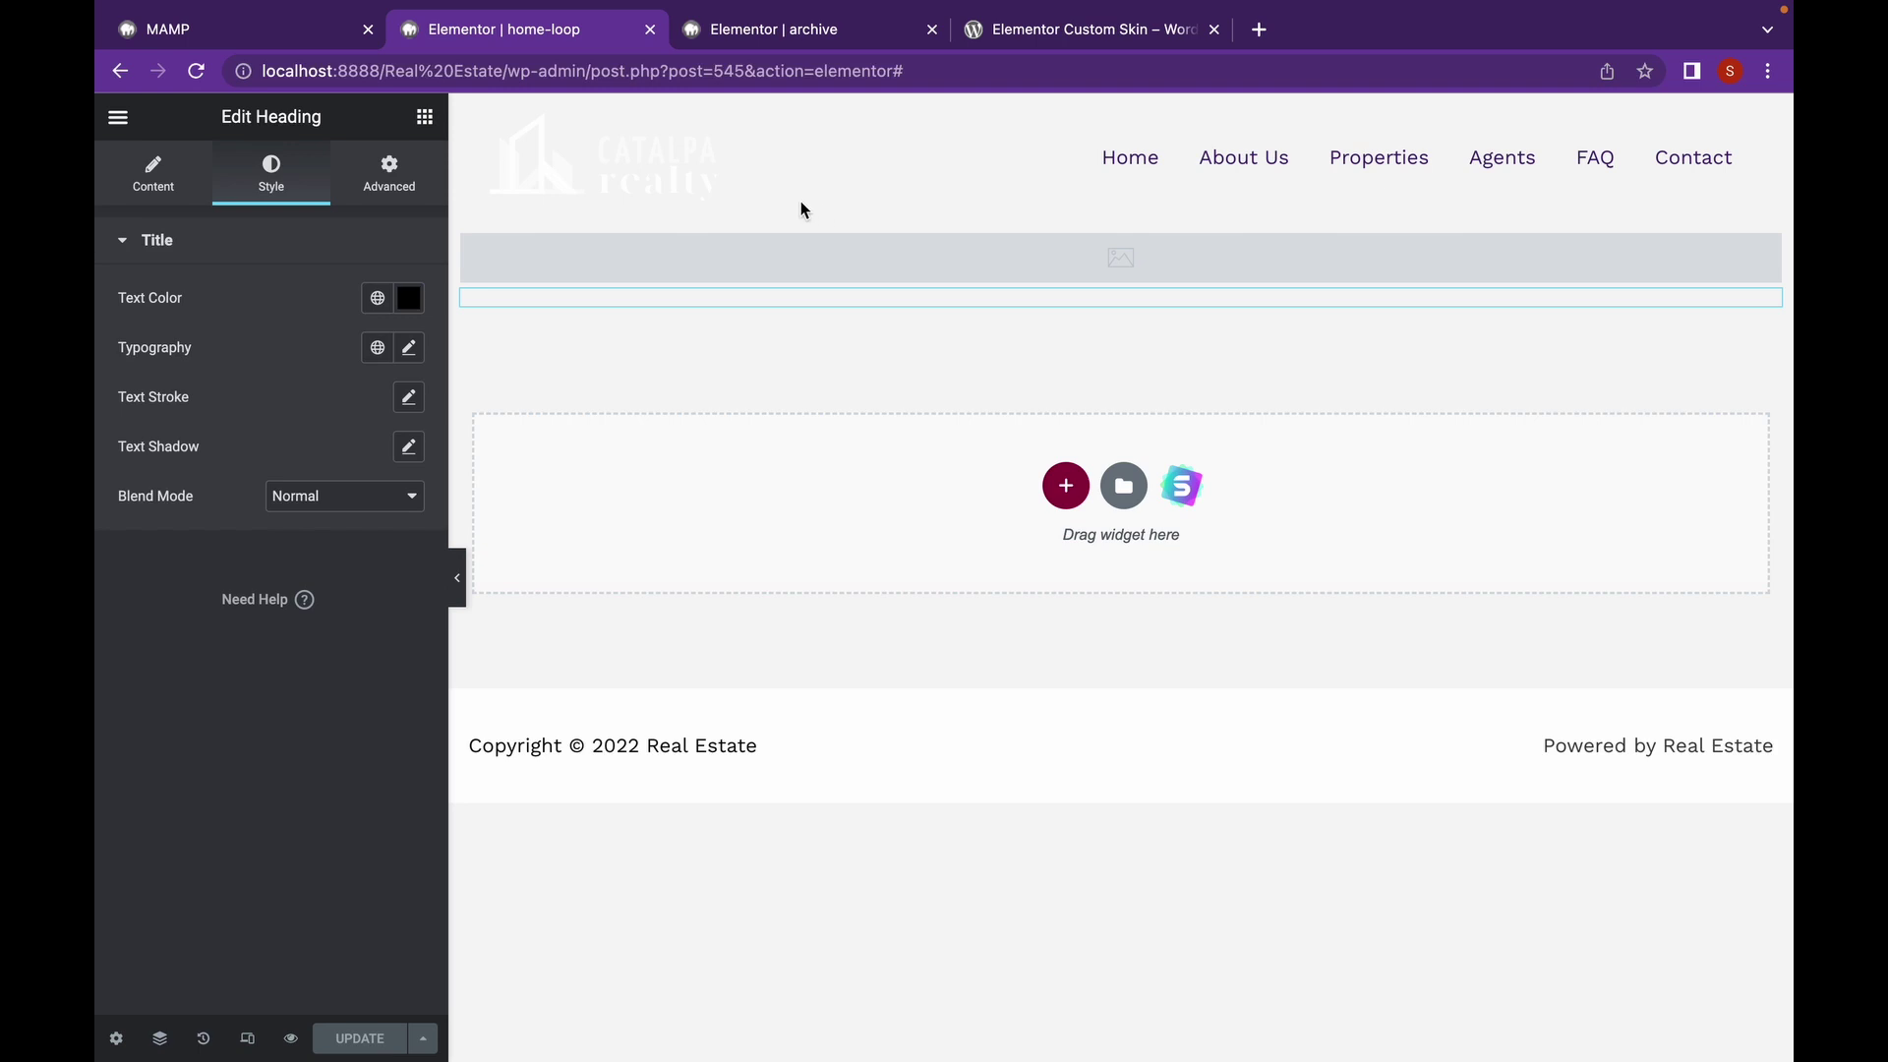
{"action": "left_click", "coordinate": [409, 349]}
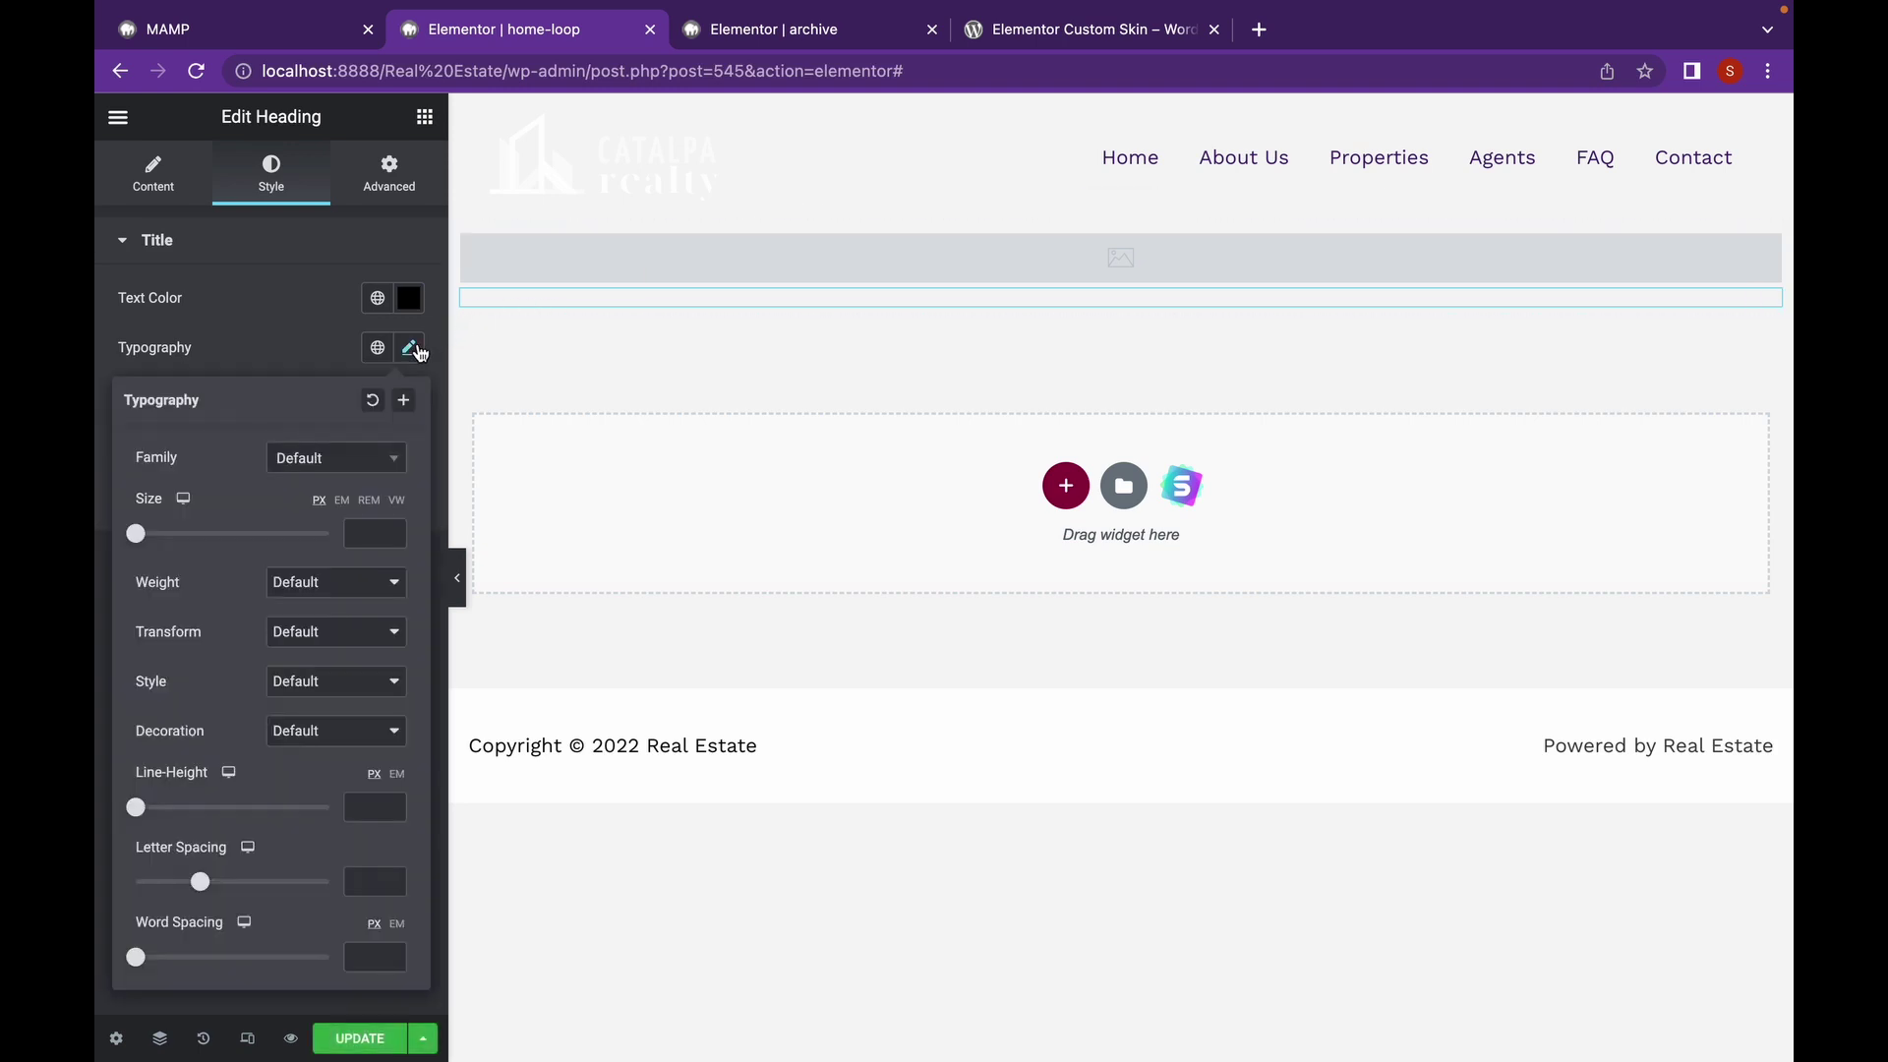
{"action": "left_click", "coordinate": [653, 298]}
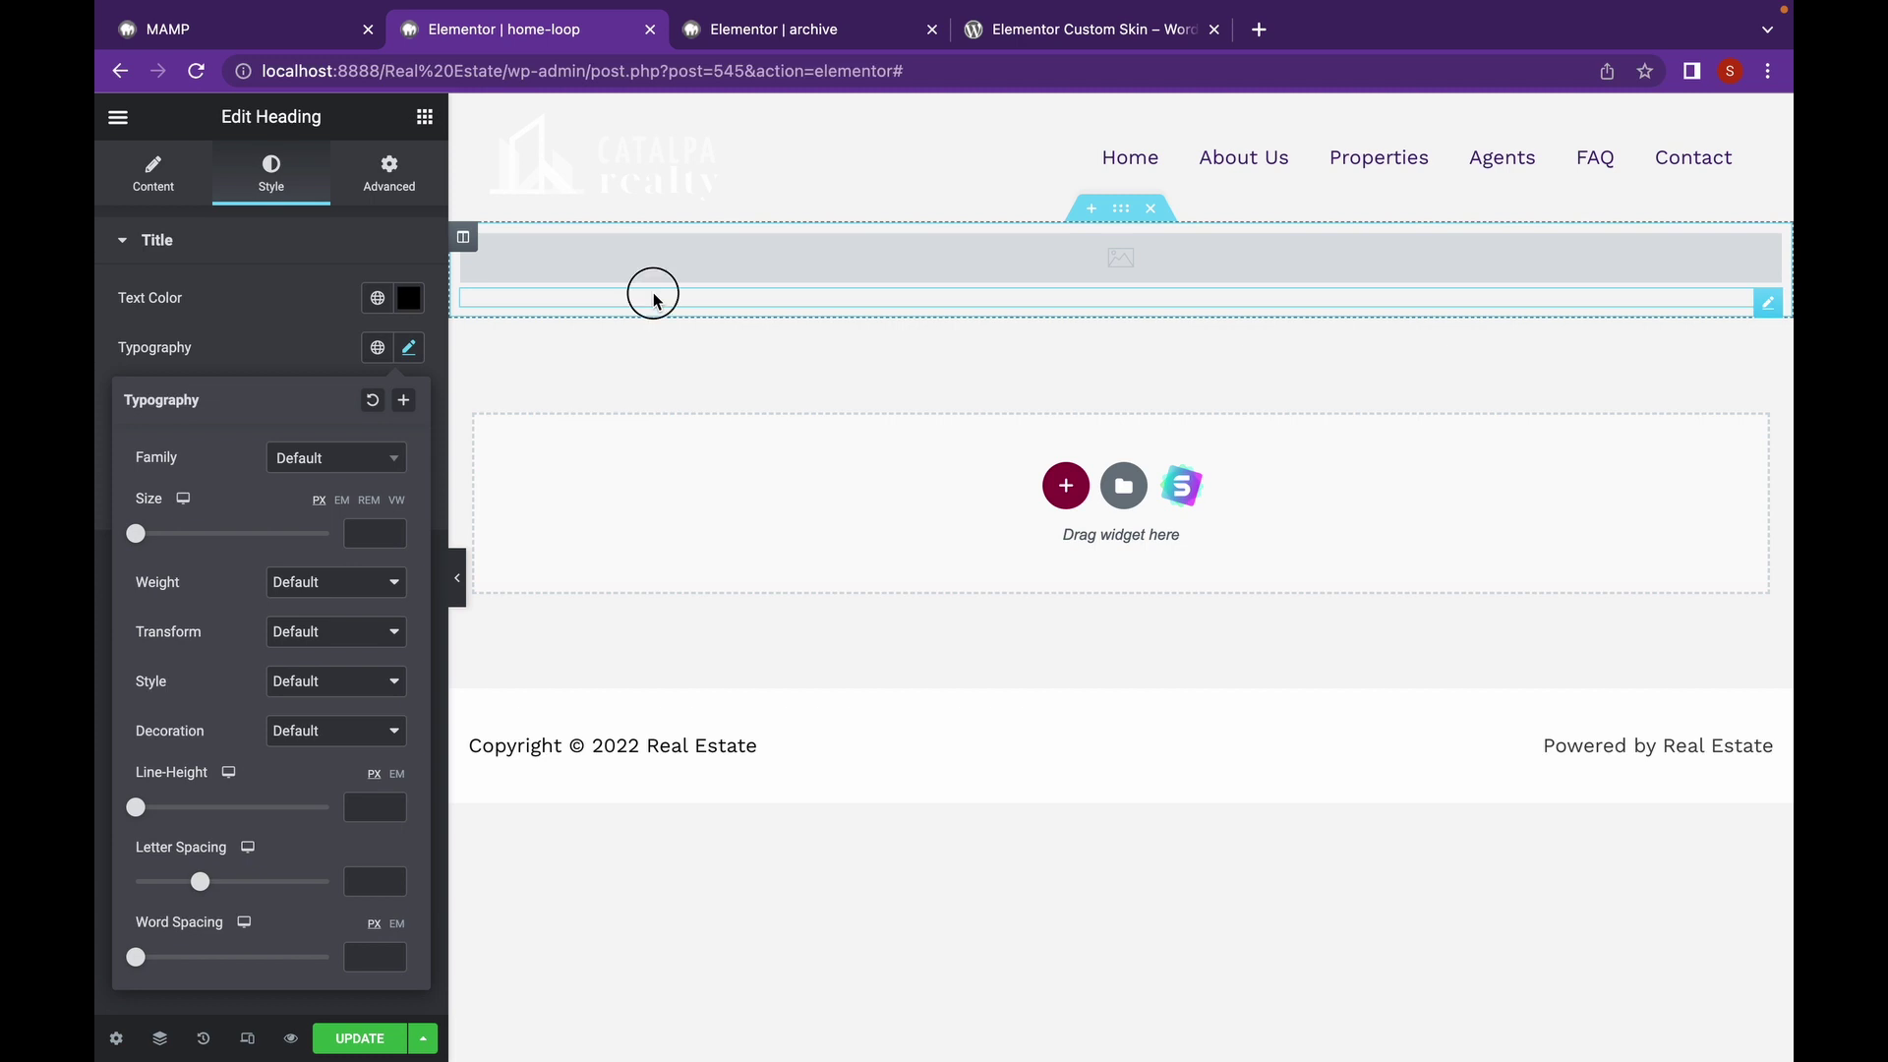
{"action": "left_click", "coordinate": [653, 228]}
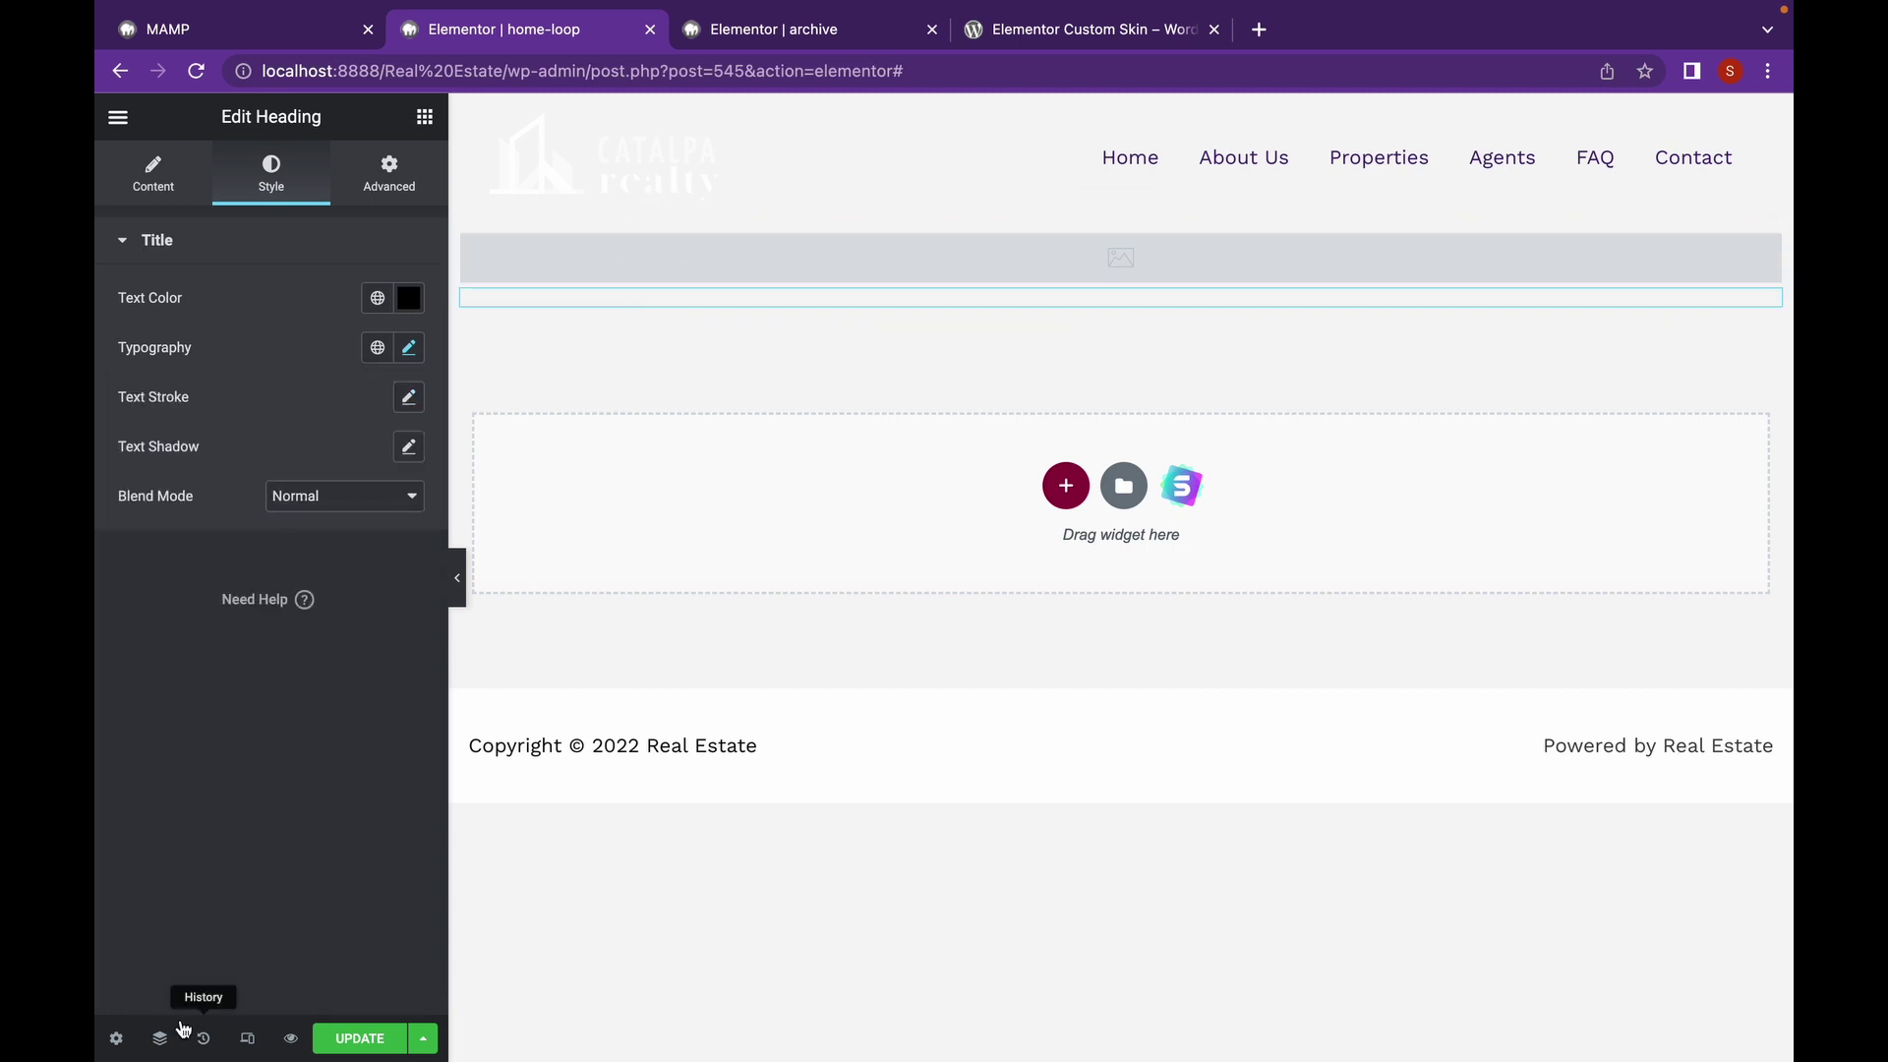
{"action": "left_click", "coordinate": [406, 347]}
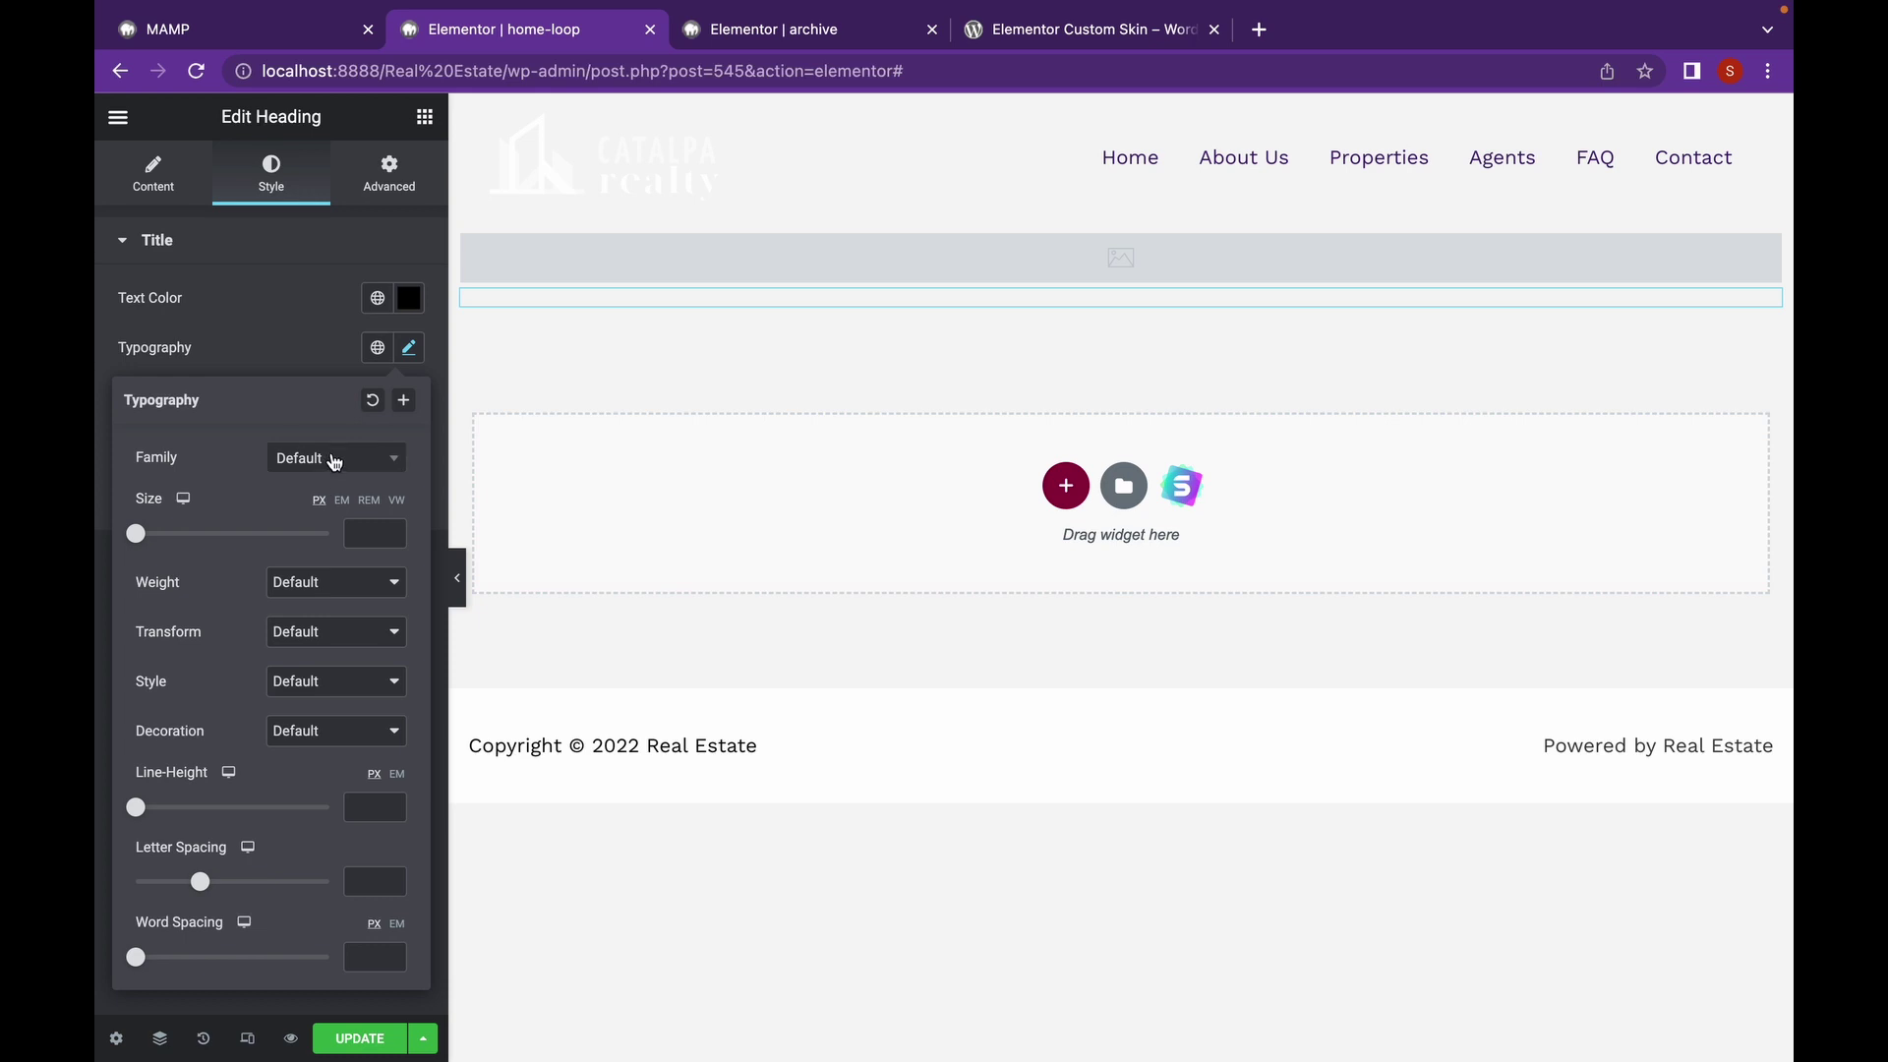
{"action": "left_click", "coordinate": [335, 460]}
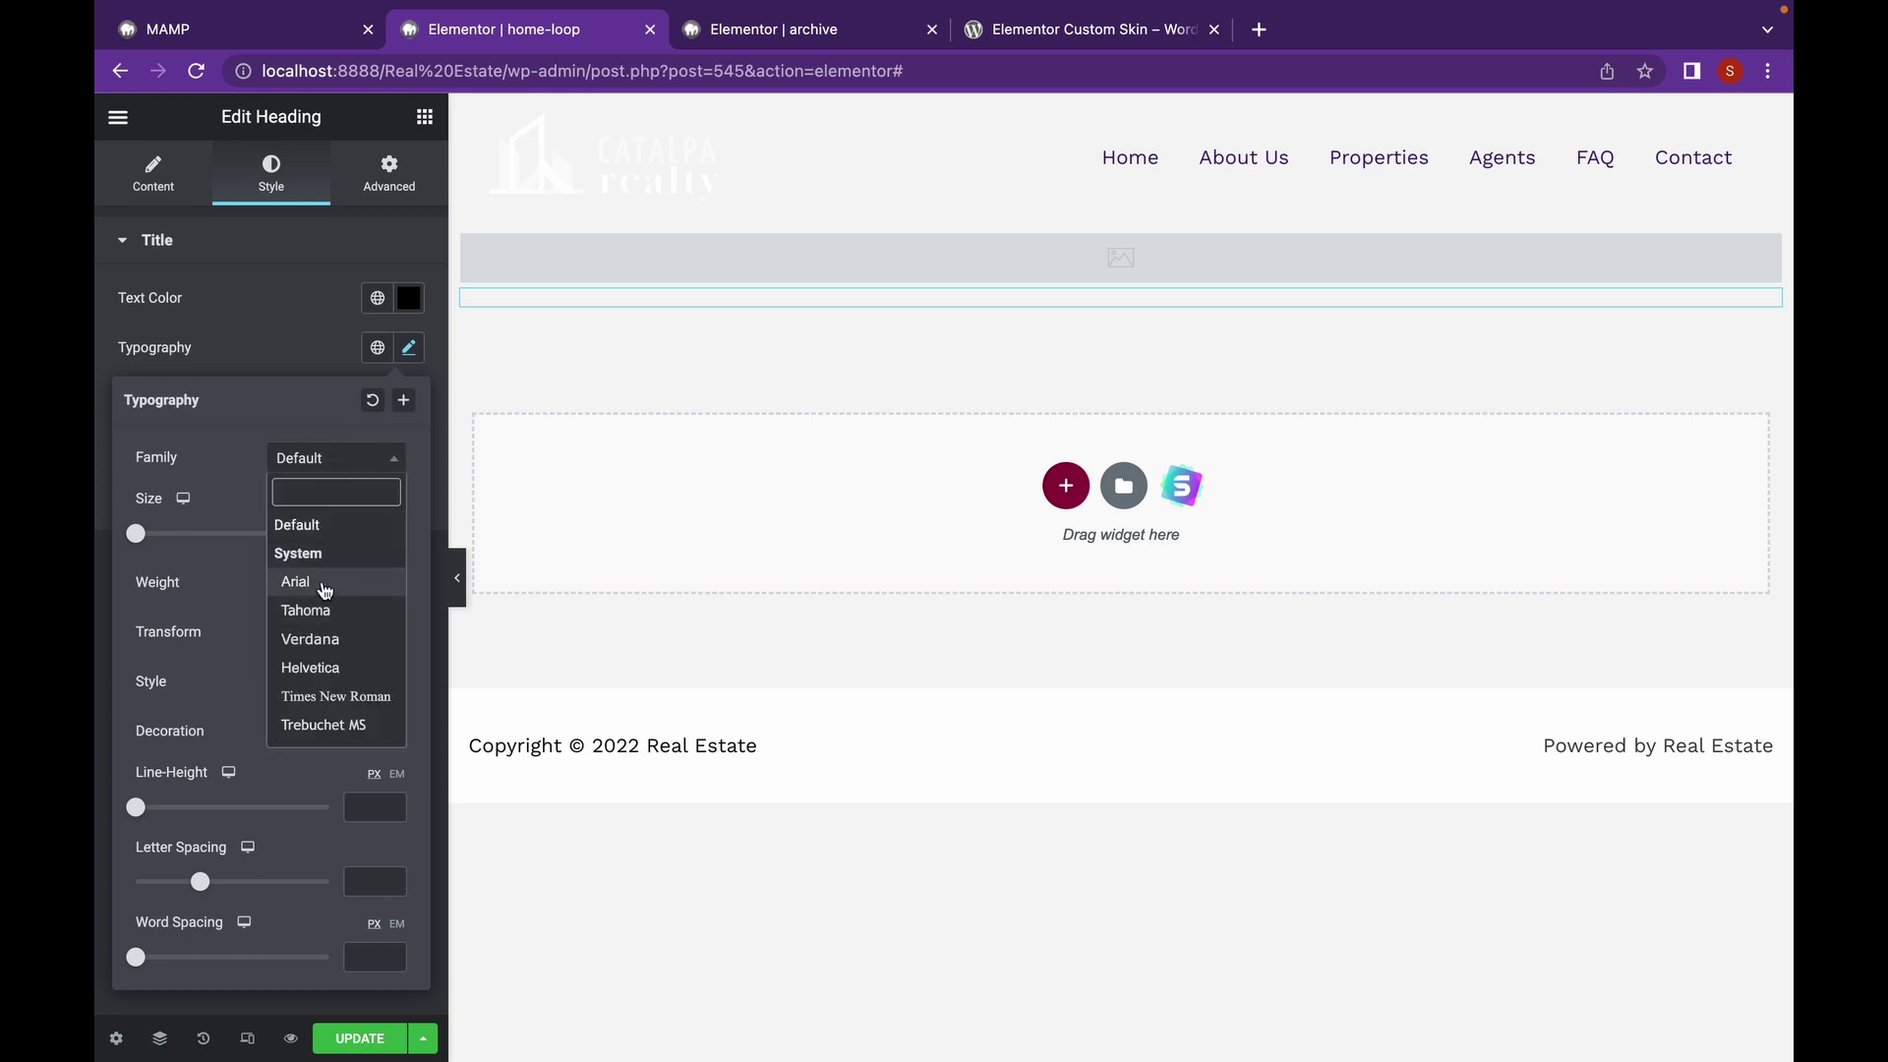
{"action": "left_click", "coordinate": [310, 640]}
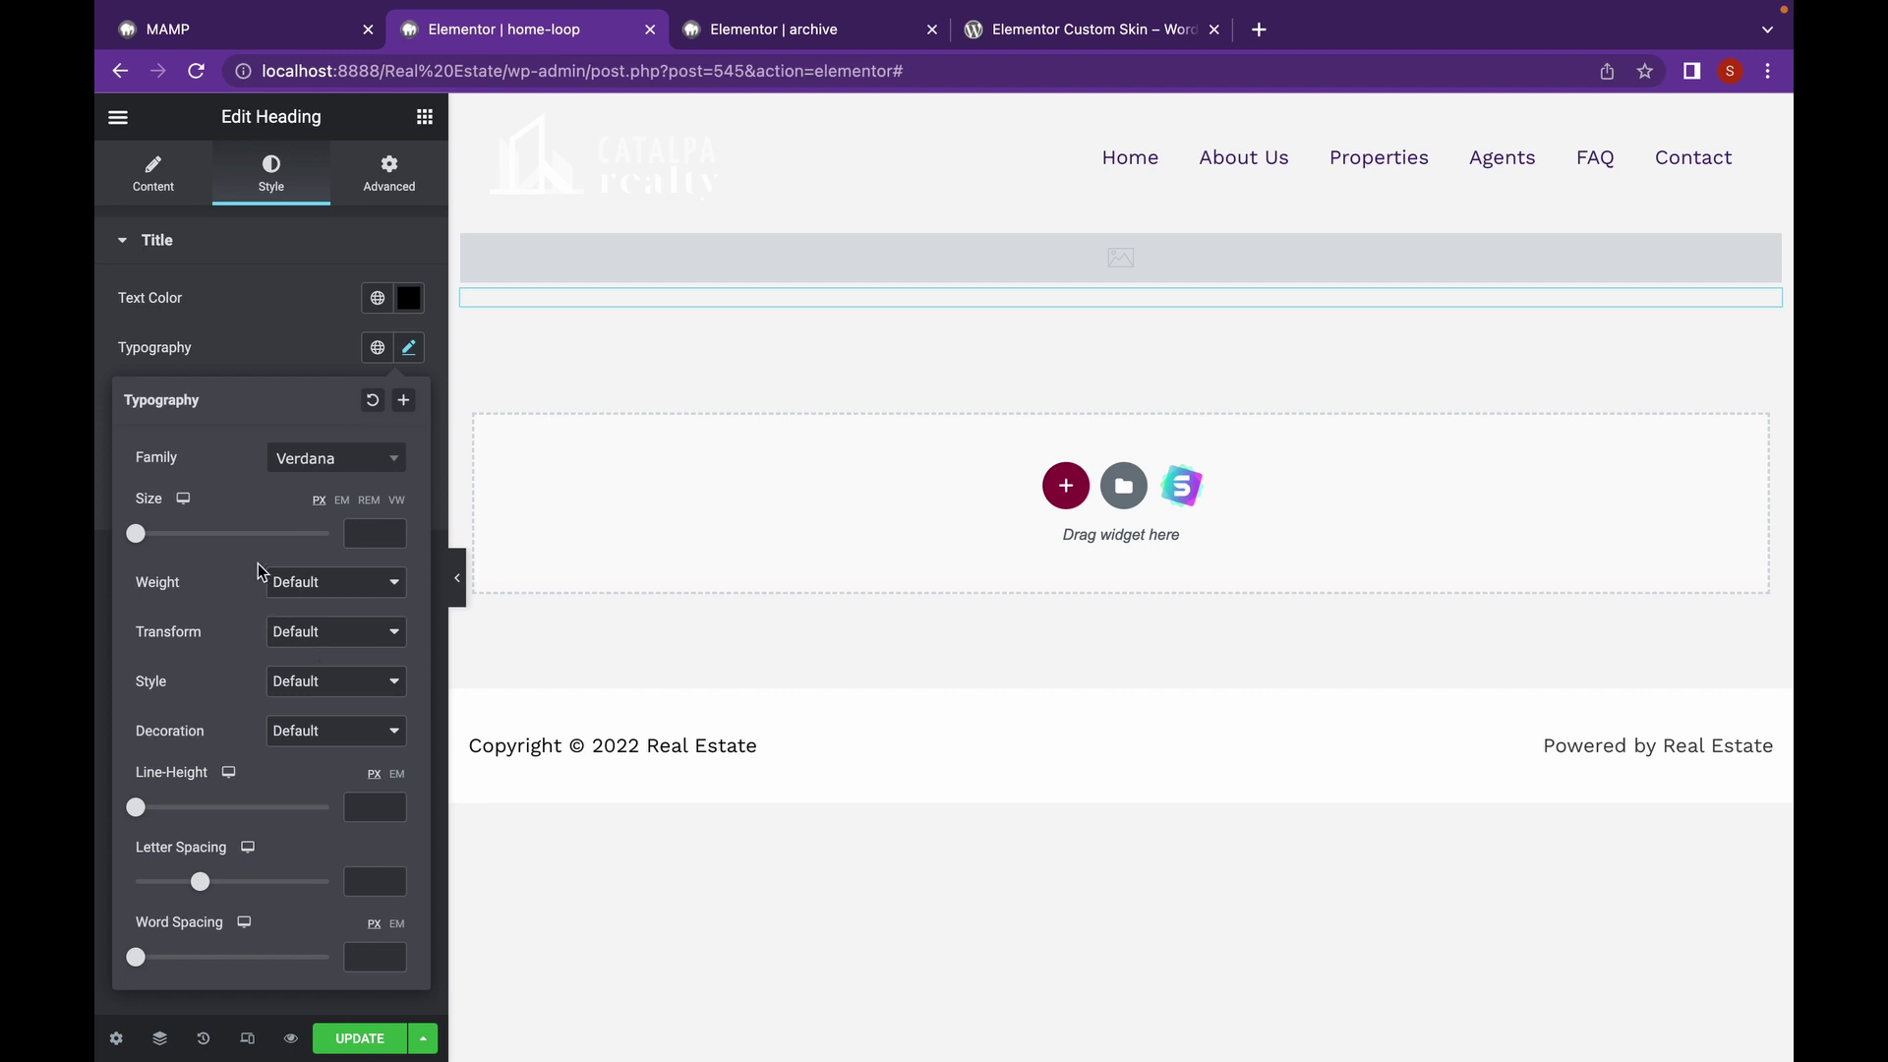
{"action": "left_click_drag", "start_coordinate": [135, 533], "coordinate": [166, 536]}
{"action": "left_click", "coordinate": [366, 1039]}
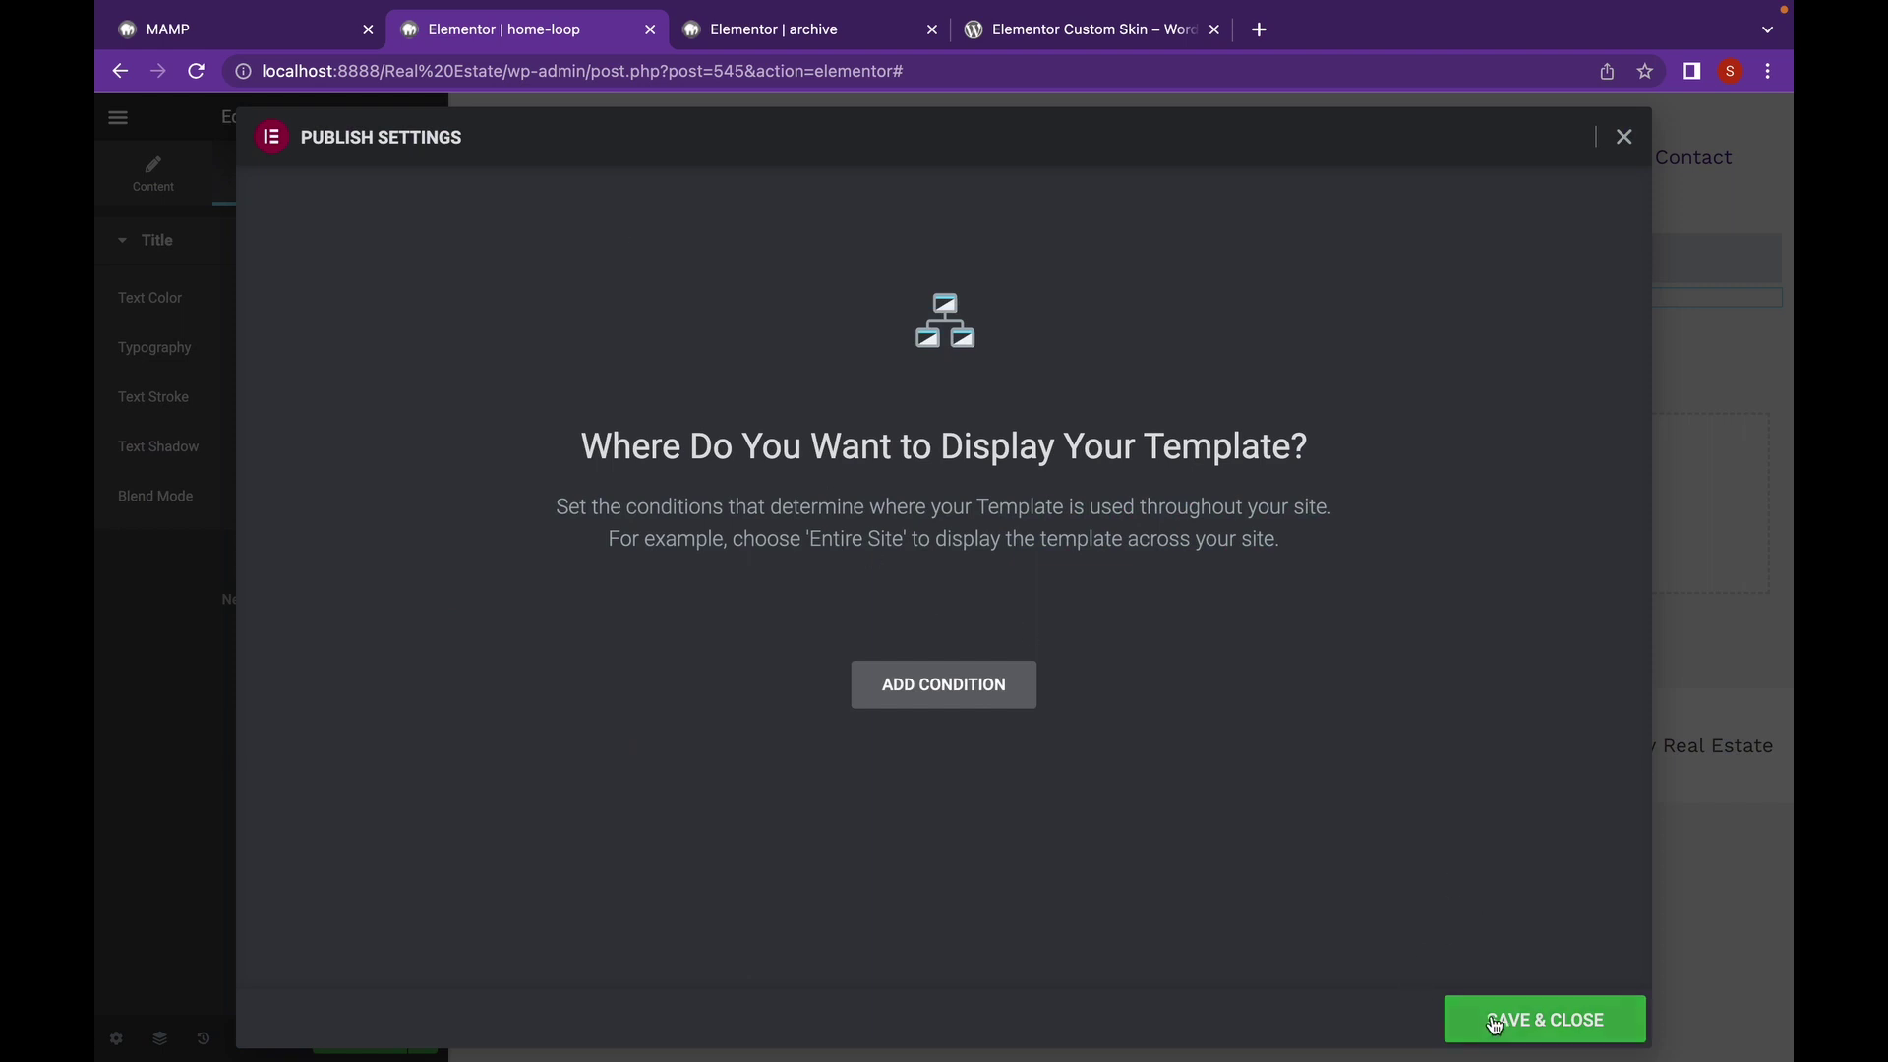
{"action": "left_click", "coordinate": [1500, 1018]}
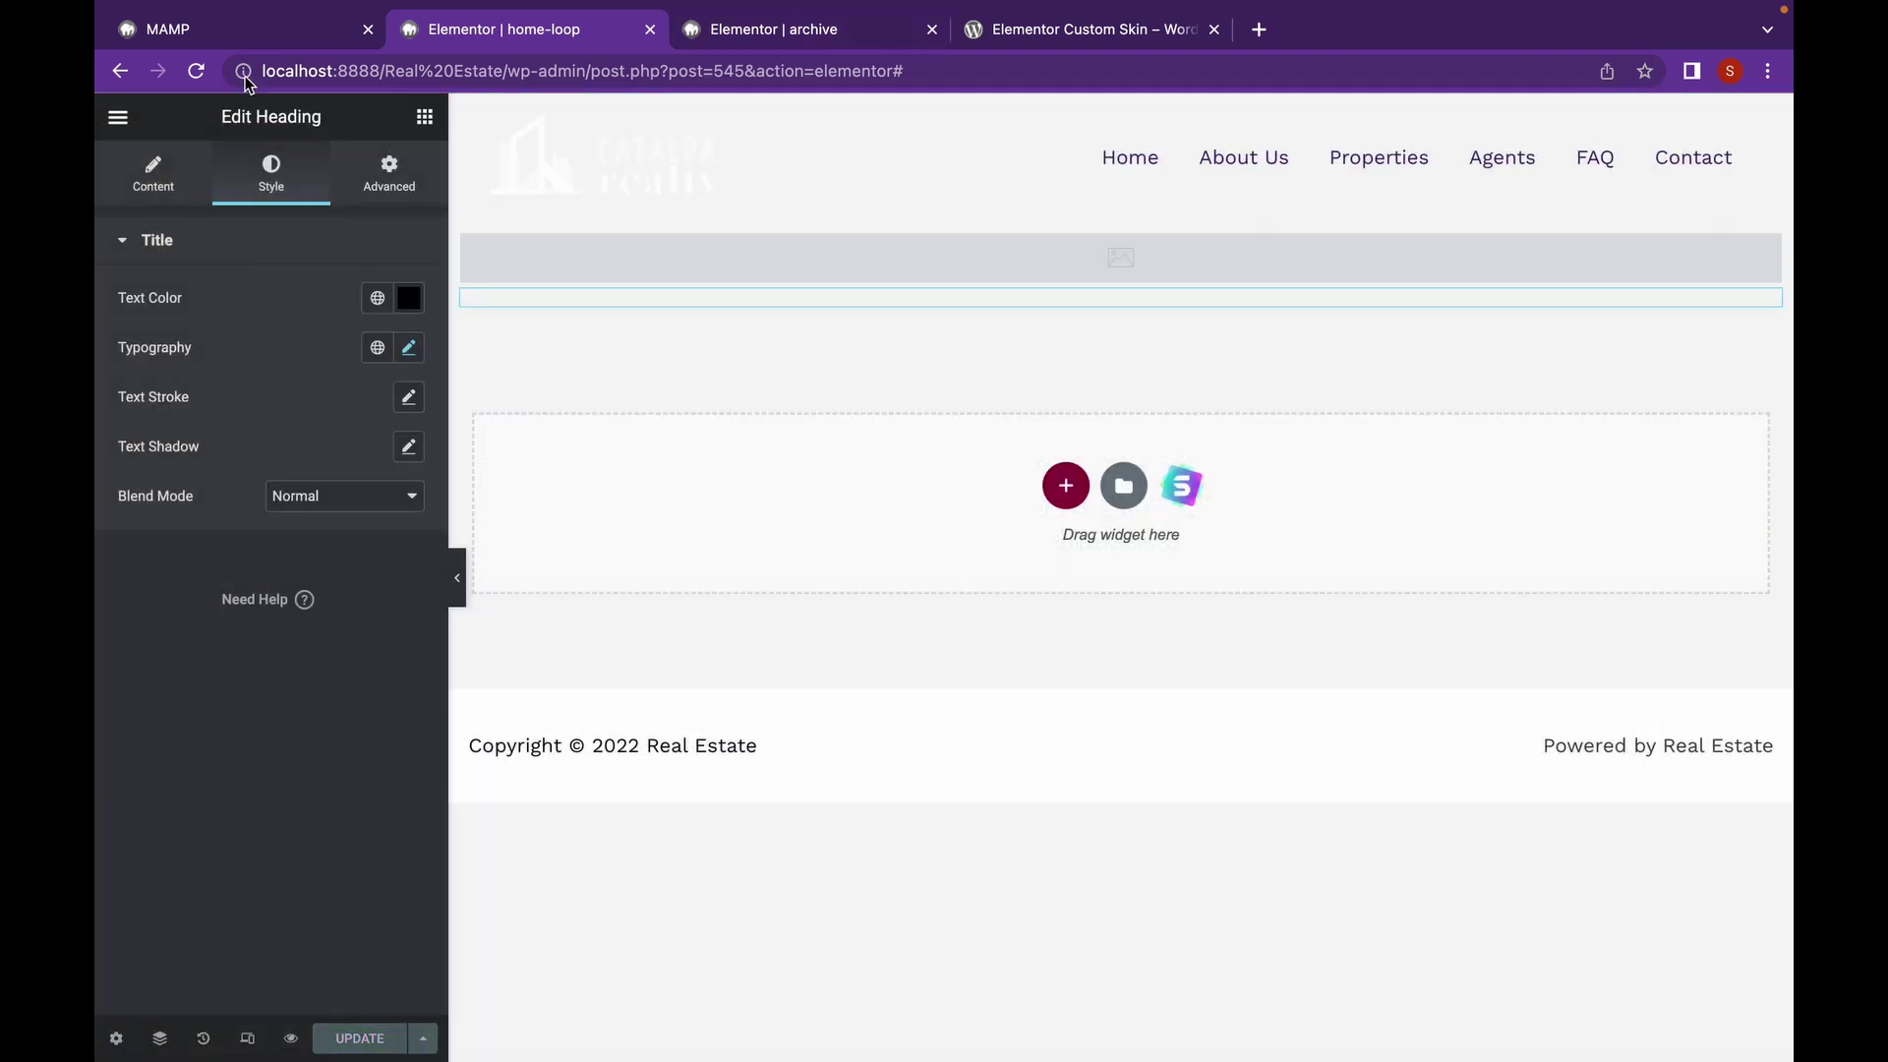
- Reload the archive page to check the smaller home titles, then return to the home-loop template
{"action": "left_click", "coordinate": [721, 33]}
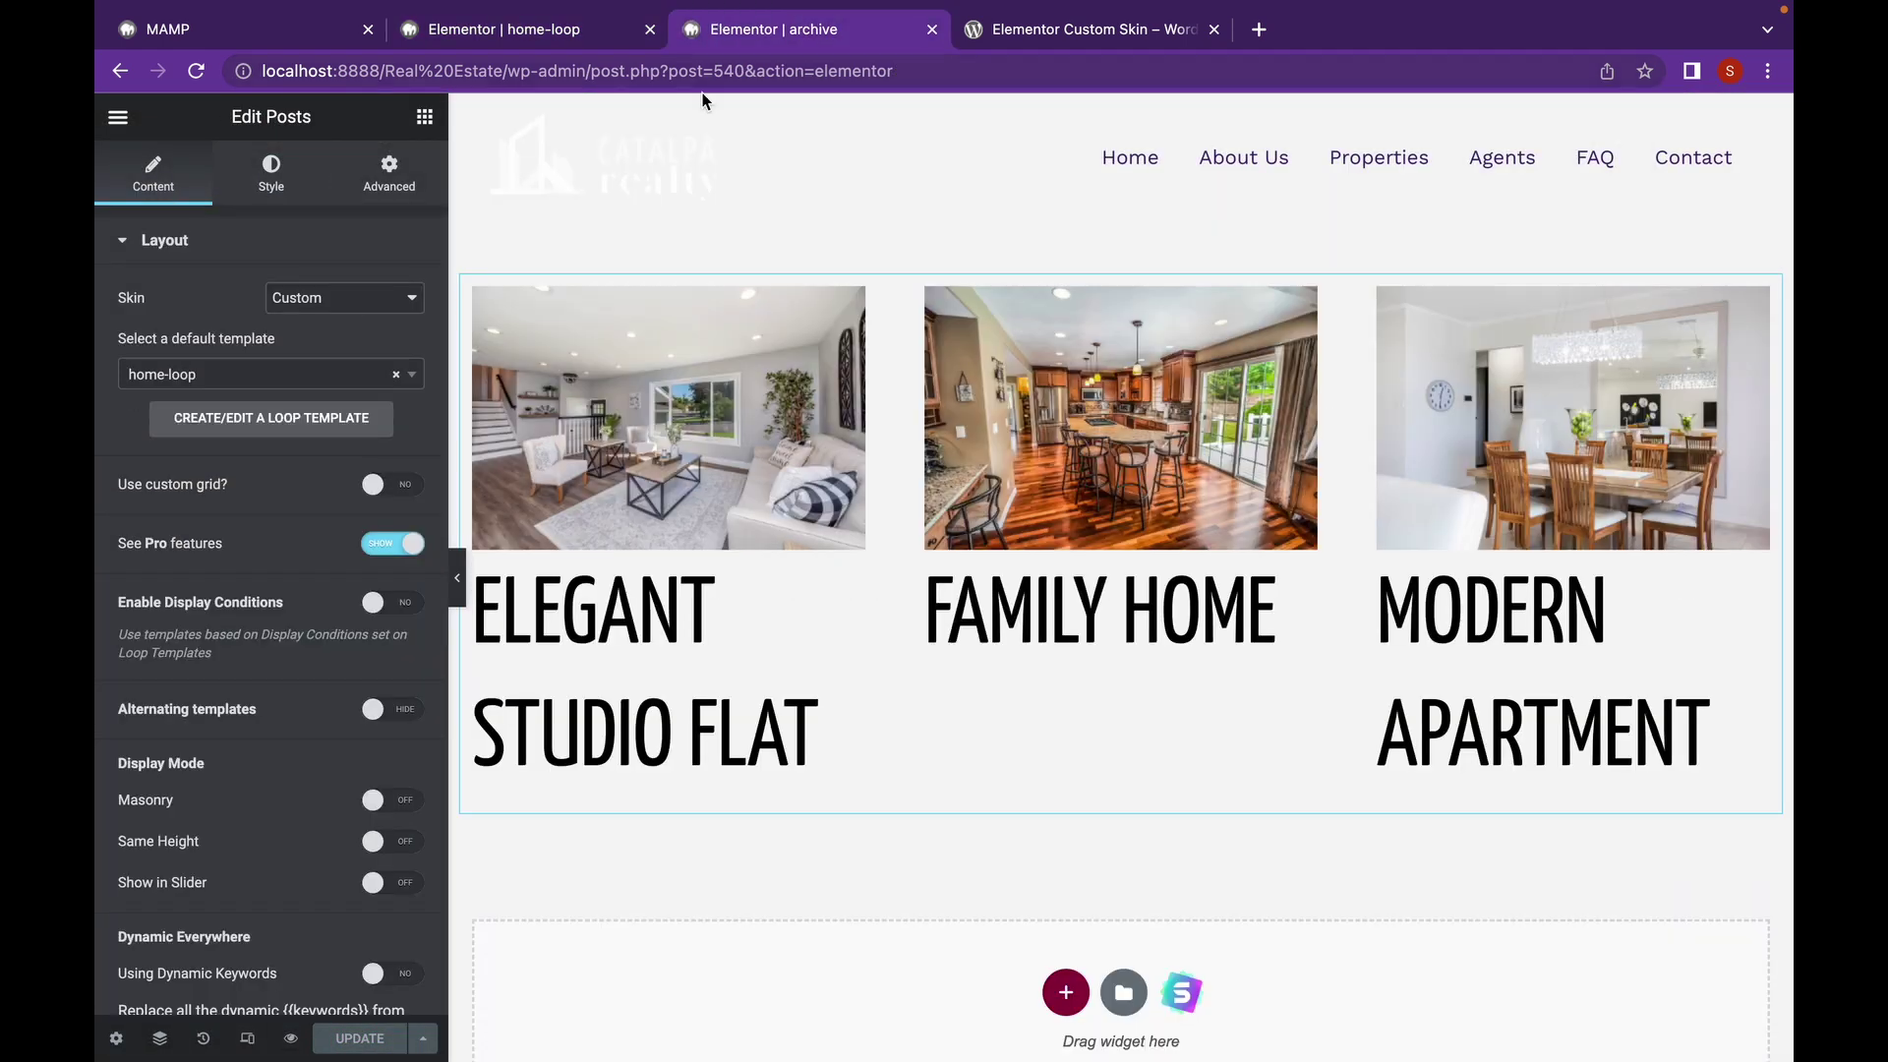
{"action": "left_click", "coordinate": [197, 67]}
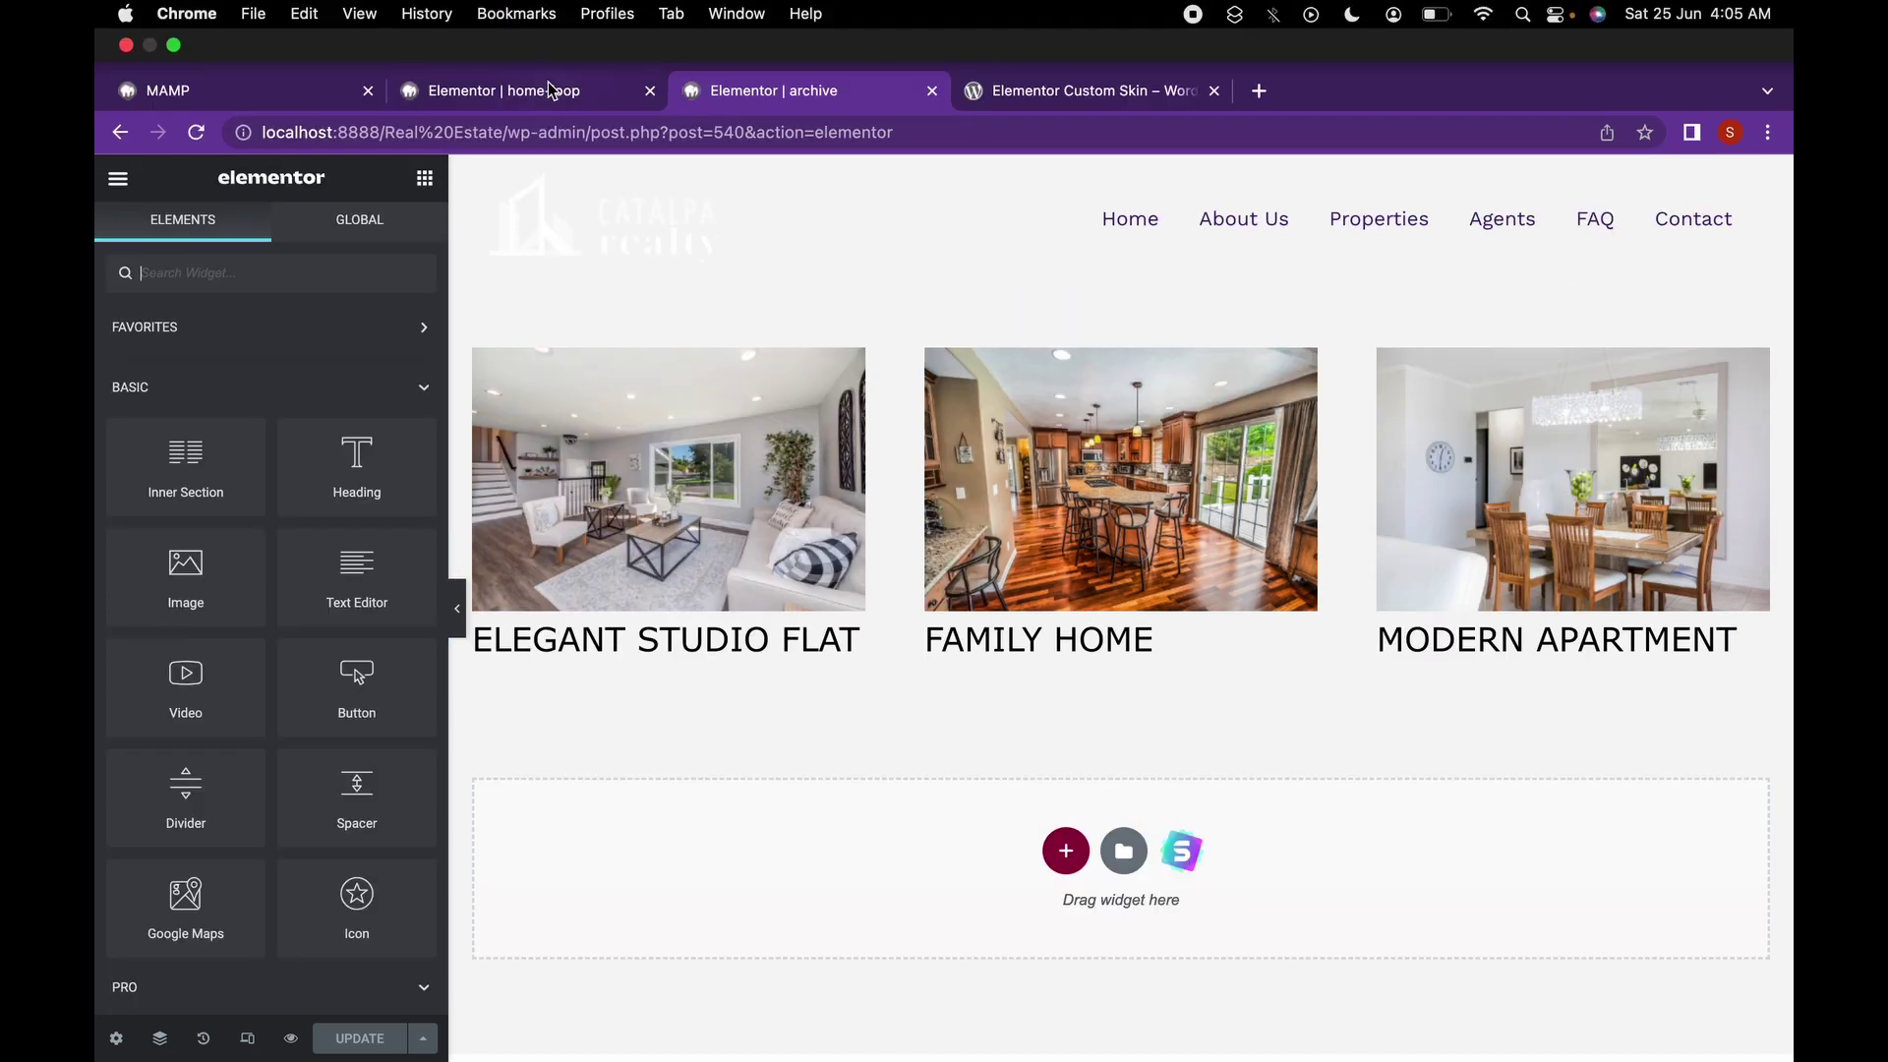
{"action": "left_click", "coordinate": [549, 87]}
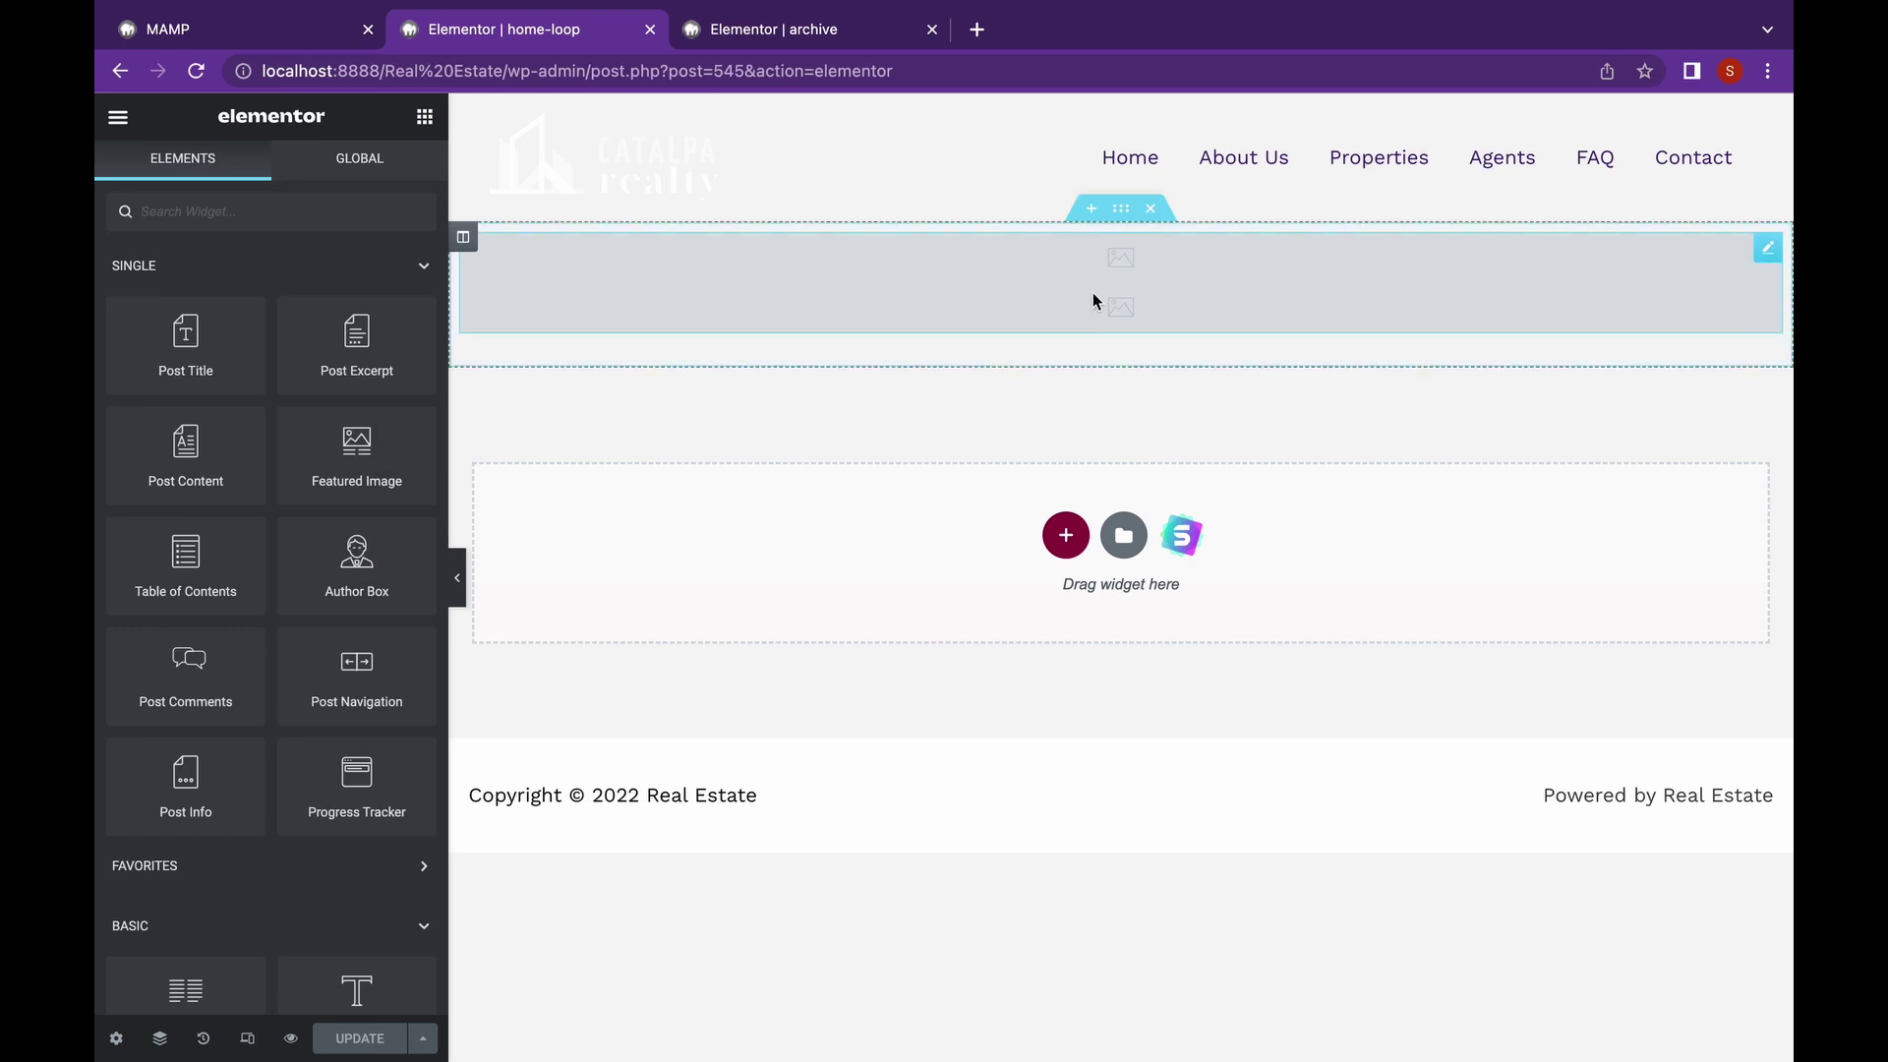
- In the Navigator, move the Home Name heading above the featured image
{"action": "left_click", "coordinate": [1093, 292]}
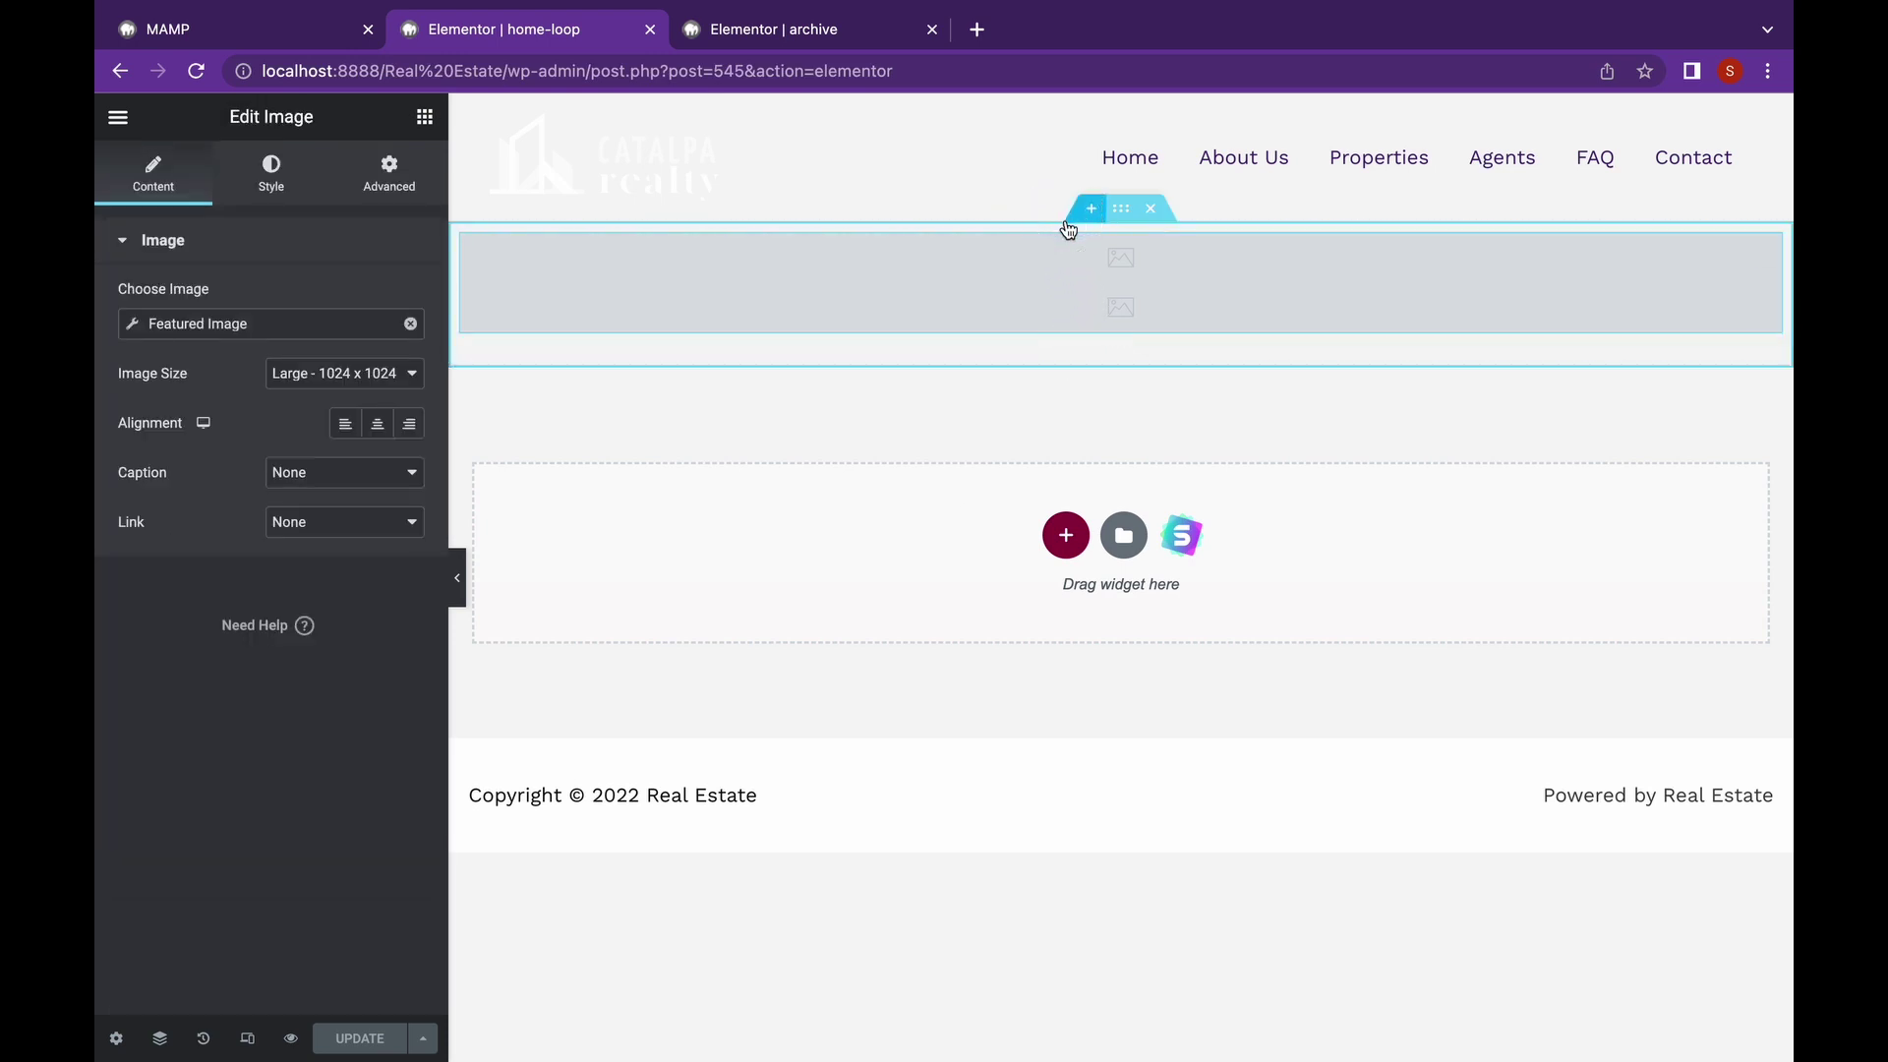
{"action": "left_click", "coordinate": [159, 1038]}
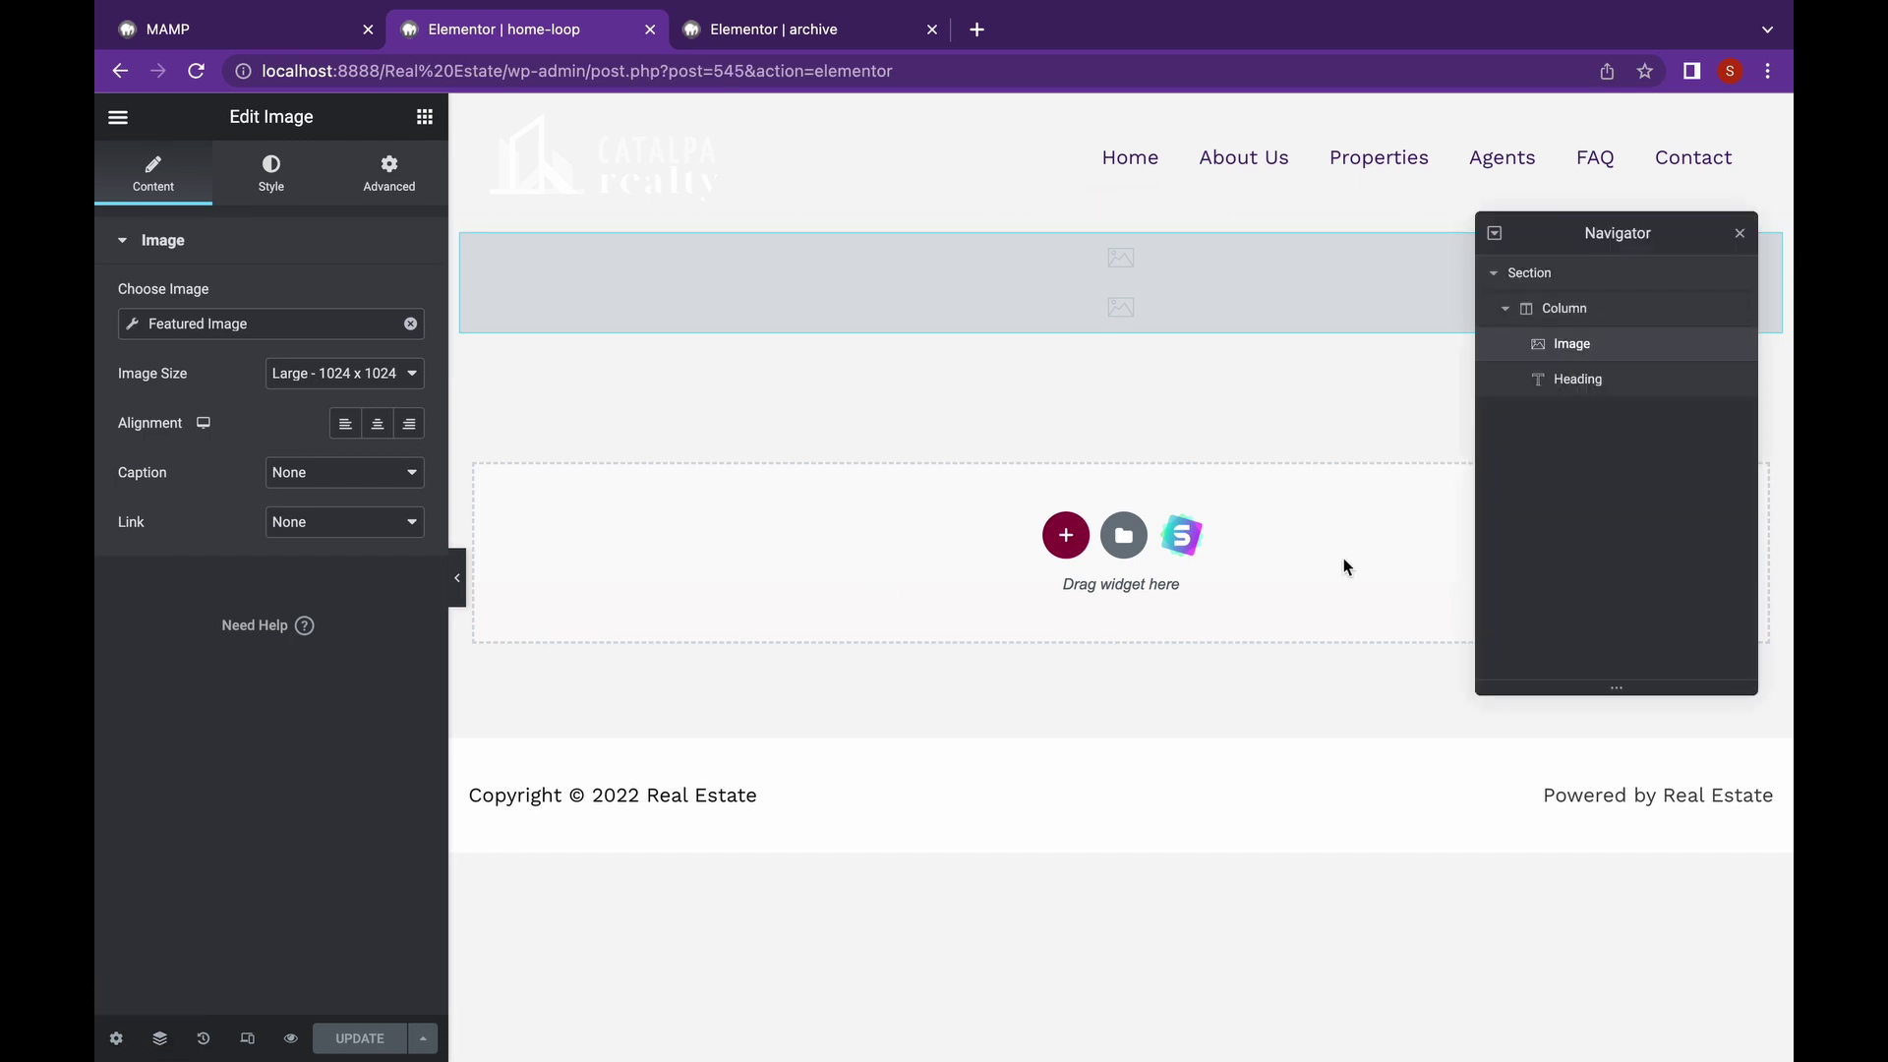
{"action": "mouse_move", "coordinate": [1571, 383]}
{"action": "left_mouse_down"}
{"action": "mouse_move", "coordinate": [1578, 332]}
{"action": "mouse_move", "coordinate": [1574, 347]}
{"action": "left_mouse_up"}
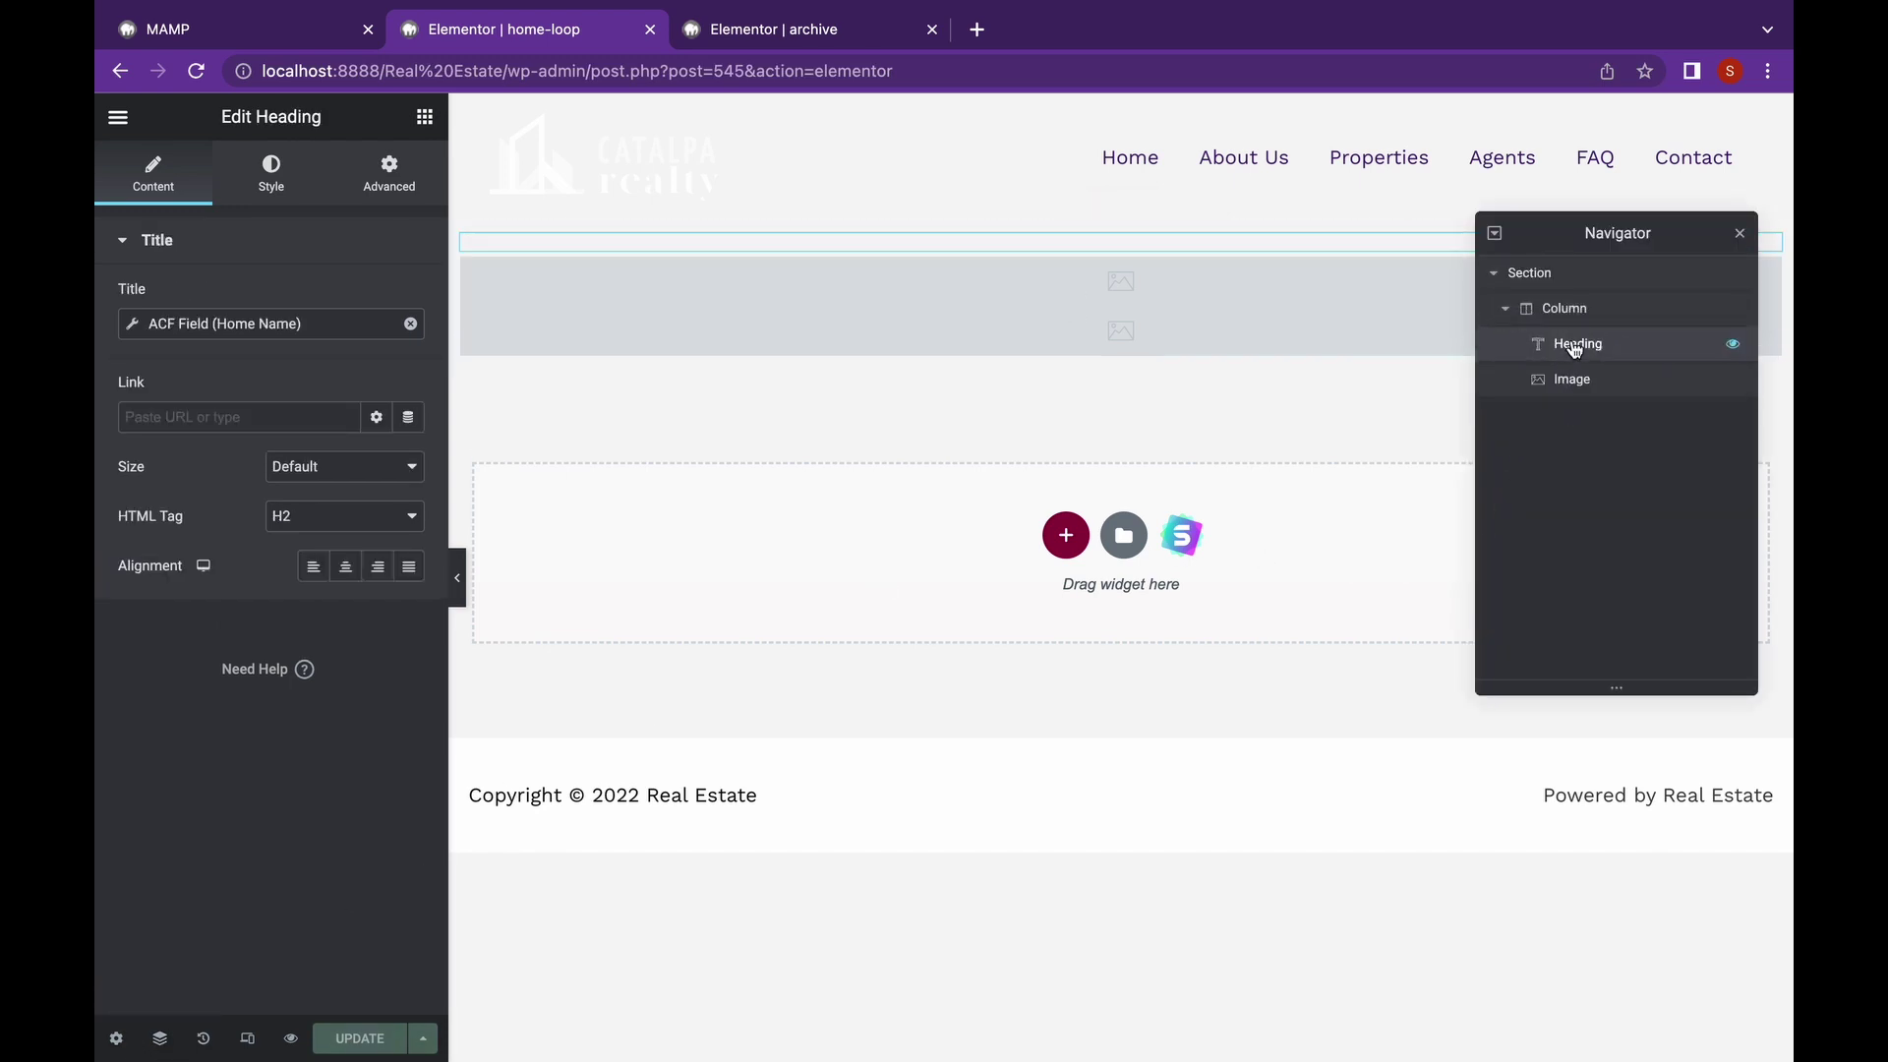
{"action": "left_click", "coordinate": [1739, 236]}
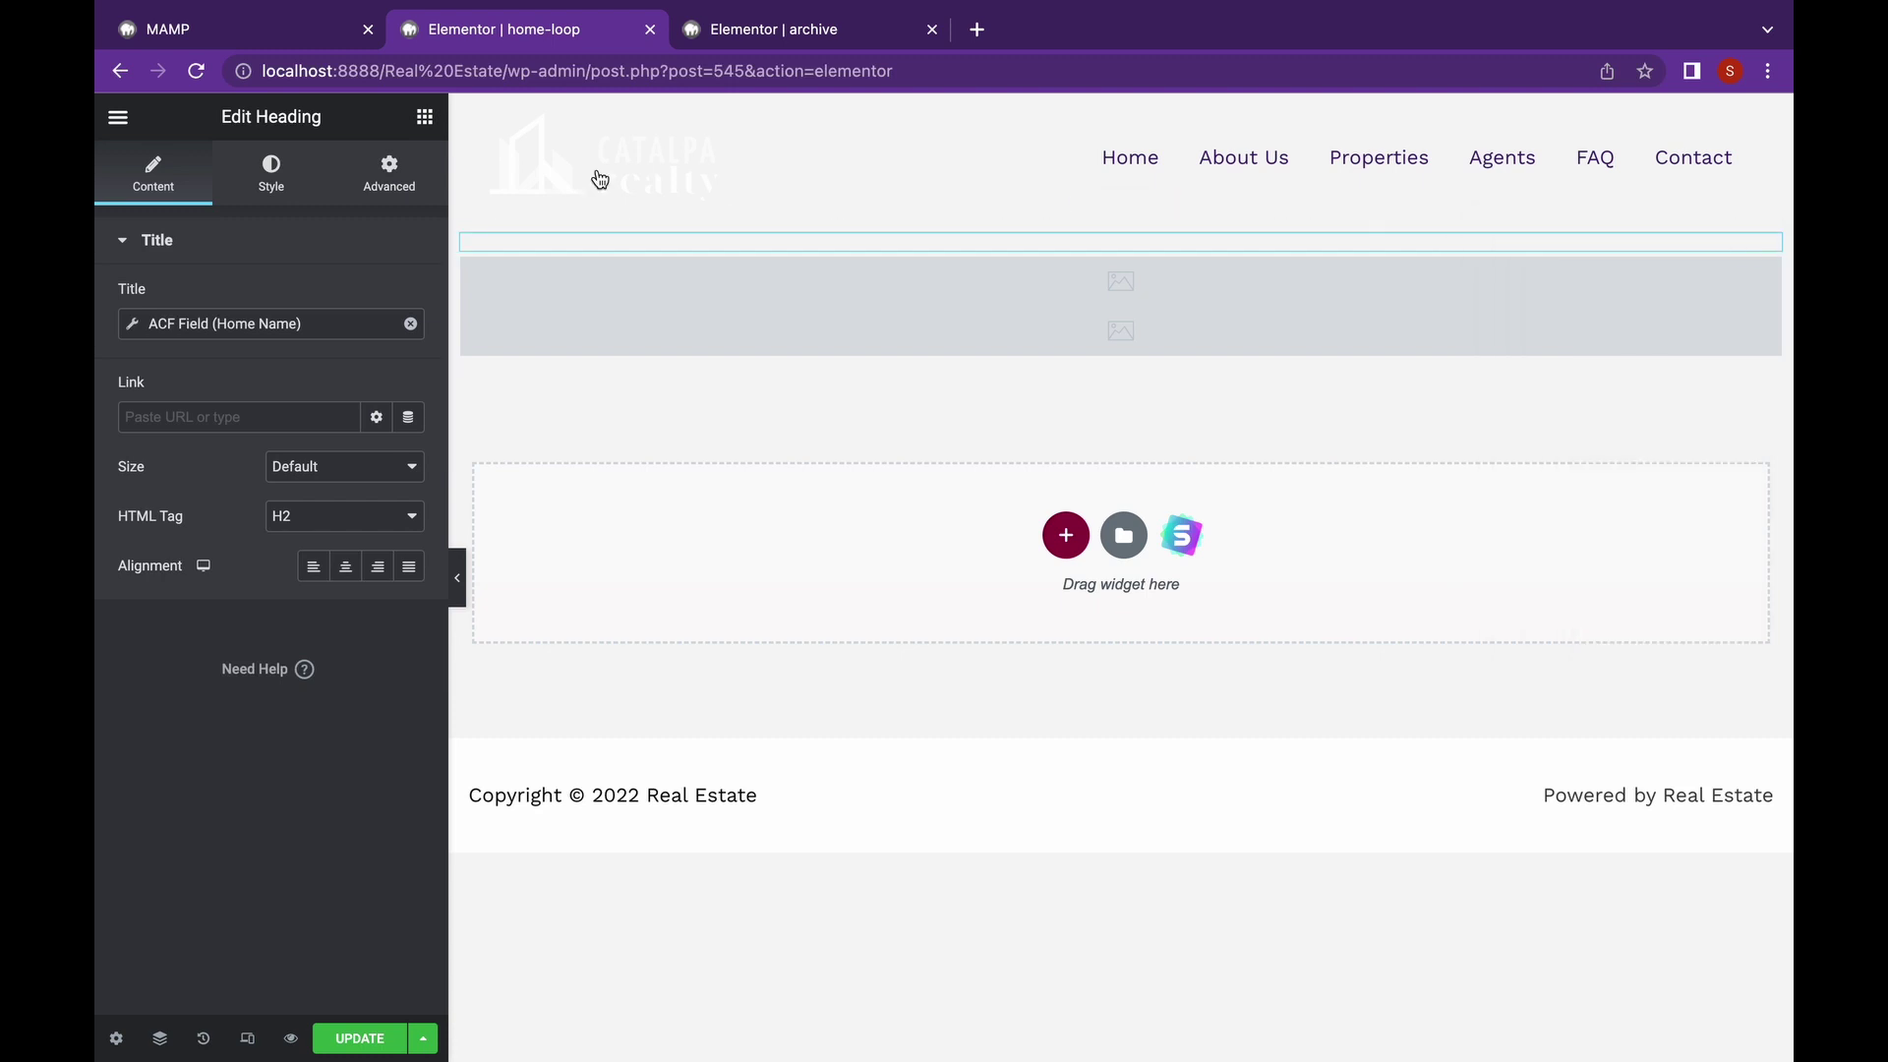
{"action": "left_click", "coordinate": [421, 117]}
- Add a Heading below the featured image whose text comes from the ACF Field 'pricing'
{"action": "scroll", "coordinate": [338, 500], "scroll_direction": "down", "scroll_amount": 5}
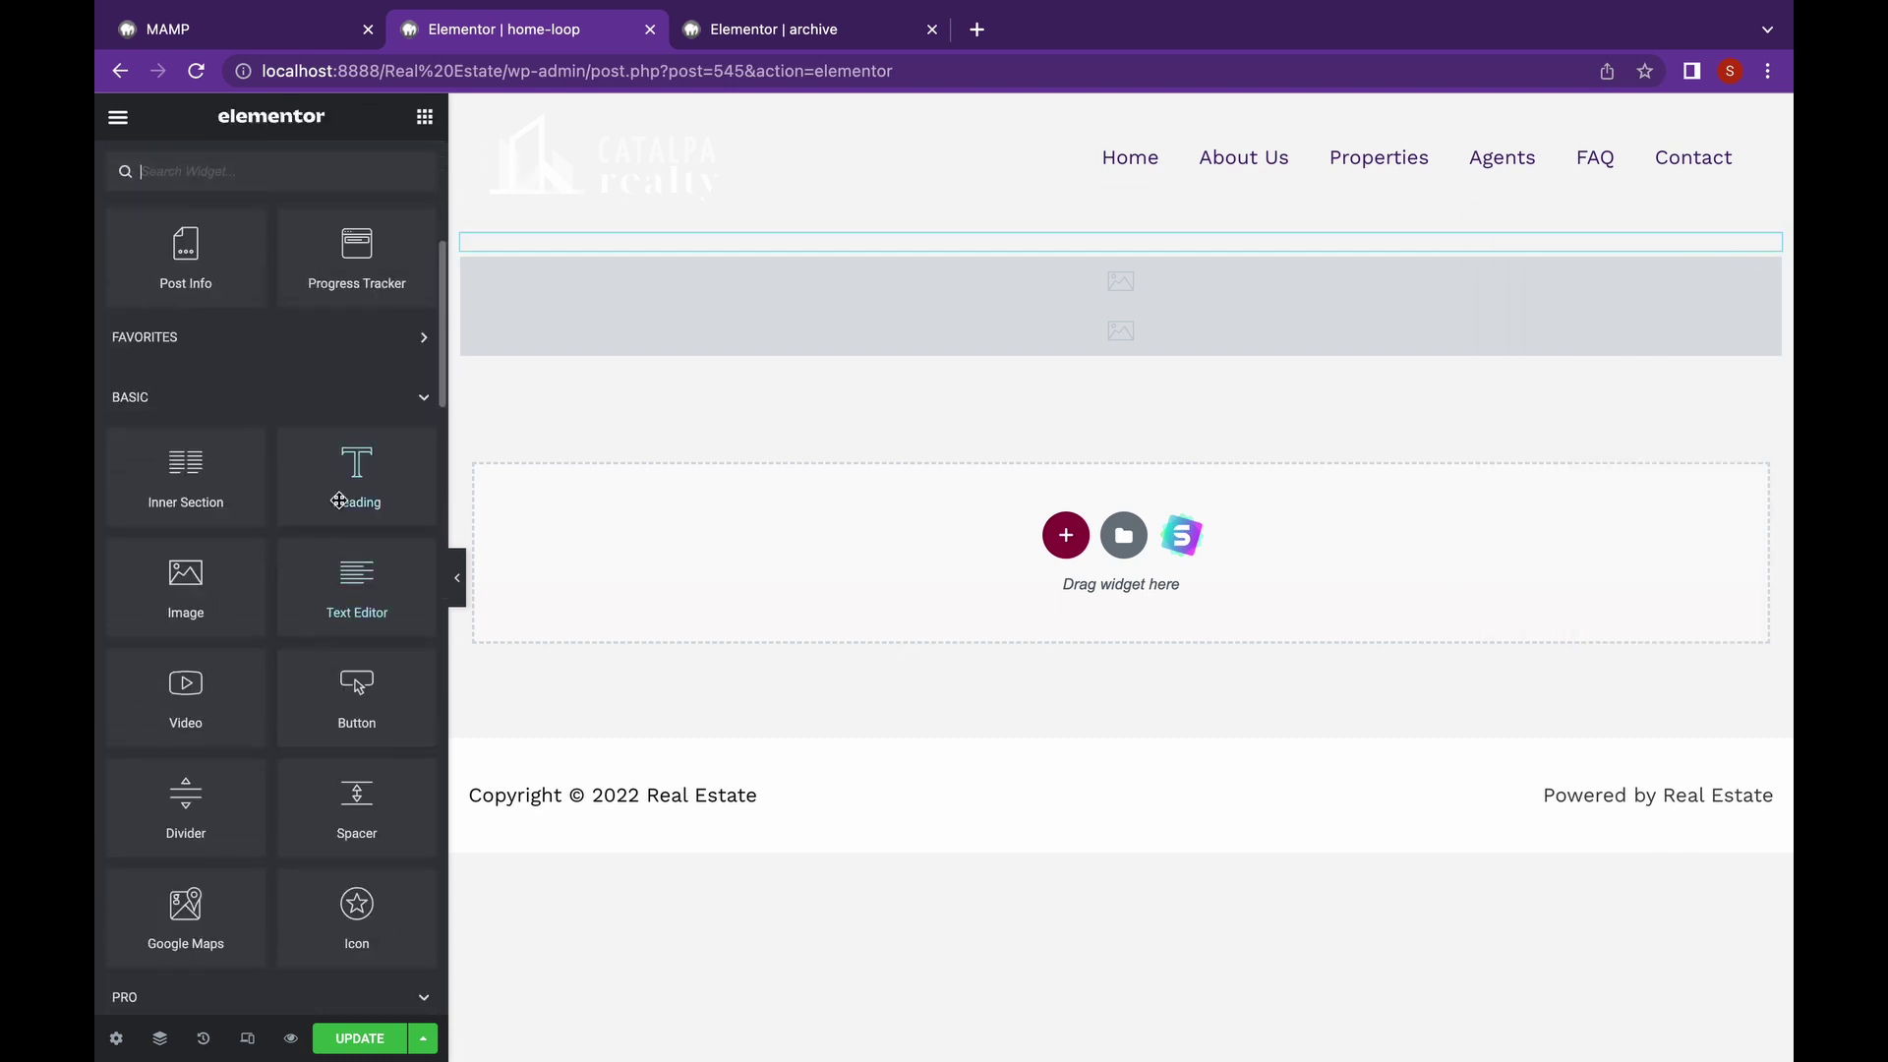
{"action": "left_click_drag", "start_coordinate": [338, 501], "coordinate": [750, 357]}
{"action": "left_click", "coordinate": [408, 323]}
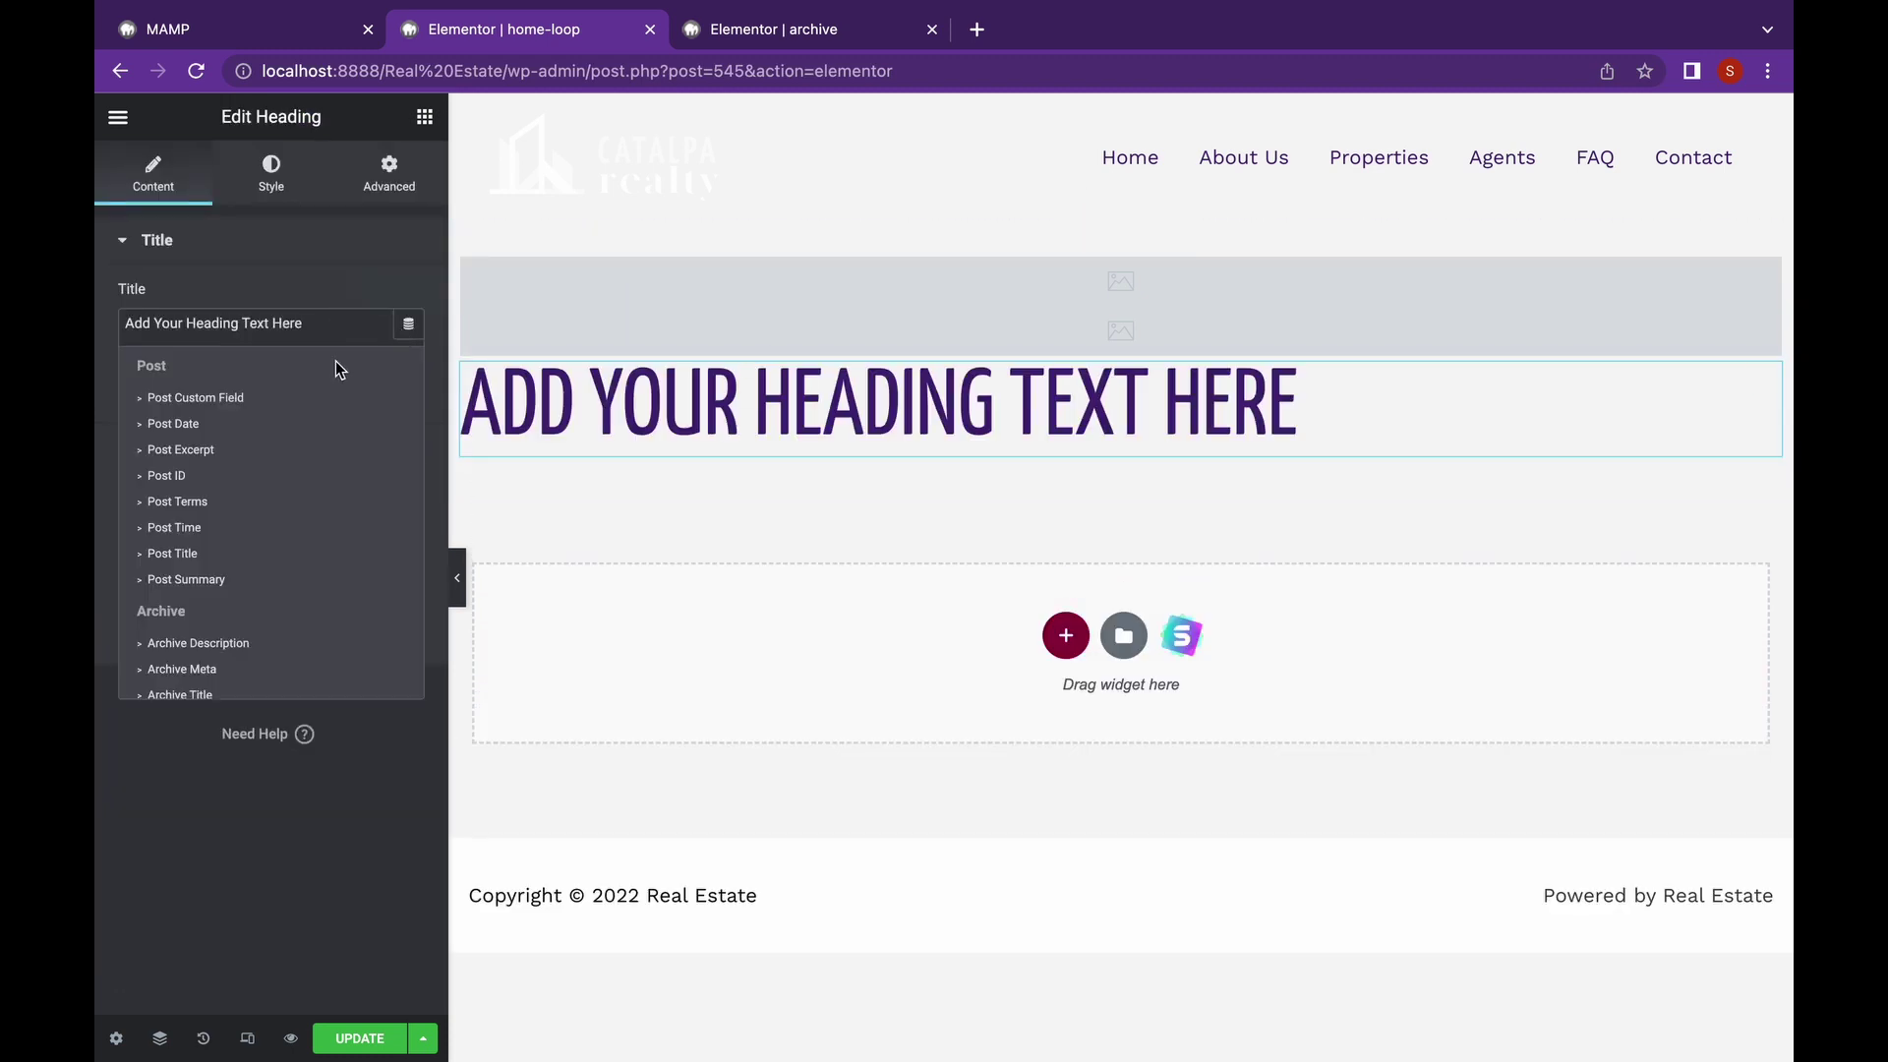
{"action": "scroll", "coordinate": [295, 541], "scroll_direction": "down", "scroll_amount": 5}
{"action": "left_click", "coordinate": [148, 676]}
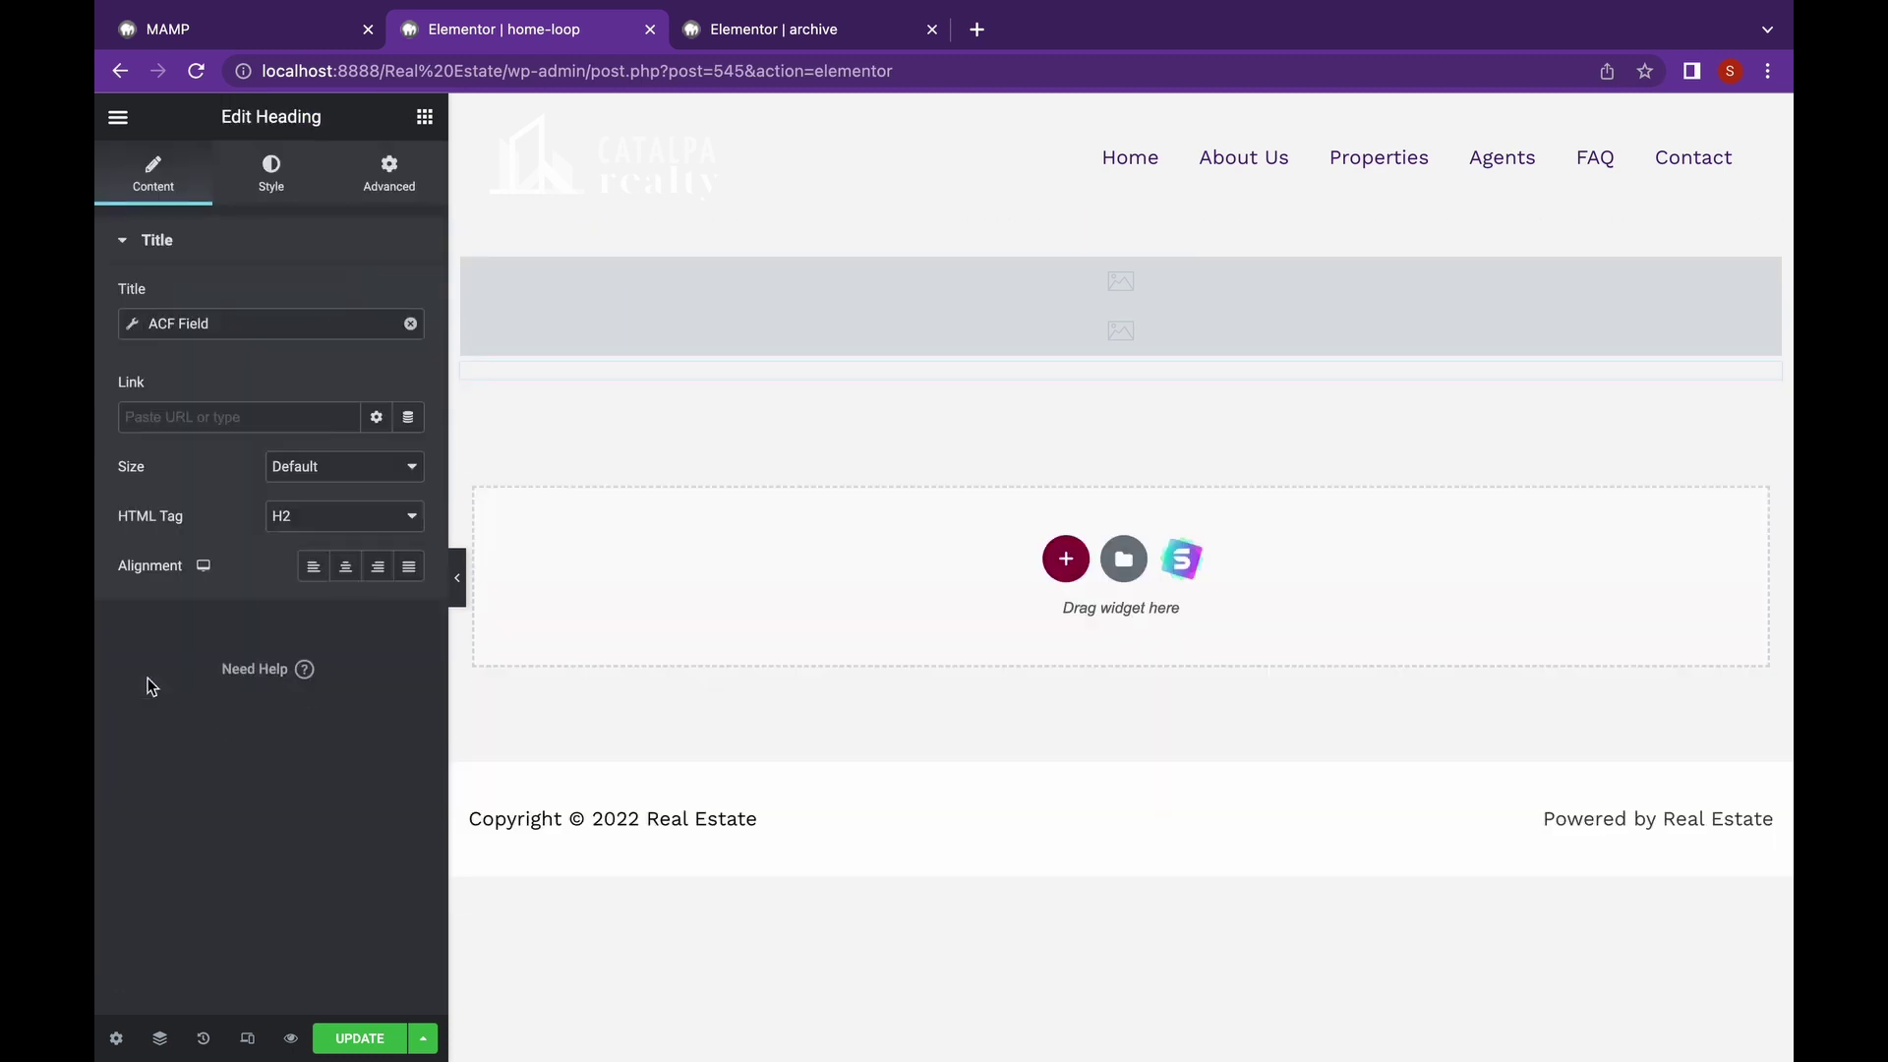
{"action": "left_click", "coordinate": [136, 326]}
{"action": "left_click", "coordinate": [367, 434]}
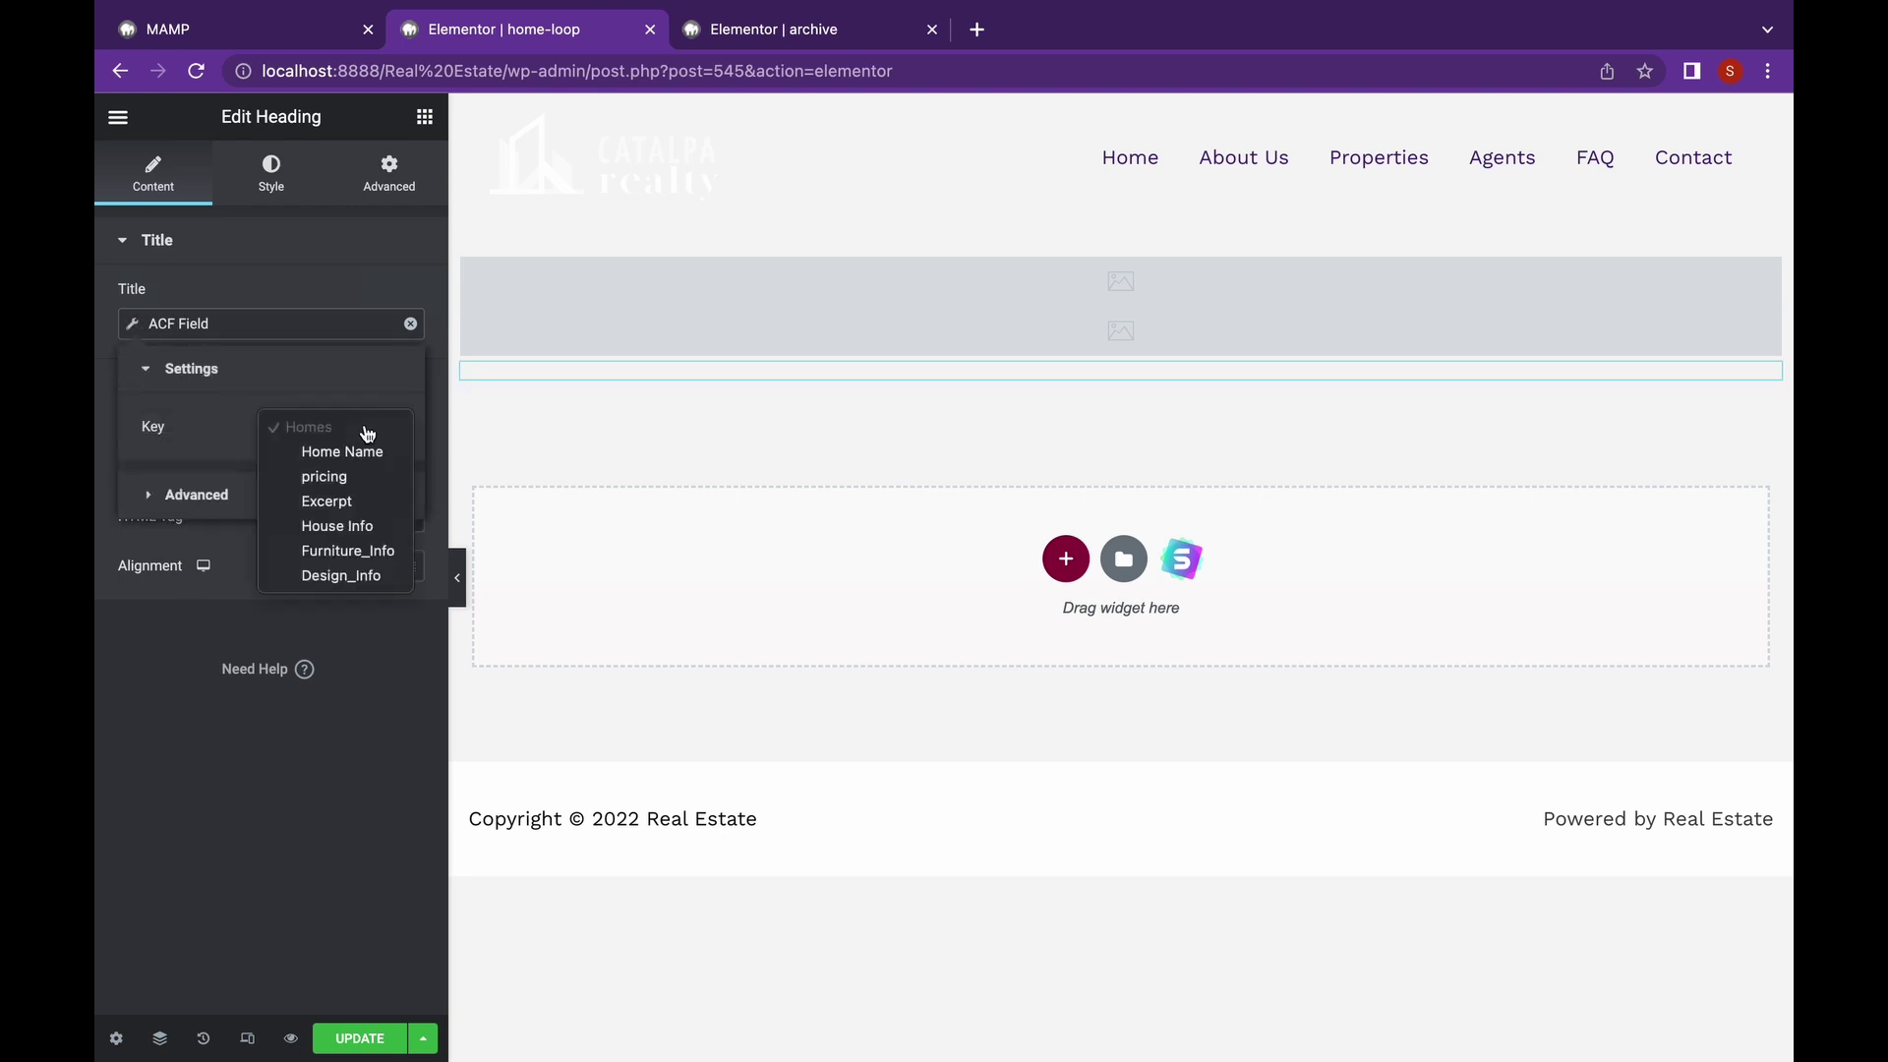
{"action": "left_click", "coordinate": [369, 478]}
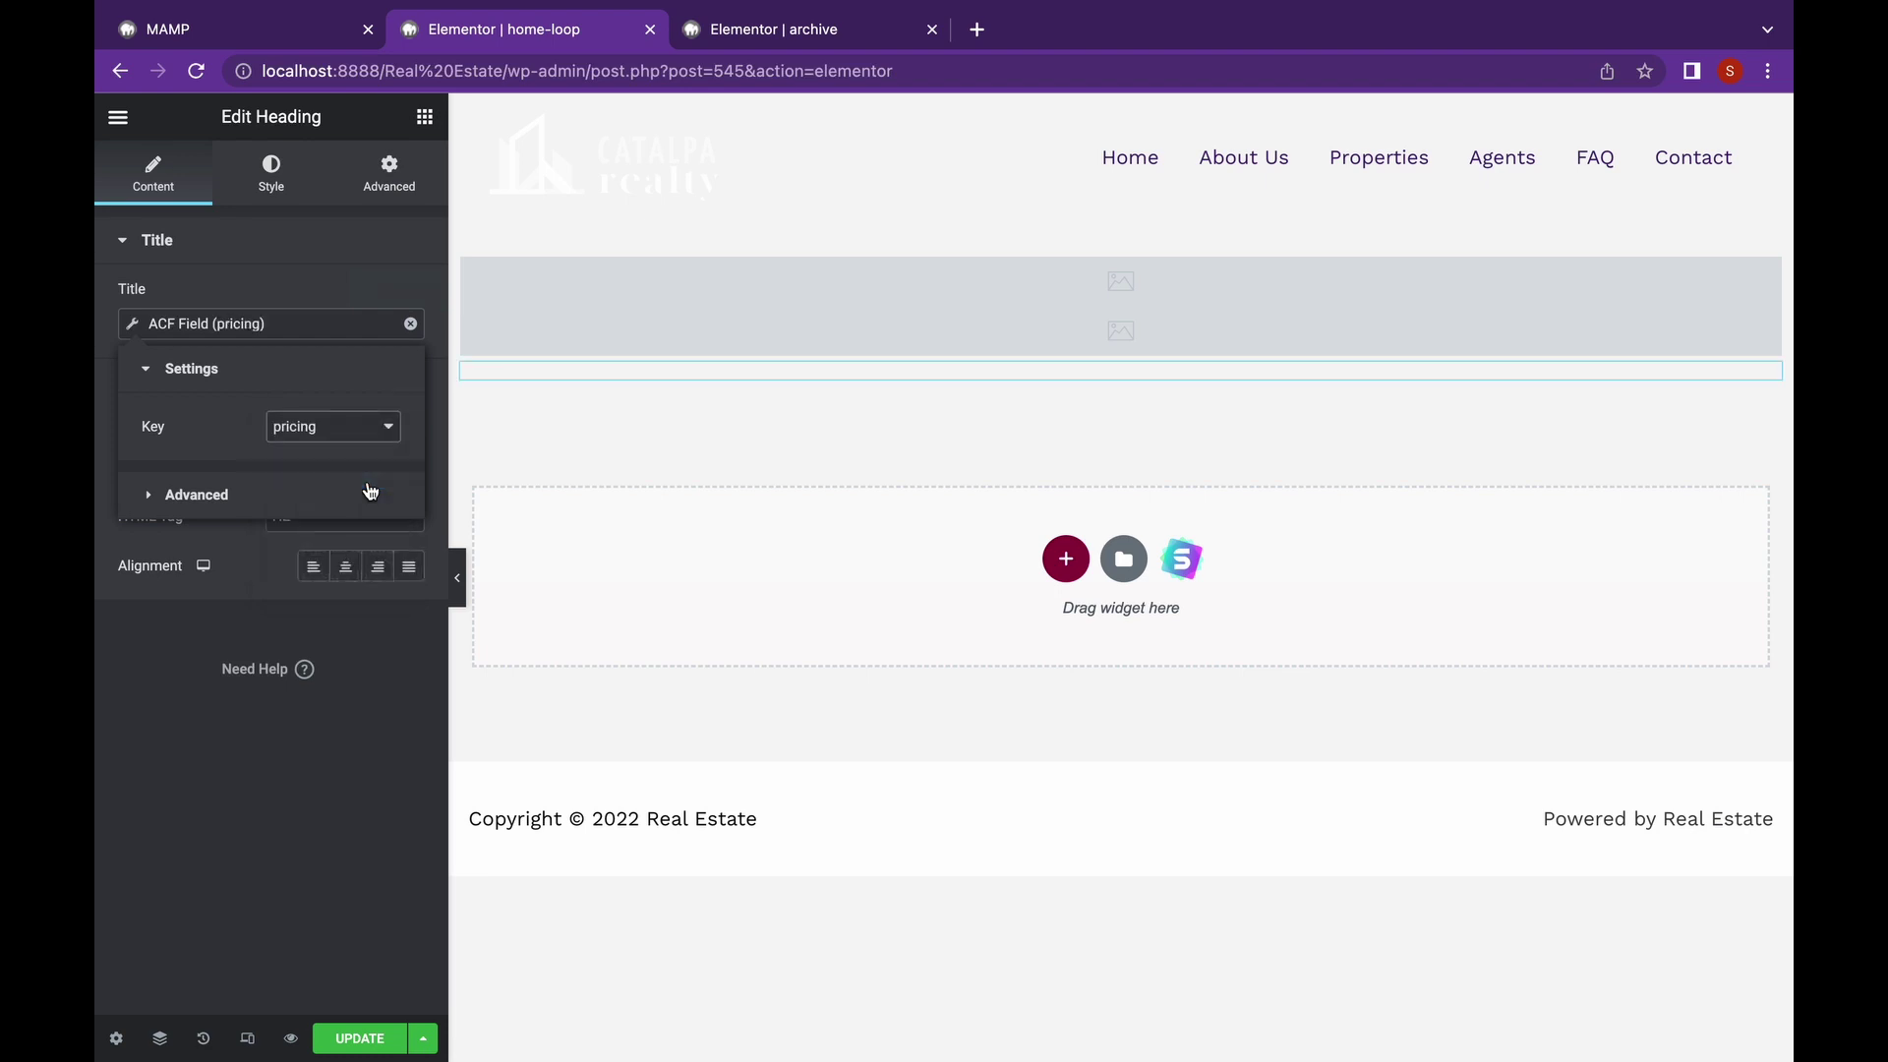
{"action": "left_click", "coordinate": [346, 634]}
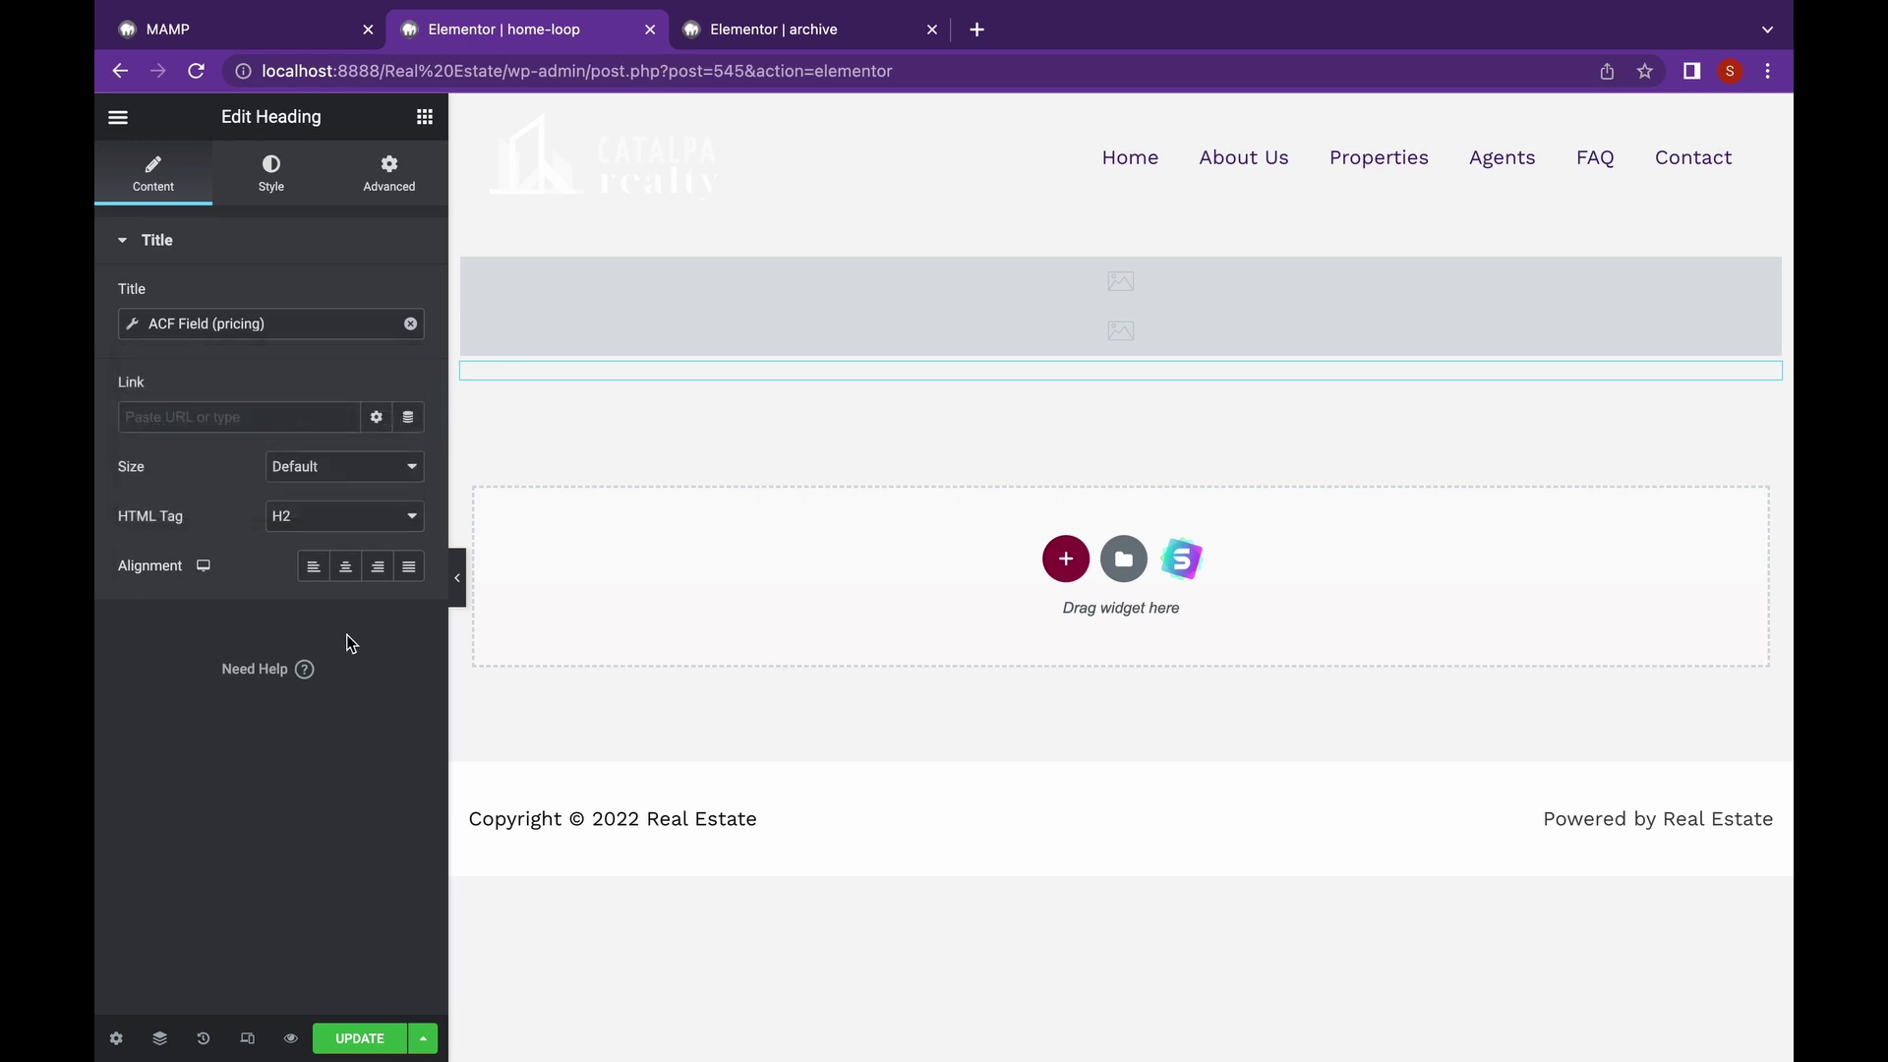
- Make the home name heading's text colour white
{"action": "left_click", "coordinate": [586, 234]}
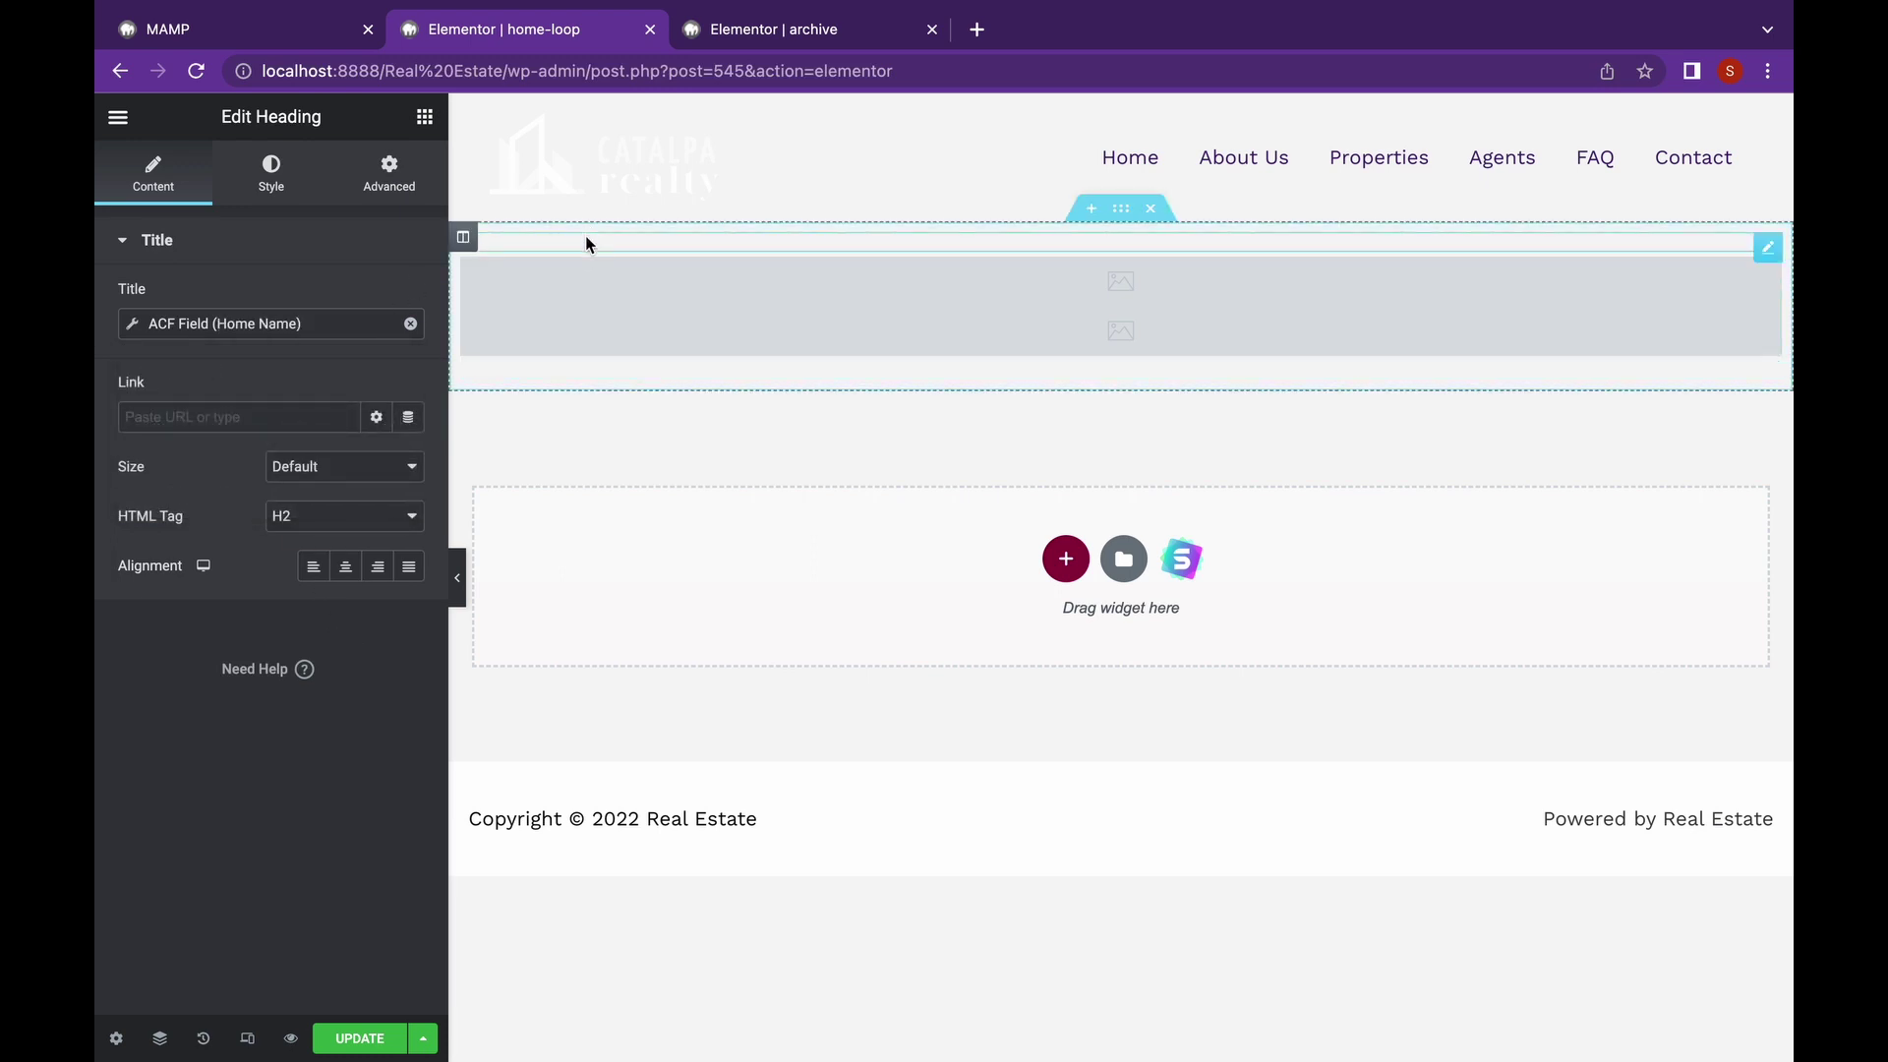
{"action": "left_click", "coordinate": [285, 173]}
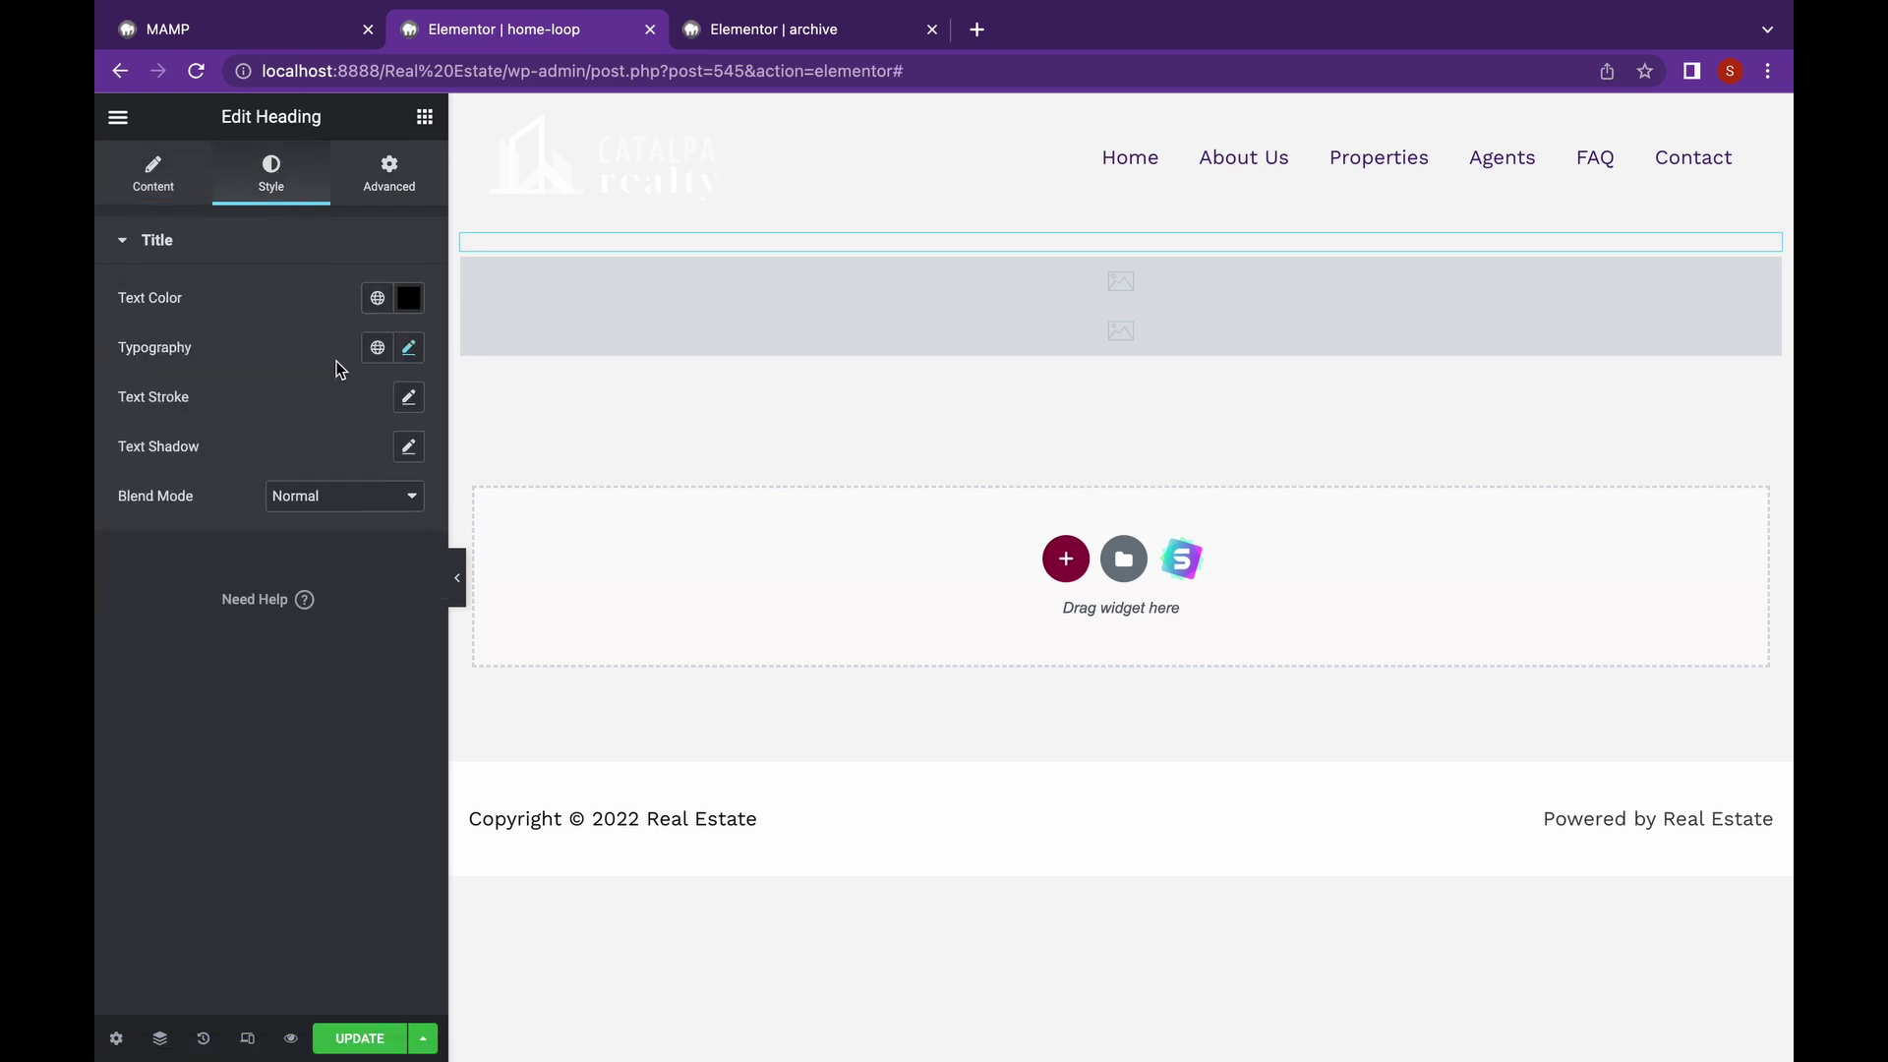
{"action": "left_click", "coordinate": [409, 298]}
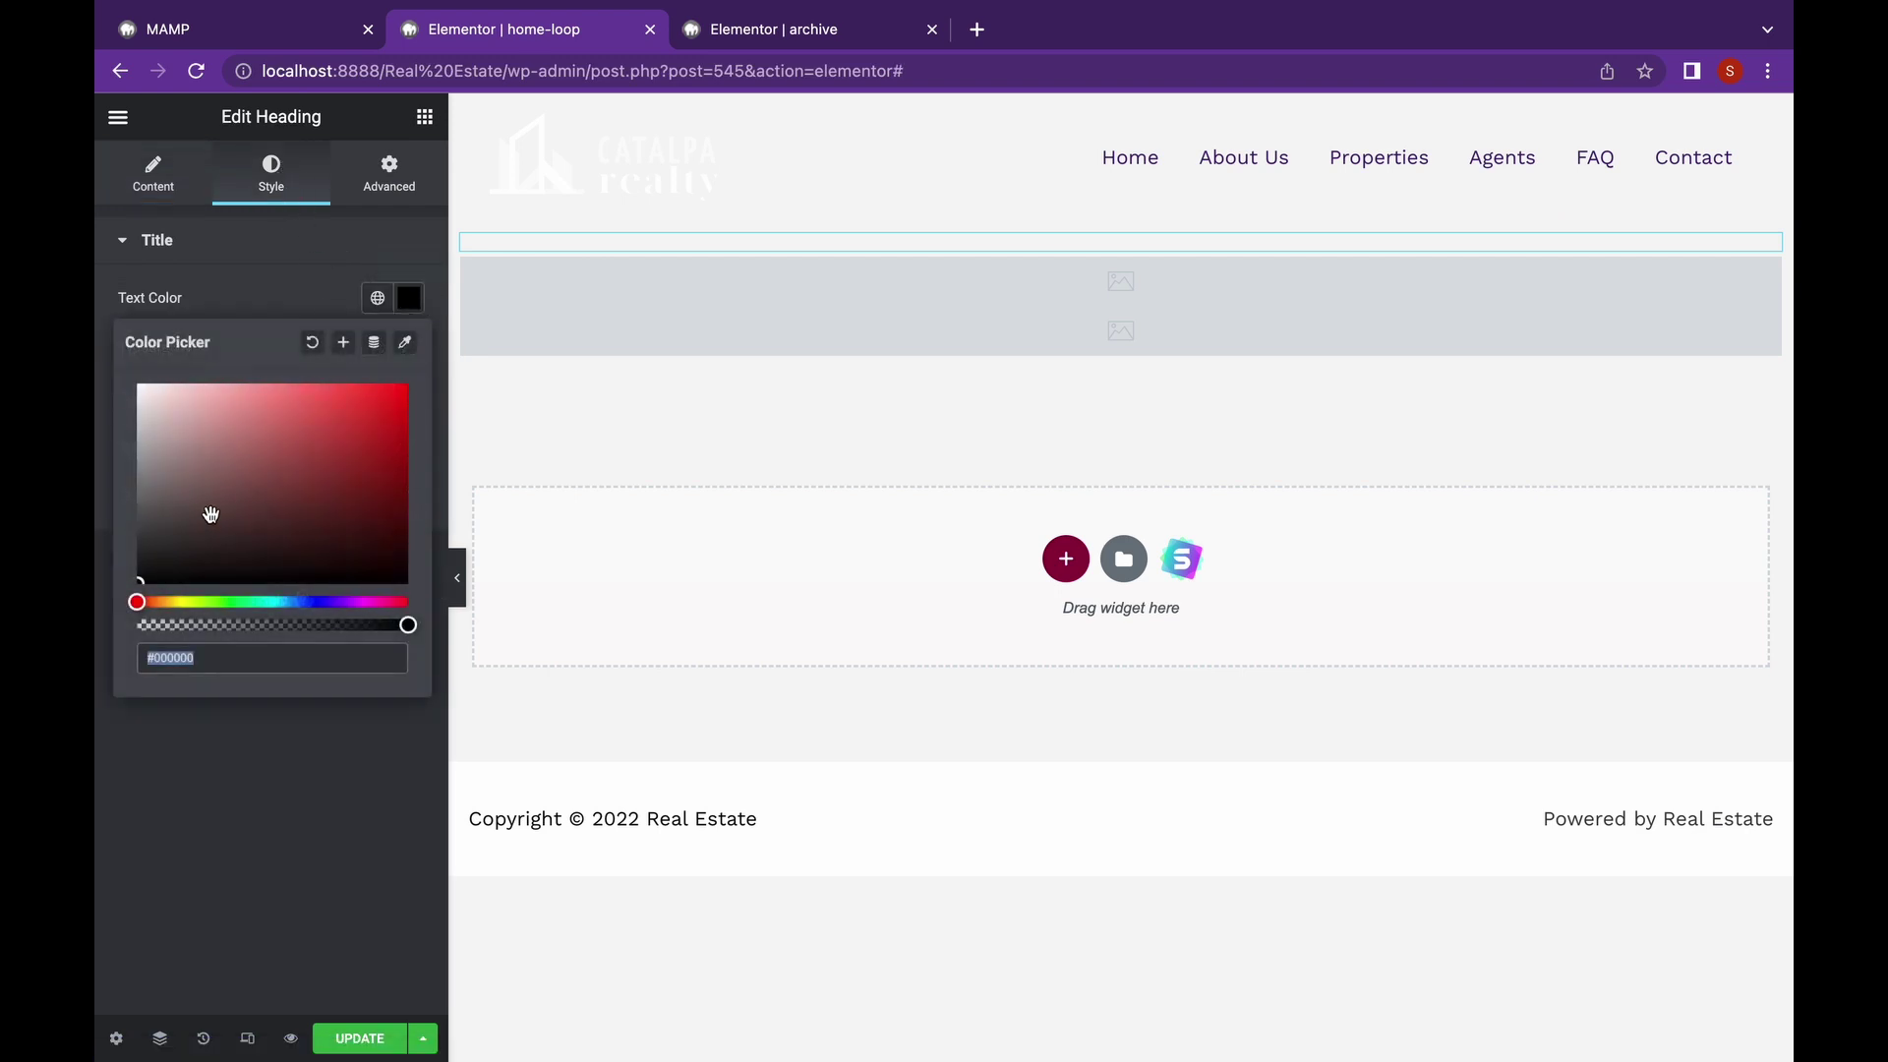
{"action": "left_click_drag", "start_coordinate": [203, 514], "coordinate": [126, 387]}
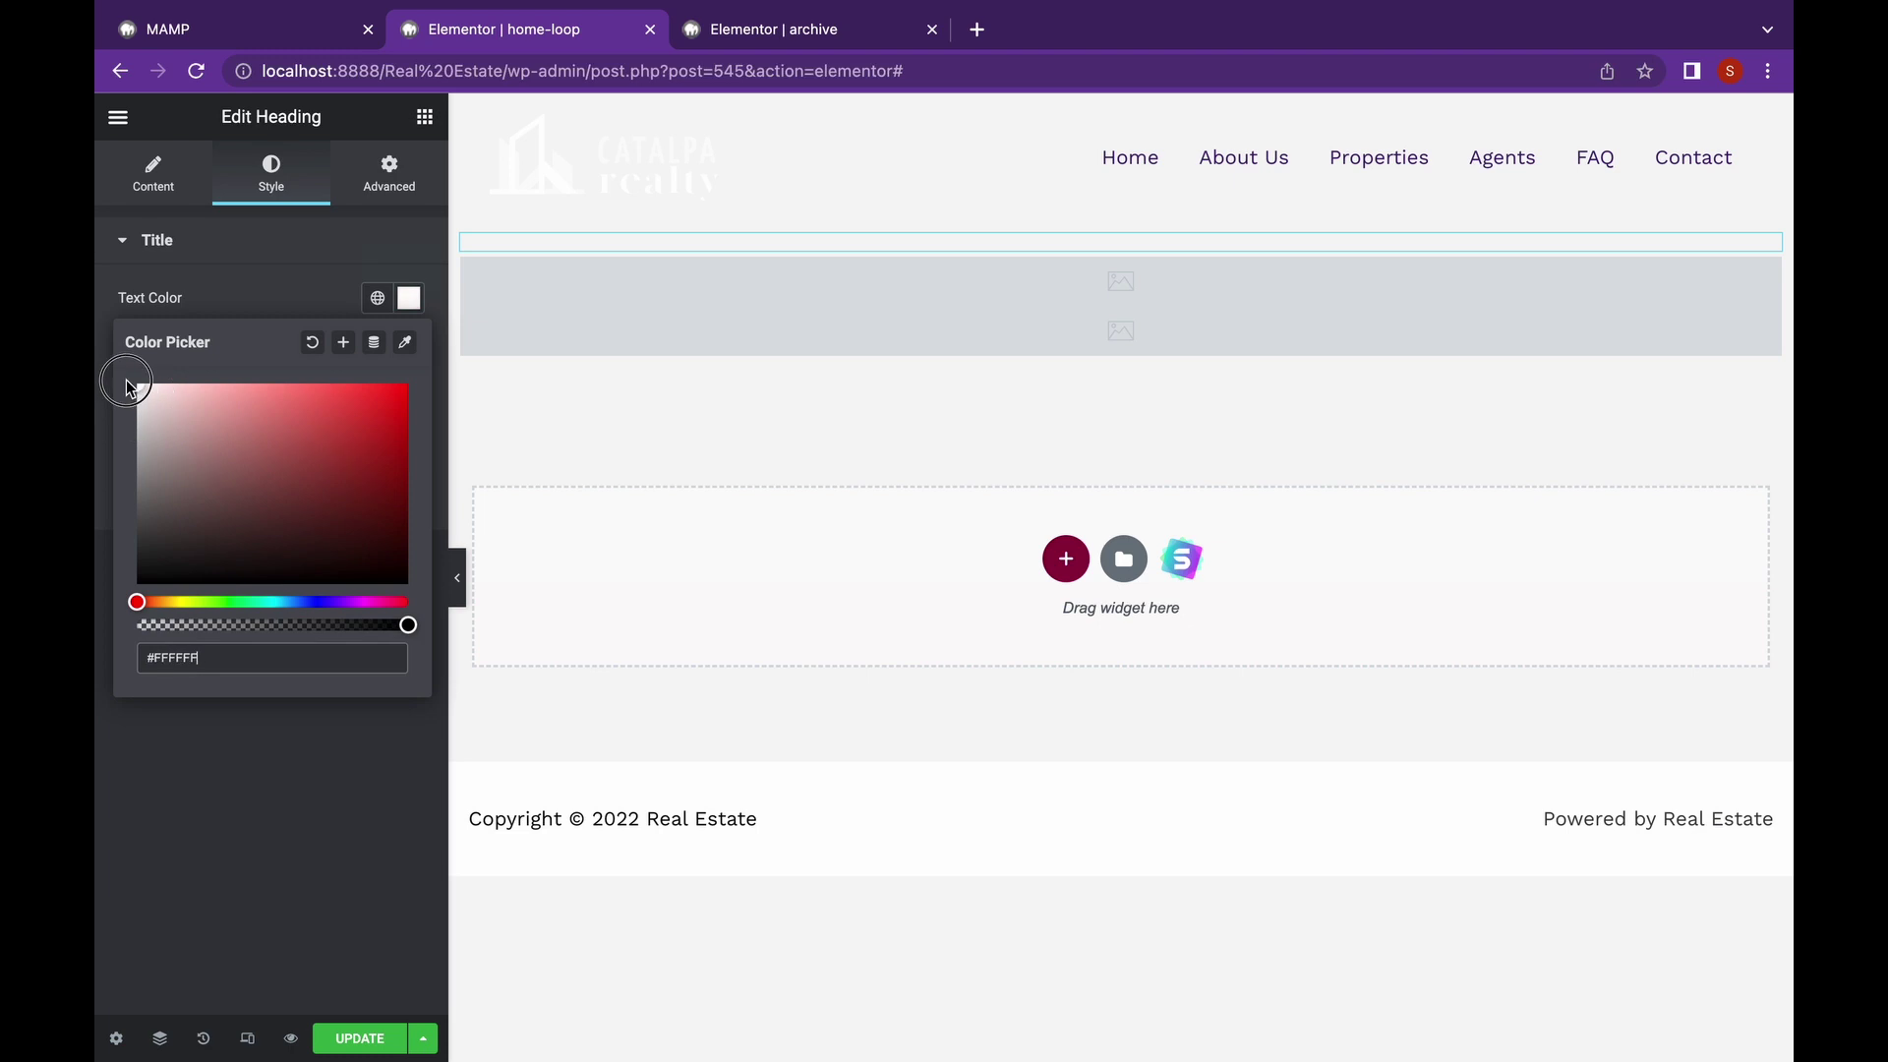
{"action": "left_click", "coordinate": [236, 776]}
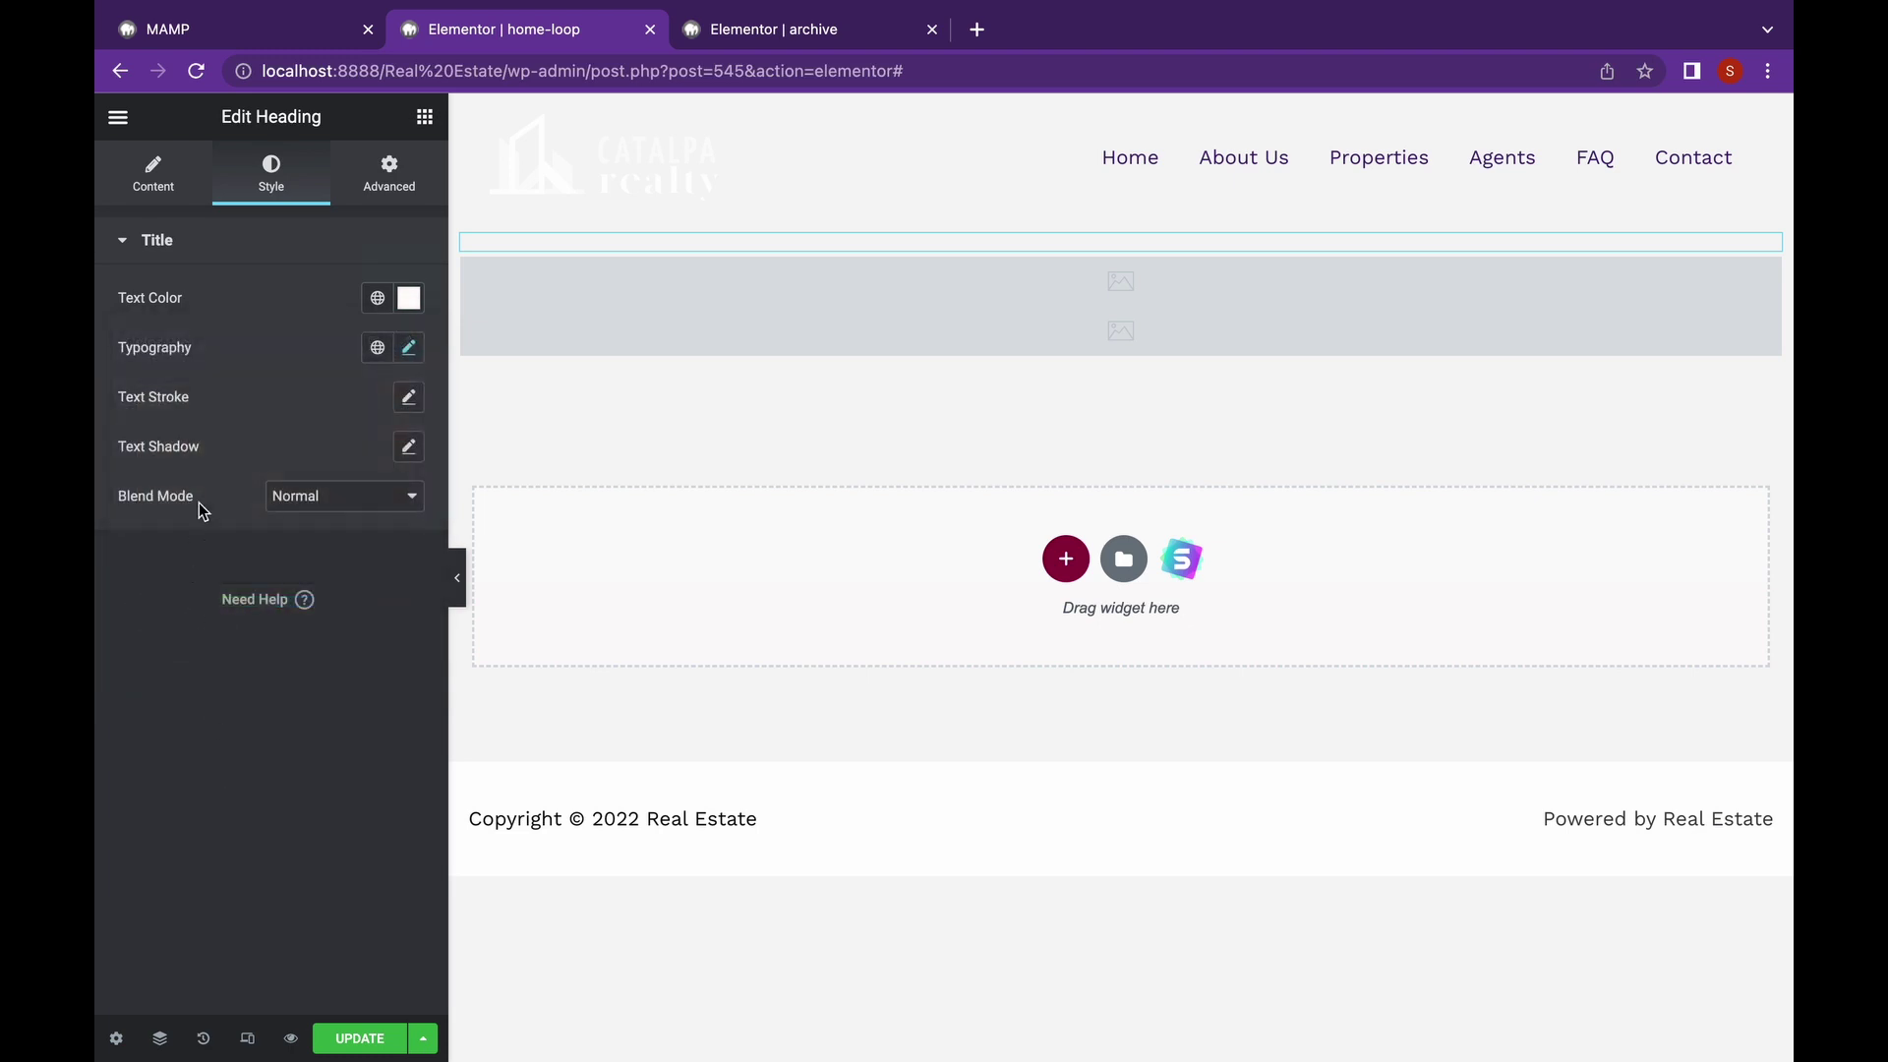
- Give the title heading a classic purple #9937FF background
{"action": "left_click", "coordinate": [371, 162]}
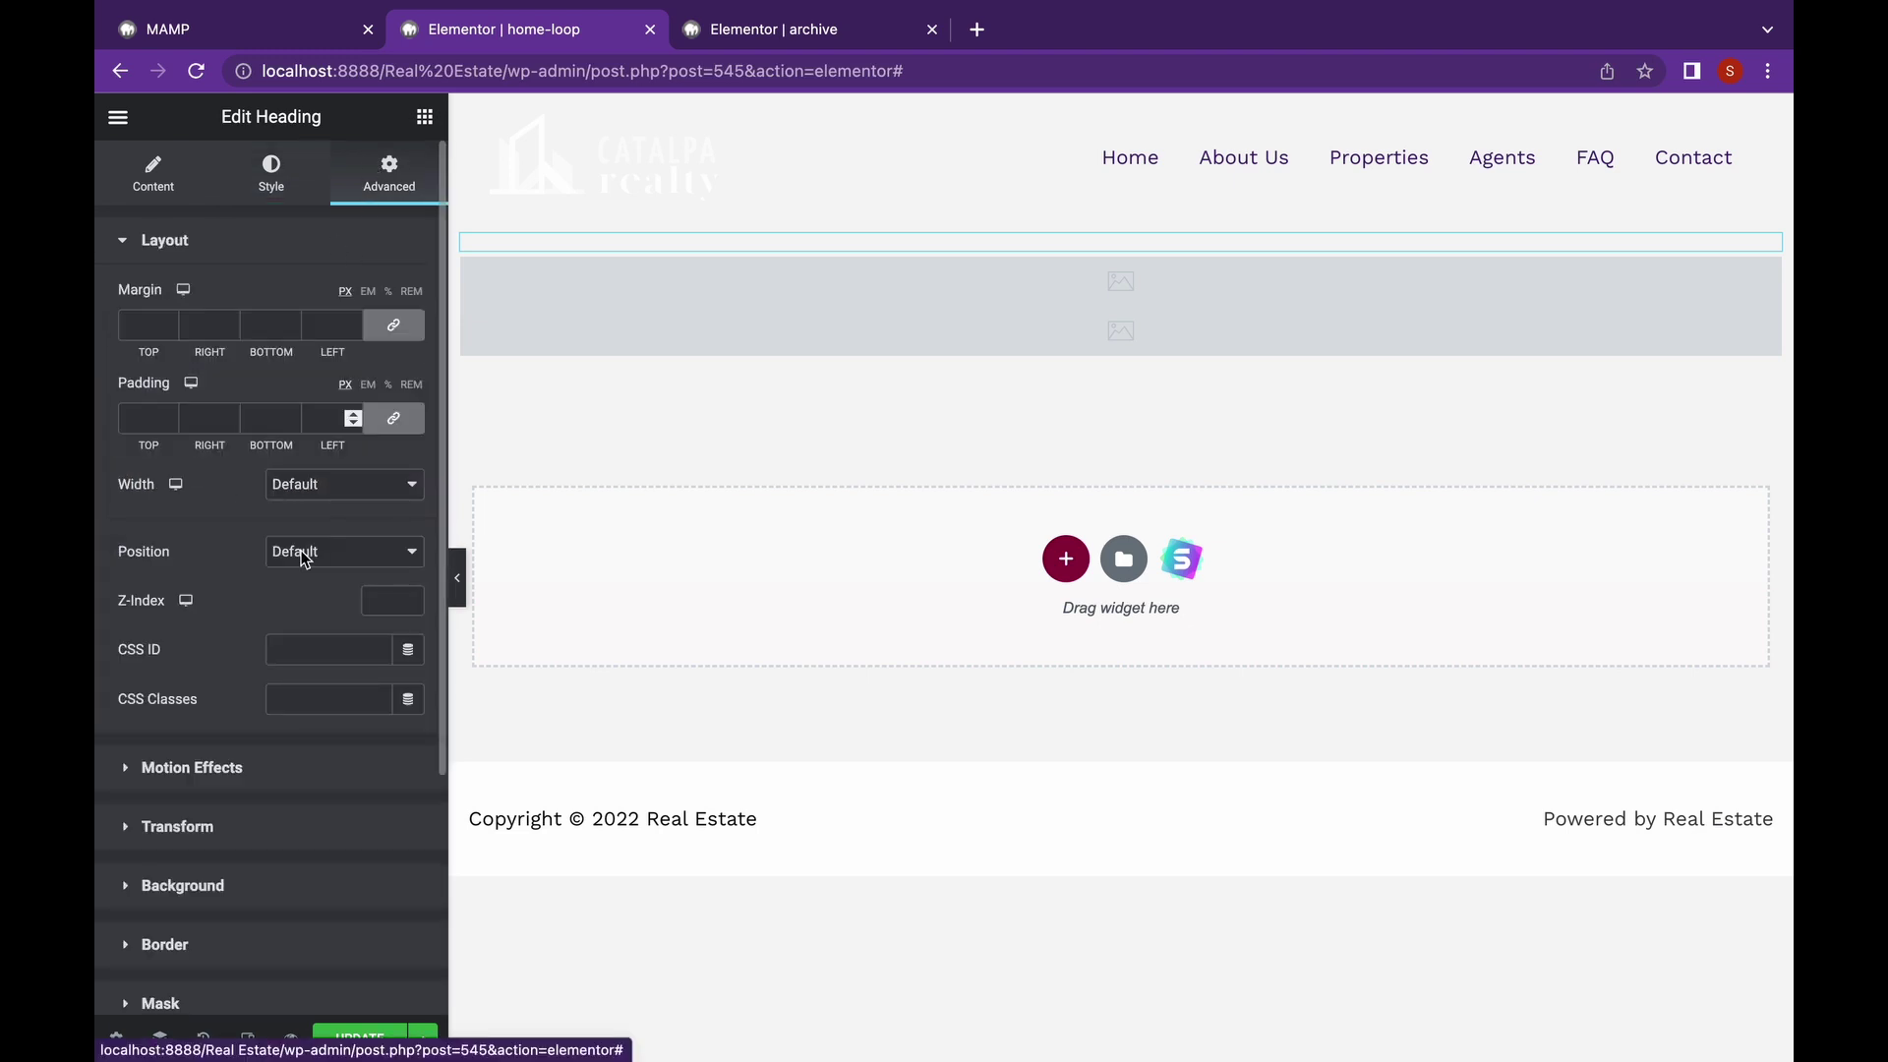
{"action": "scroll", "coordinate": [295, 637], "scroll_direction": "down", "scroll_amount": 3}
{"action": "left_click", "coordinate": [286, 658]}
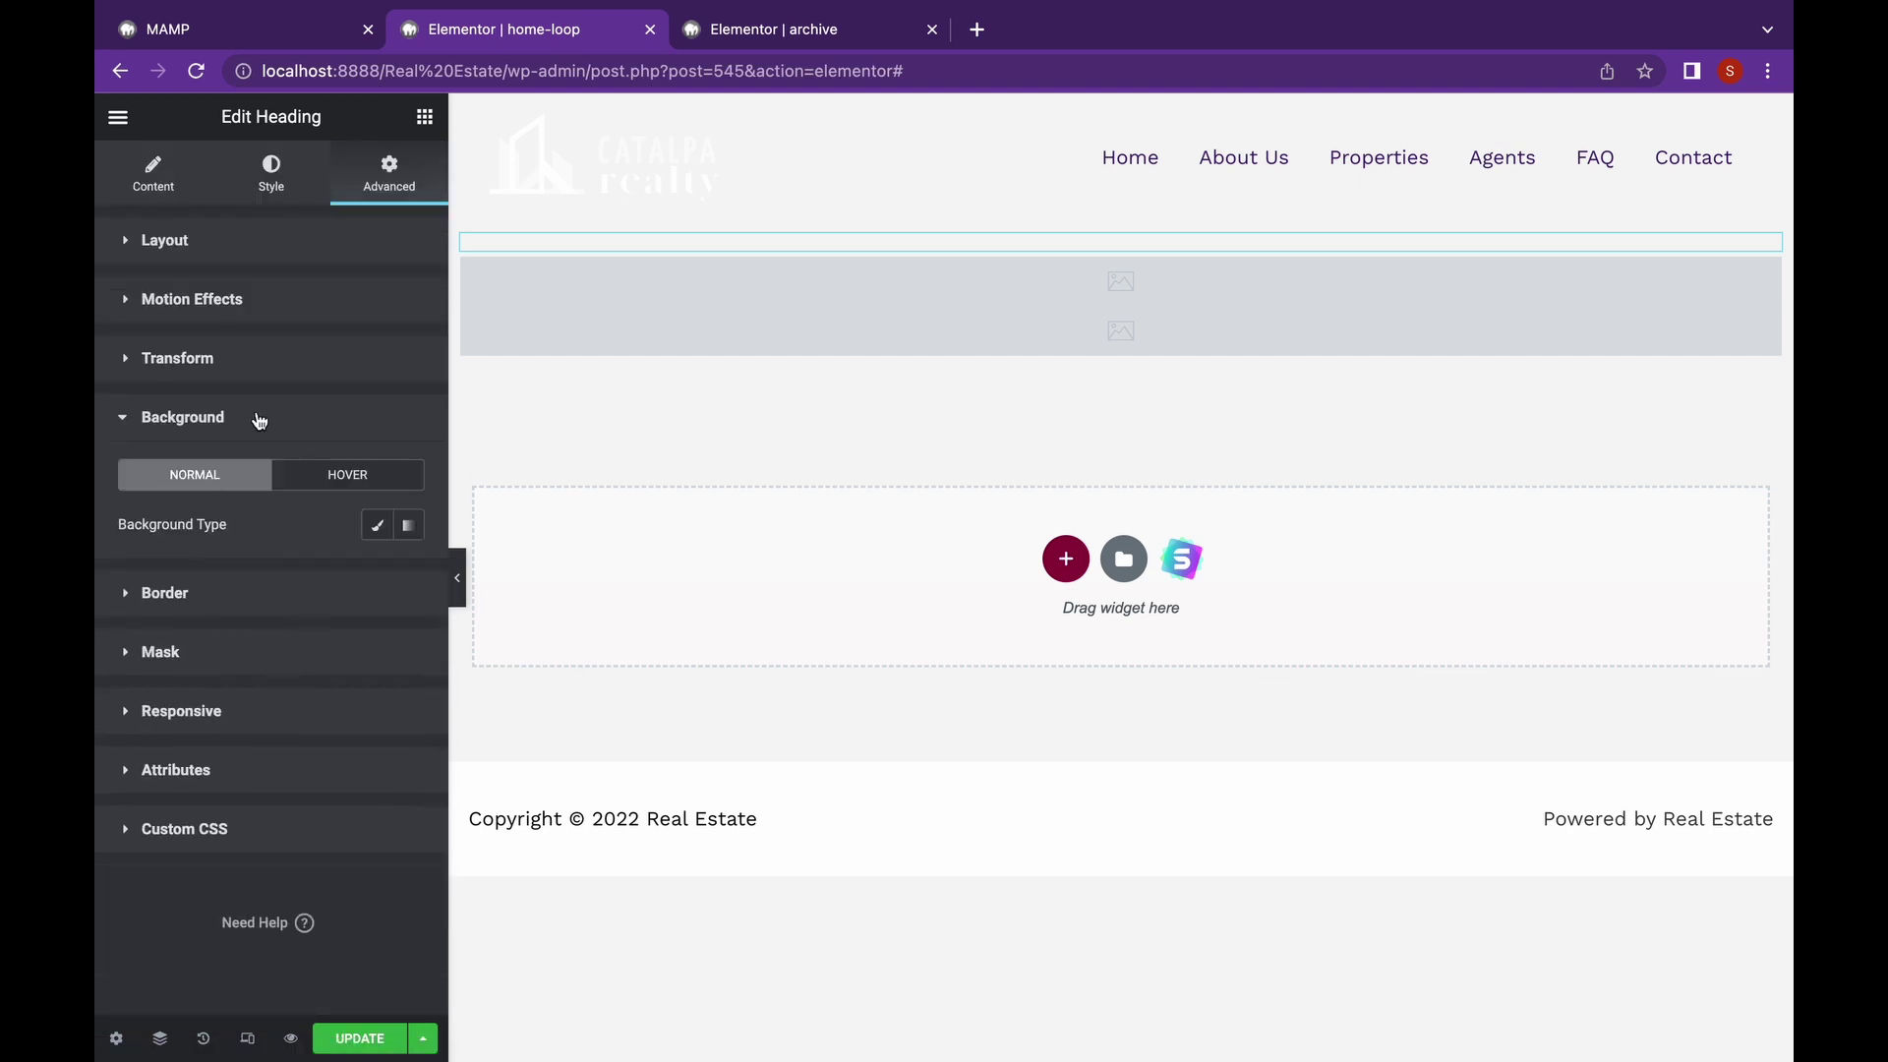
{"action": "left_click", "coordinate": [377, 524]}
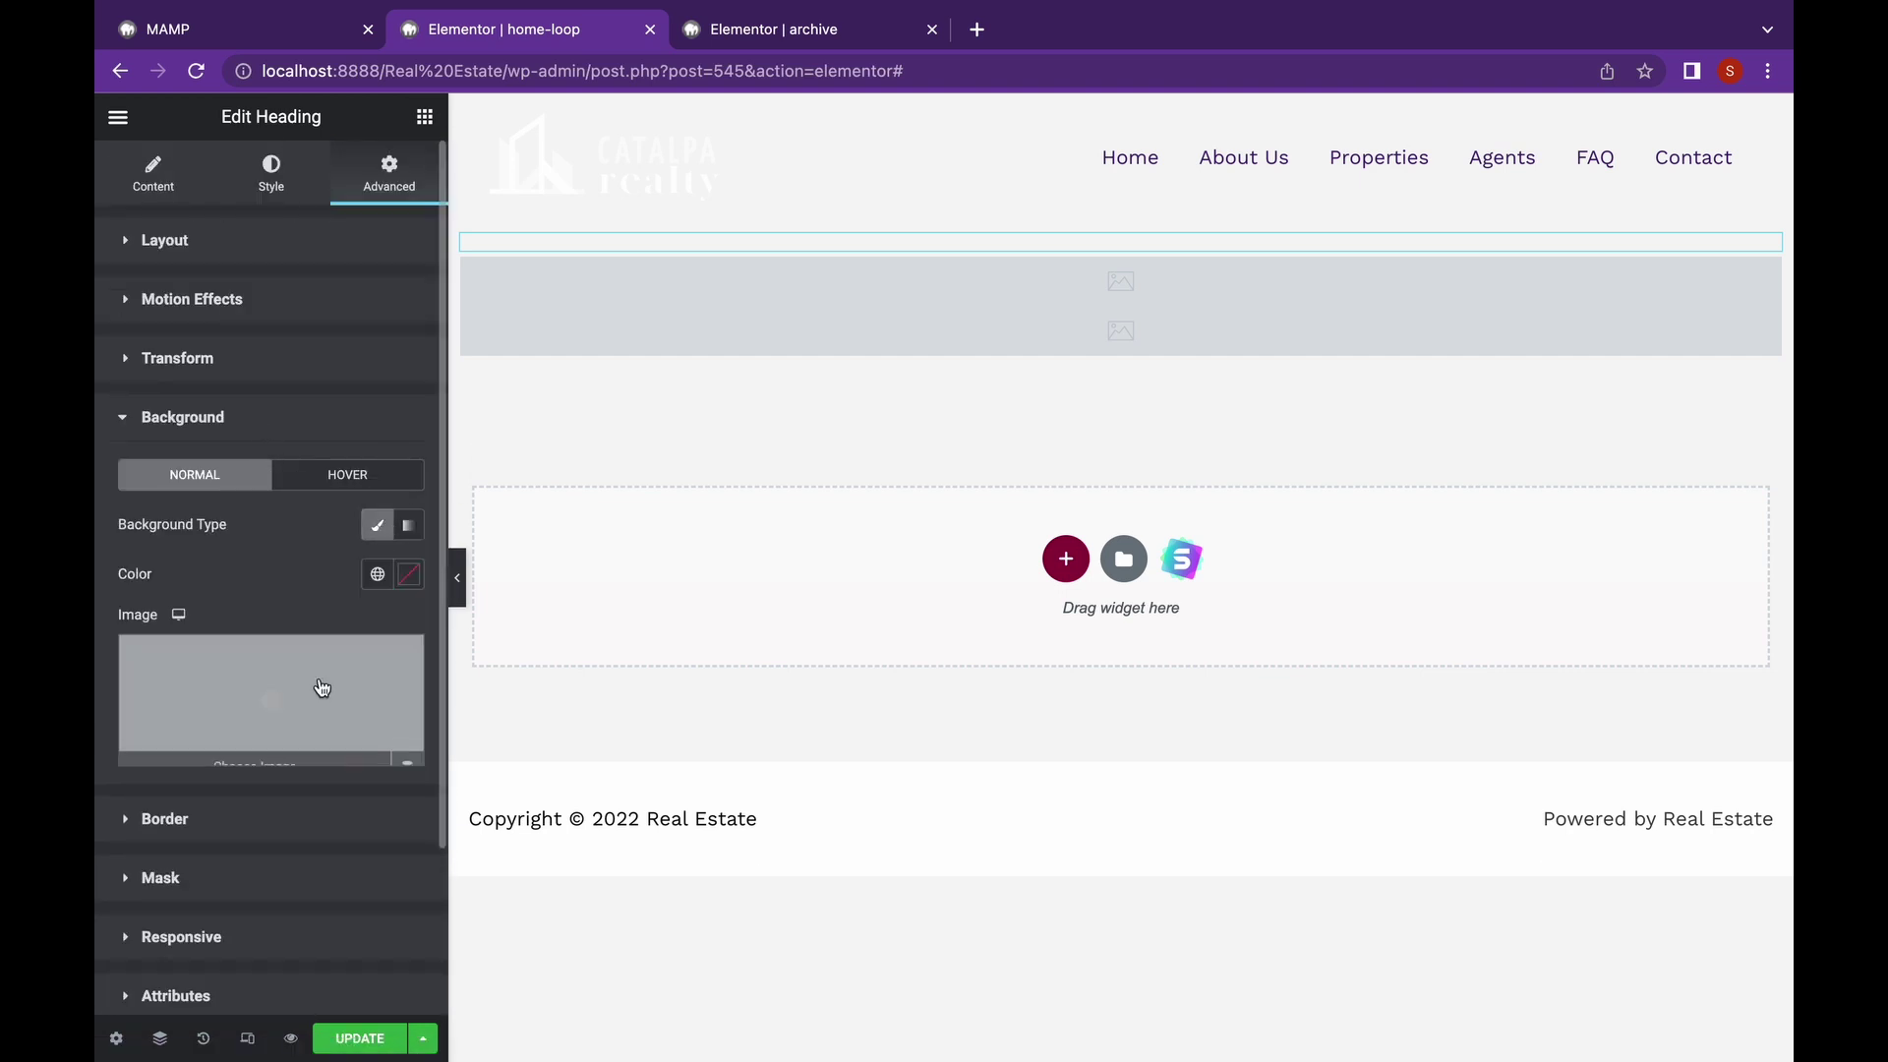
{"action": "left_click", "coordinate": [408, 574]}
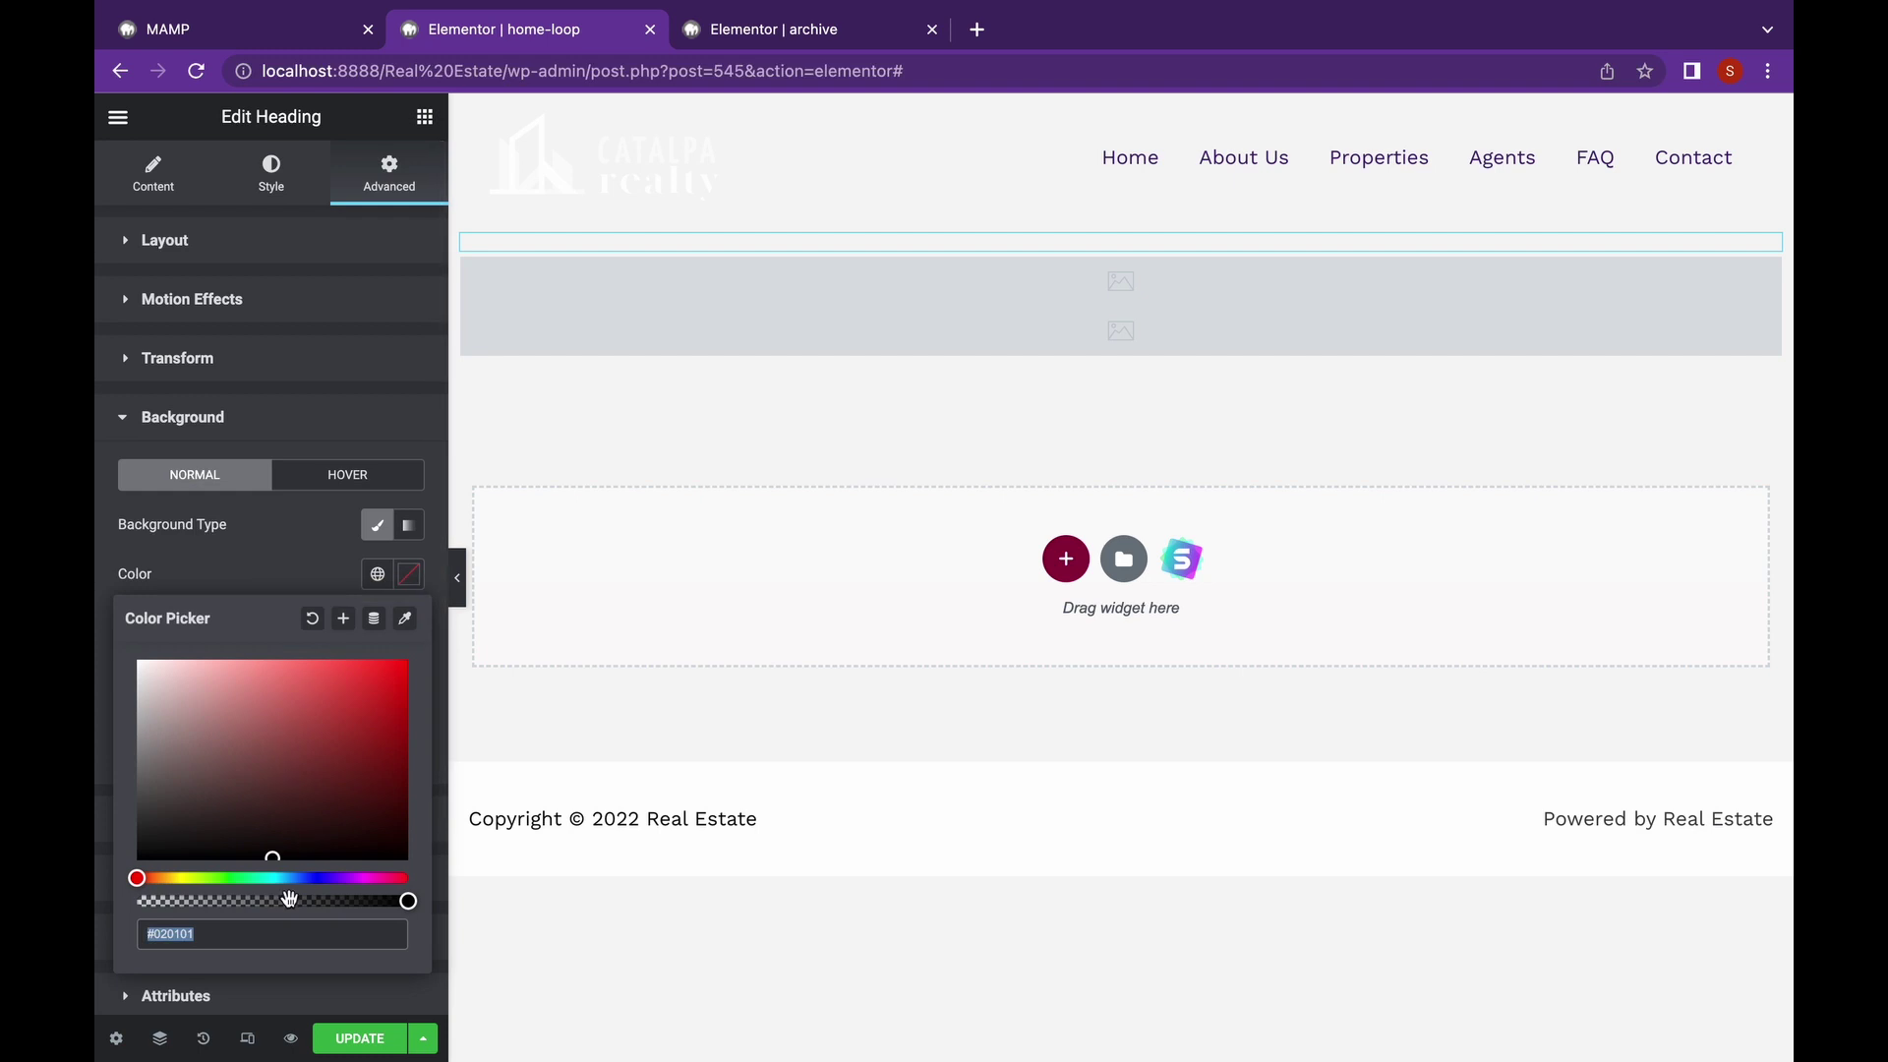
{"action": "left_click", "coordinate": [340, 878]}
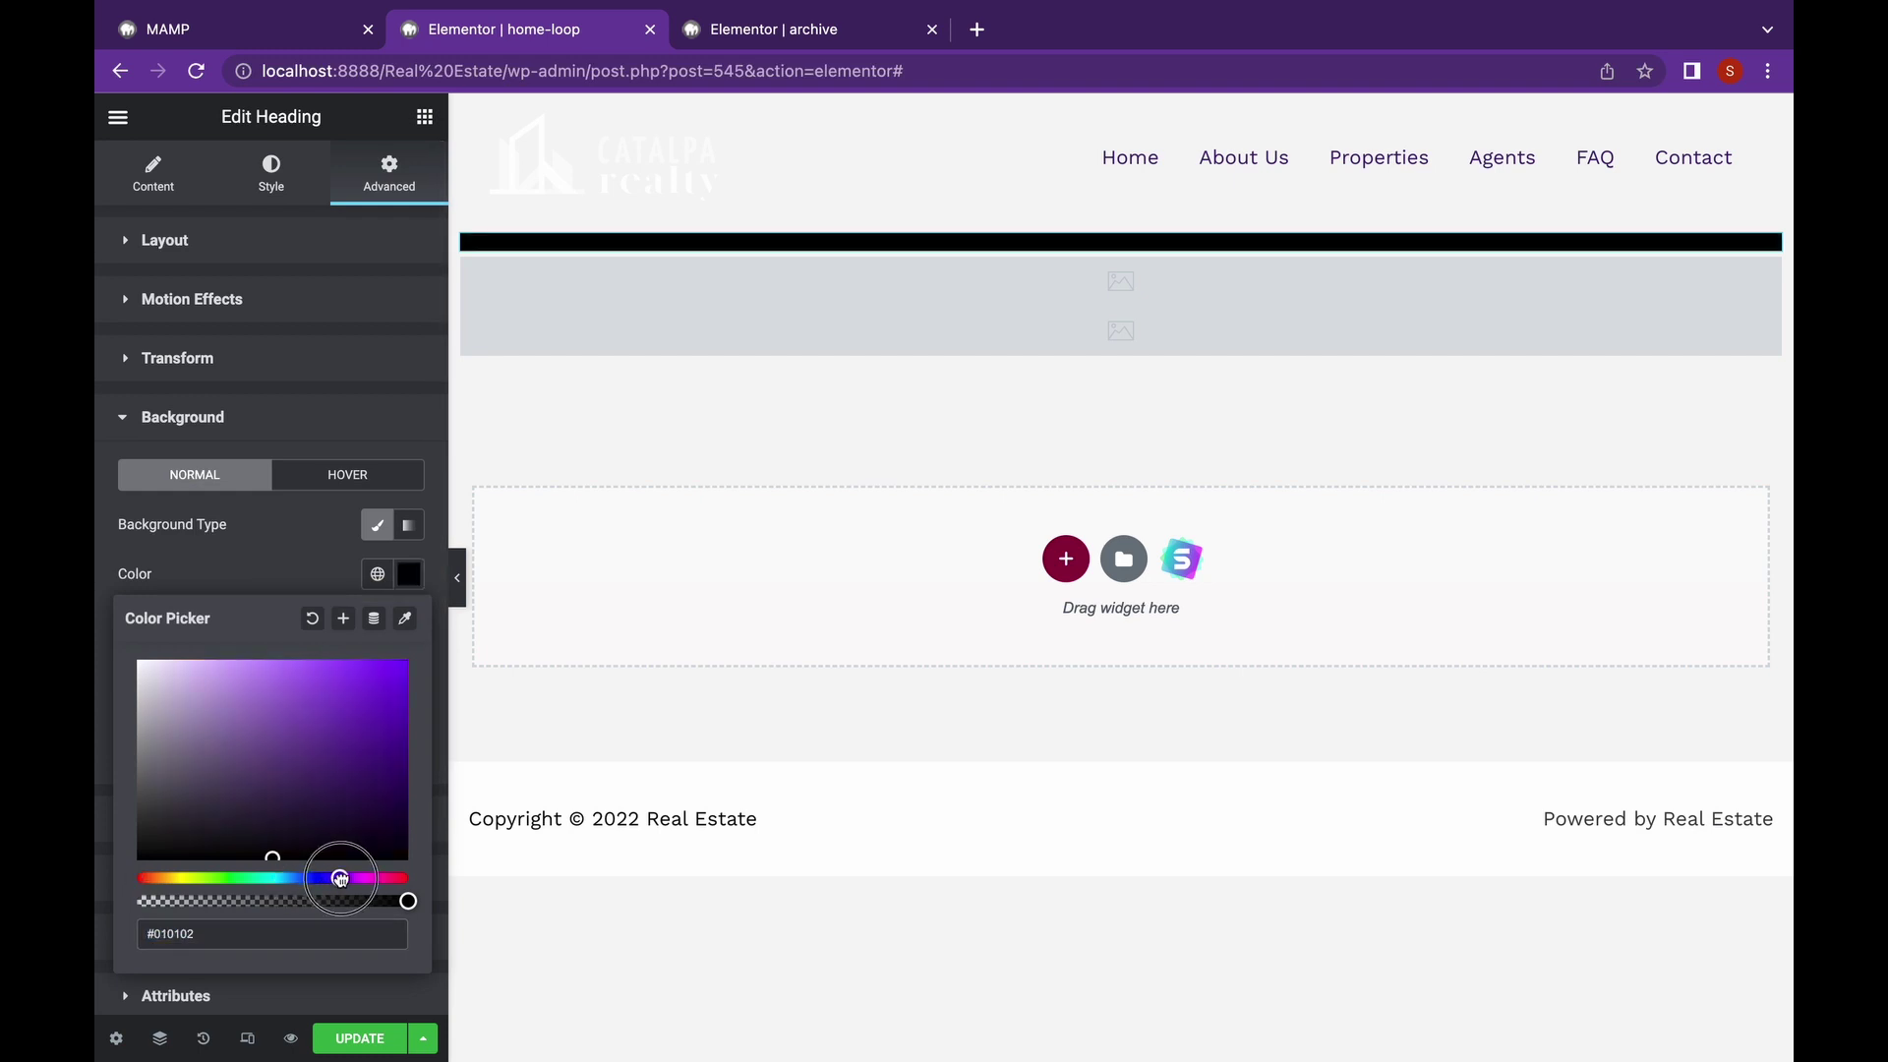
{"action": "left_click_drag", "start_coordinate": [291, 707], "coordinate": [352, 657]}
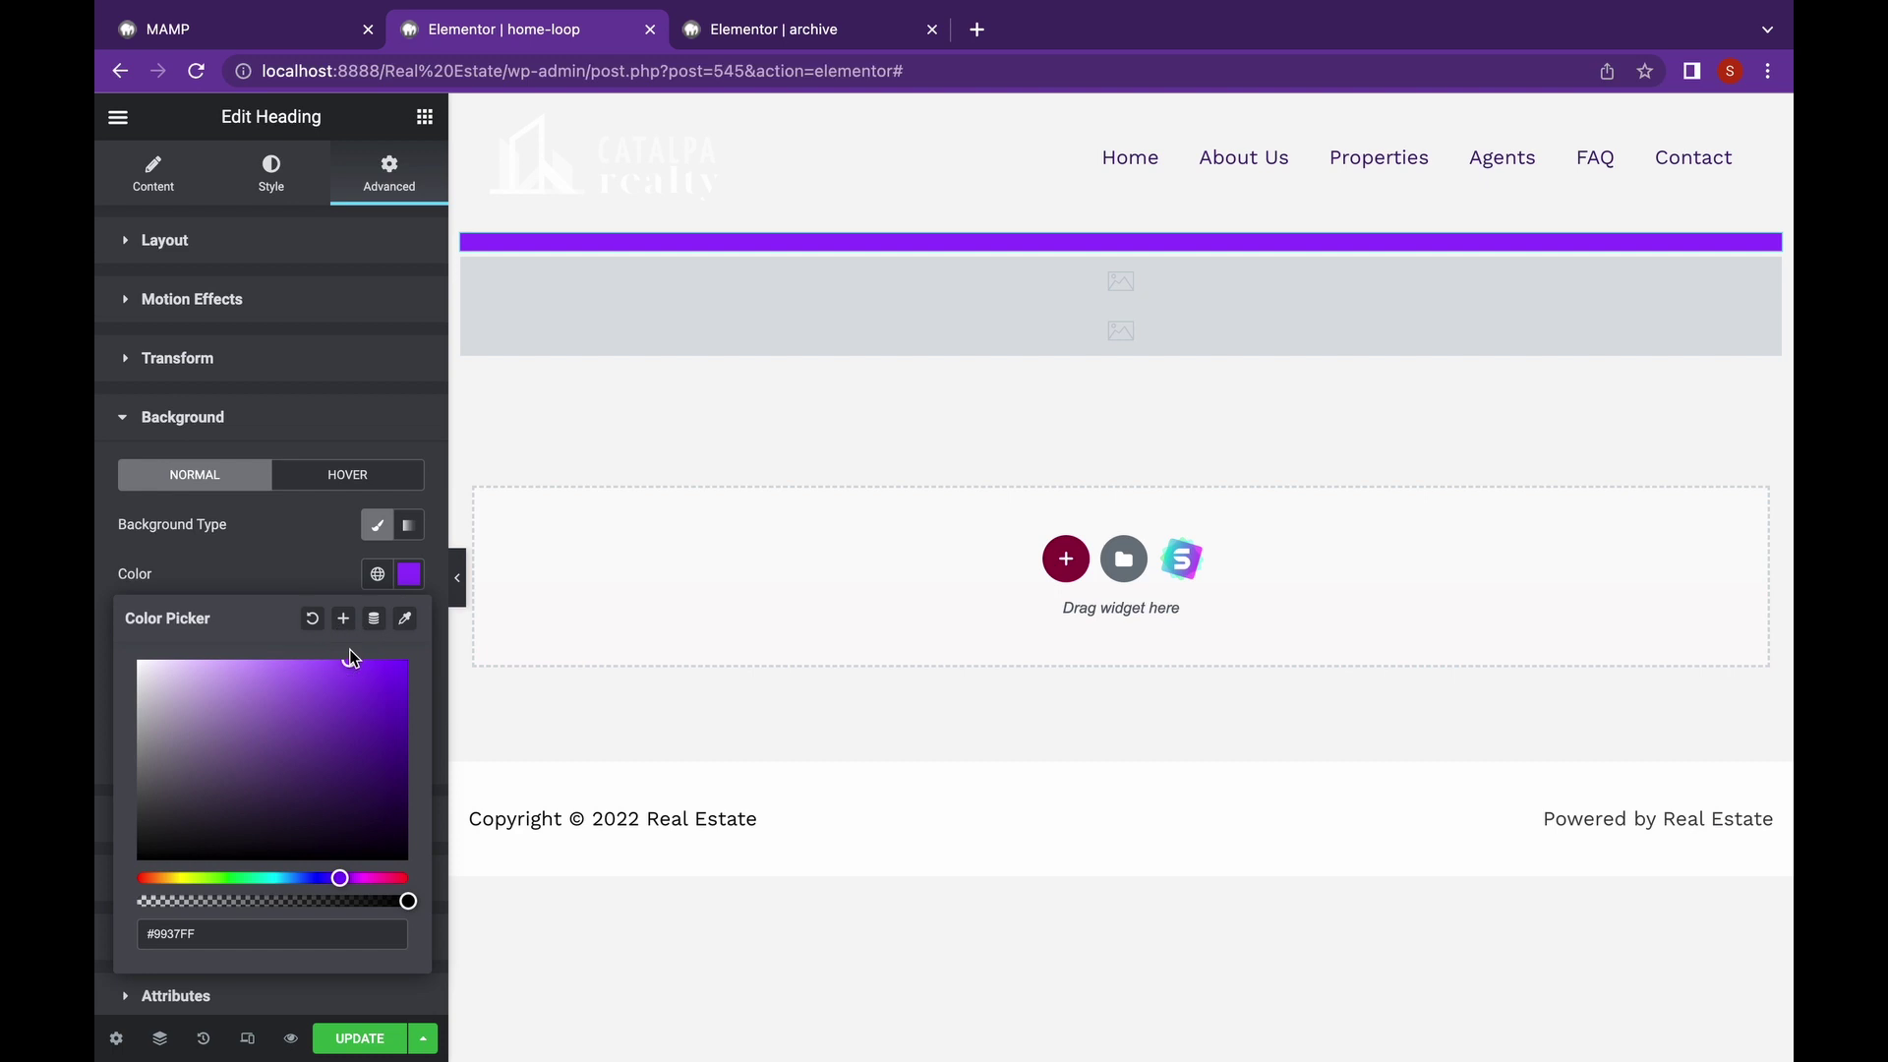
{"action": "left_click", "coordinate": [308, 551]}
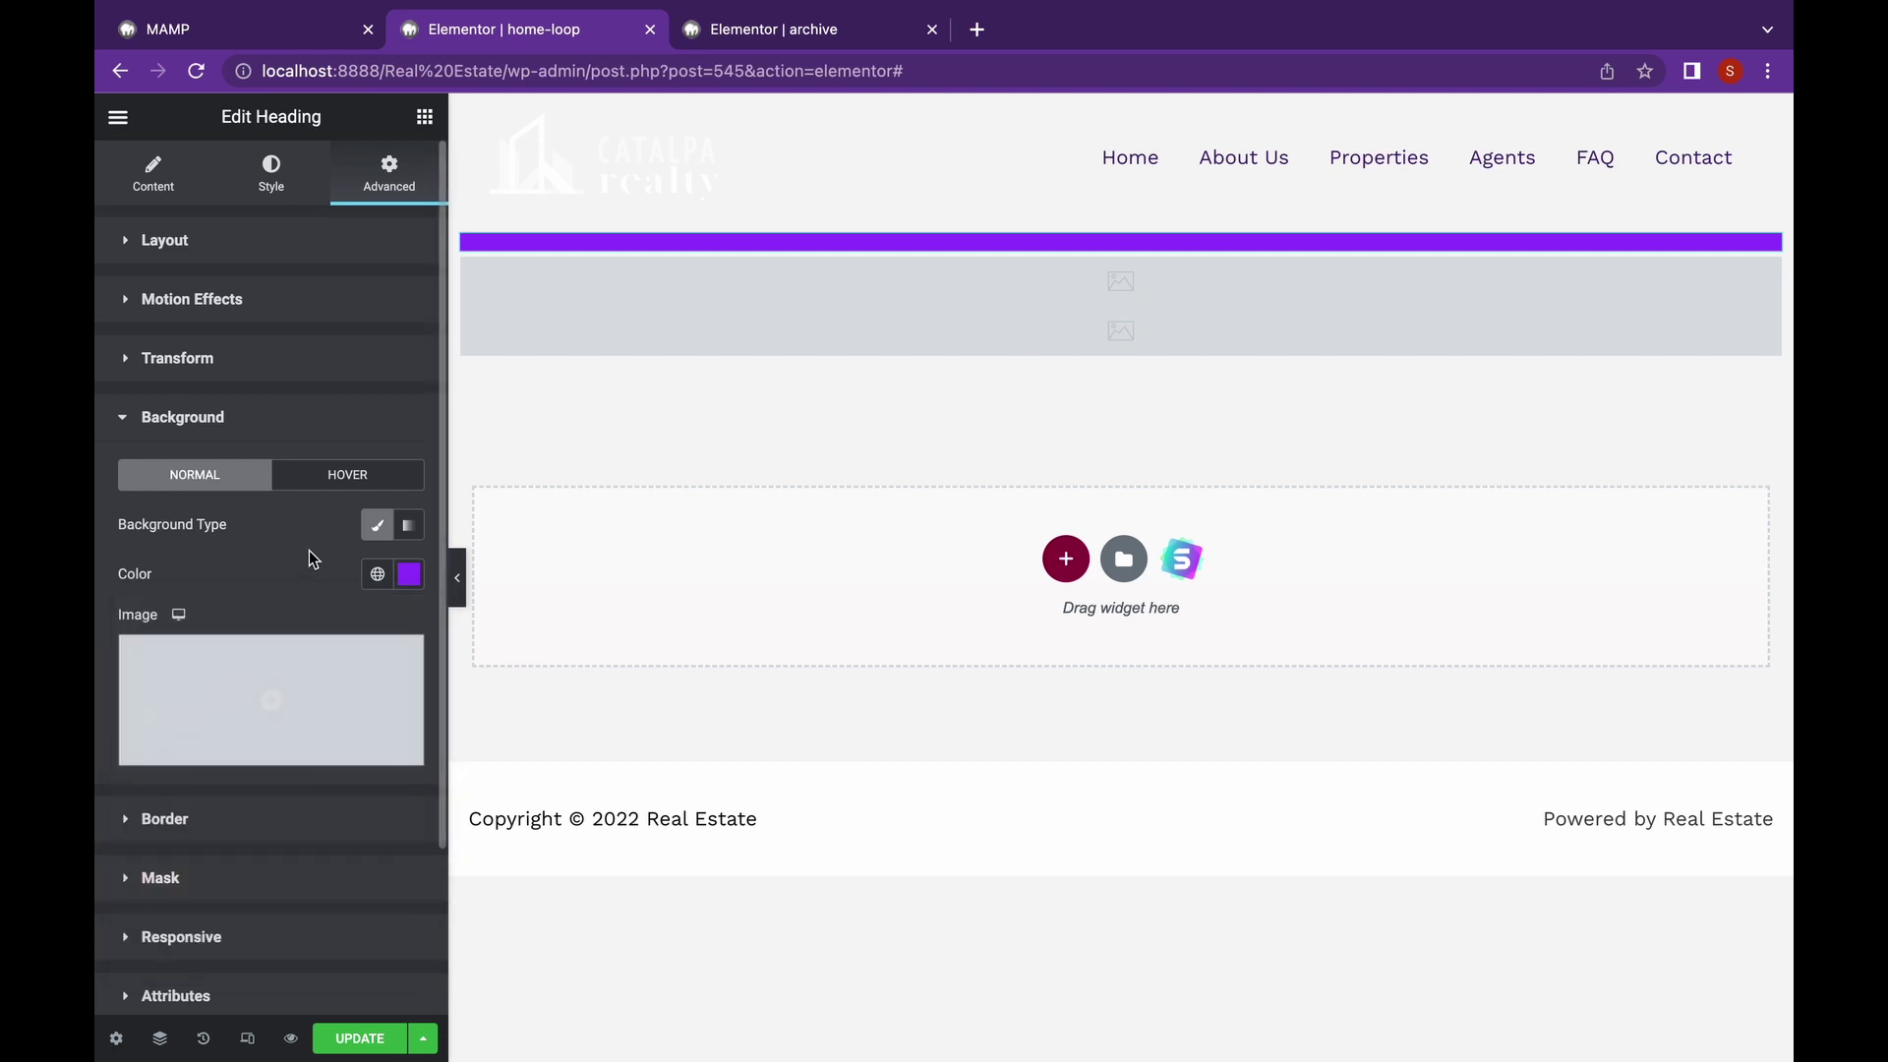
{"action": "scroll", "coordinate": [311, 559], "scroll_direction": "down", "scroll_amount": 3}
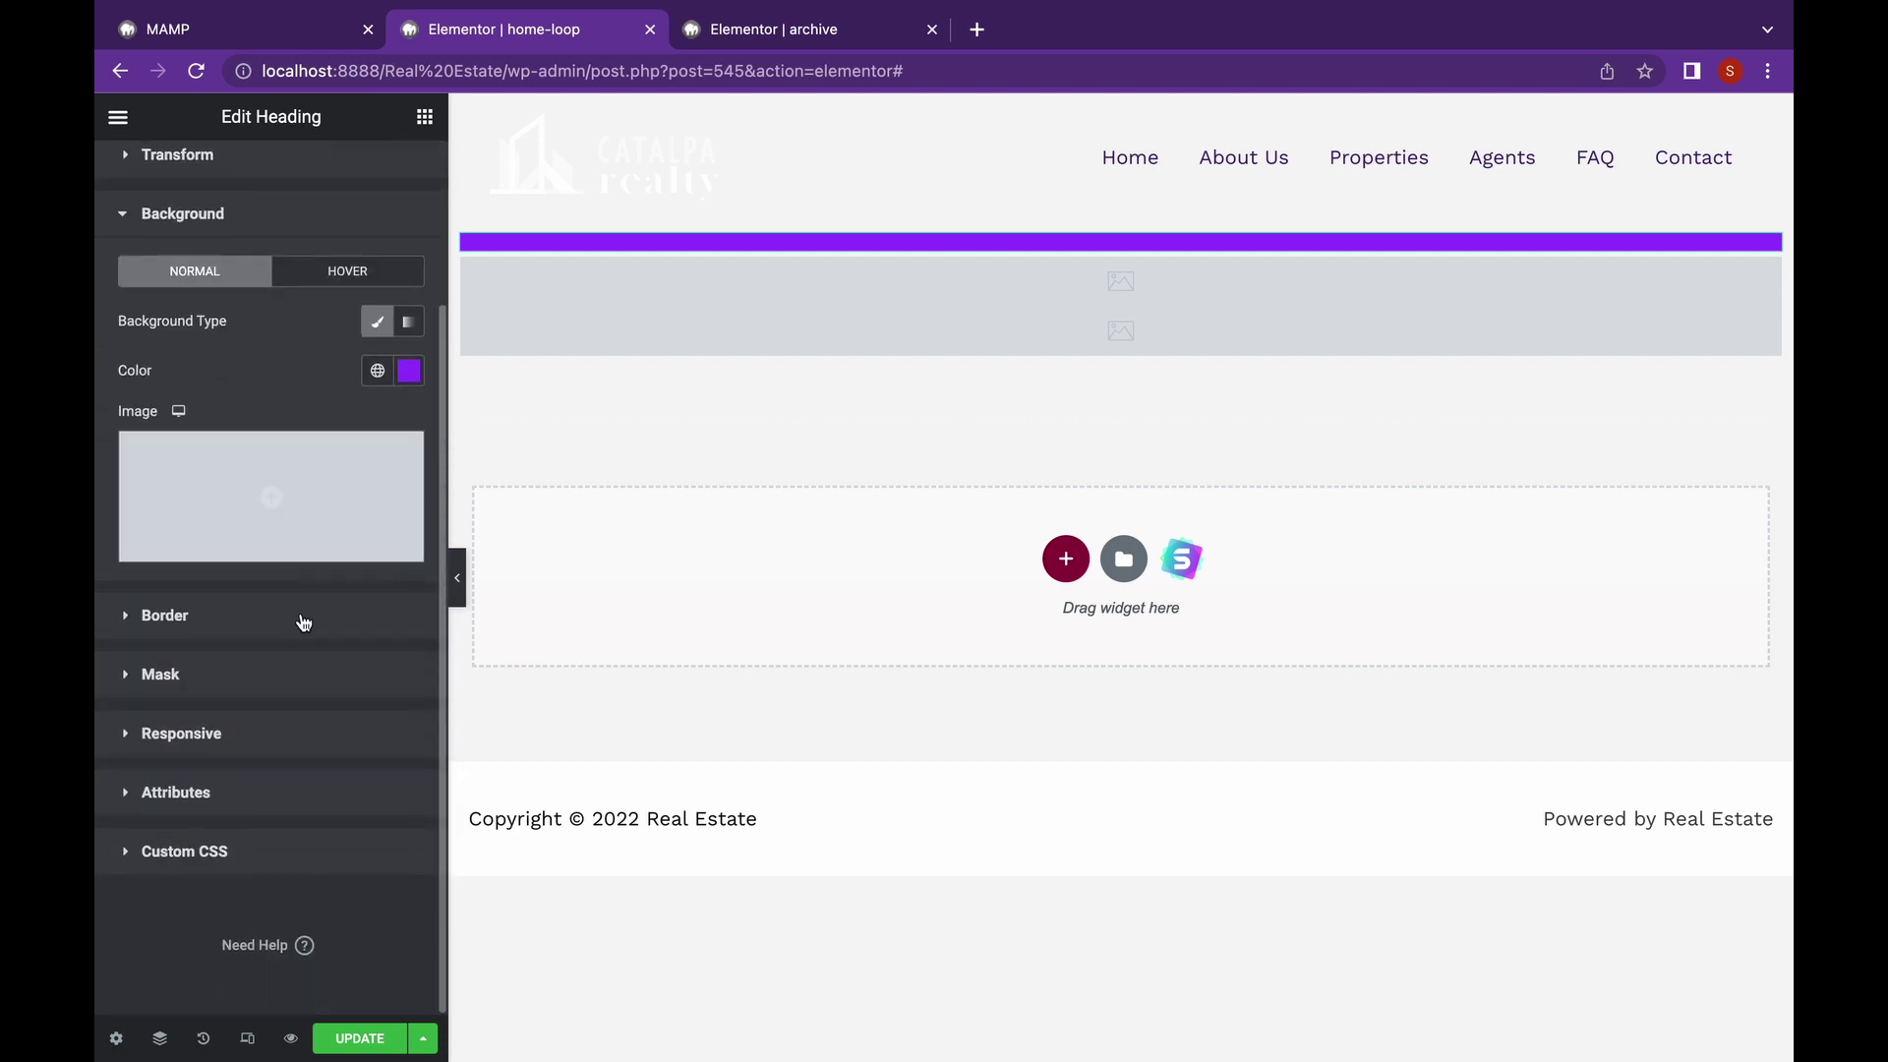
- Set the price heading's text colour to white #FFFFFF
{"action": "left_click", "coordinate": [826, 372]}
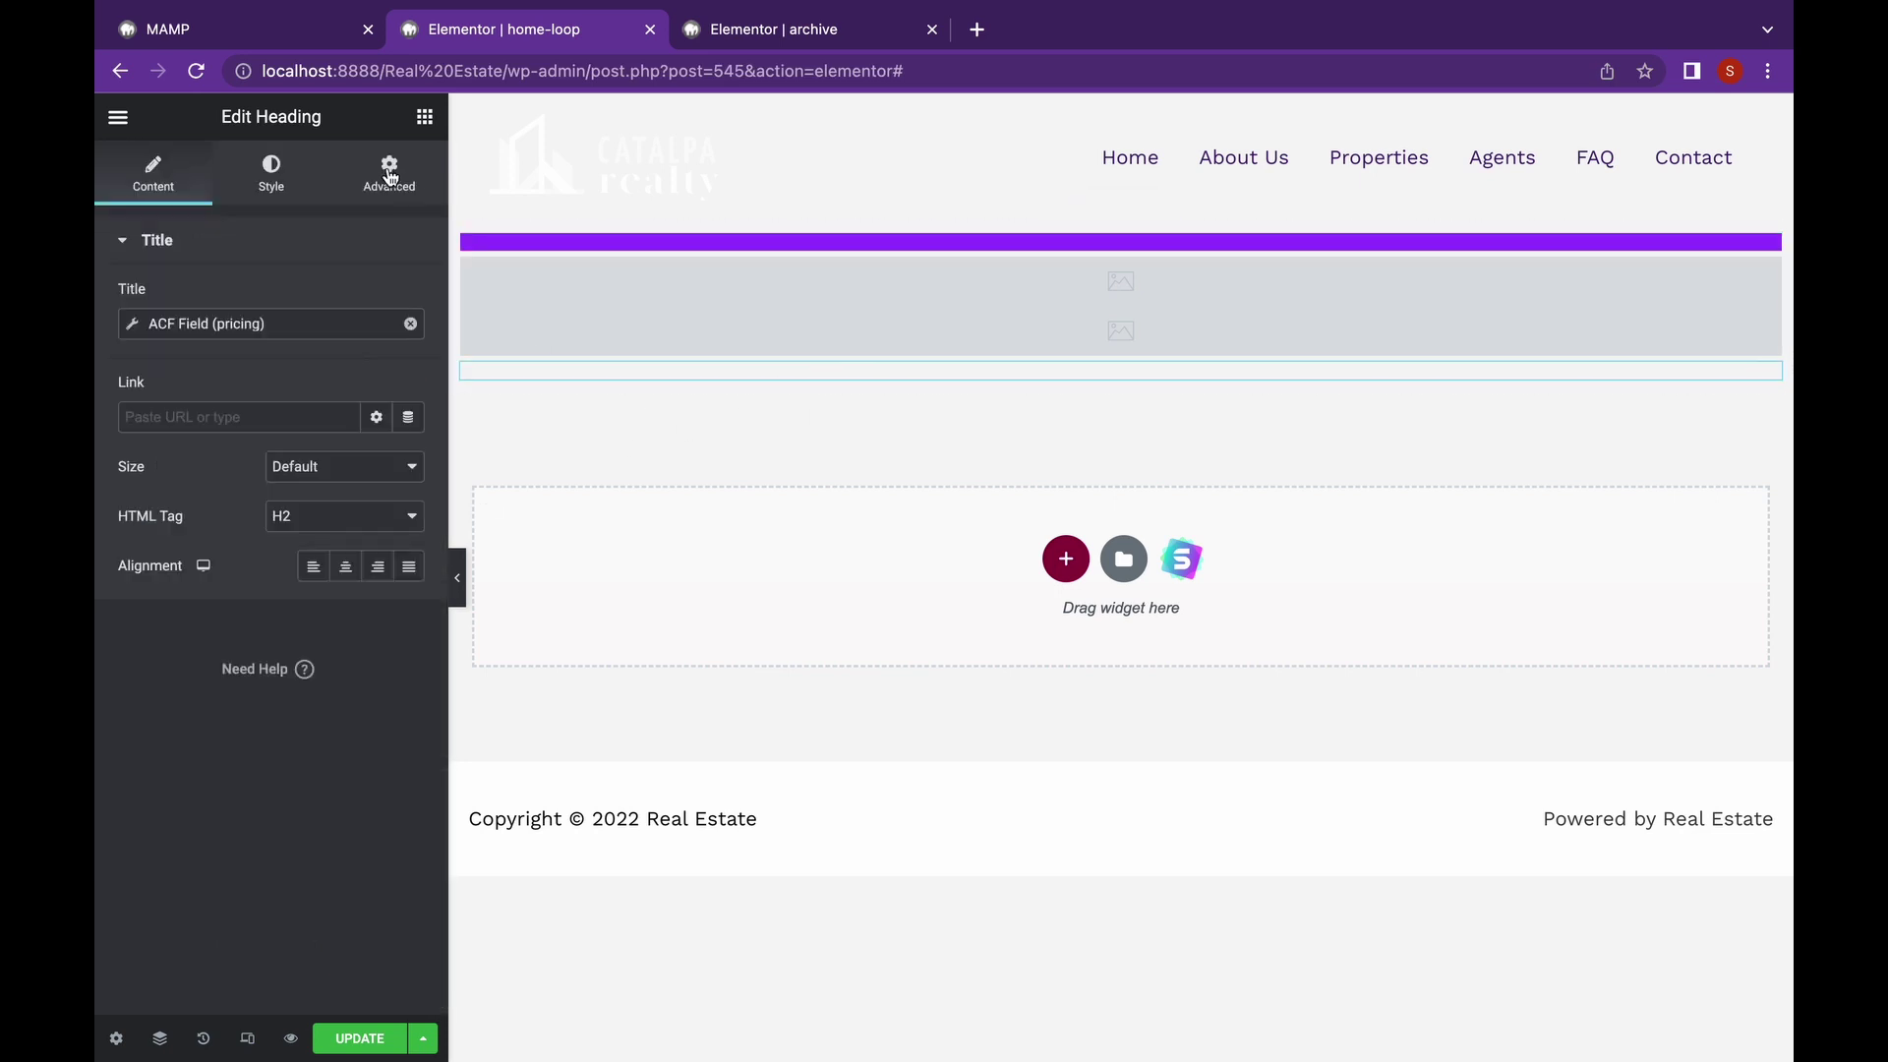
{"action": "left_click", "coordinate": [292, 176]}
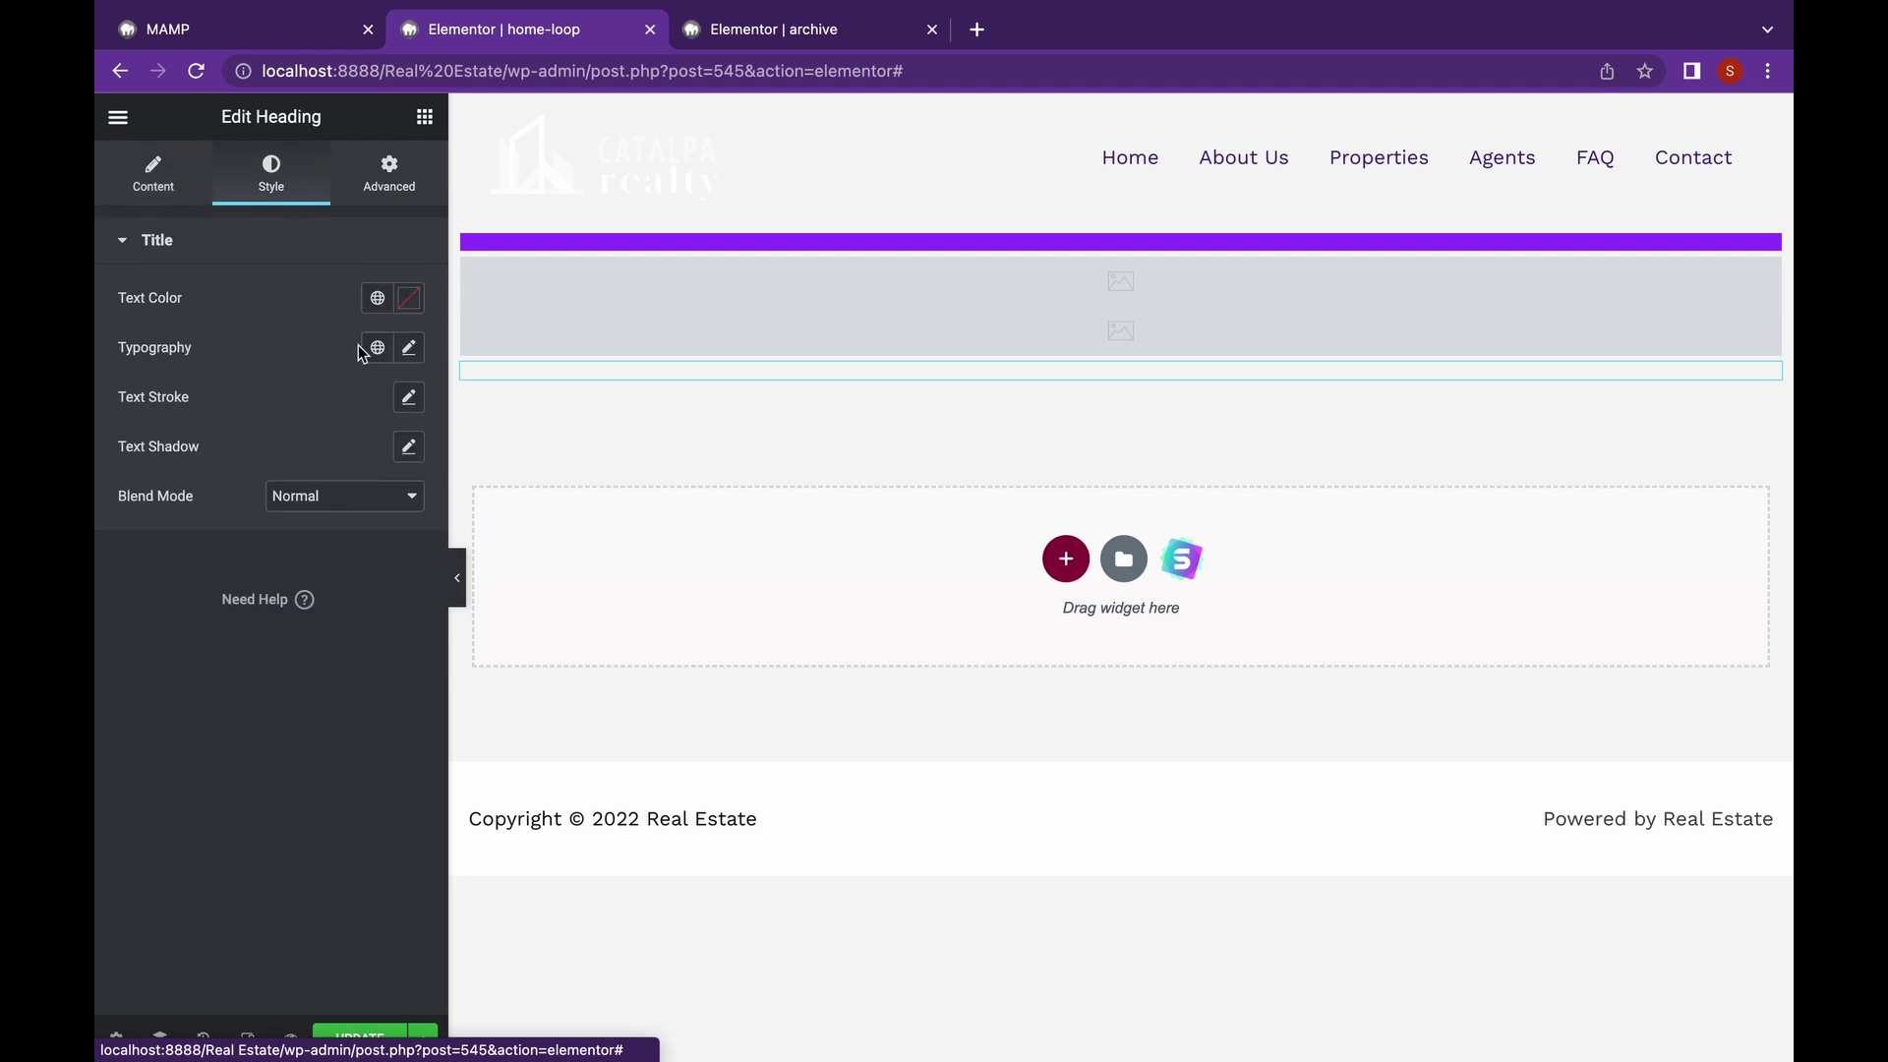
{"action": "left_click", "coordinate": [409, 297]}
{"action": "left_click", "coordinate": [166, 479]}
{"action": "left_click_drag", "start_coordinate": [167, 479], "coordinate": [138, 385]}
- Give the price heading a classic bright purple #C51BFF background
{"action": "left_click", "coordinate": [387, 190]}
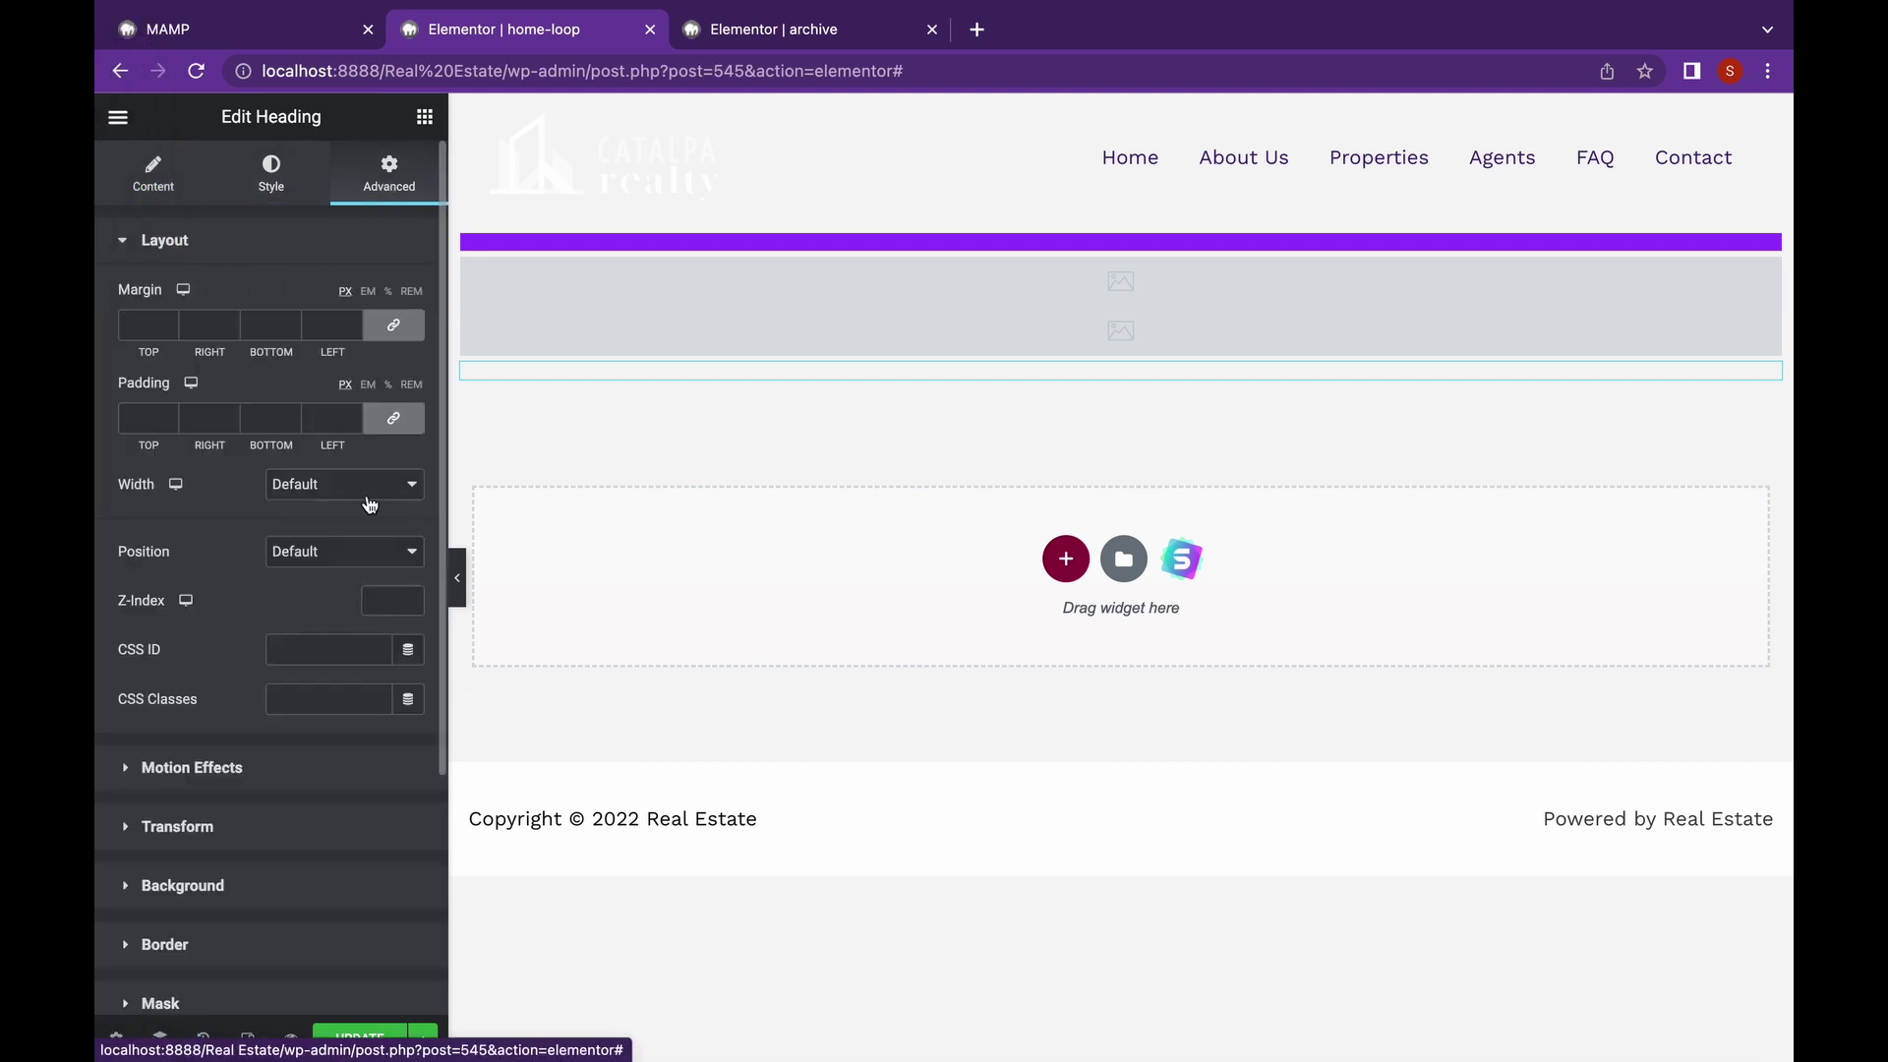
{"action": "left_click", "coordinate": [234, 891]}
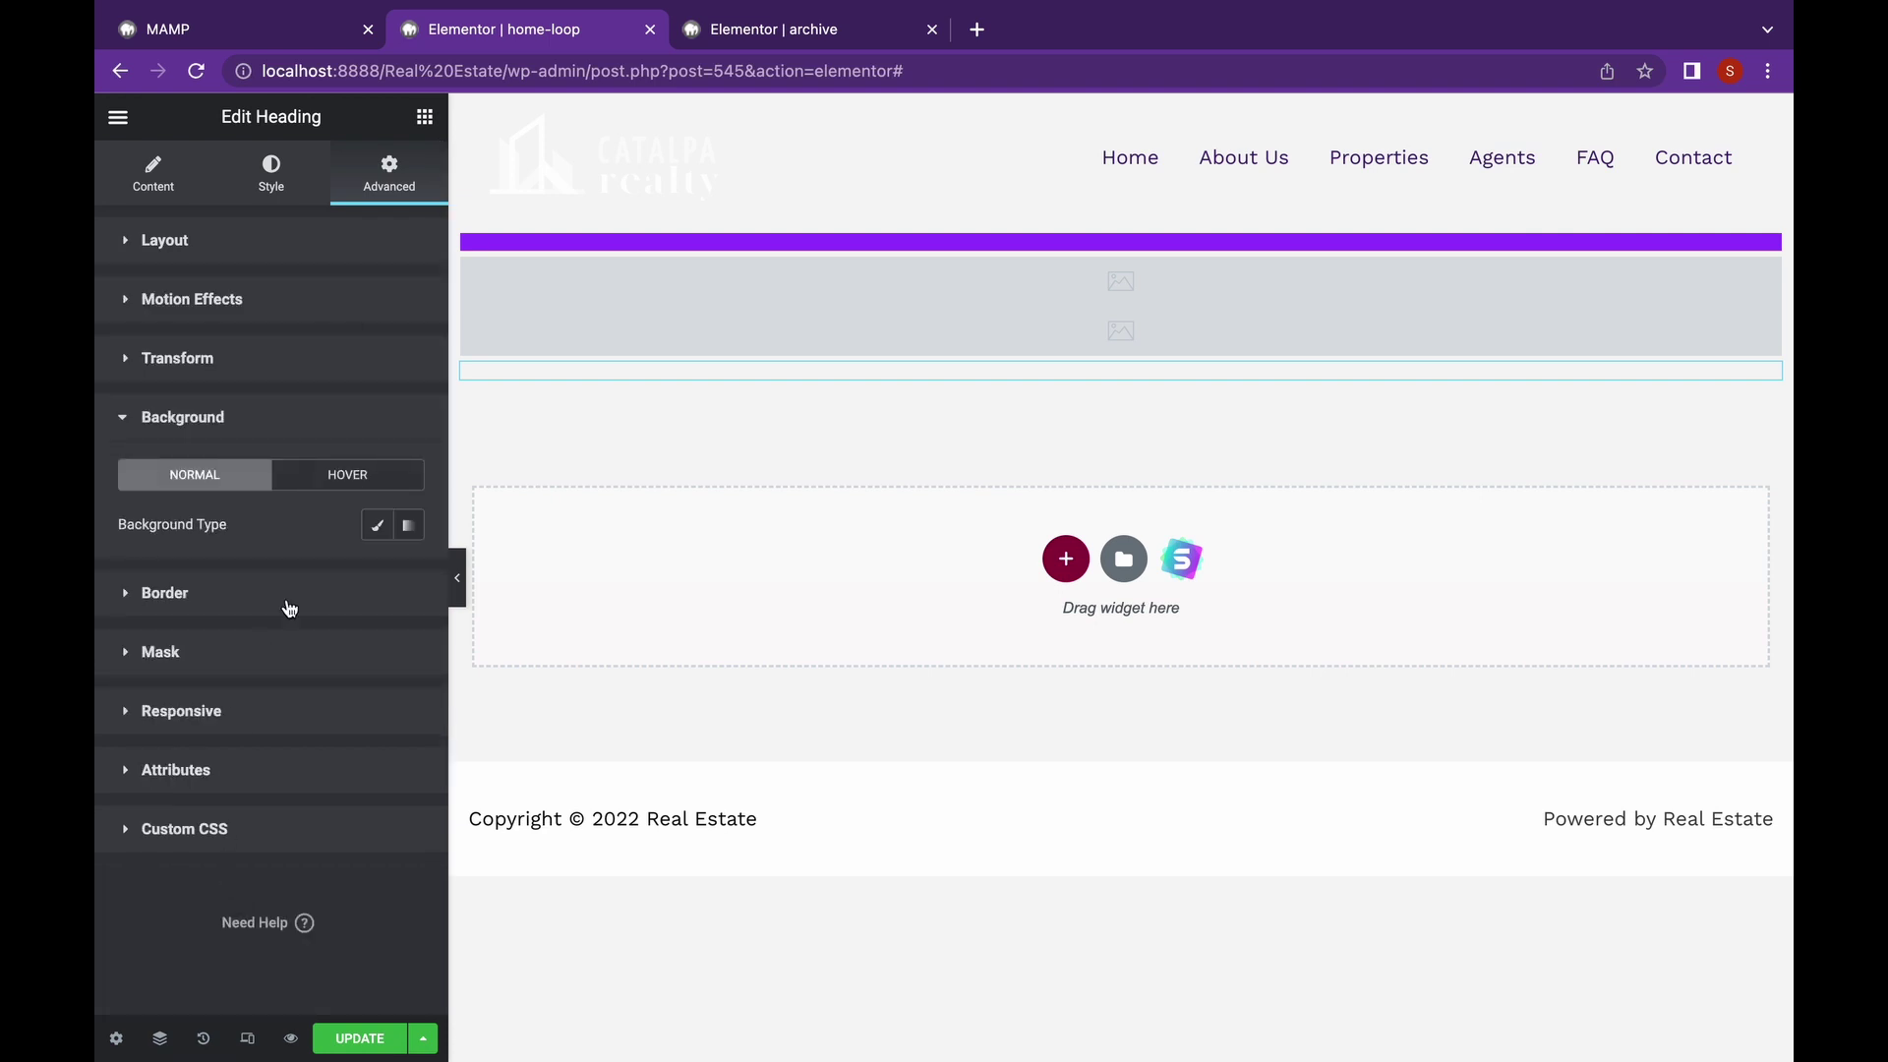
{"action": "left_click", "coordinate": [377, 528]}
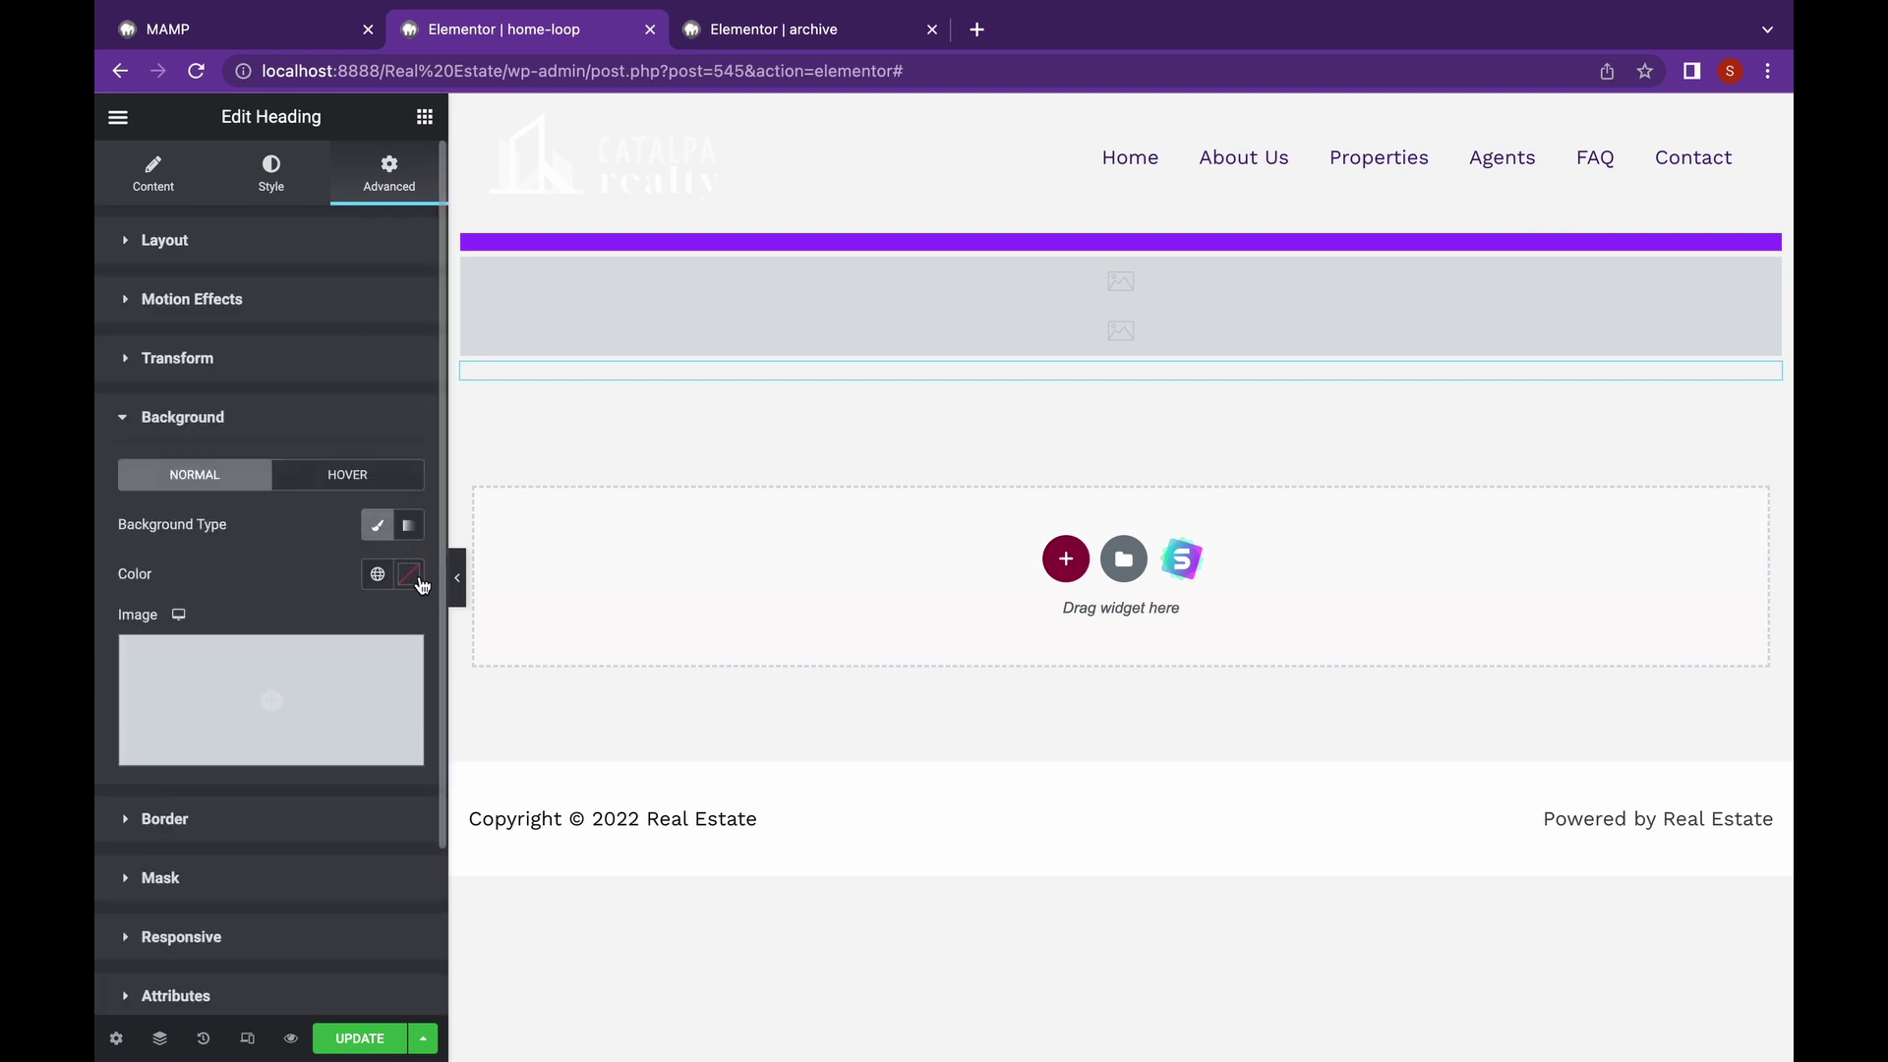
{"action": "left_click", "coordinate": [411, 577]}
{"action": "left_click", "coordinate": [351, 877]}
{"action": "left_click_drag", "start_coordinate": [304, 815], "coordinate": [381, 656]}
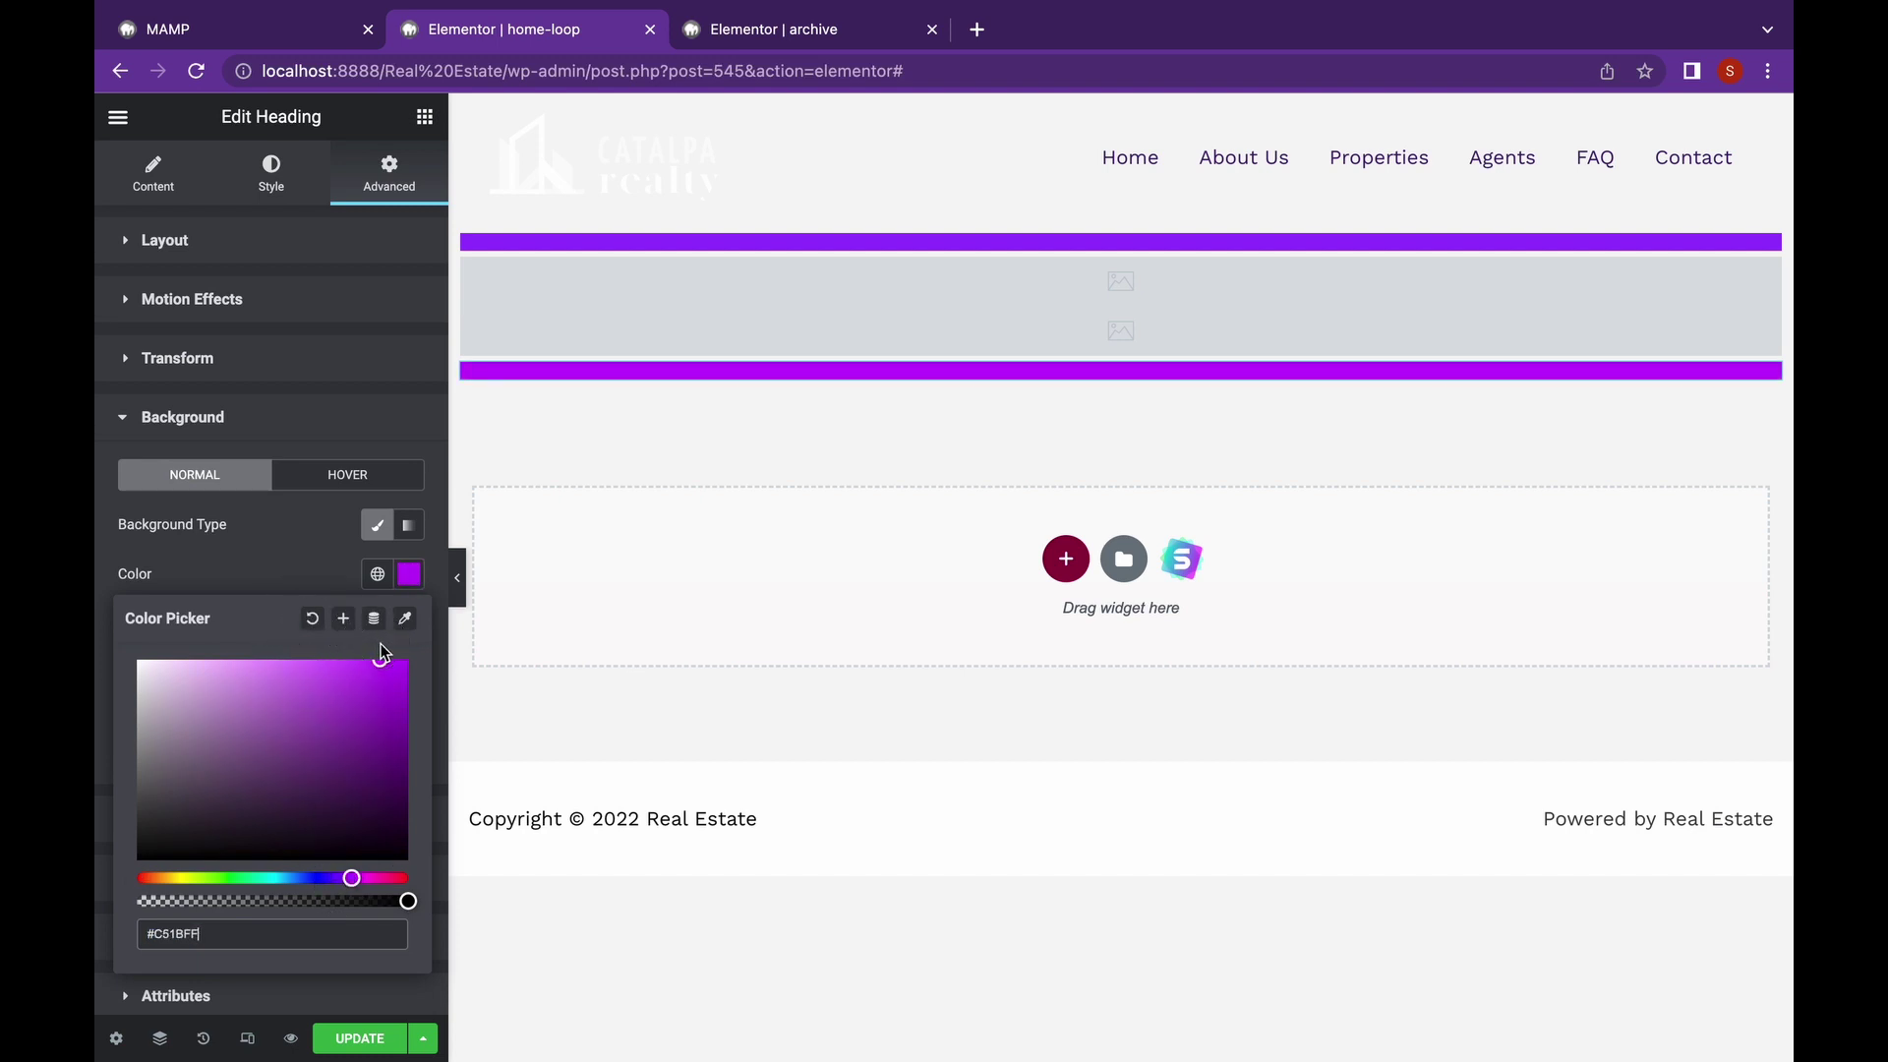
{"action": "left_click", "coordinate": [299, 525]}
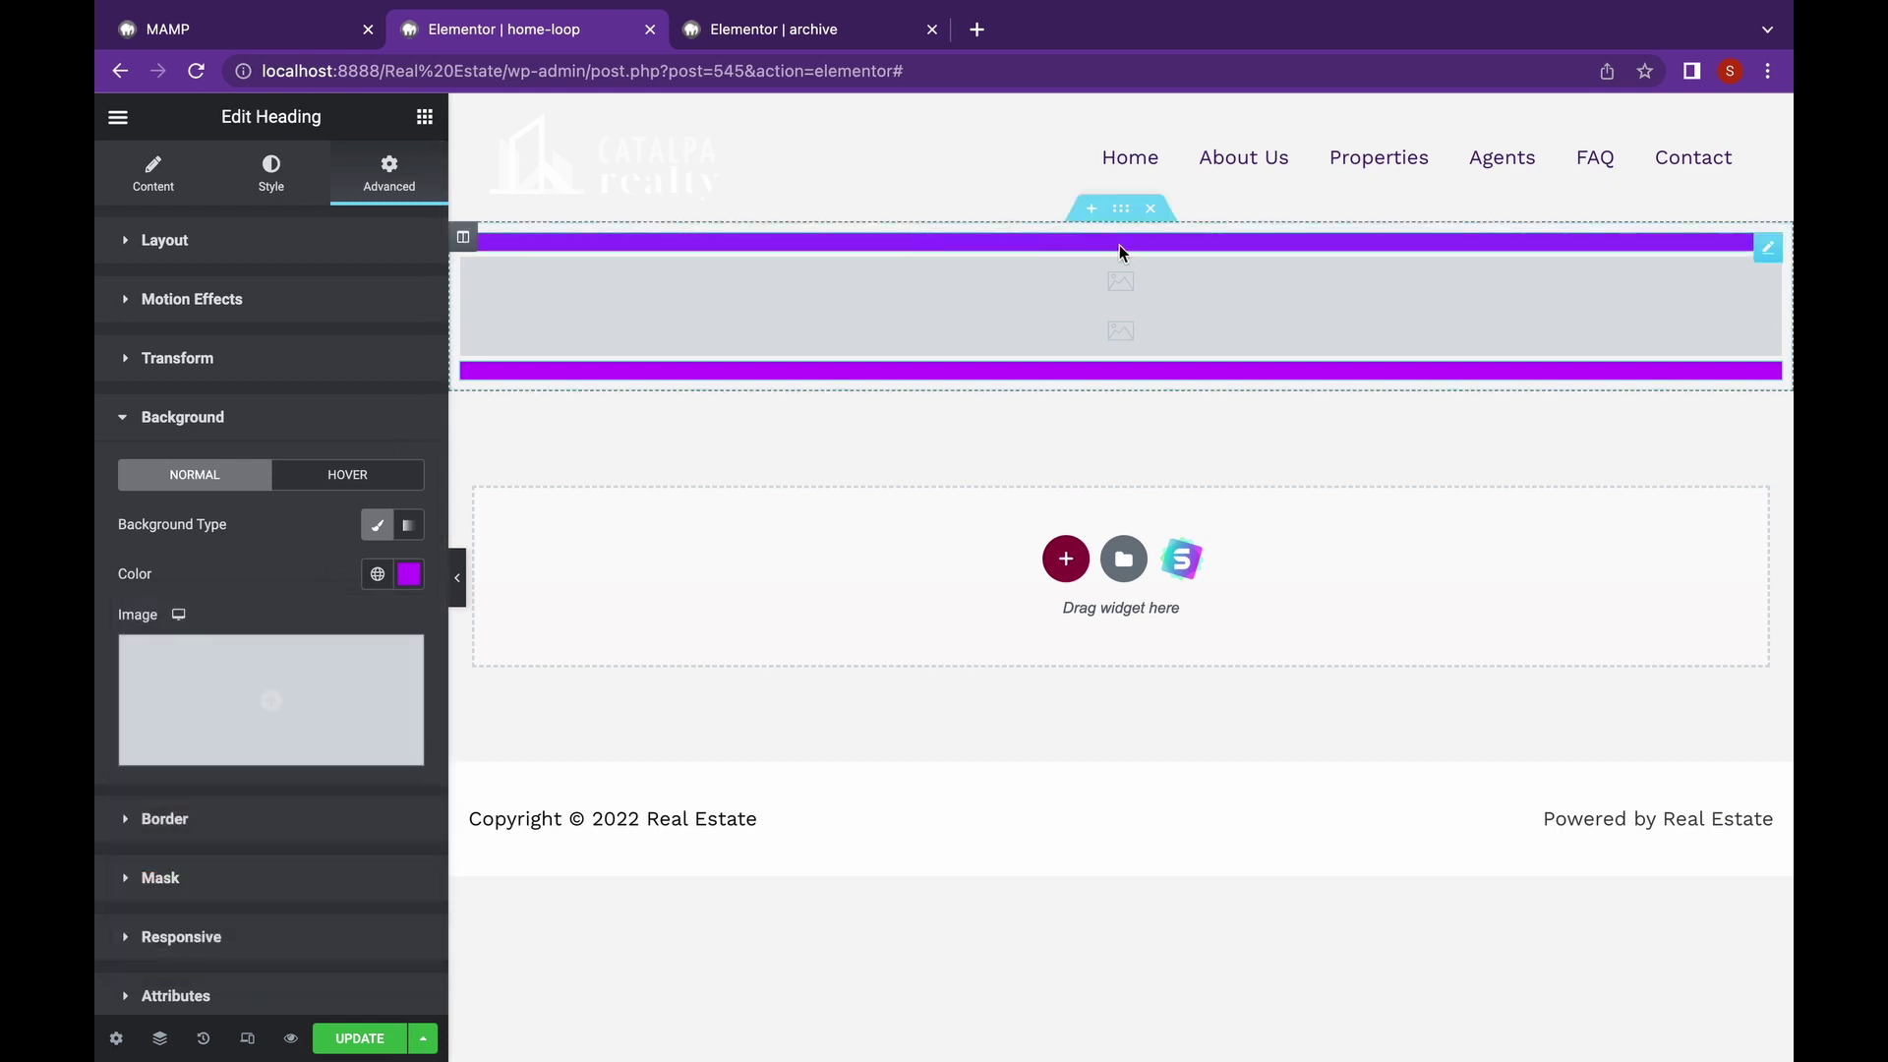
- Set the loop card section's border radius to 15 px on all corners
{"action": "left_click", "coordinate": [1122, 212]}
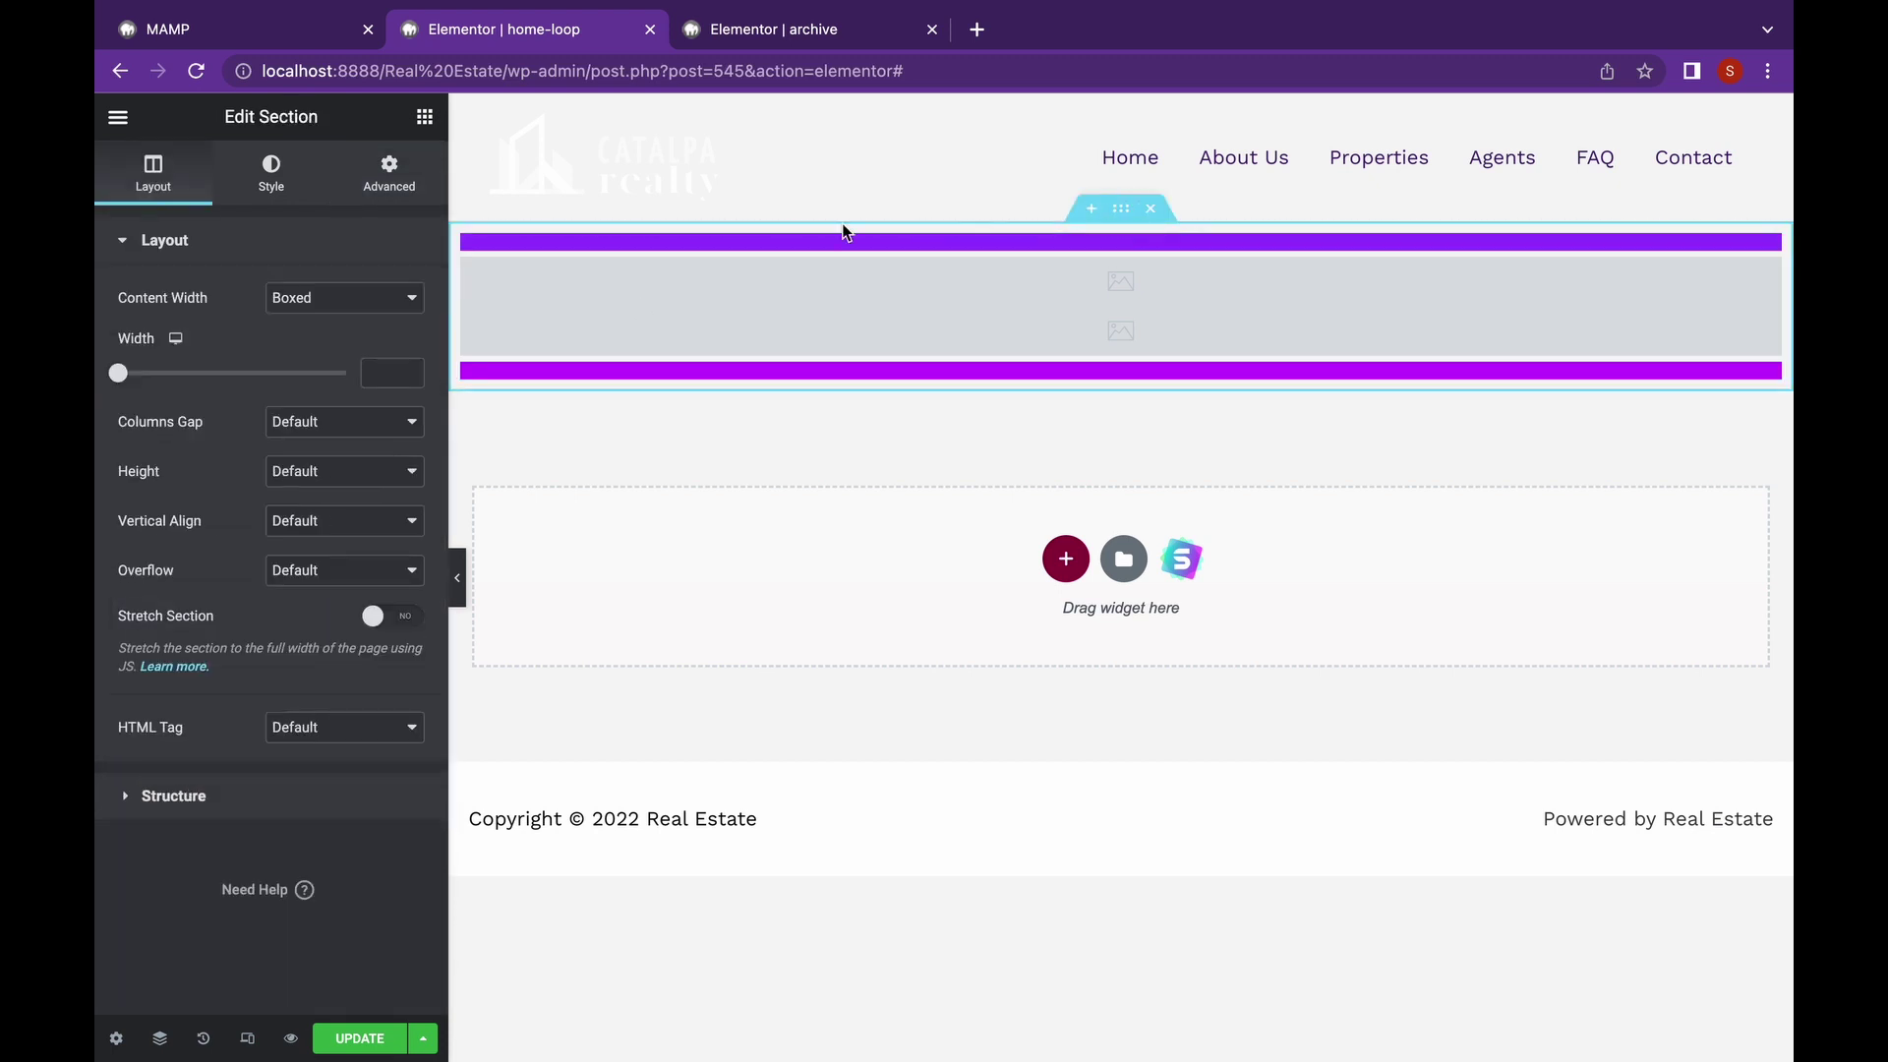
{"action": "left_click", "coordinate": [408, 179]}
{"action": "left_click", "coordinate": [308, 172]}
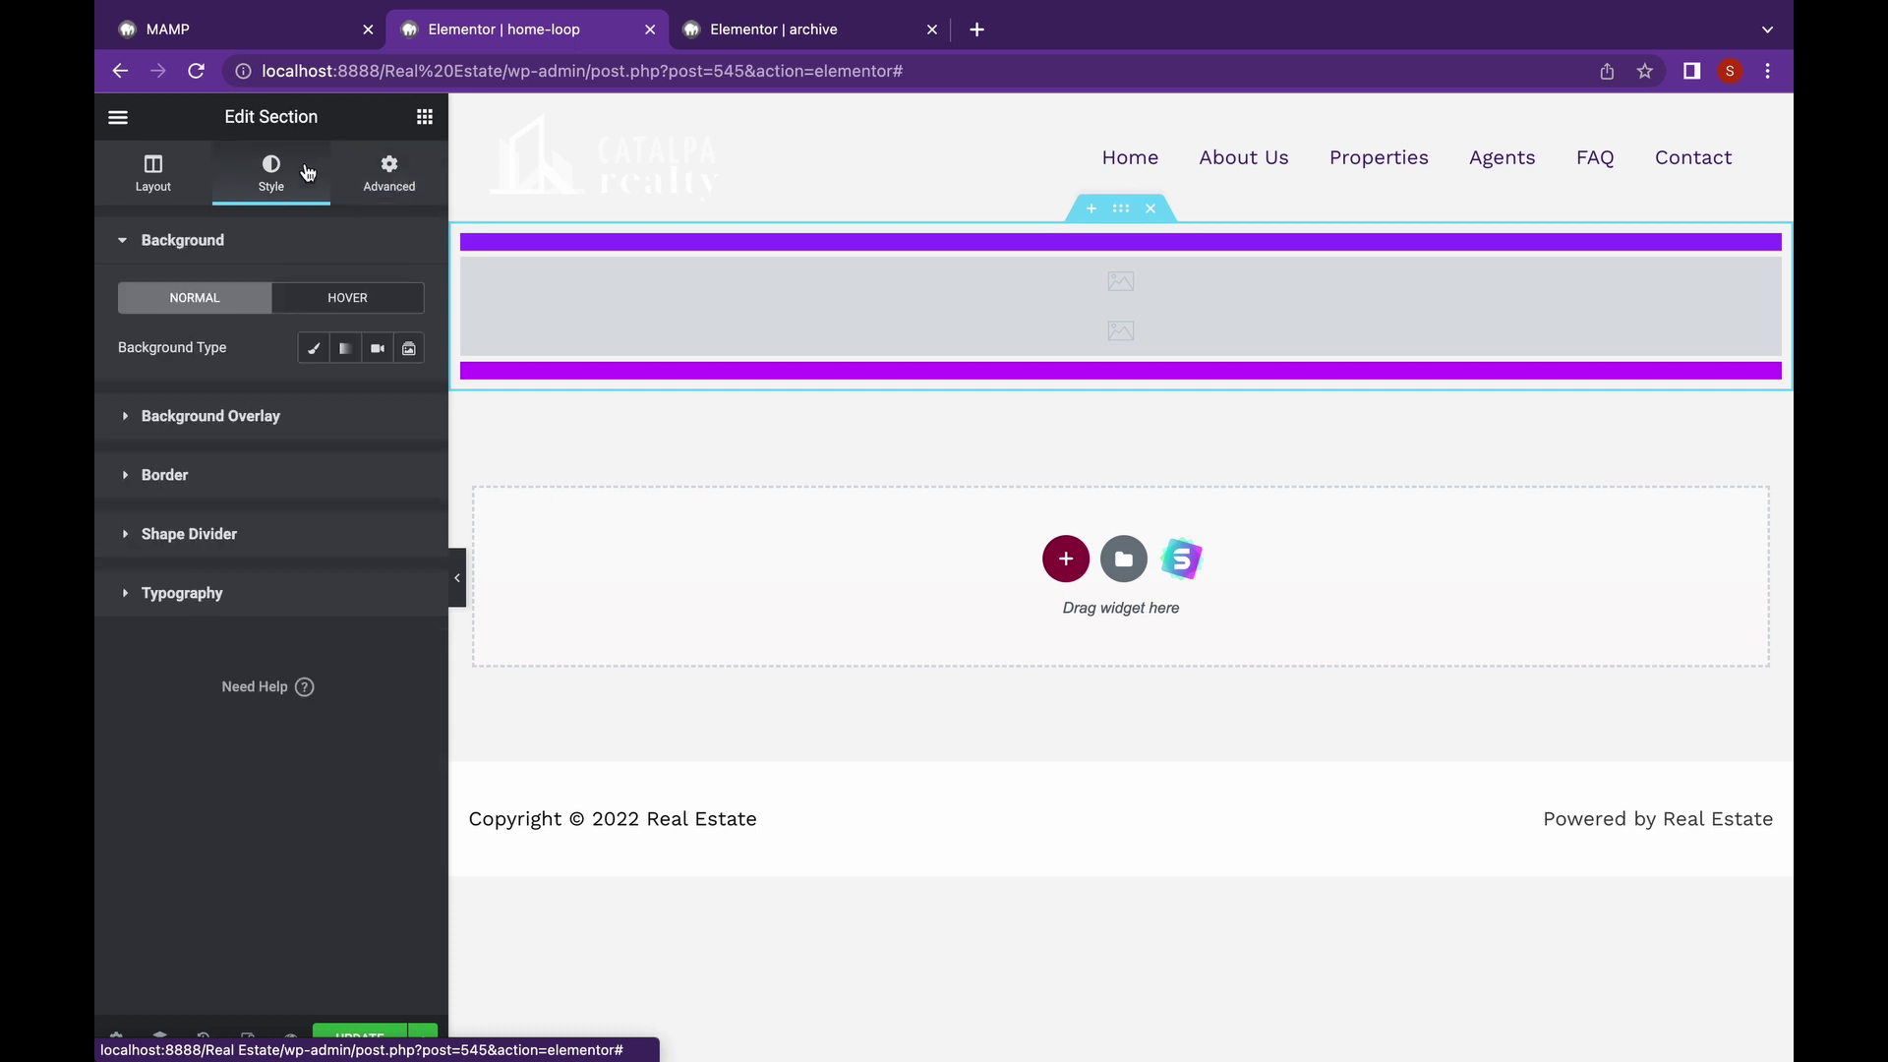
{"action": "left_click", "coordinate": [275, 479]}
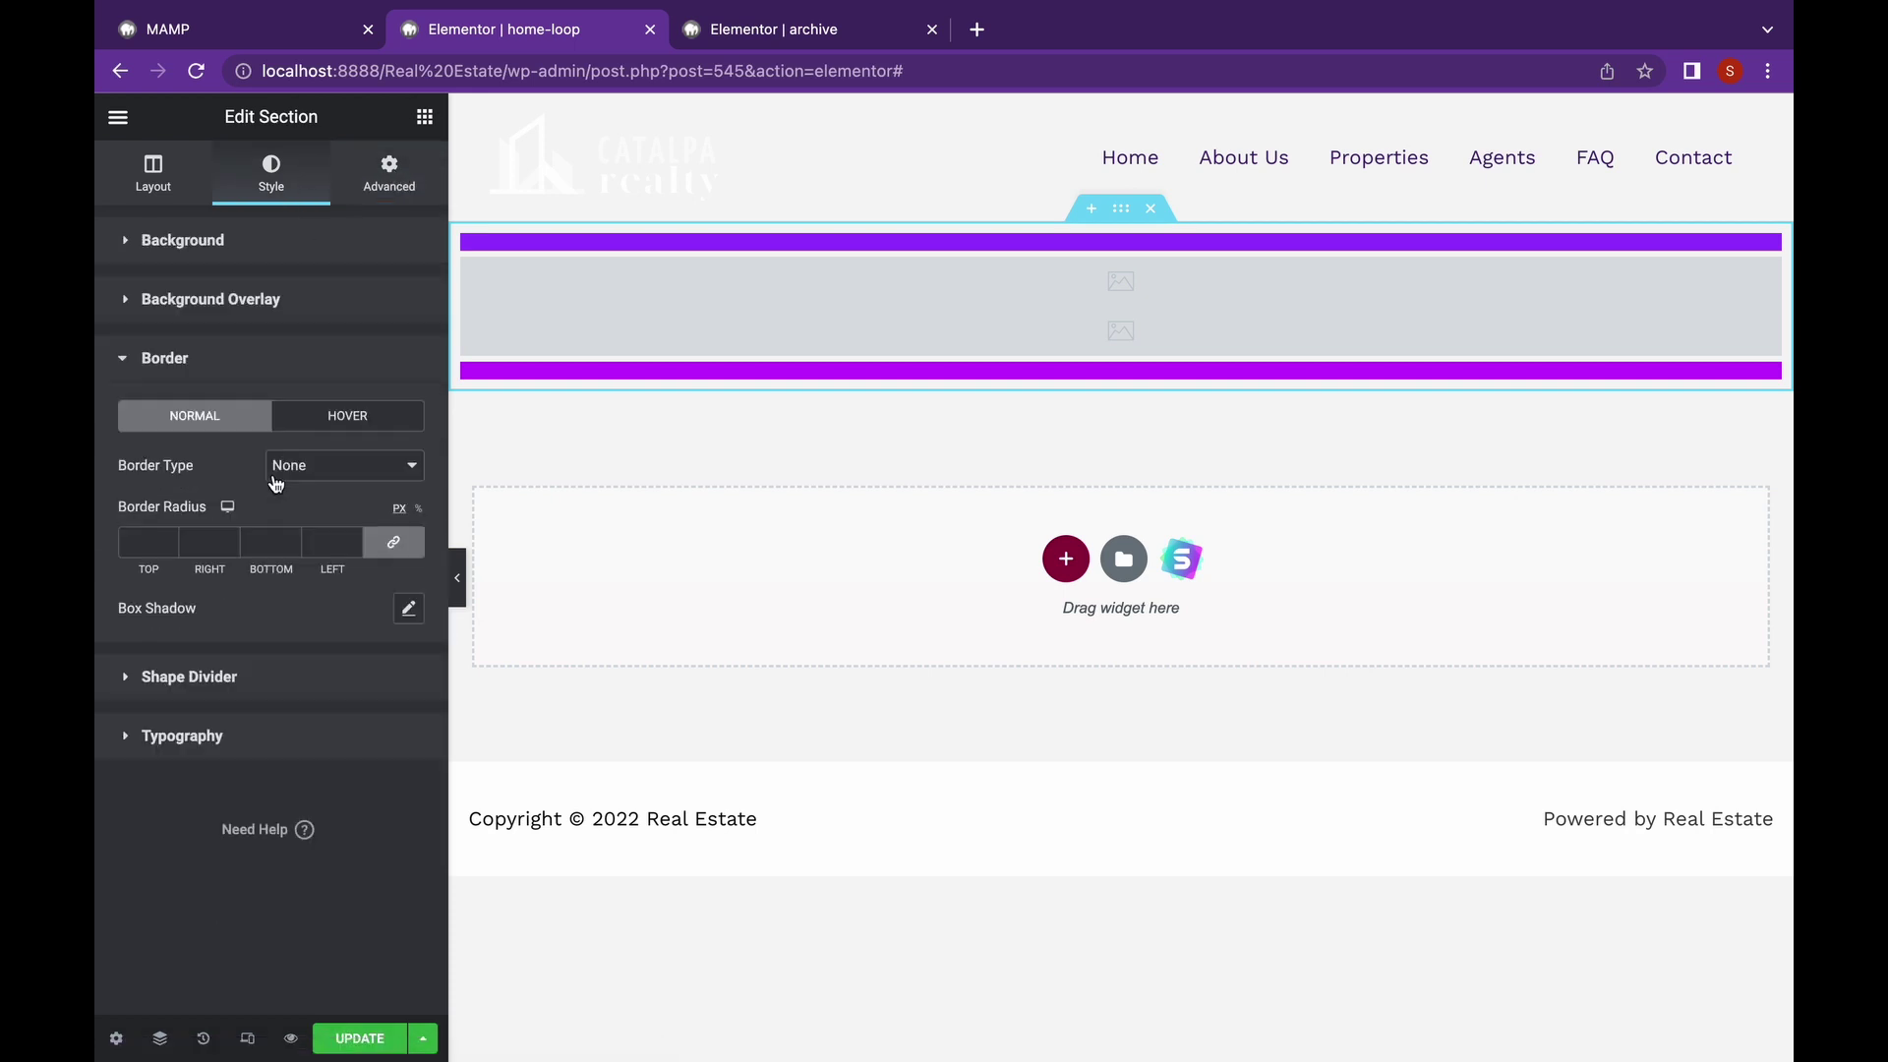
{"action": "left_click", "coordinate": [153, 537]}
{"action": "type", "text": "15"}
- Save the loop template, preview the archive grid, and return to the editor
{"action": "left_click", "coordinate": [356, 1041]}
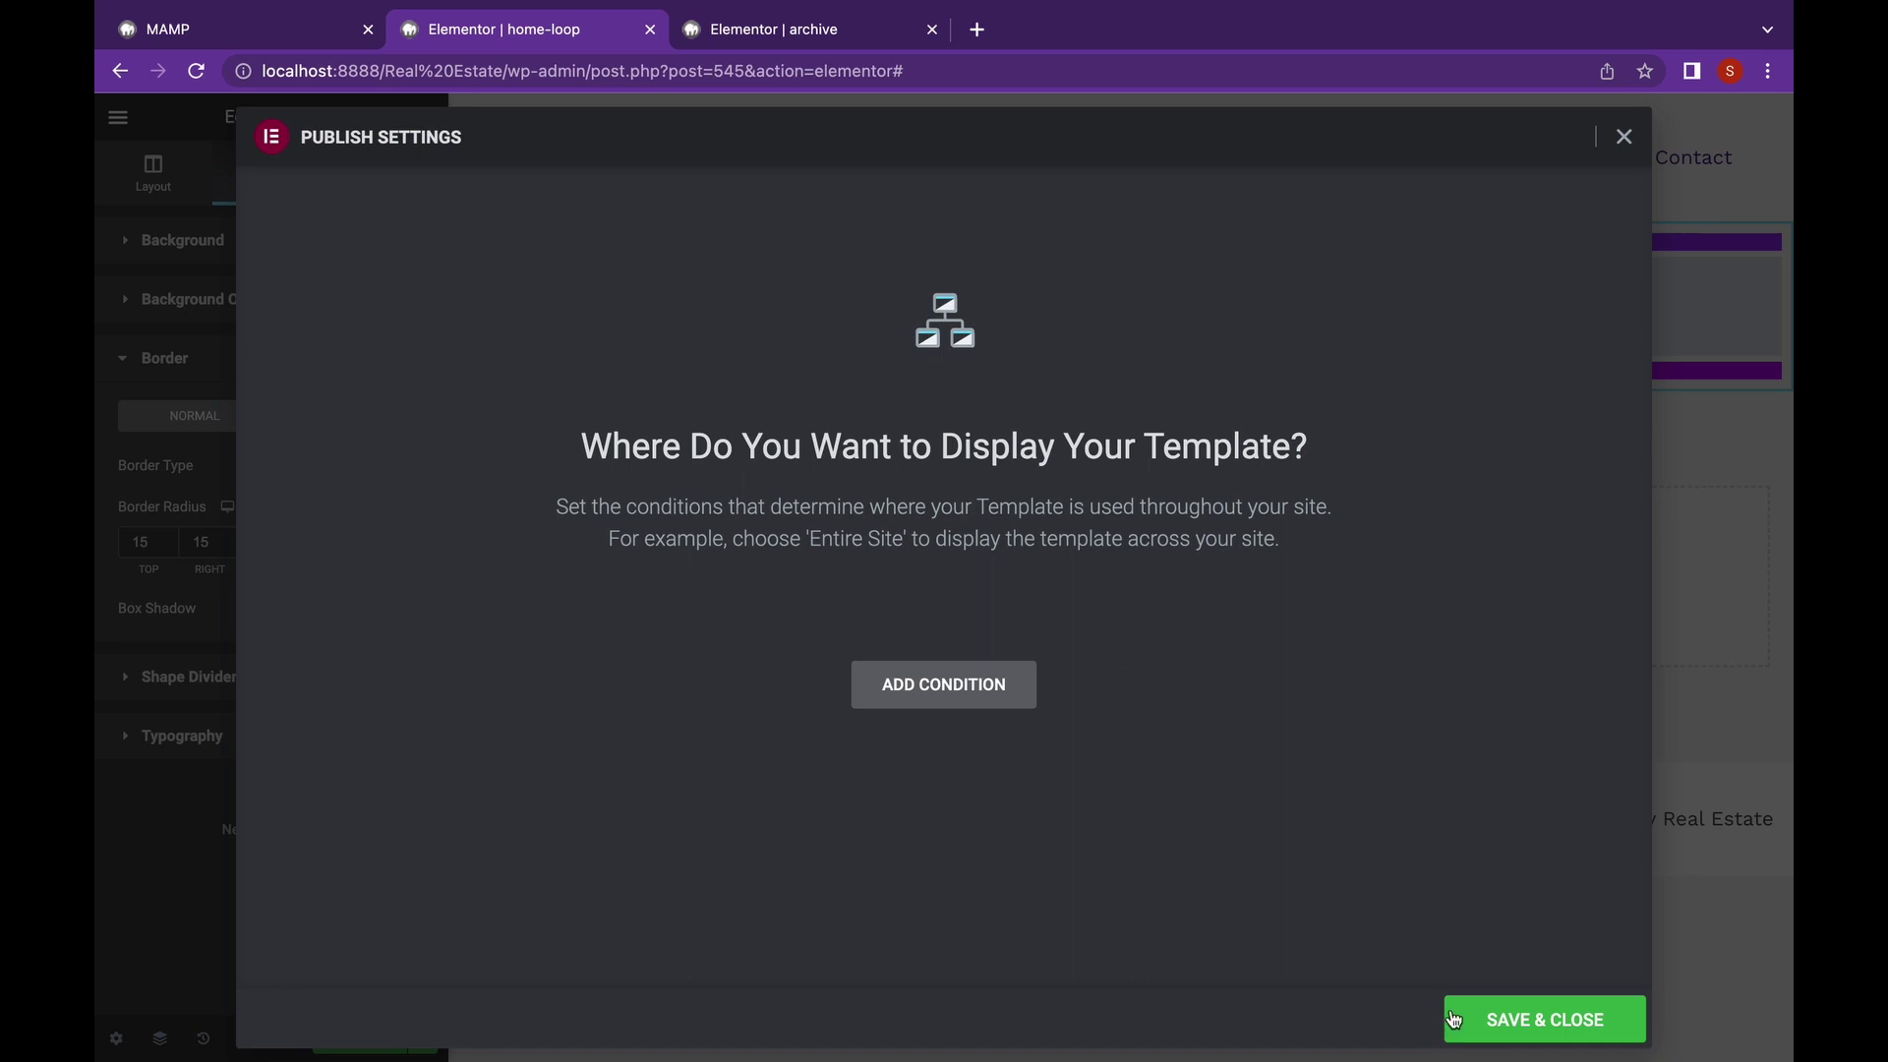
{"action": "left_click", "coordinate": [1457, 1019]}
{"action": "left_click", "coordinate": [753, 35]}
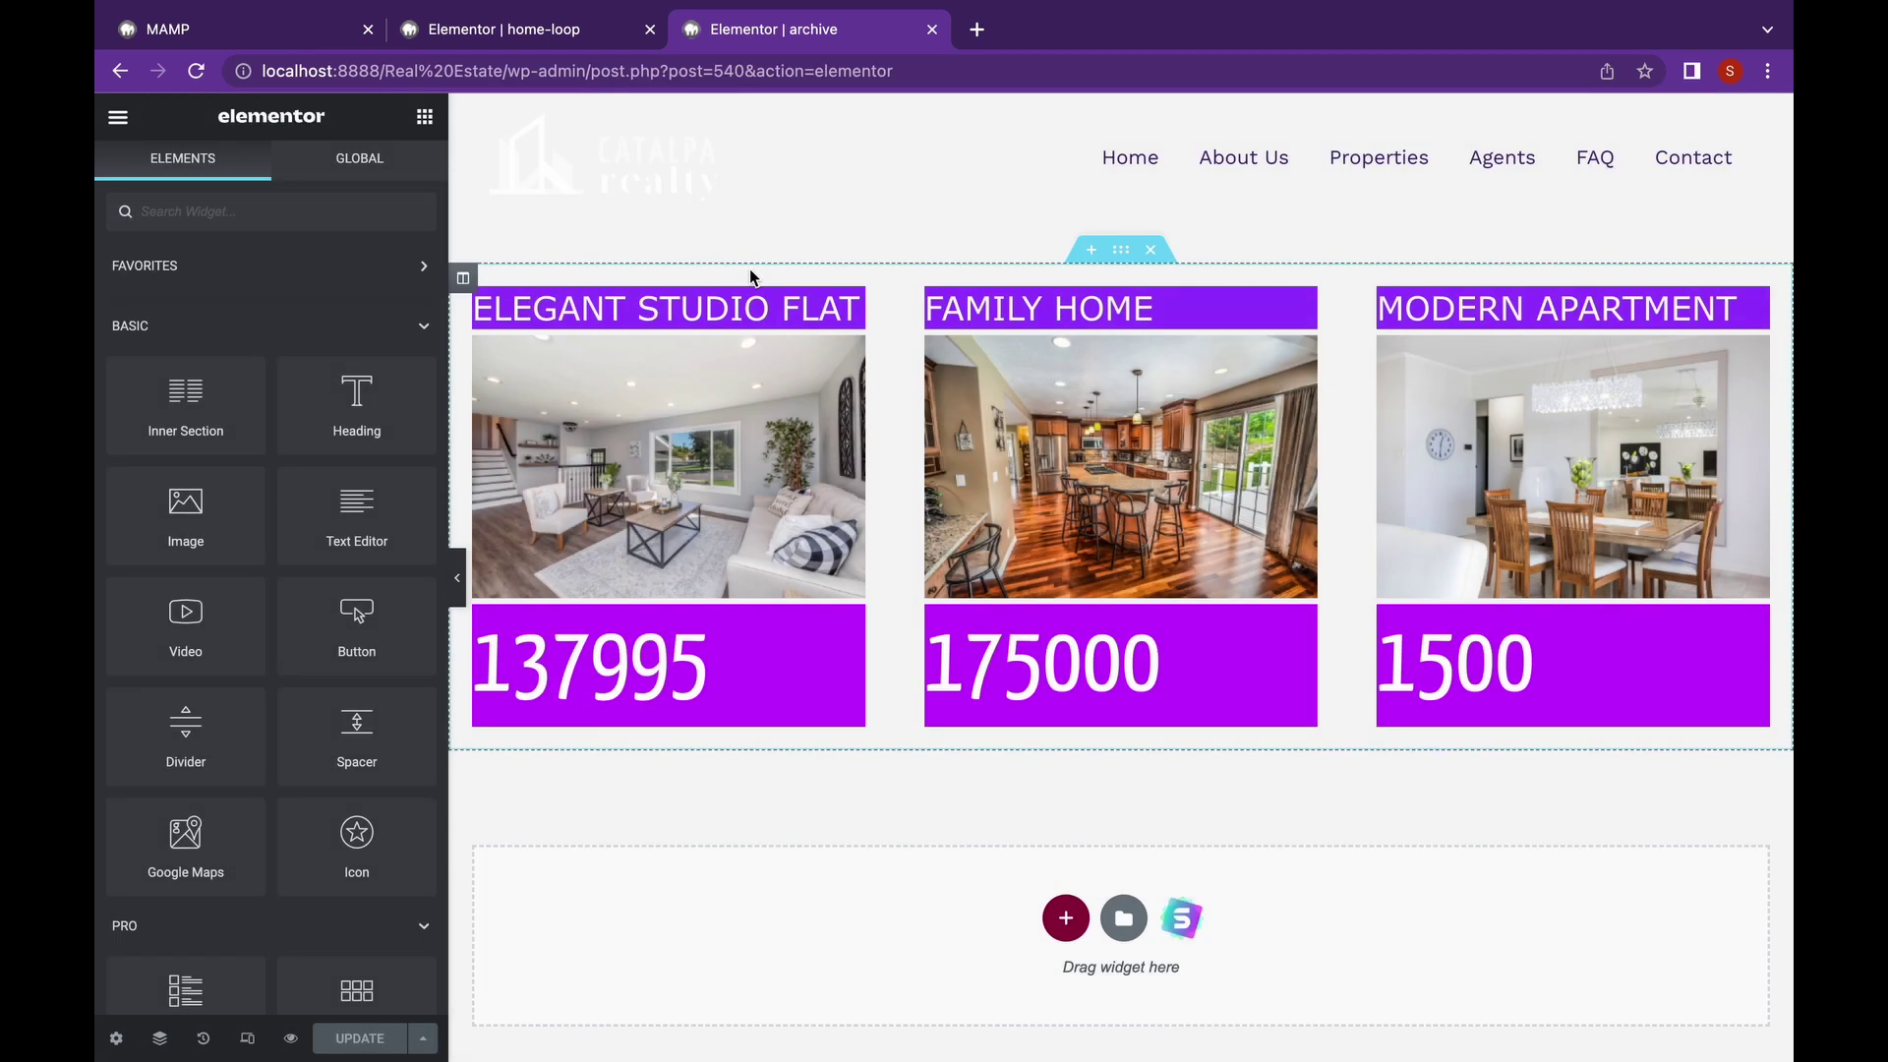
{"action": "left_click", "coordinate": [522, 47]}
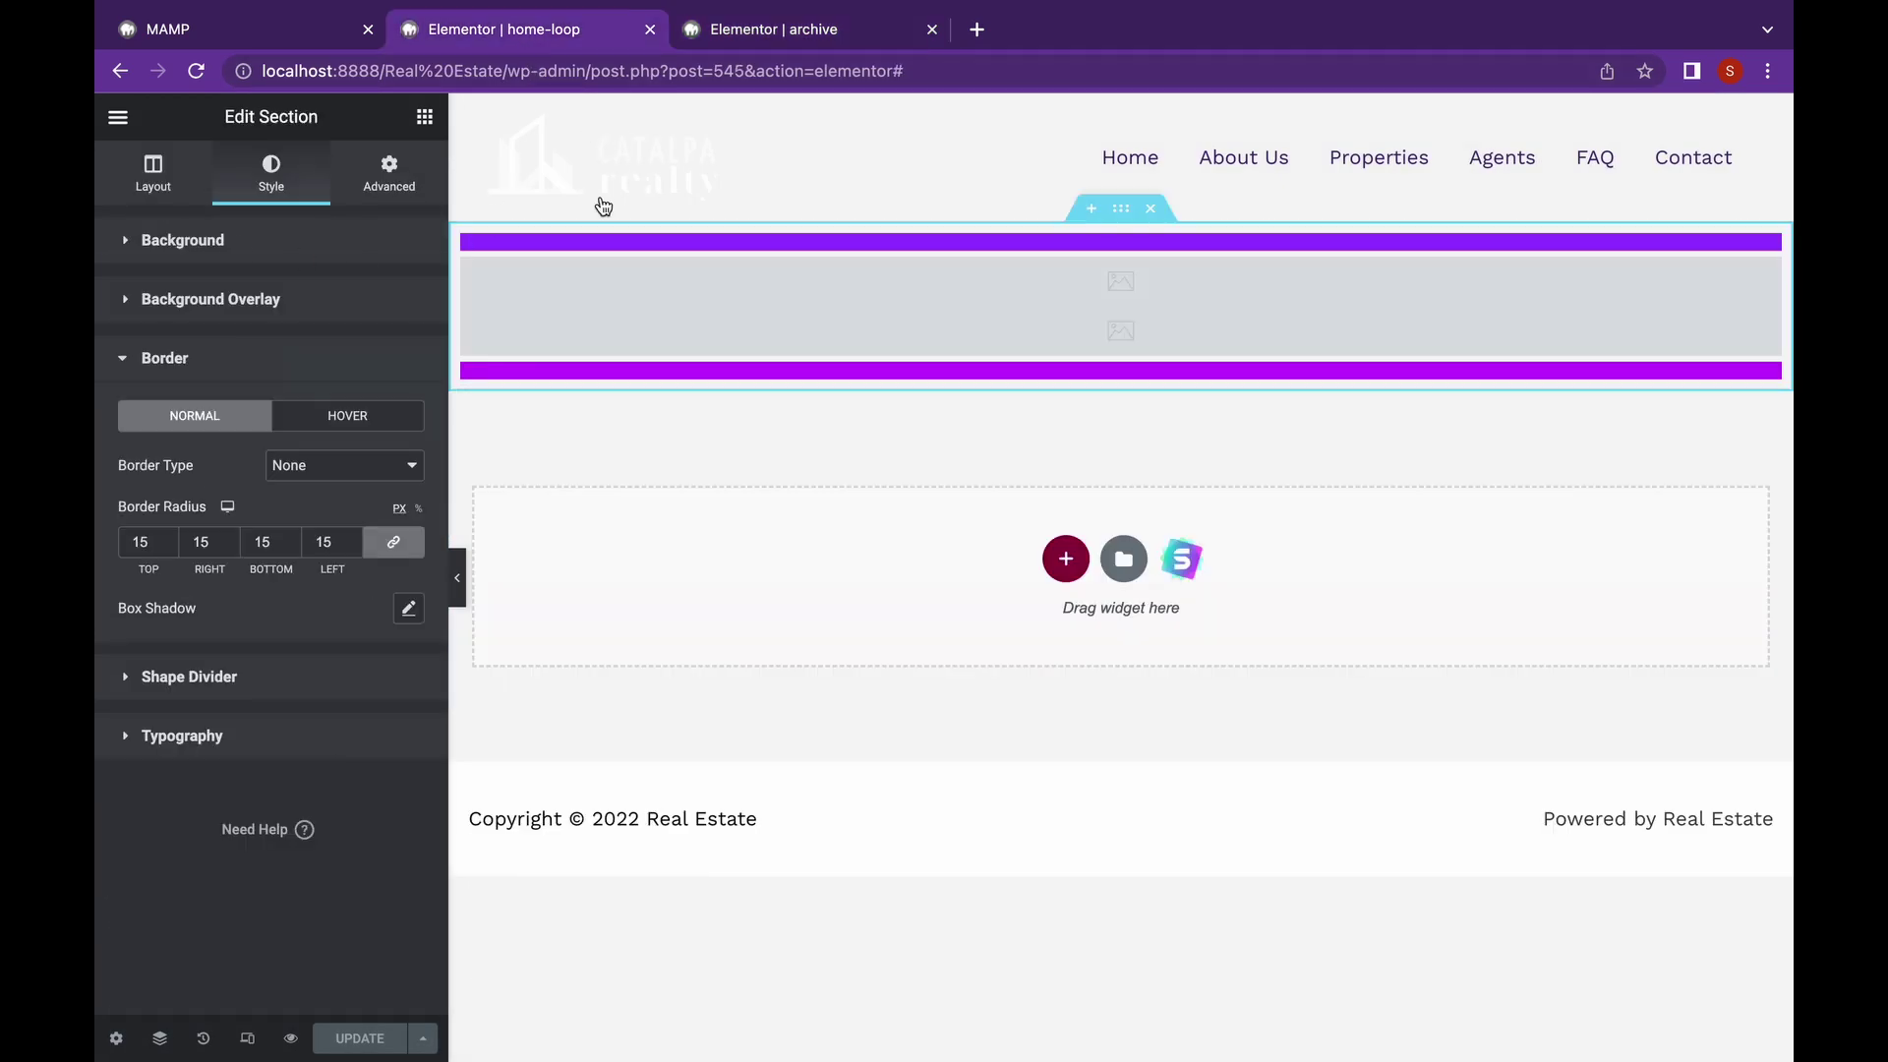
- Set the title heading's font size to 24 px and weight to 700
{"action": "left_click", "coordinate": [676, 245]}
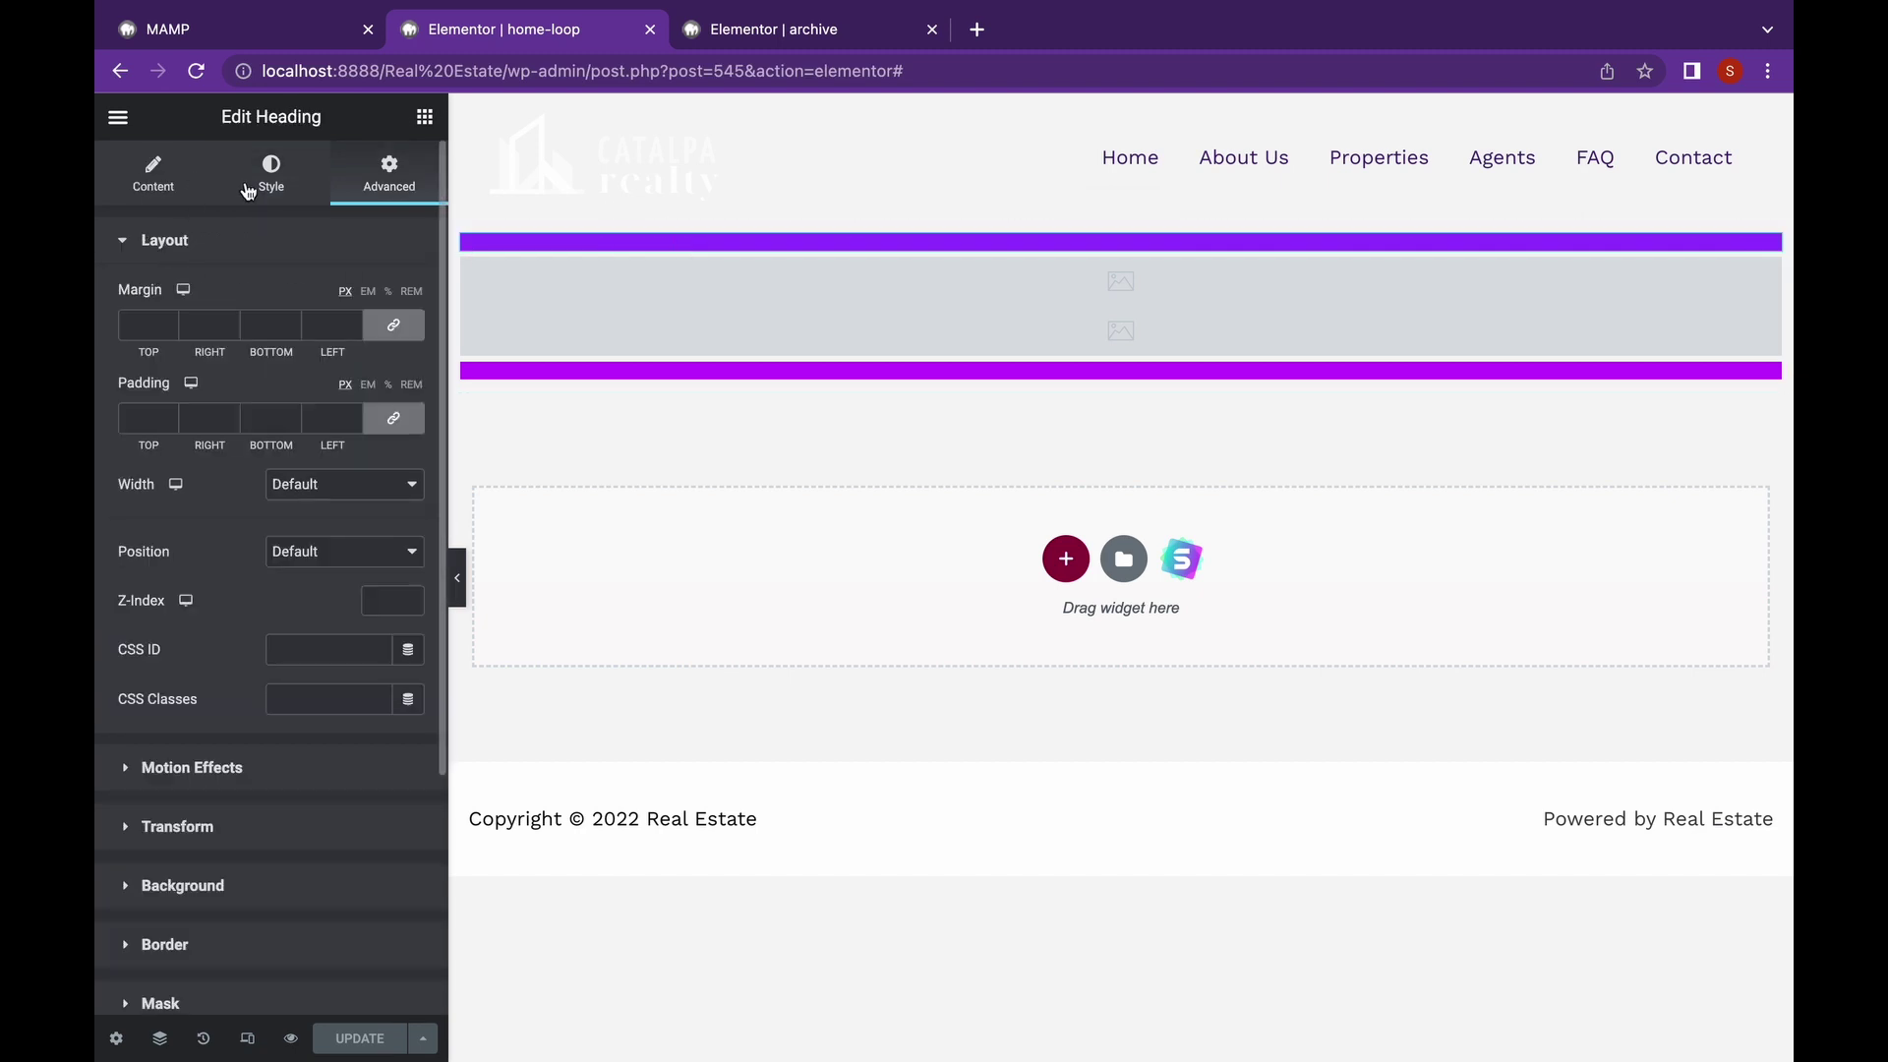
{"action": "left_click", "coordinate": [275, 169]}
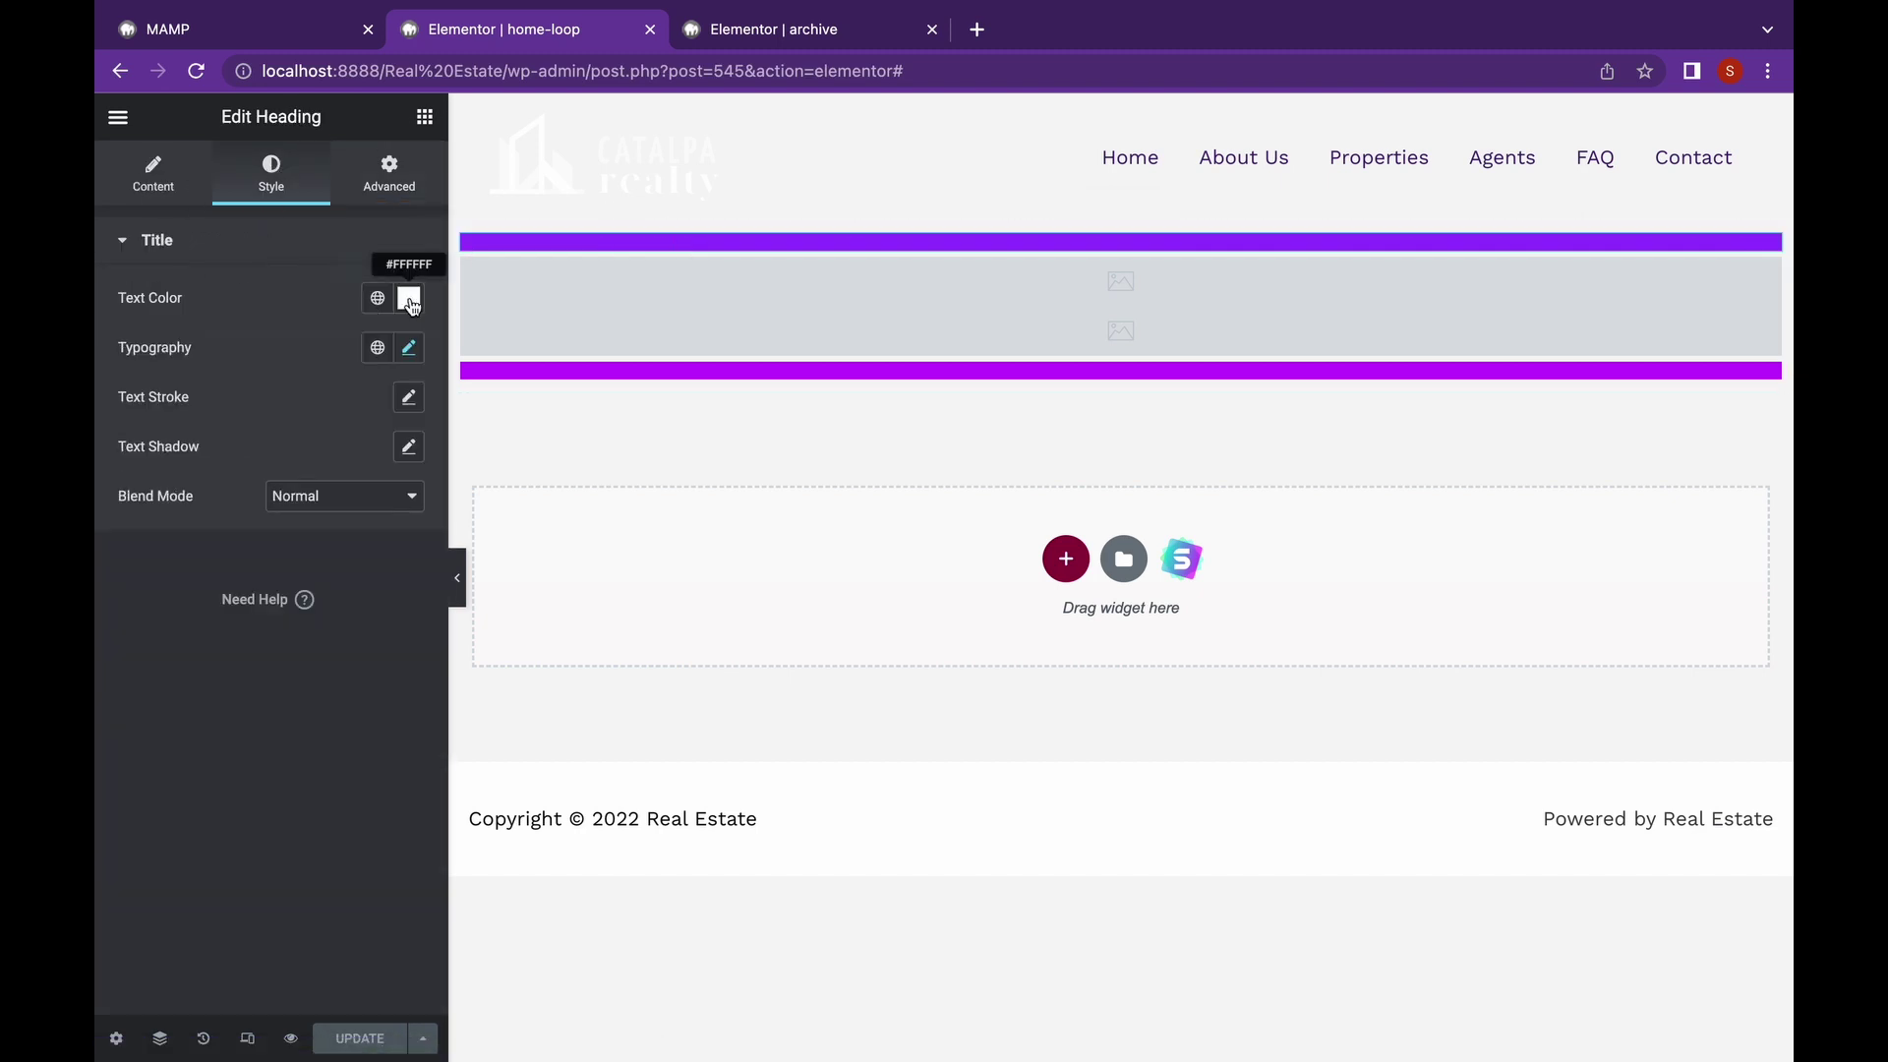
{"action": "left_click", "coordinate": [410, 348]}
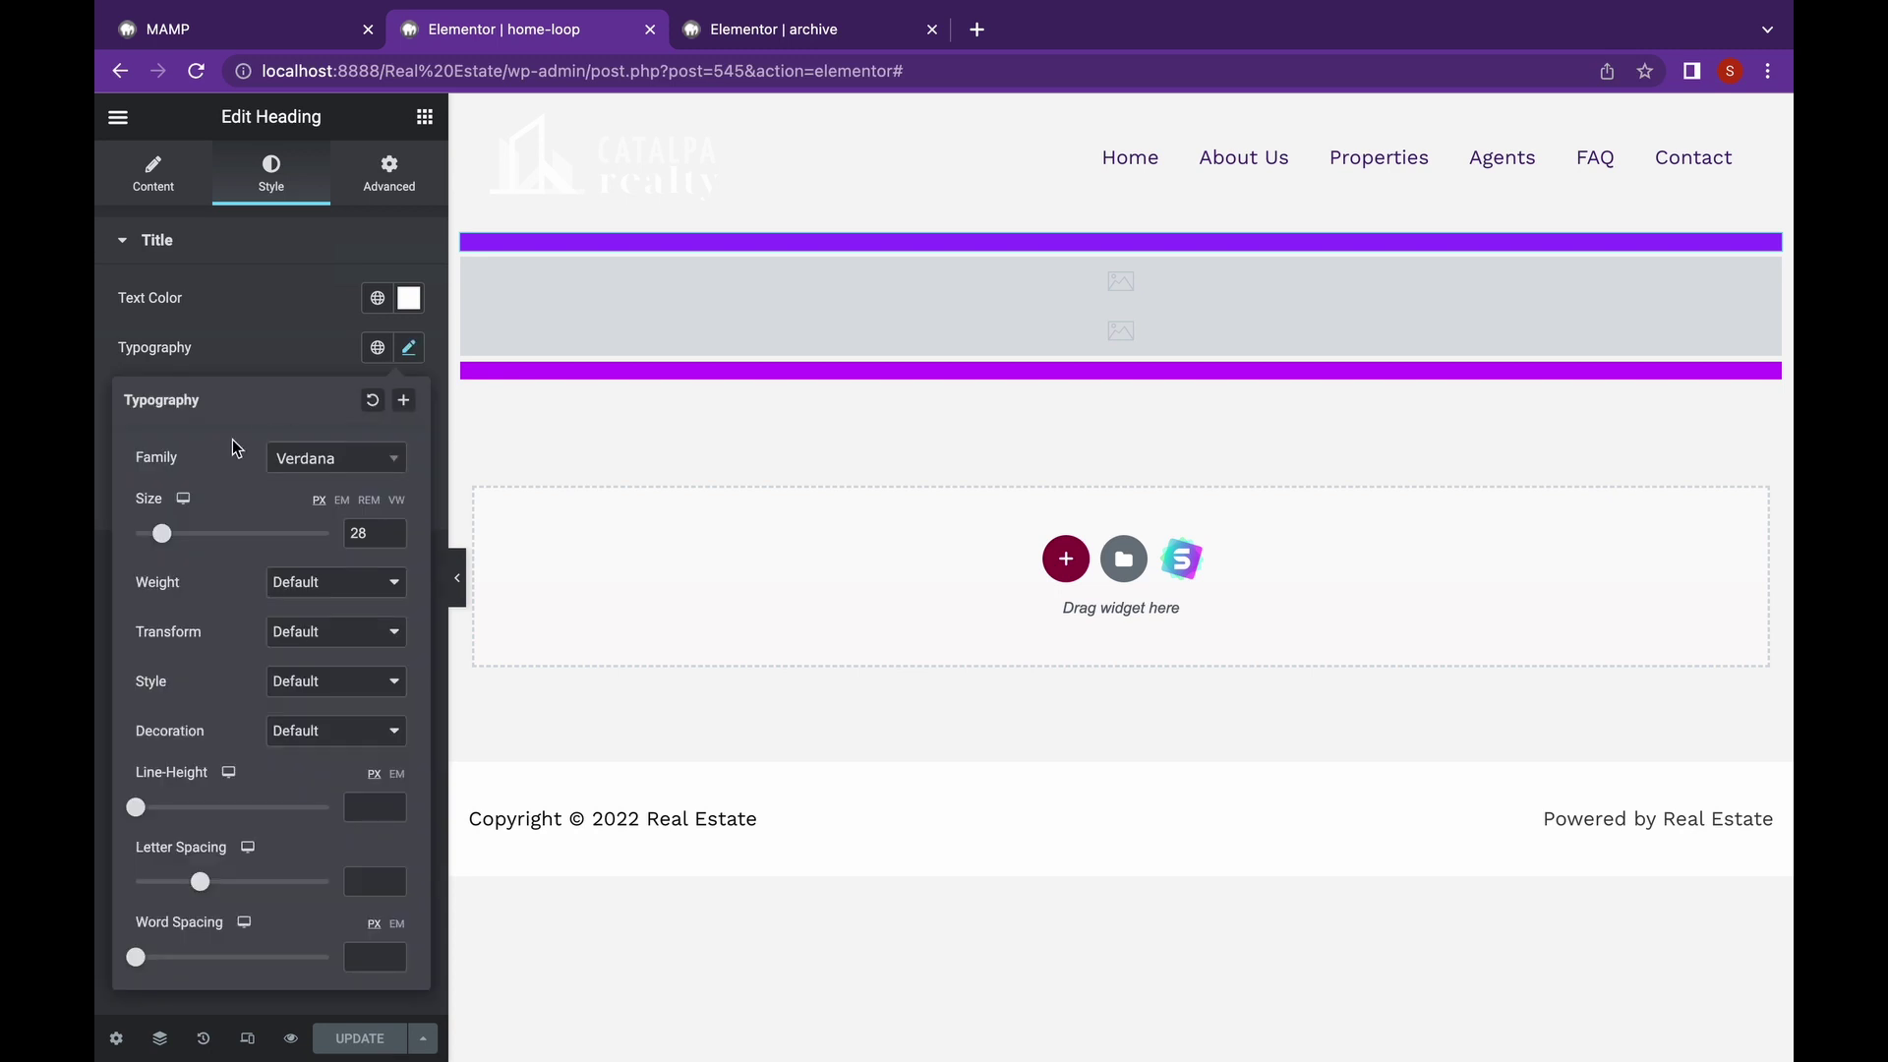
{"action": "left_click_drag", "start_coordinate": [167, 536], "coordinate": [158, 537]}
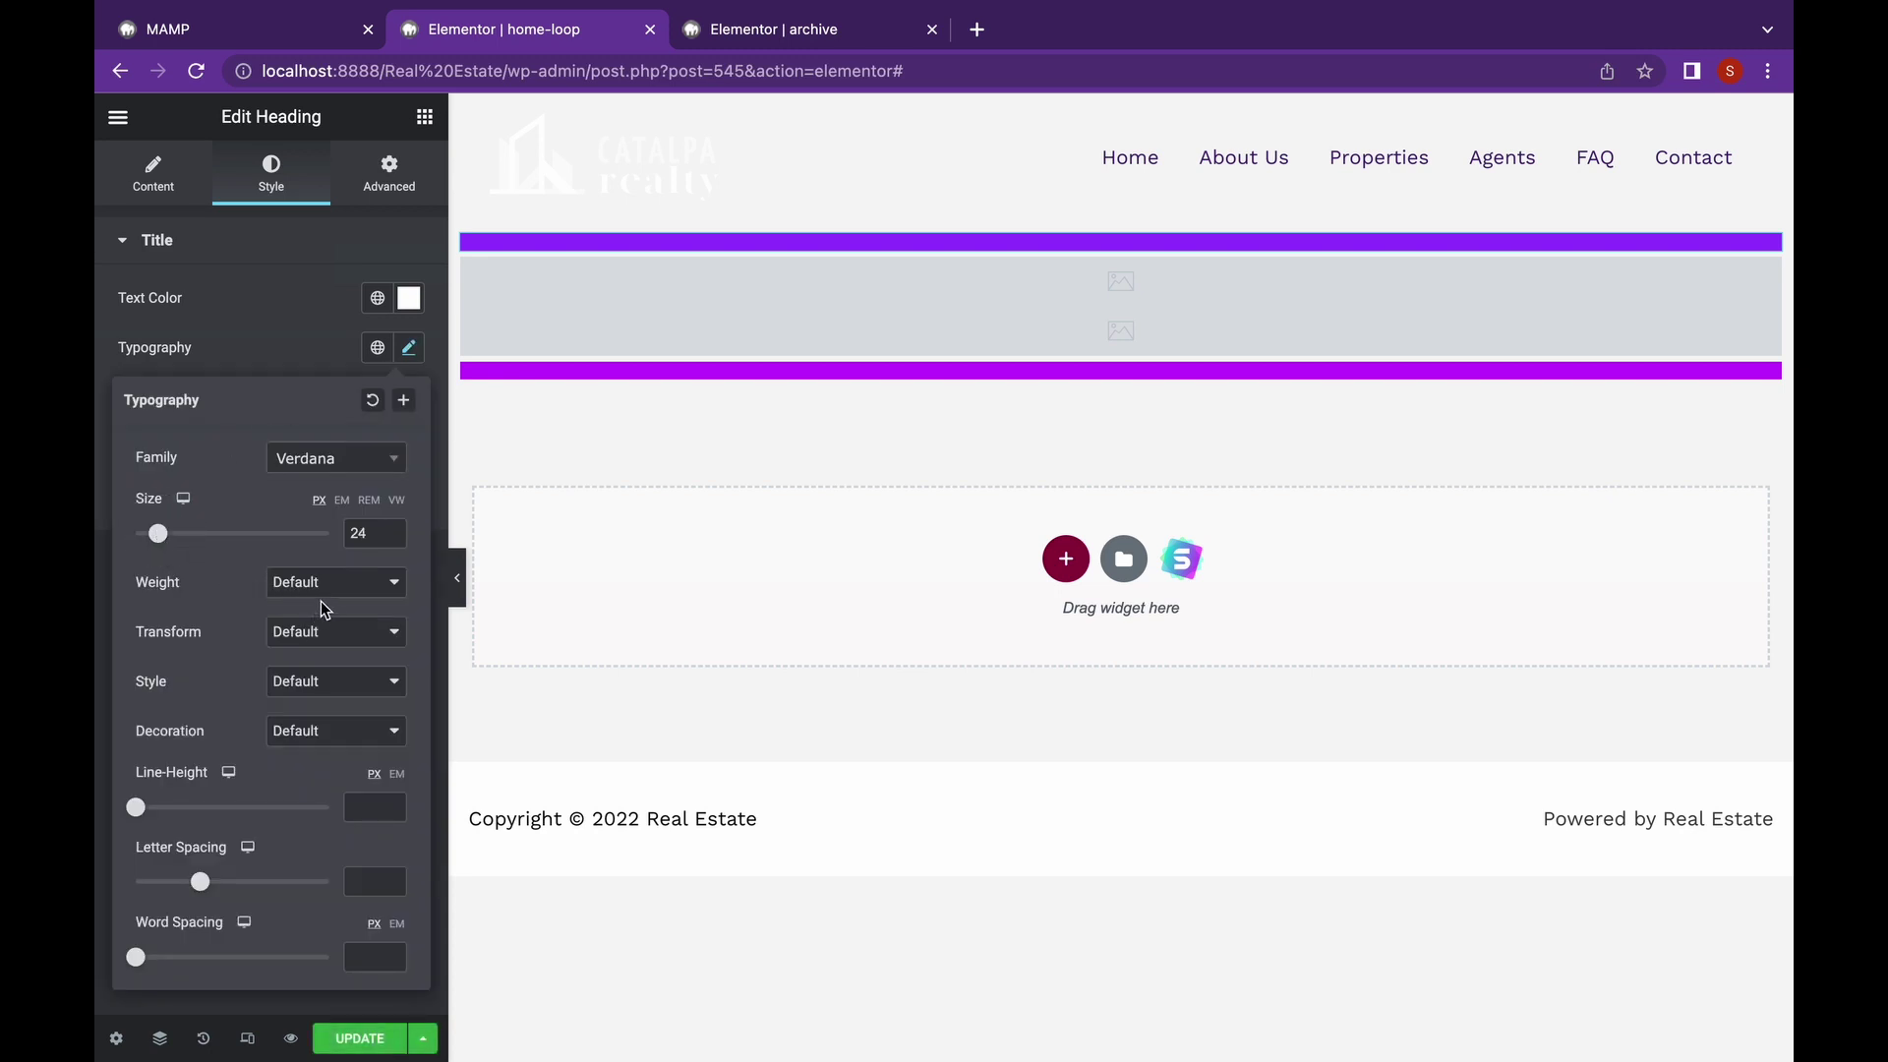
{"action": "left_click", "coordinate": [355, 594]}
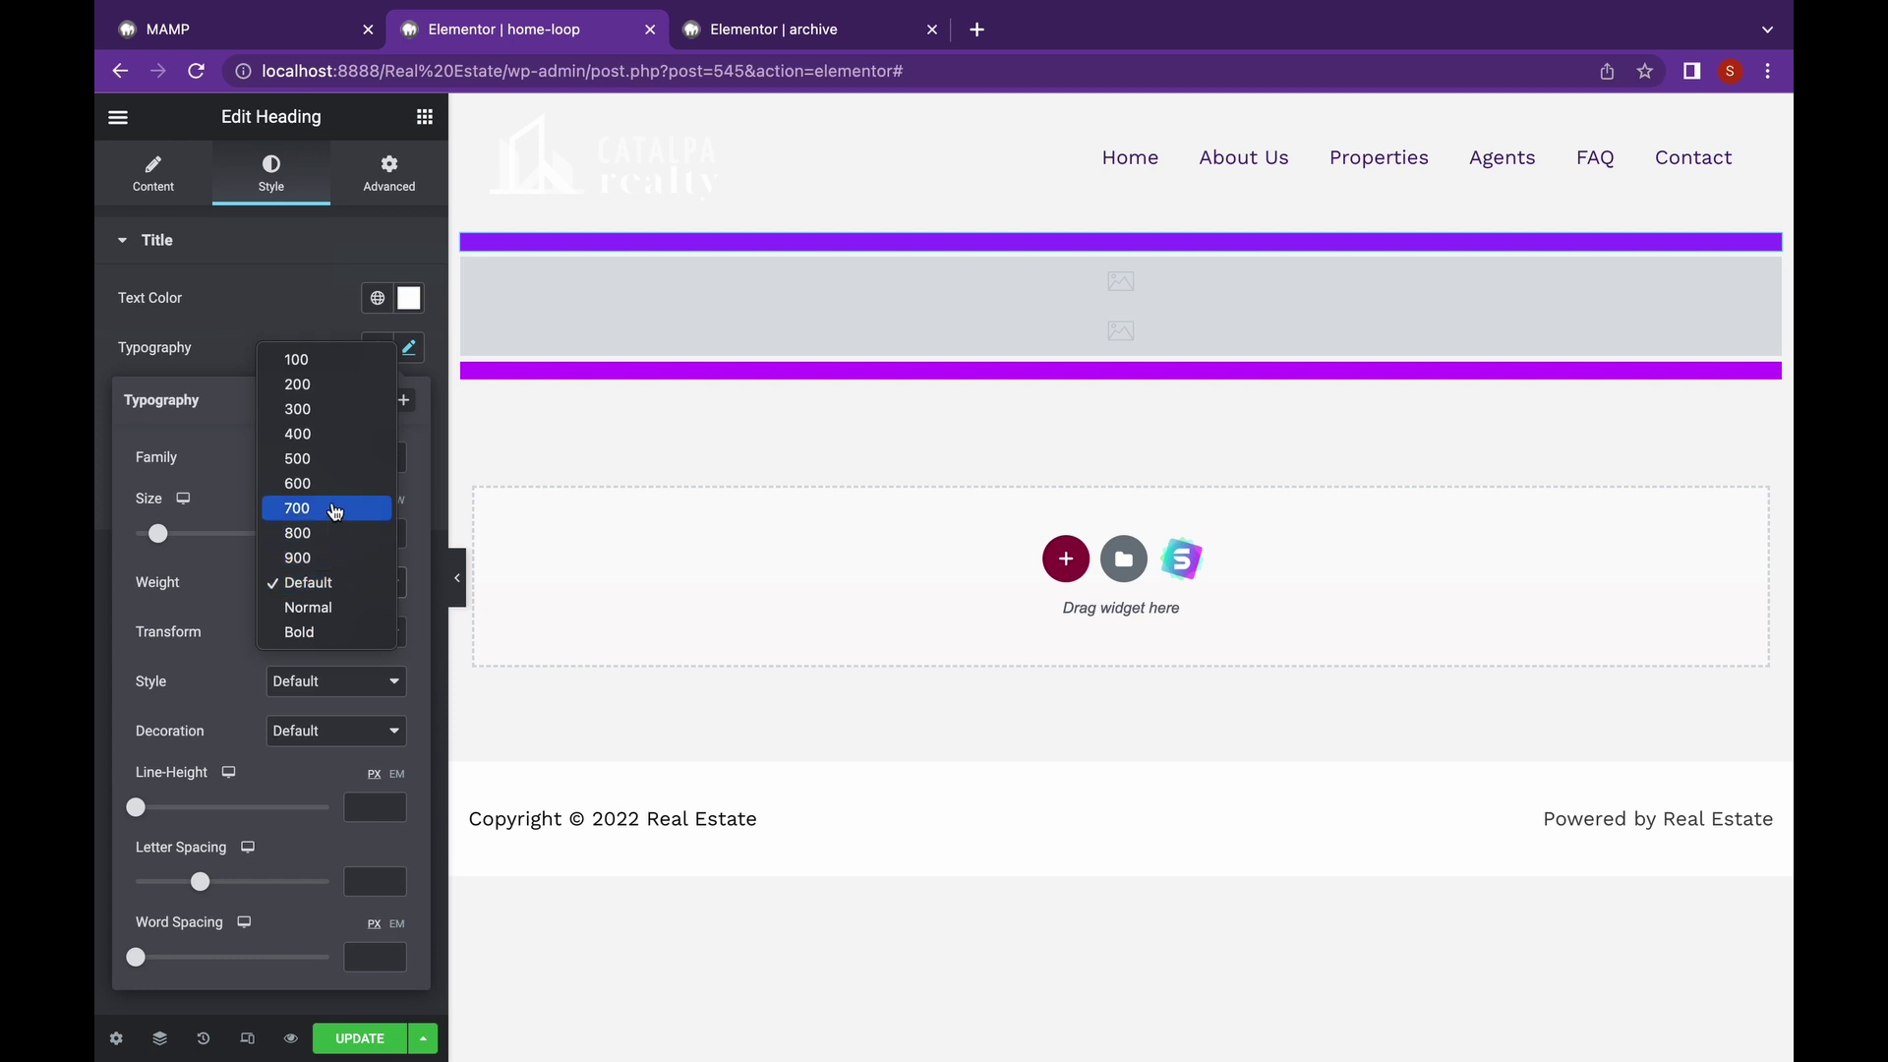
{"action": "left_click", "coordinate": [335, 511]}
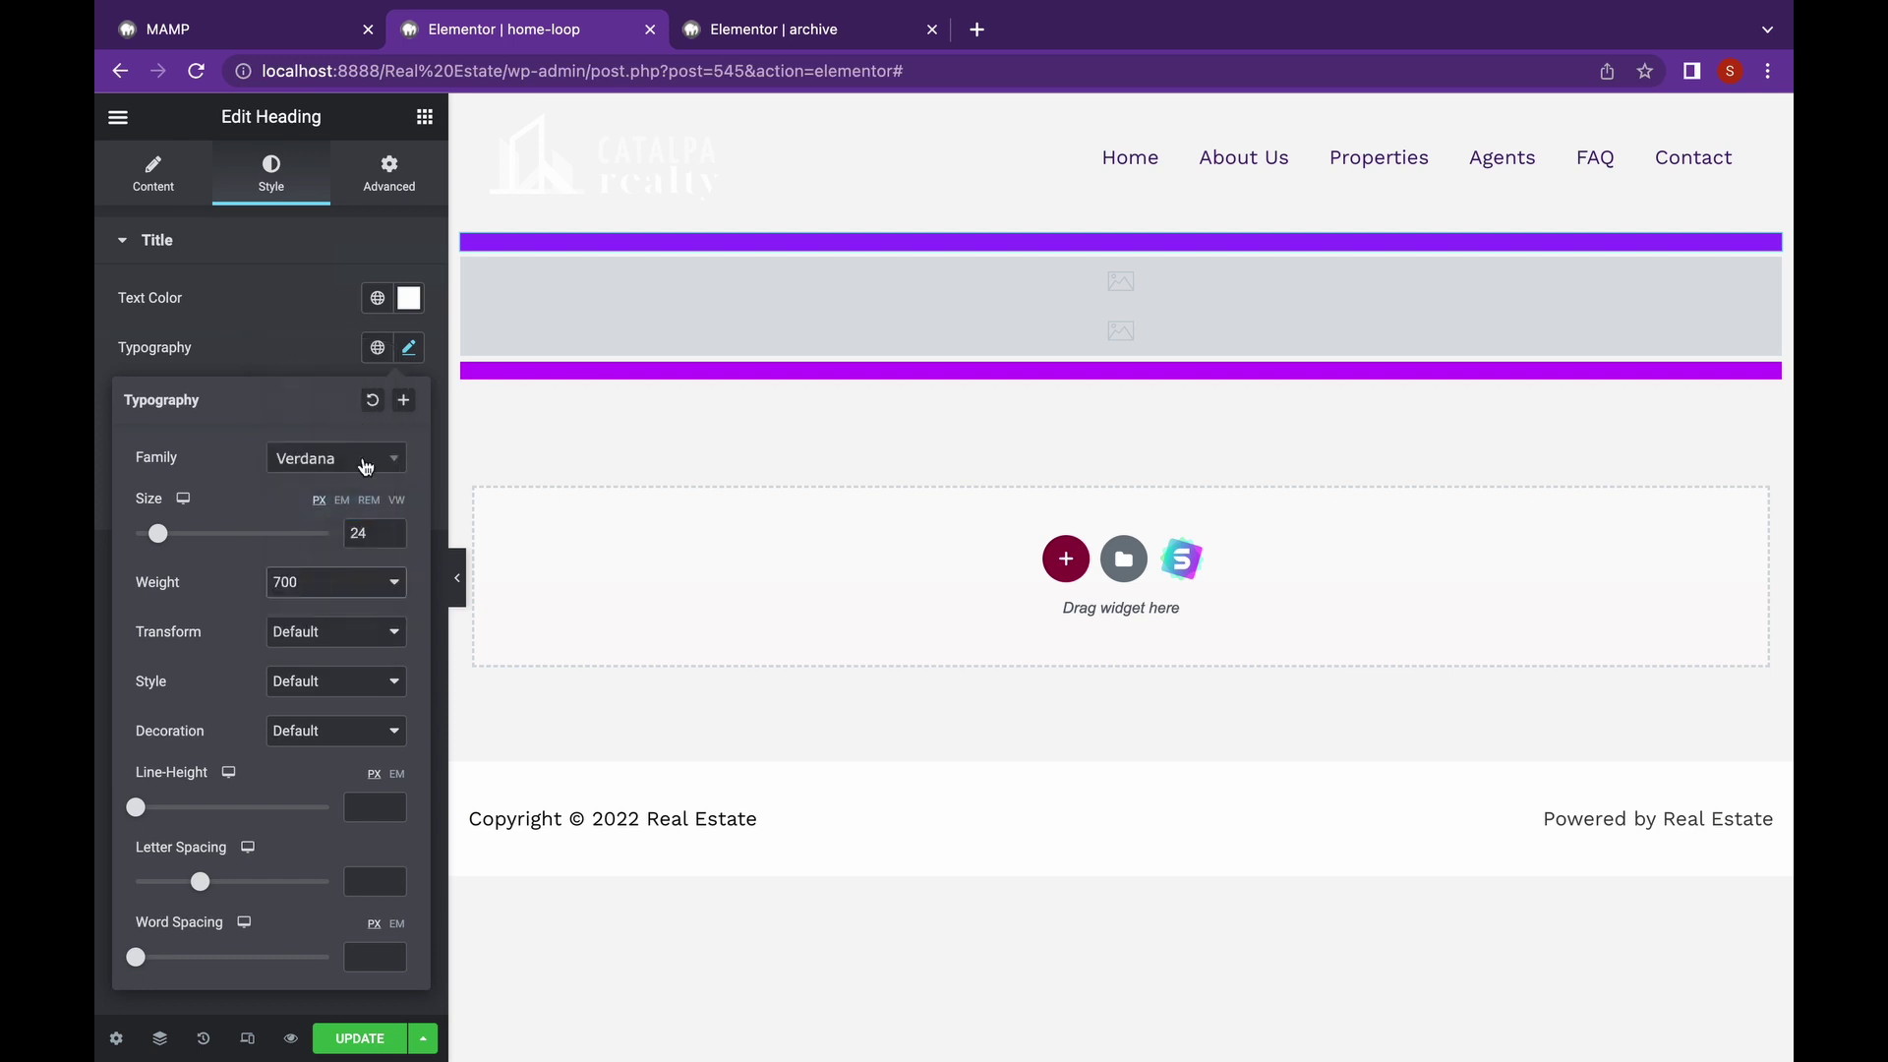
- Change the title heading's font family to Alata
{"action": "left_click", "coordinate": [366, 466]}
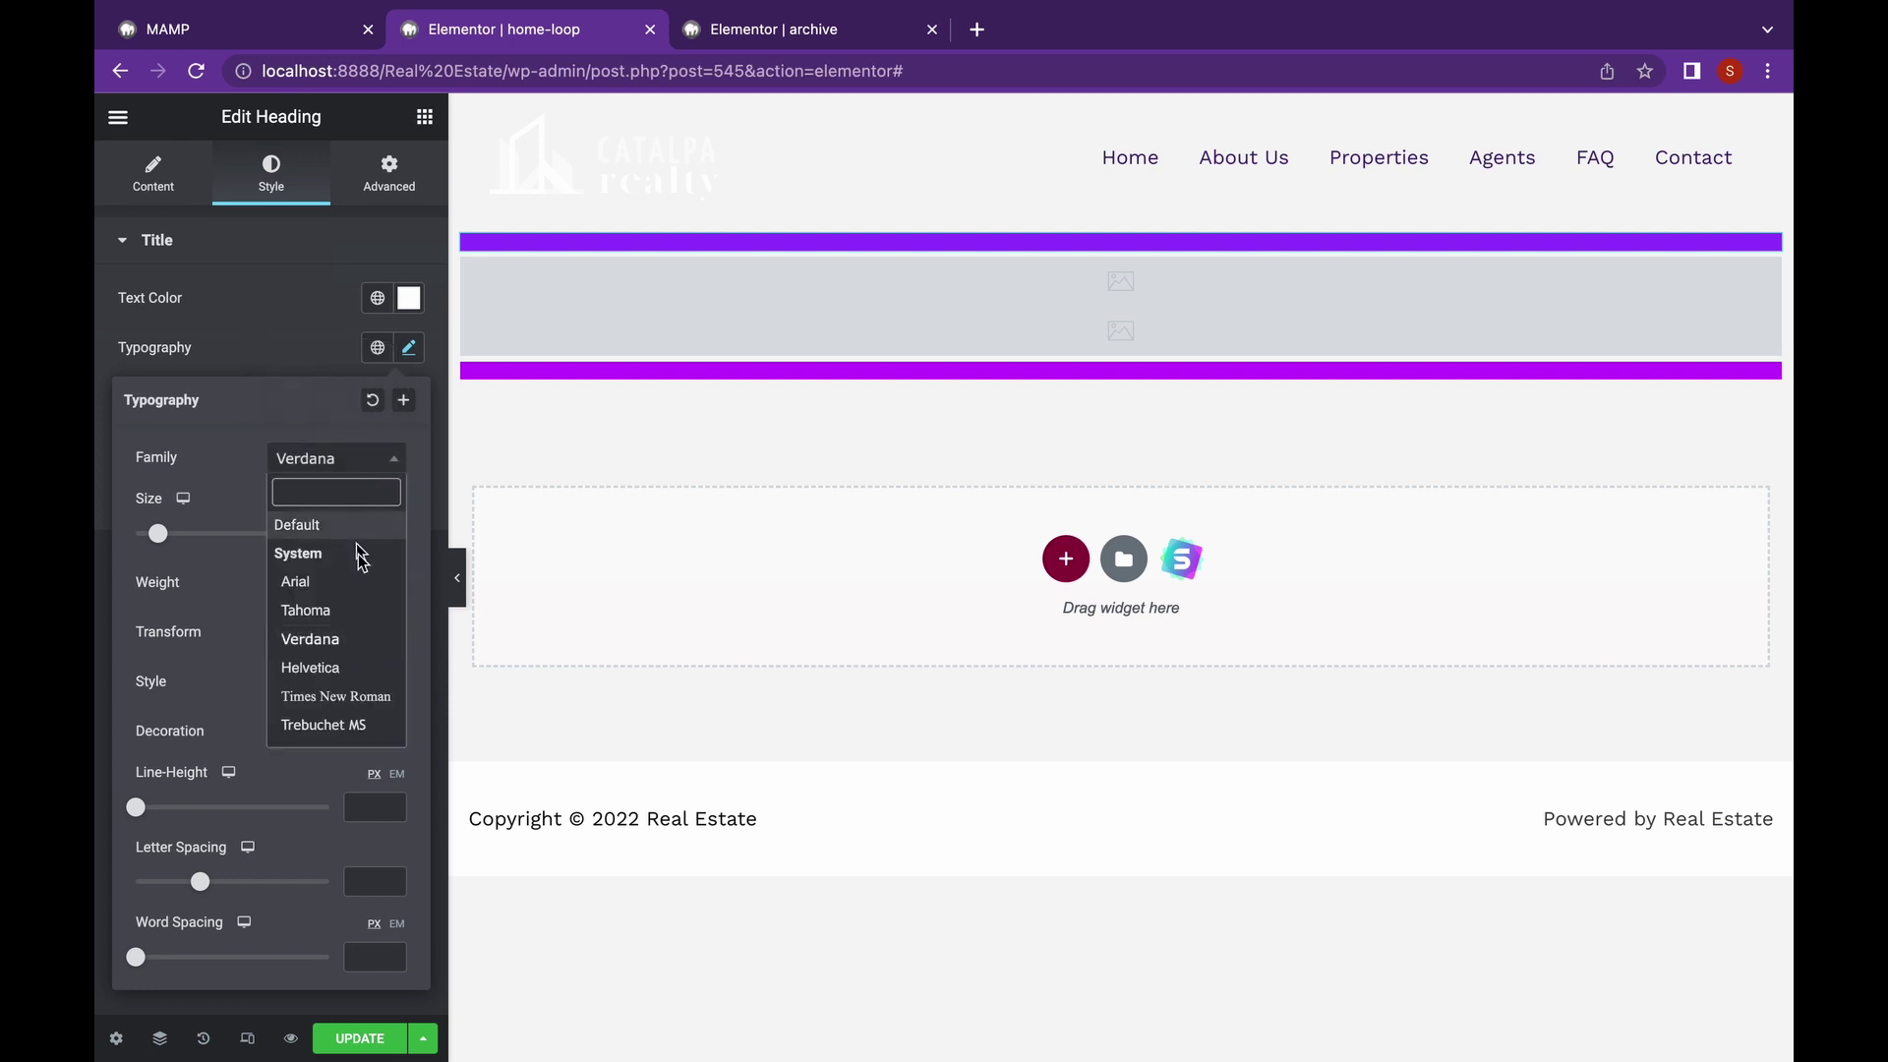
{"action": "scroll", "coordinate": [362, 580], "scroll_direction": "down", "scroll_amount": 1}
{"action": "scroll", "coordinate": [362, 603], "scroll_direction": "down", "scroll_amount": 6}
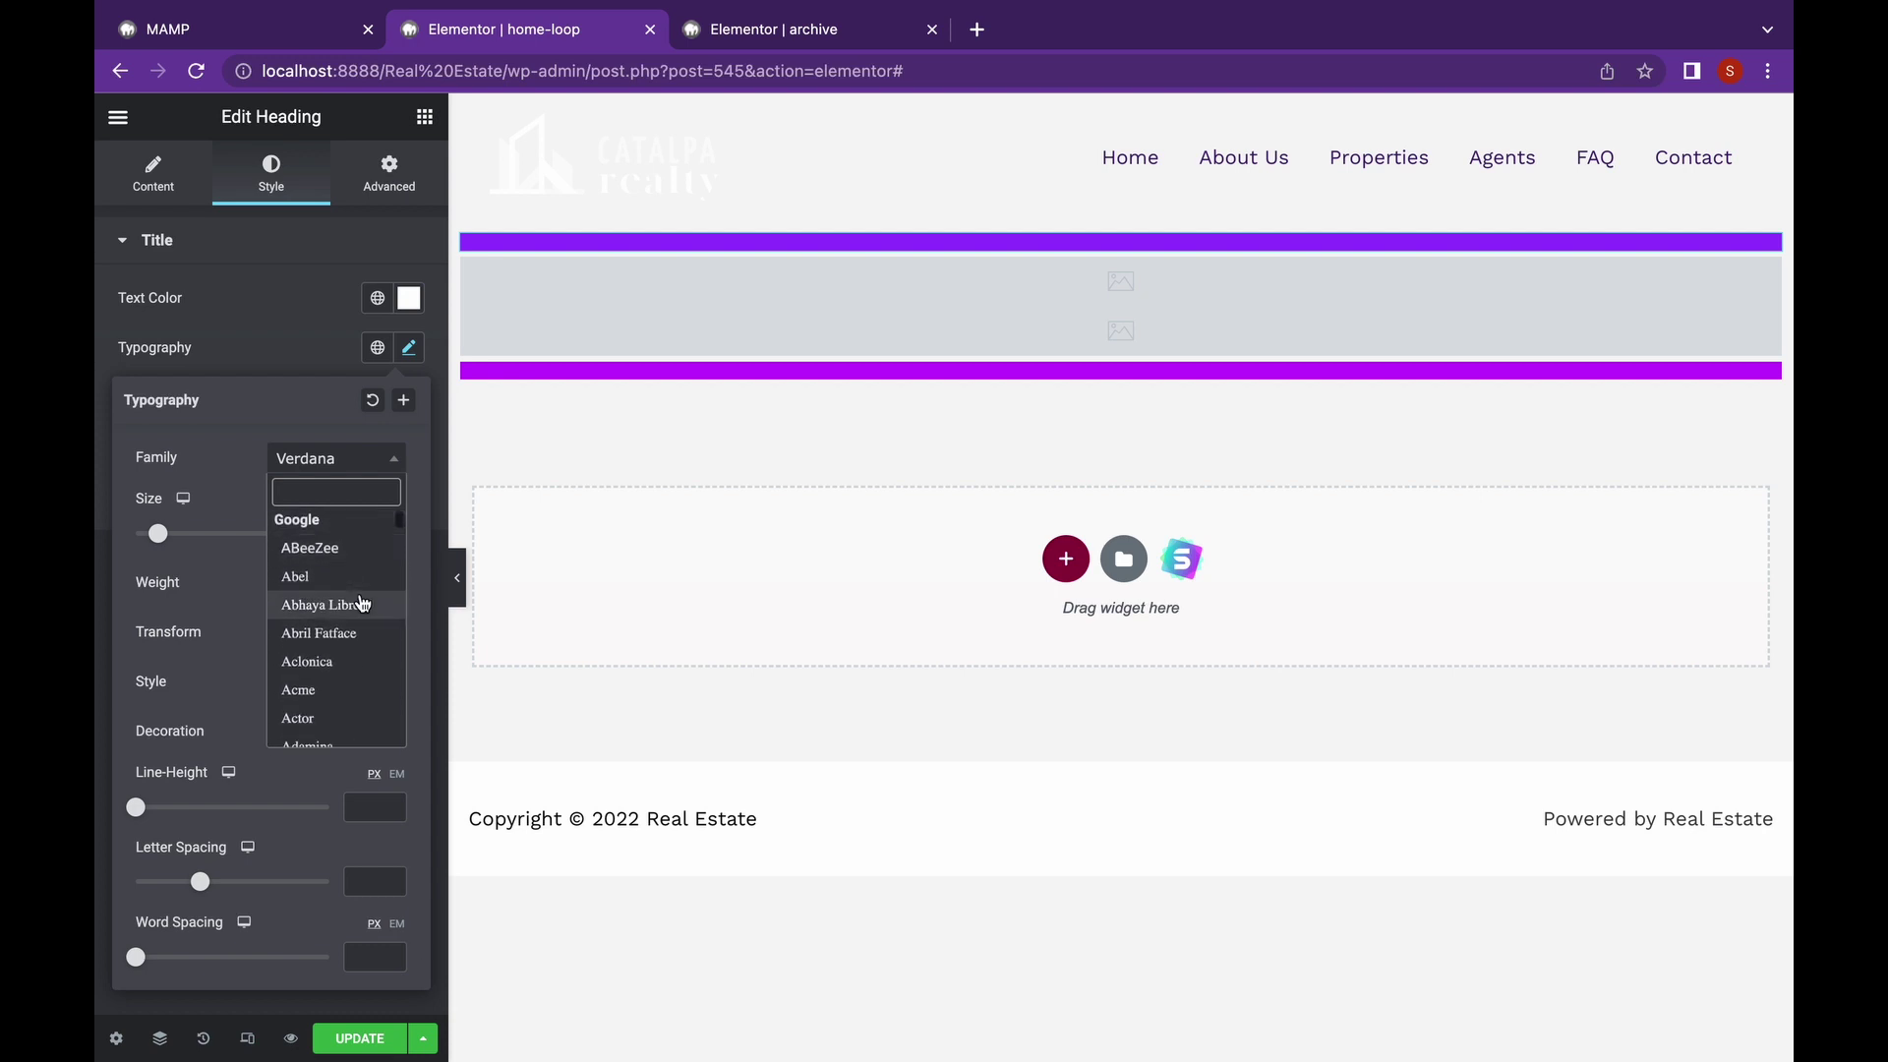
{"action": "scroll", "coordinate": [362, 604], "scroll_direction": "down", "scroll_amount": 1}
{"action": "scroll", "coordinate": [362, 603], "scroll_direction": "down", "scroll_amount": 7}
{"action": "scroll", "coordinate": [362, 603], "scroll_direction": "down", "scroll_amount": 4}
{"action": "left_click", "coordinate": [349, 638]}
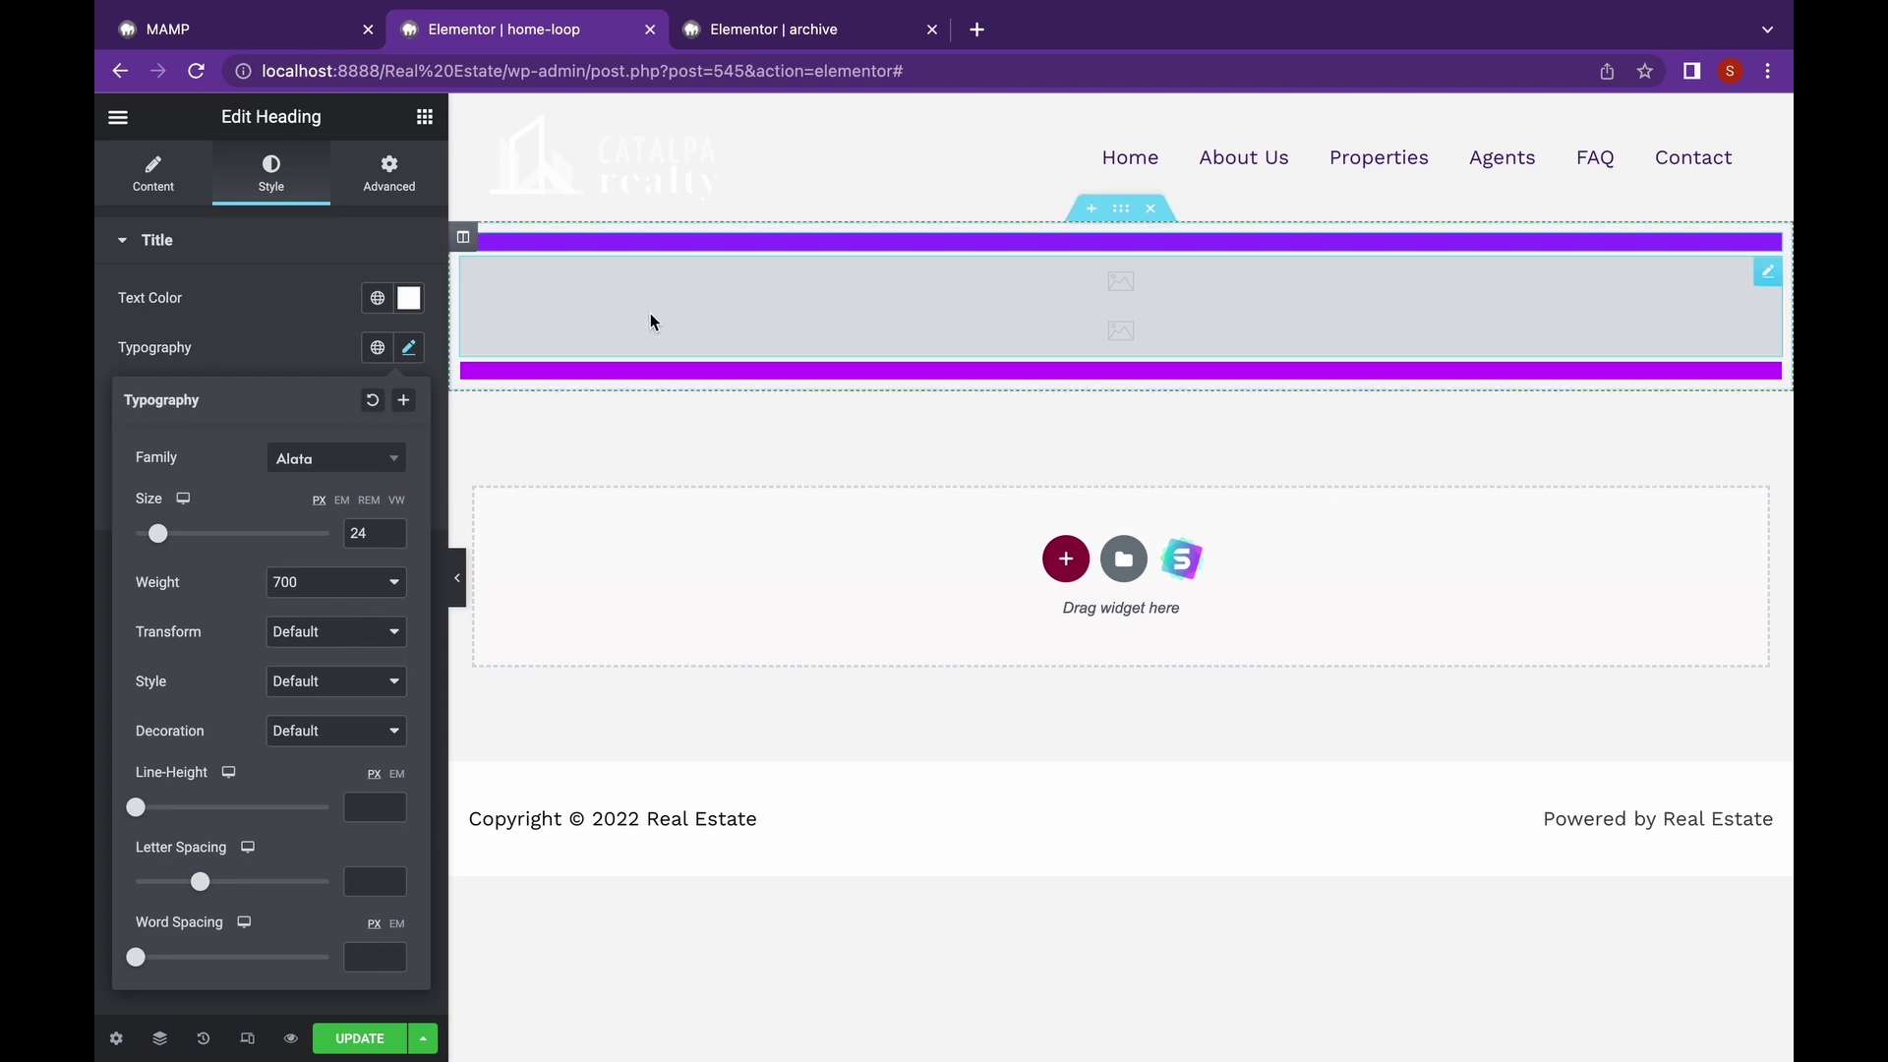
- Set the price heading's typography to Alata at 24 px and save the loop template
{"action": "left_click", "coordinate": [658, 373]}
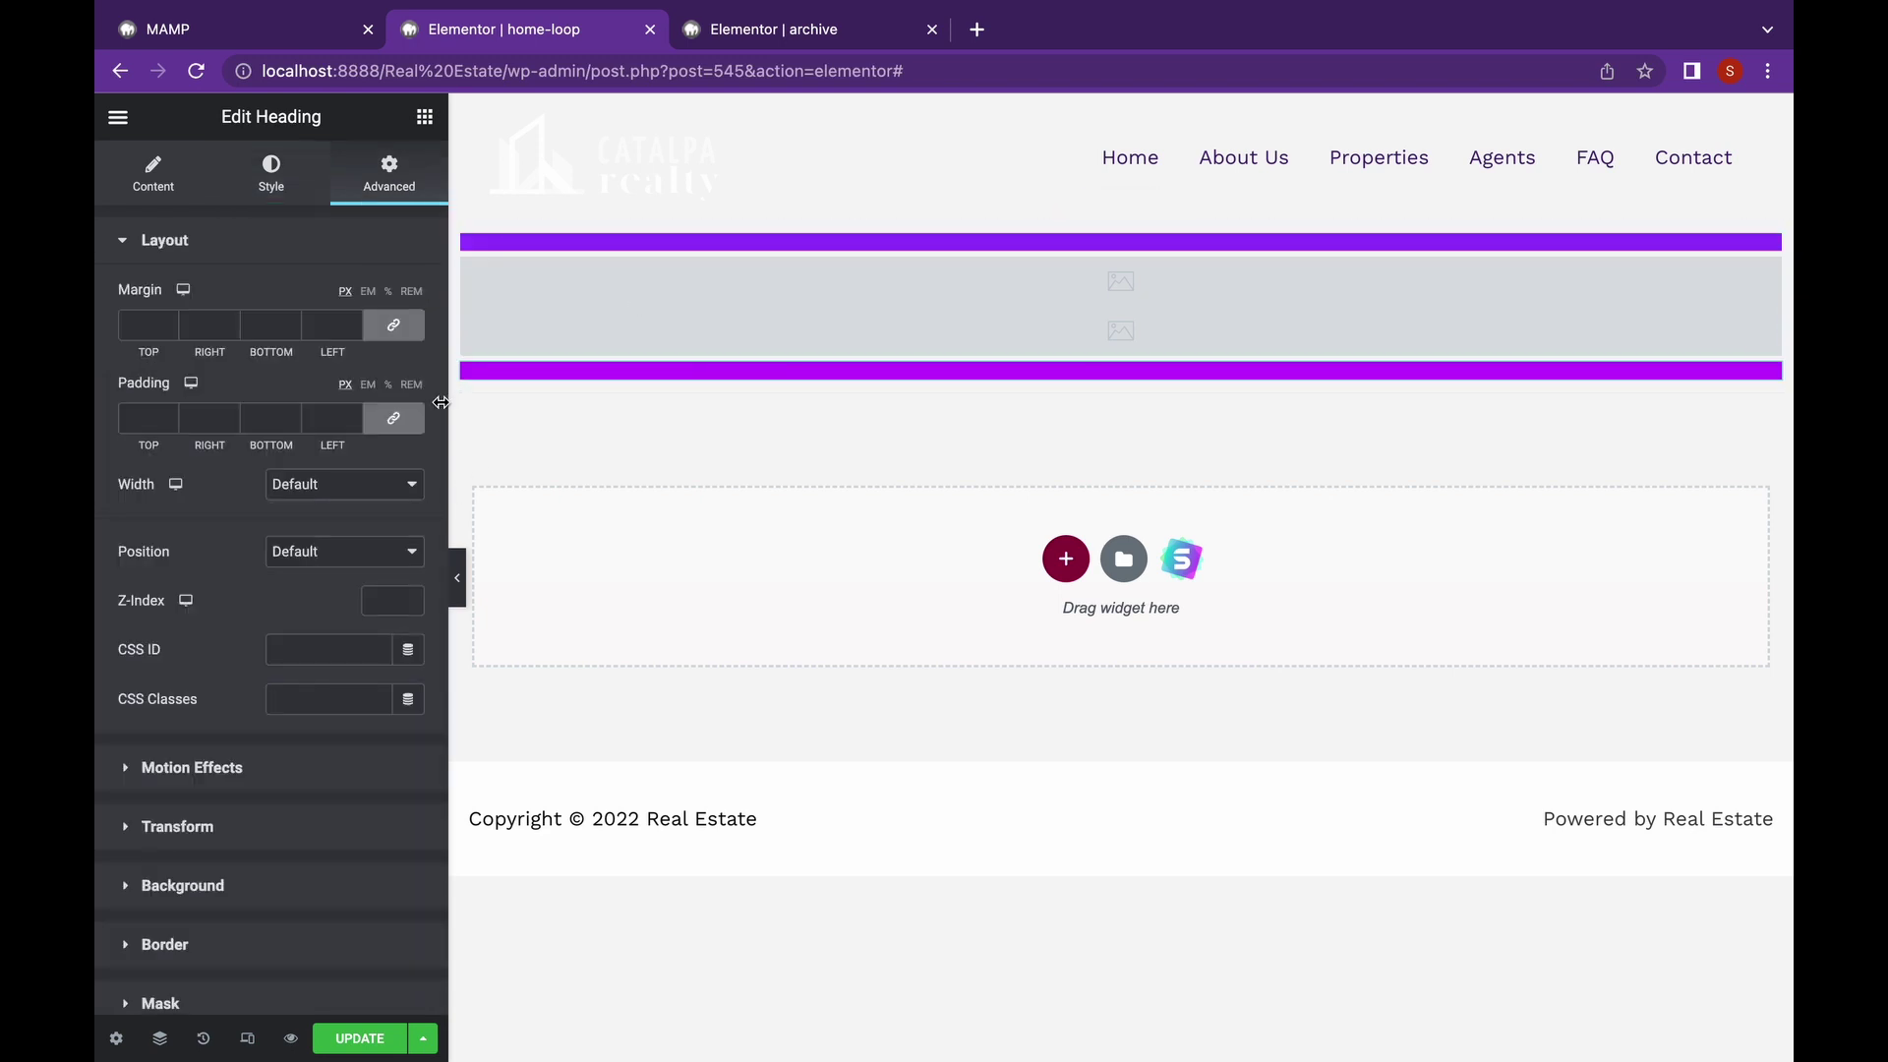
{"action": "left_click", "coordinate": [272, 173]}
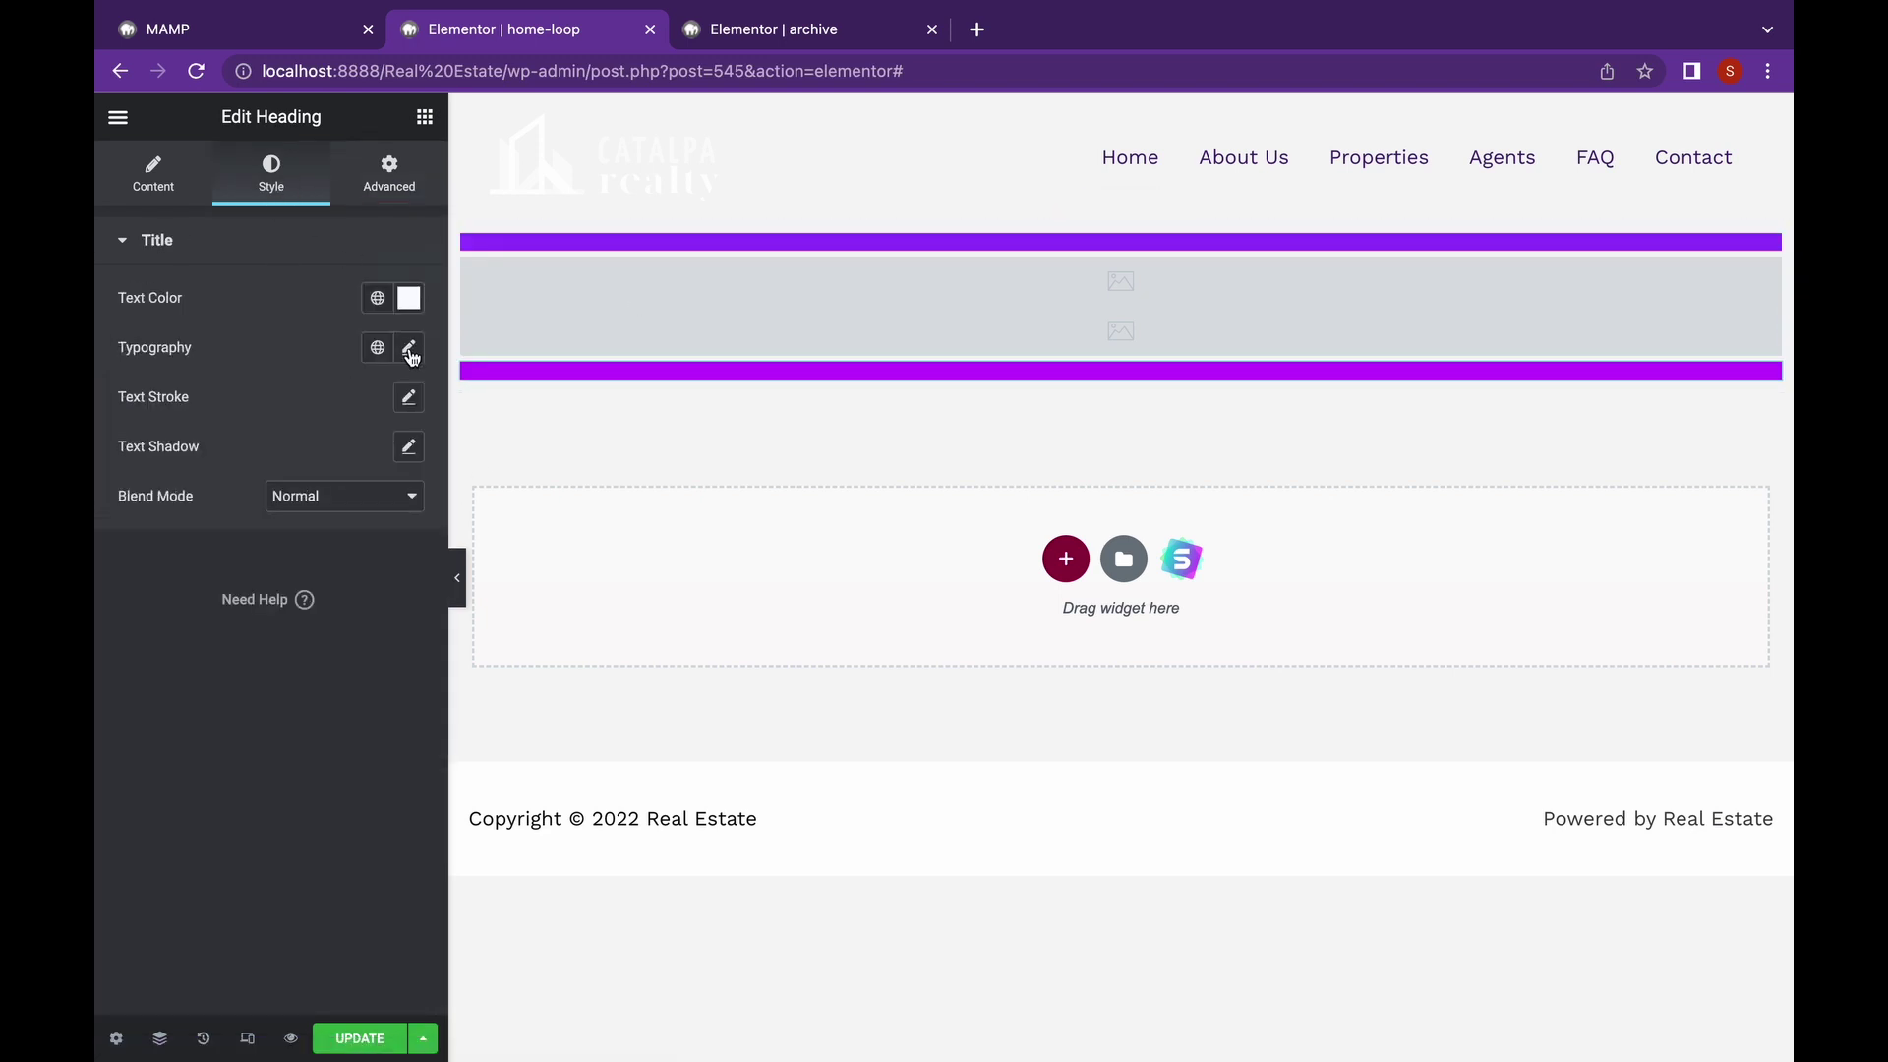
{"action": "left_click", "coordinate": [410, 351]}
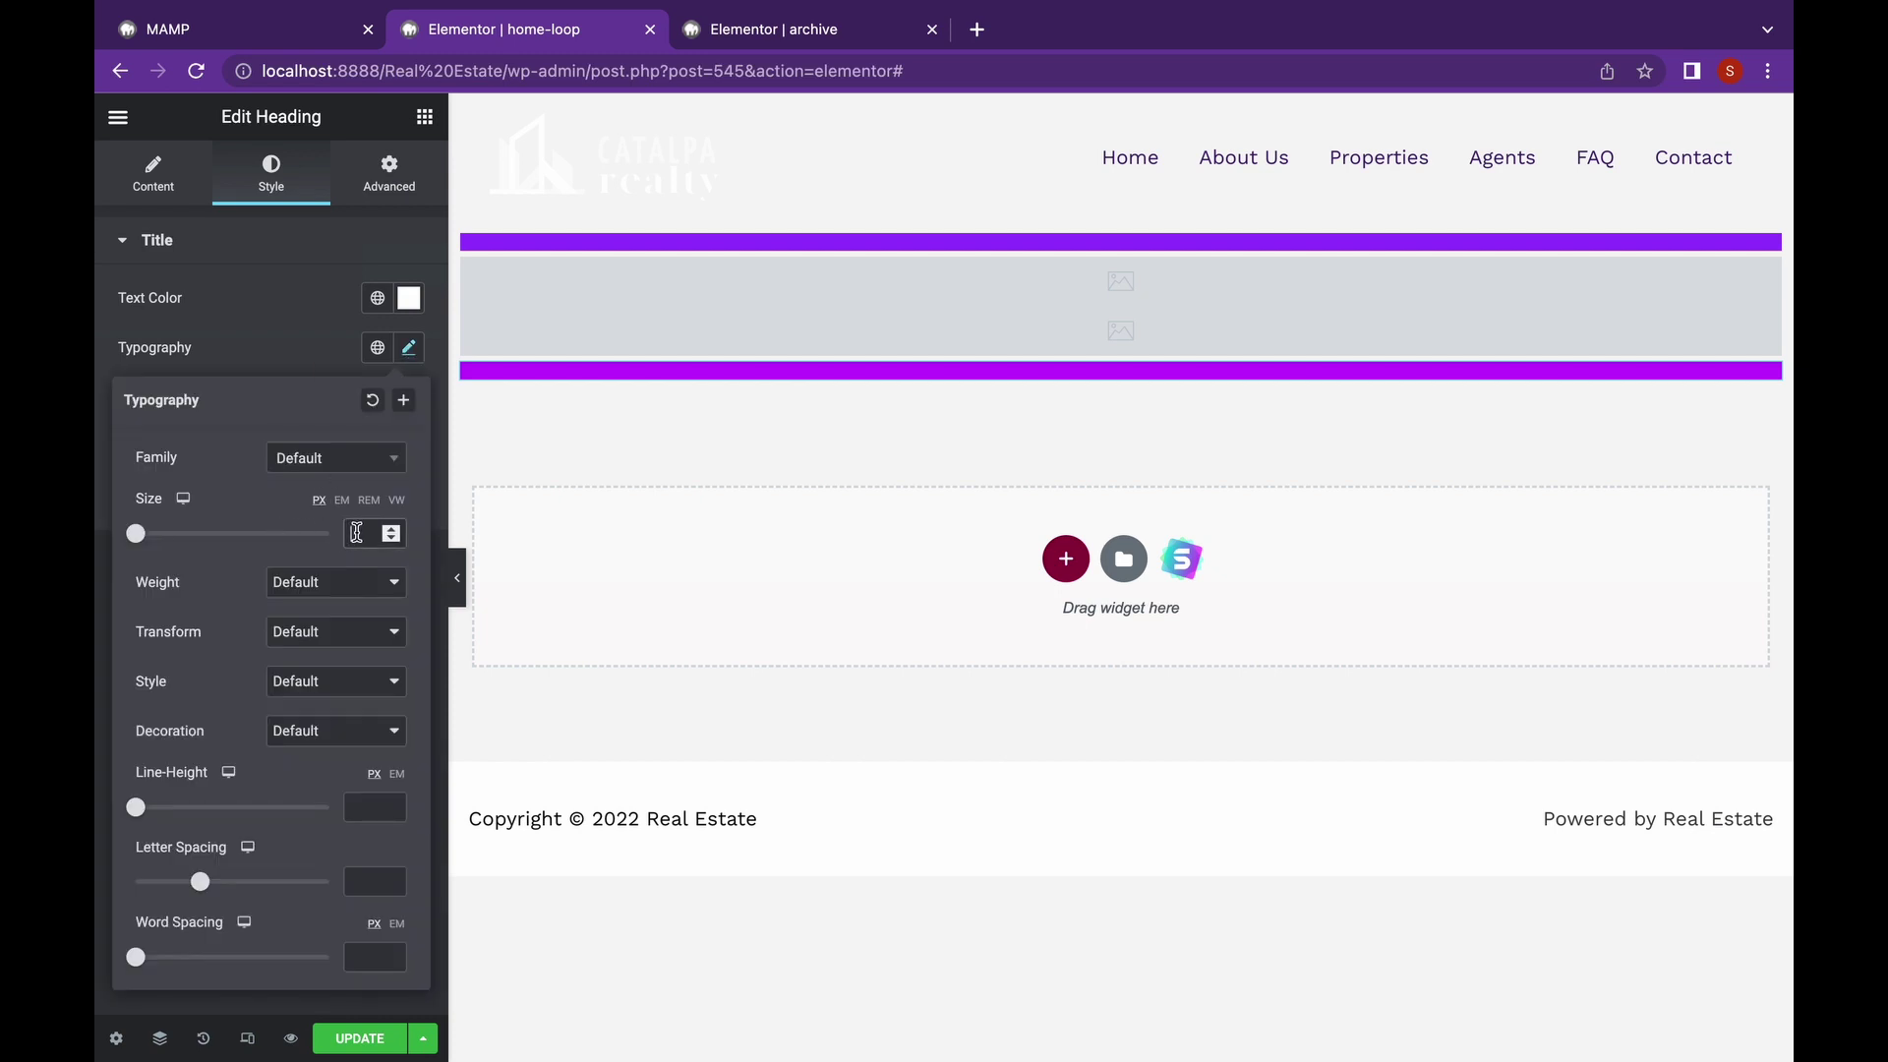
{"action": "type", "text": "24"}
{"action": "left_click", "coordinate": [350, 455]}
{"action": "scroll", "coordinate": [354, 636], "scroll_direction": "down", "scroll_amount": 3}
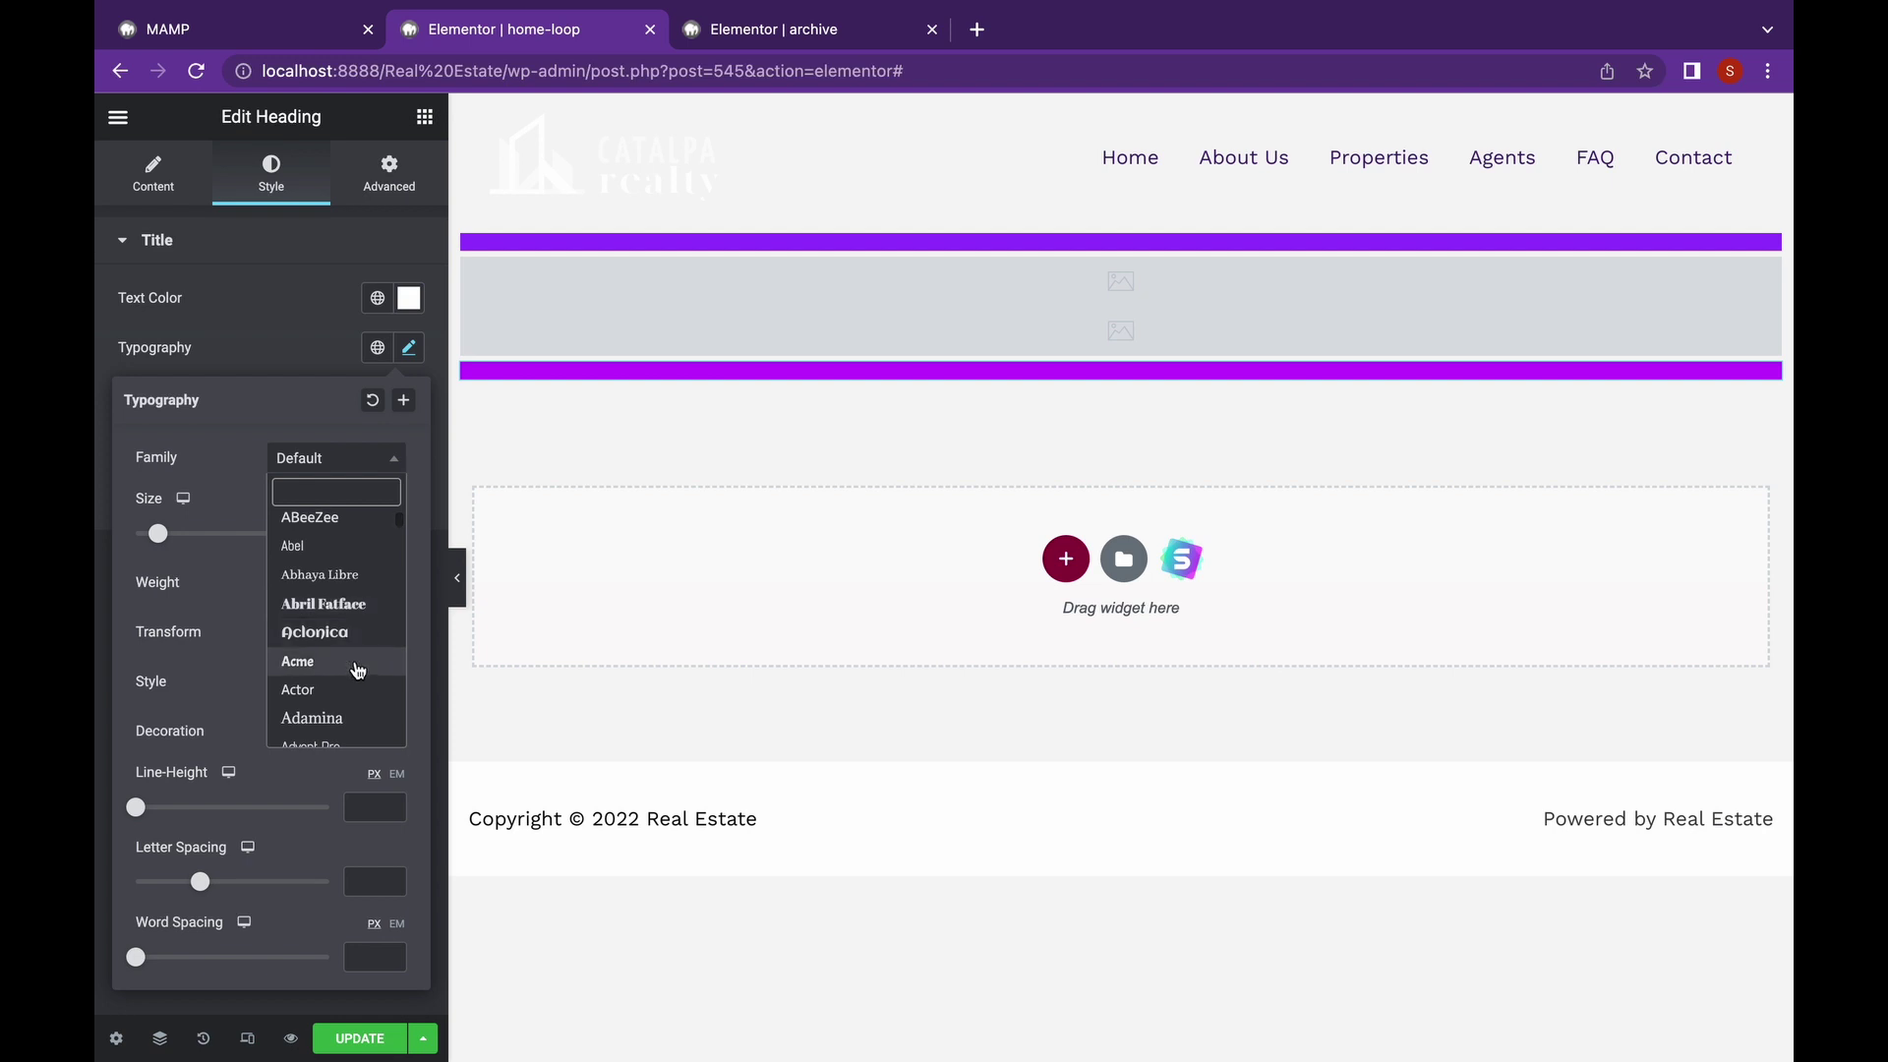
{"action": "scroll", "coordinate": [357, 670], "scroll_direction": "down", "scroll_amount": 4}
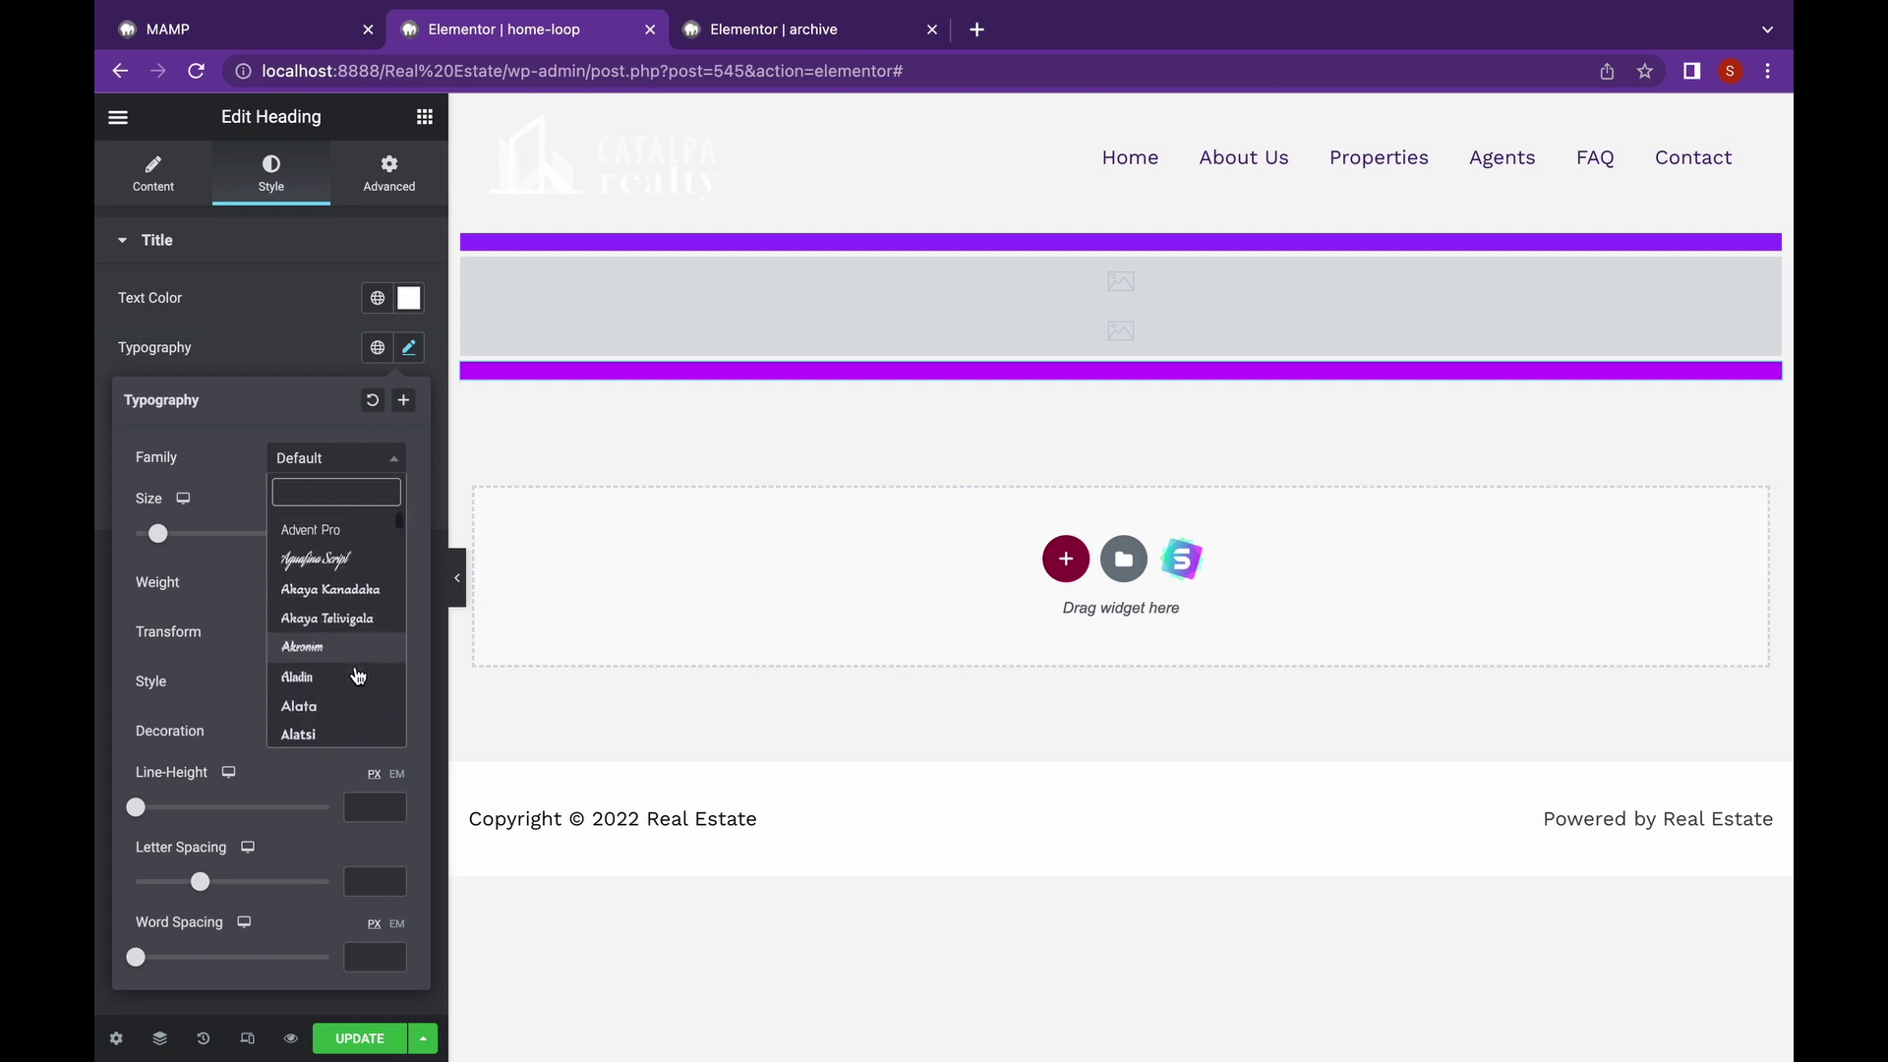
{"action": "scroll", "coordinate": [358, 675], "scroll_direction": "down", "scroll_amount": 1}
{"action": "left_click", "coordinate": [357, 675]}
{"action": "left_click", "coordinate": [360, 1038]}
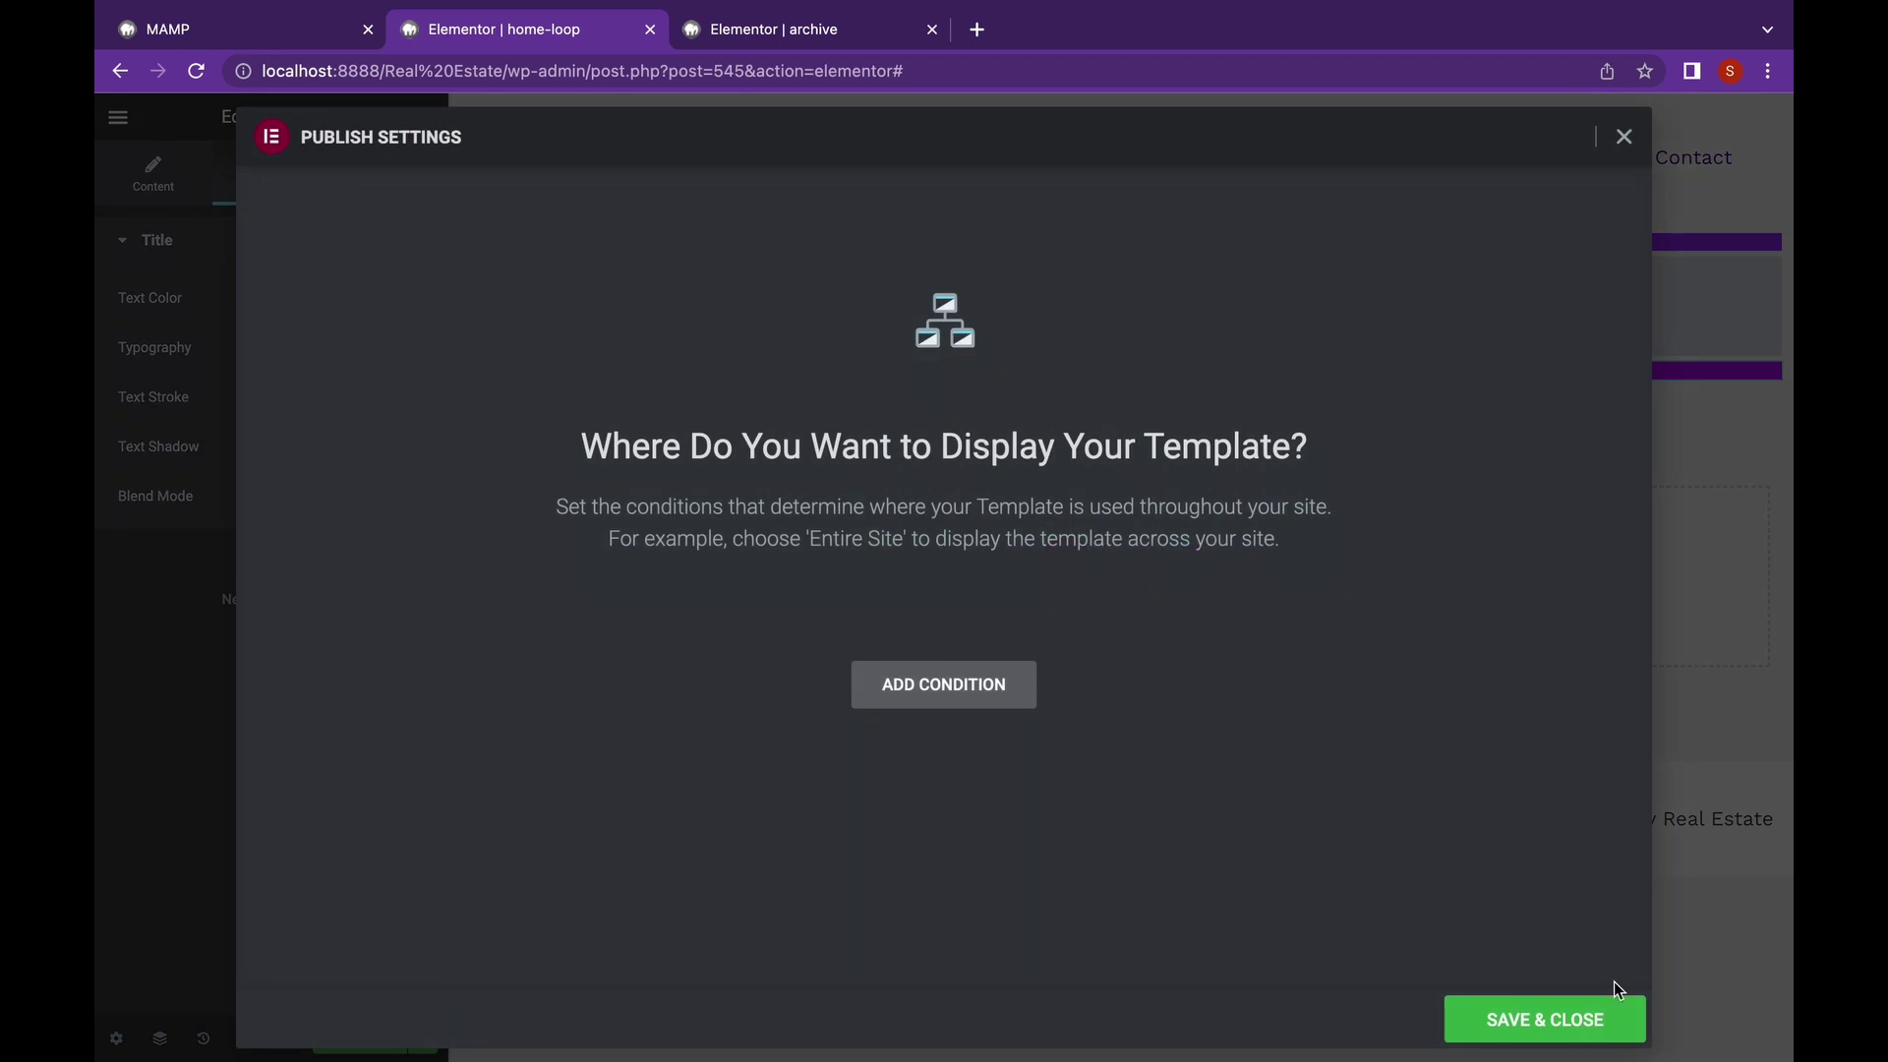
{"action": "left_click", "coordinate": [1612, 1013]}
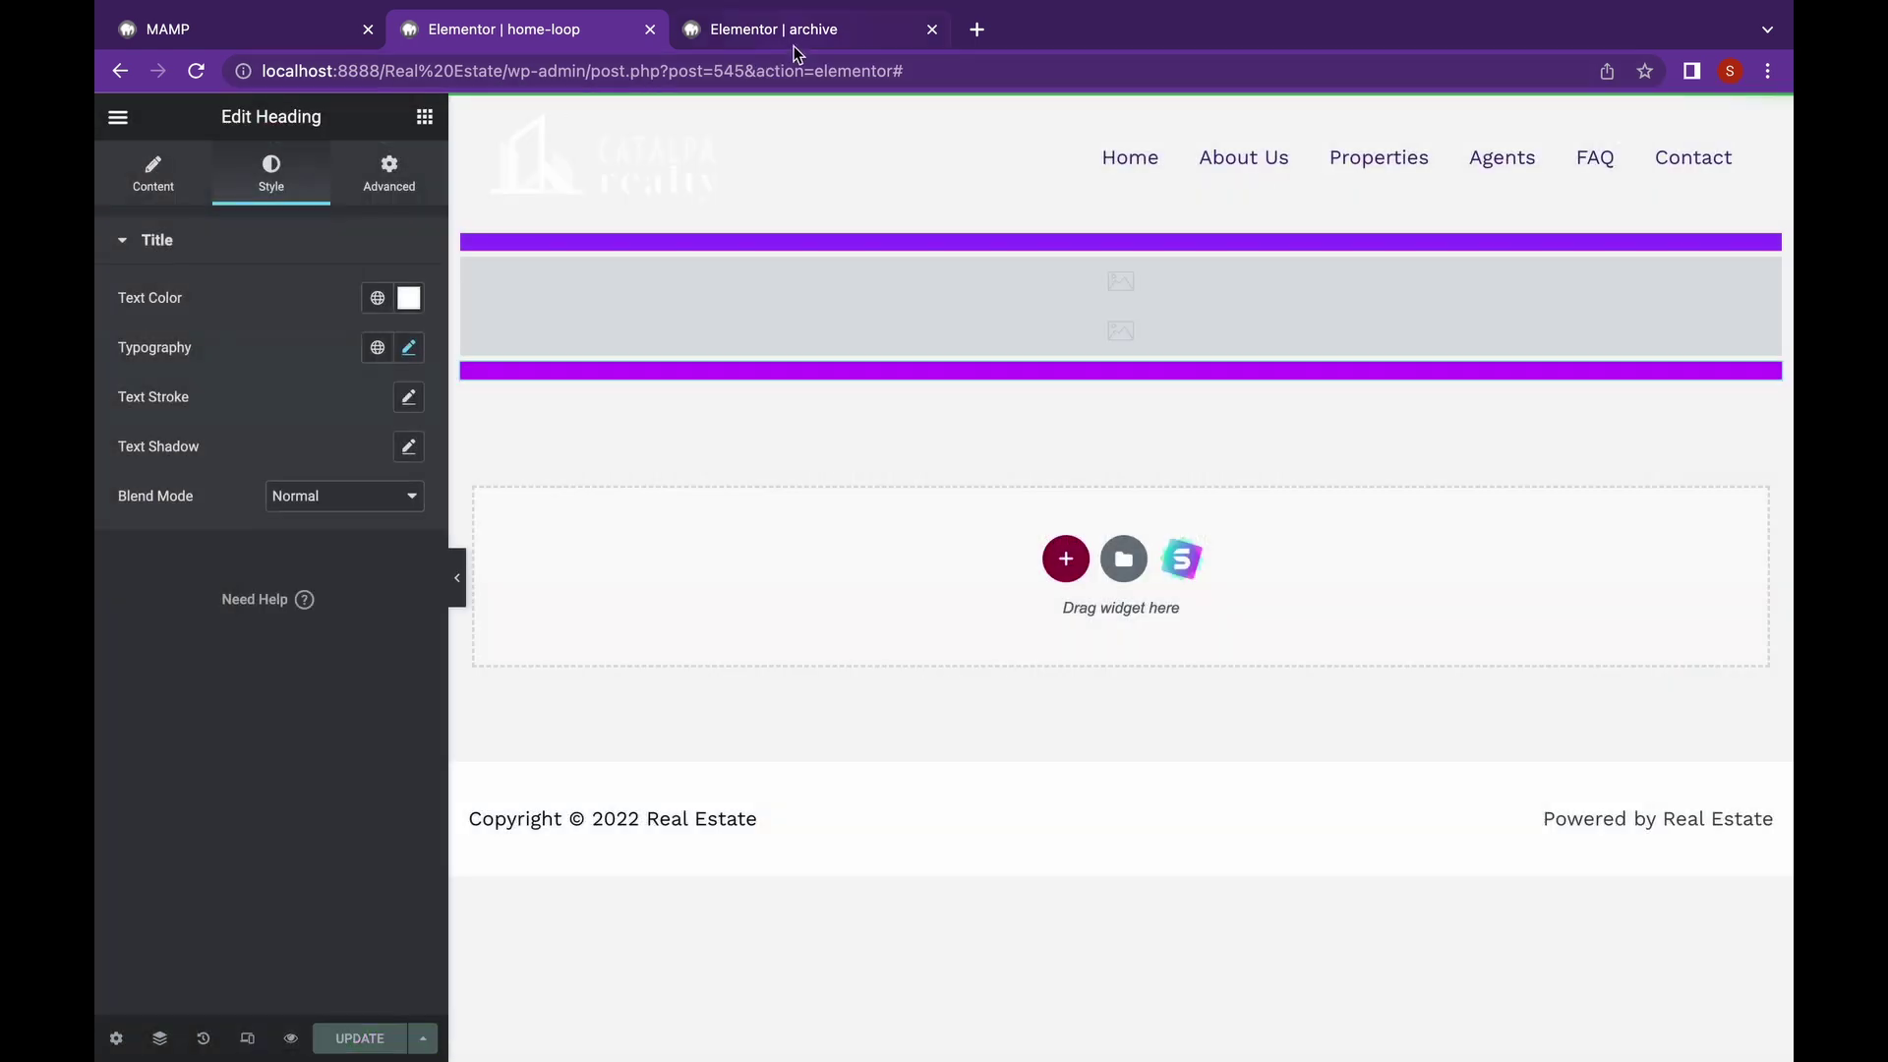
- Reload the archive page to check the new fonts, then return to the home-loop template
{"action": "left_click", "coordinate": [792, 33]}
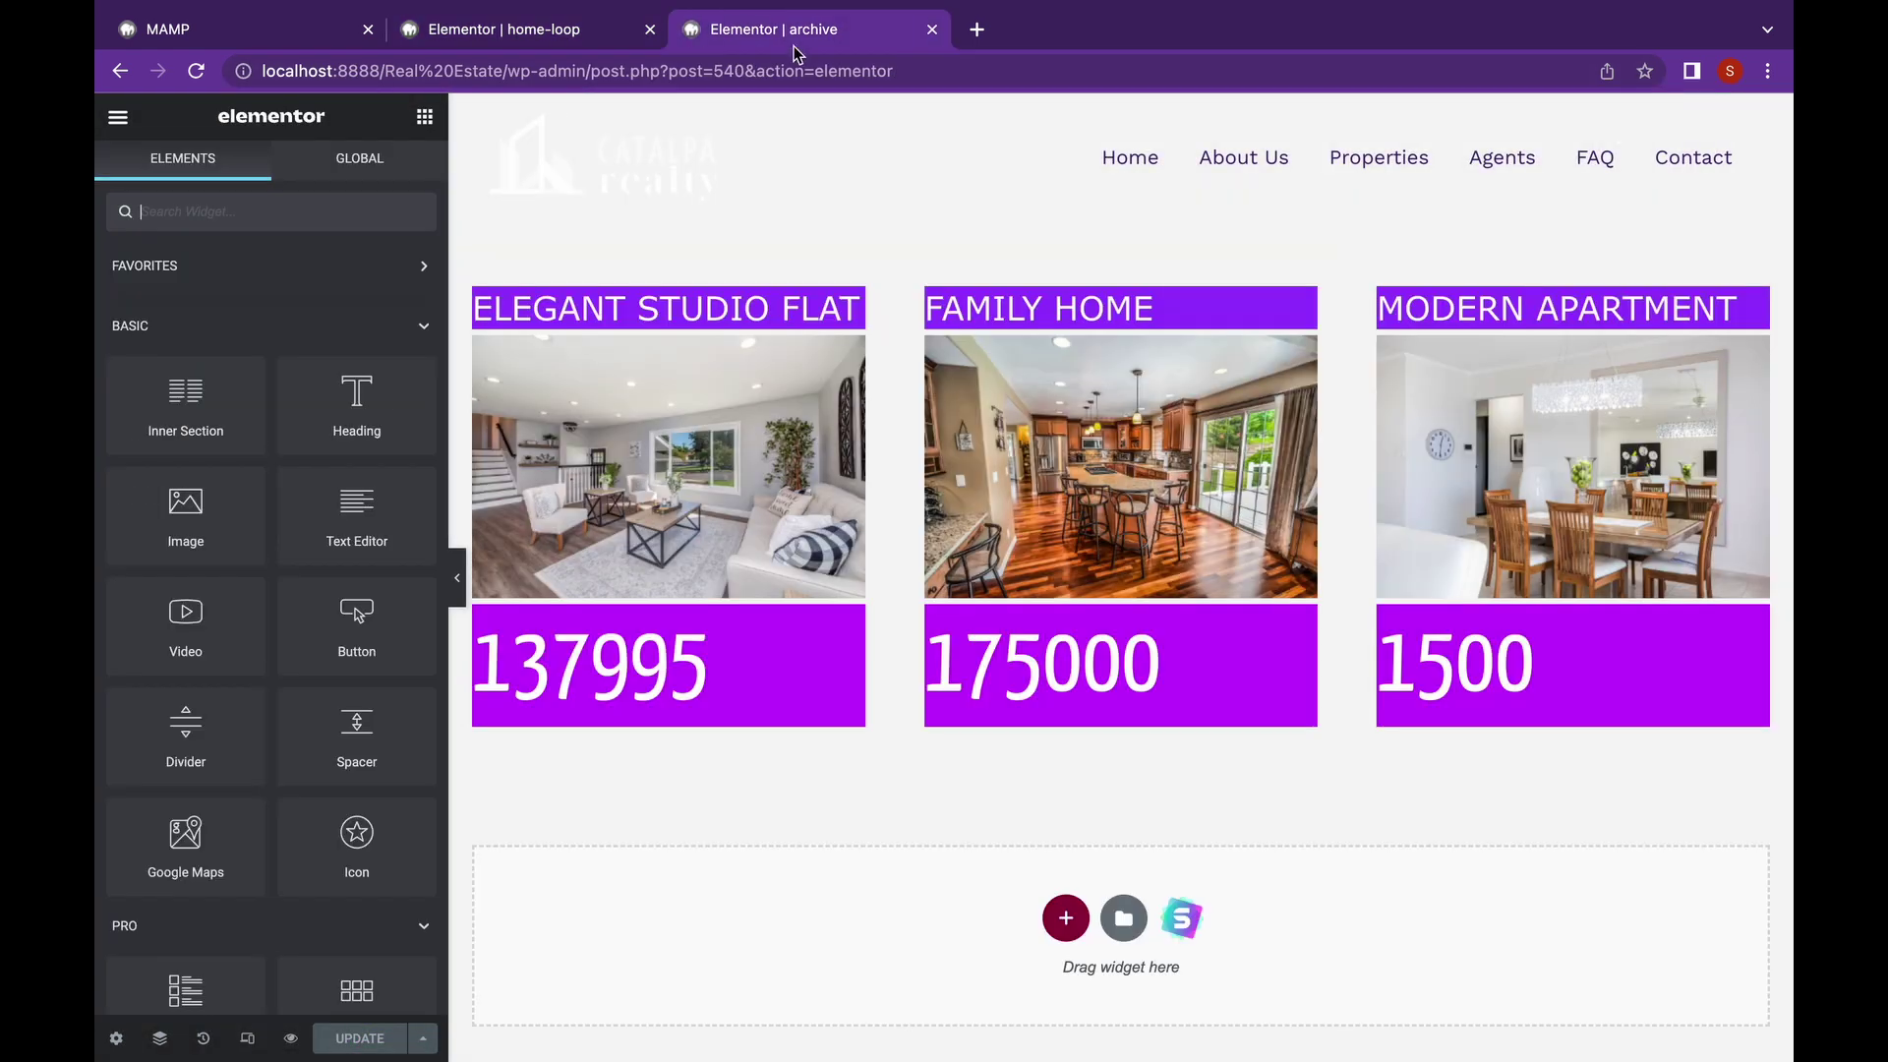
{"action": "left_click", "coordinate": [198, 72]}
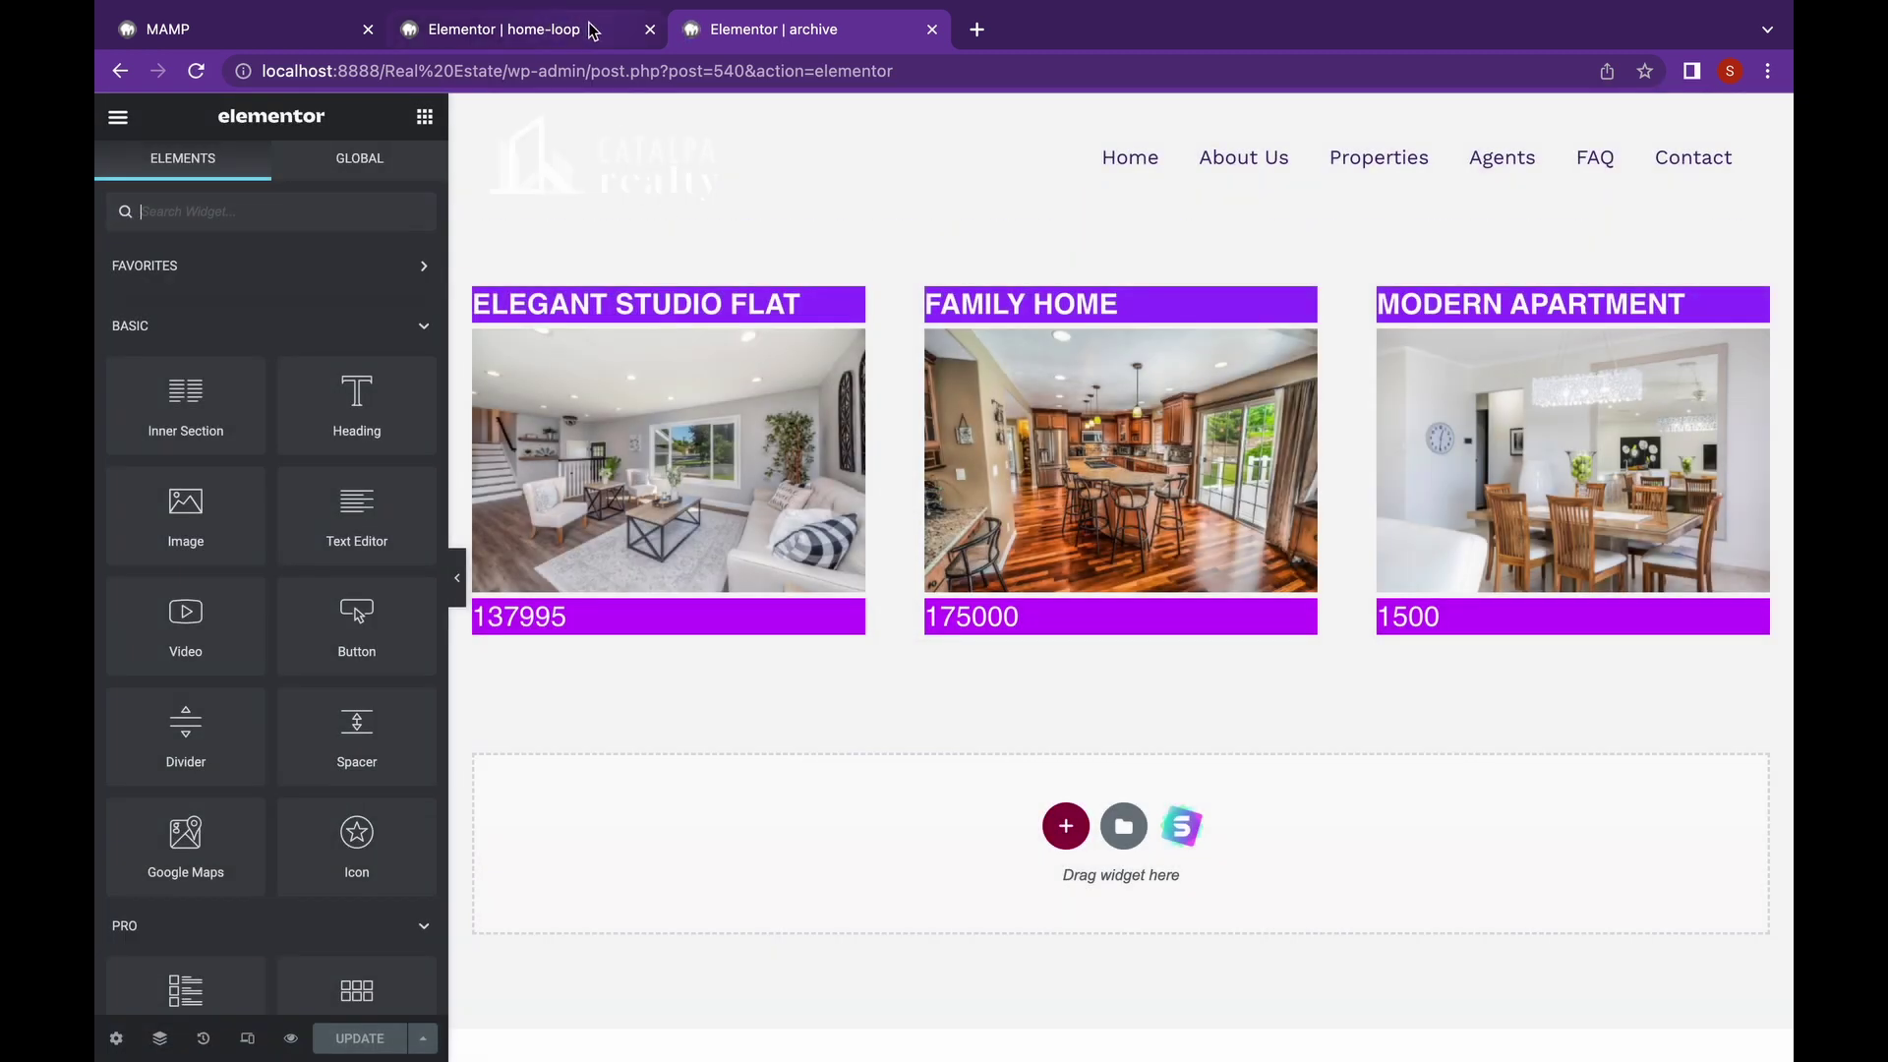
{"action": "left_click", "coordinate": [593, 31]}
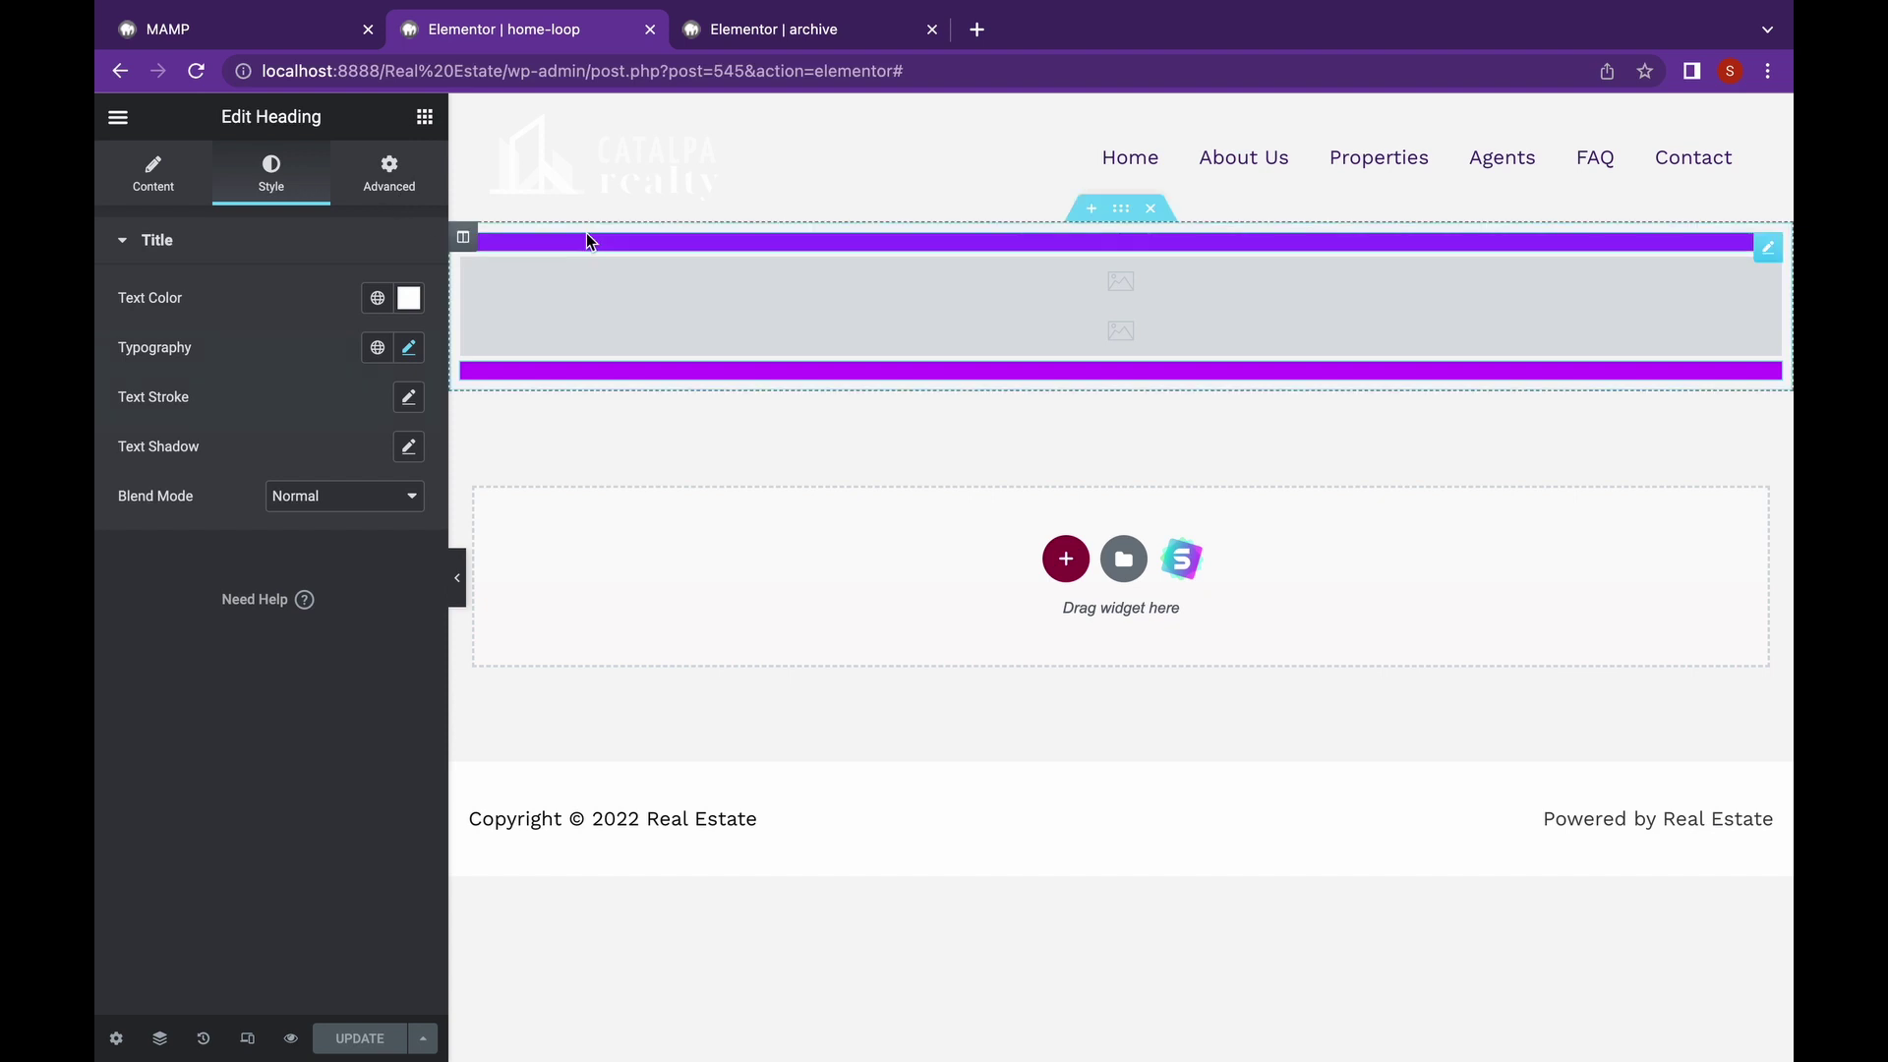
- Give the title and price headings 20 px padding on every side
{"action": "left_click", "coordinate": [389, 173]}
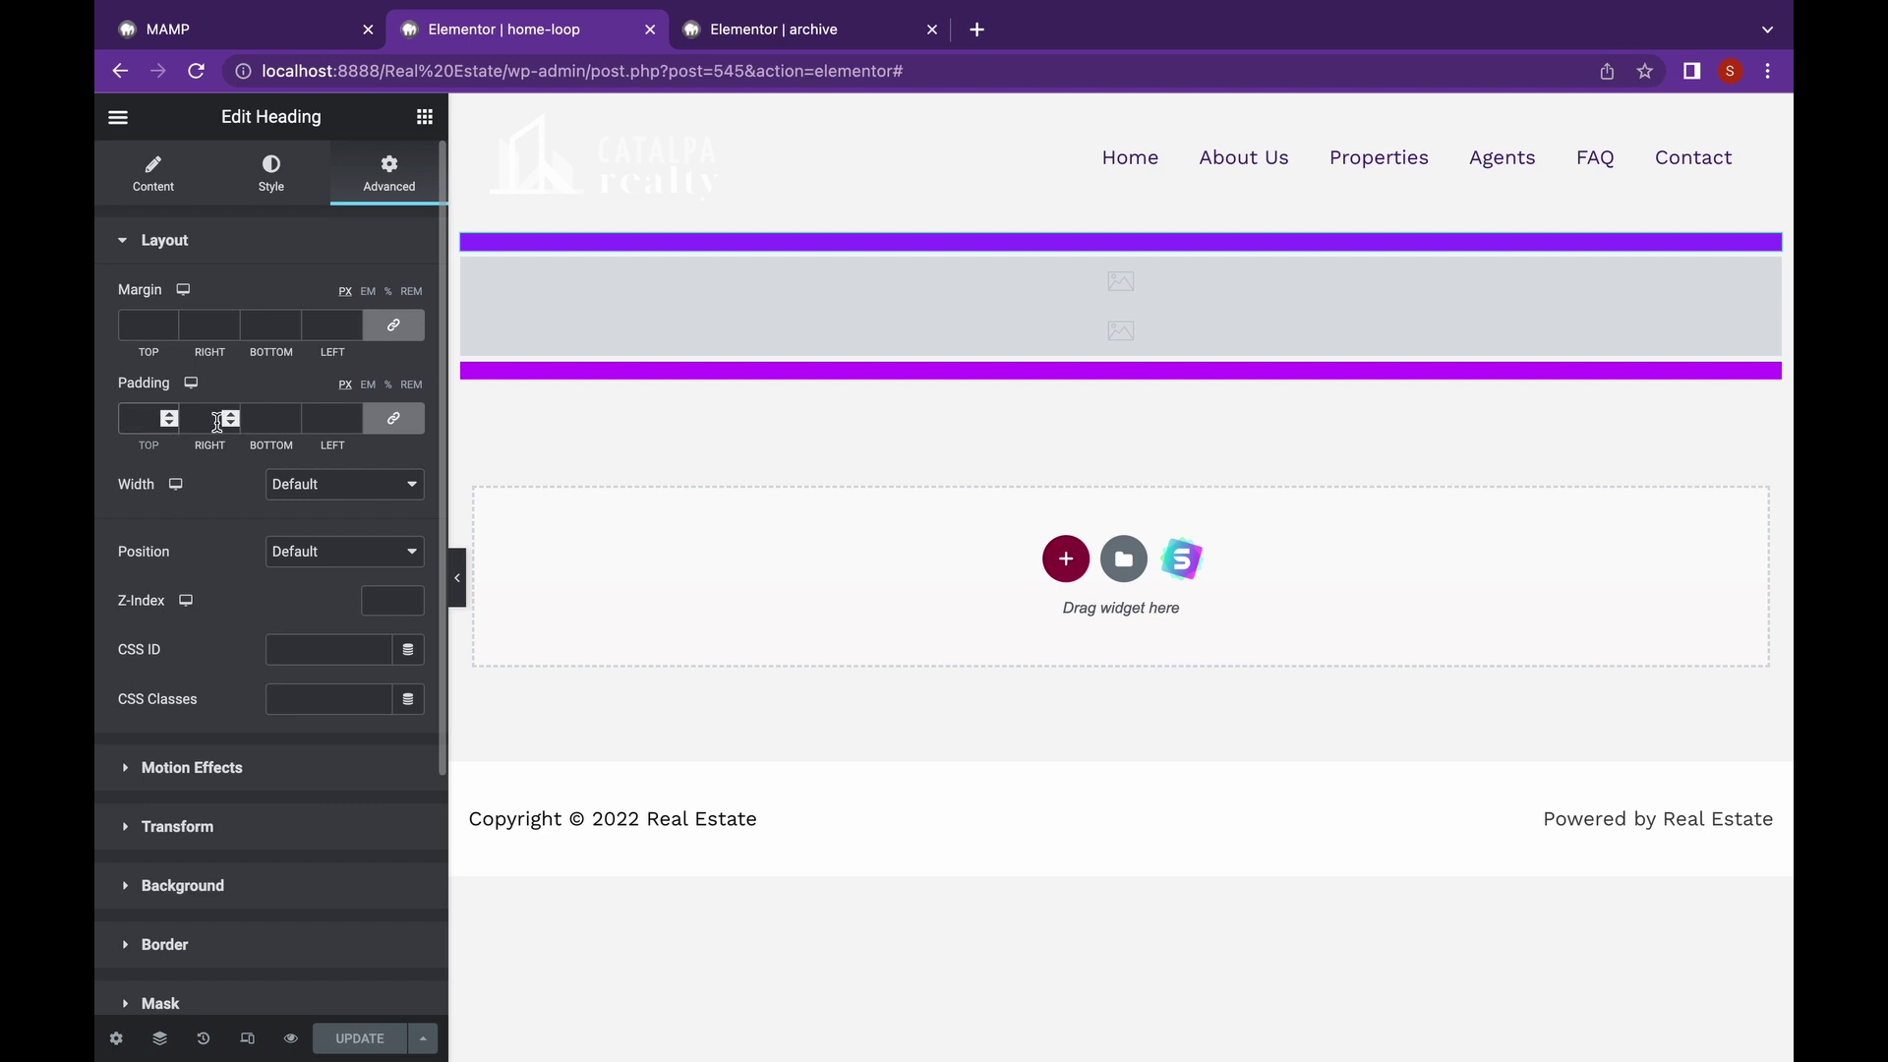
{"action": "type", "text": "20"}
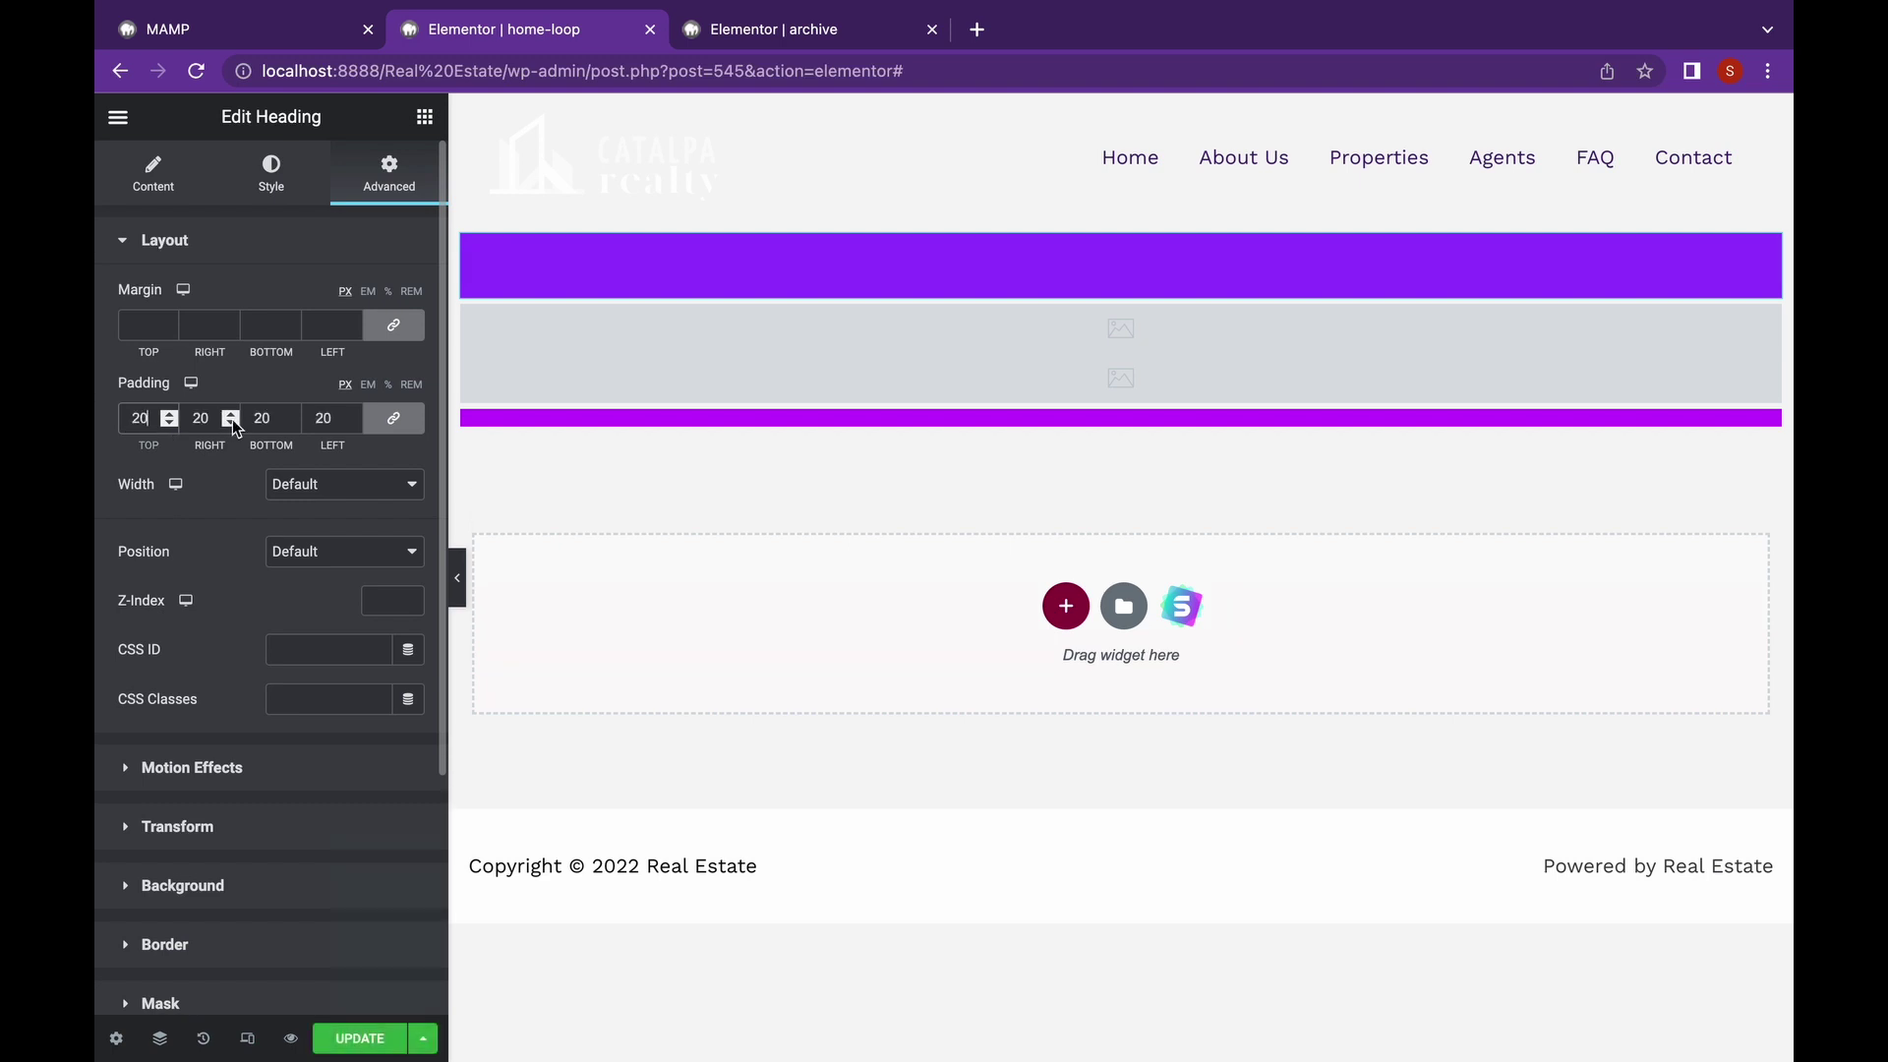
{"action": "left_click", "coordinate": [581, 418]}
{"action": "left_click", "coordinate": [367, 168]}
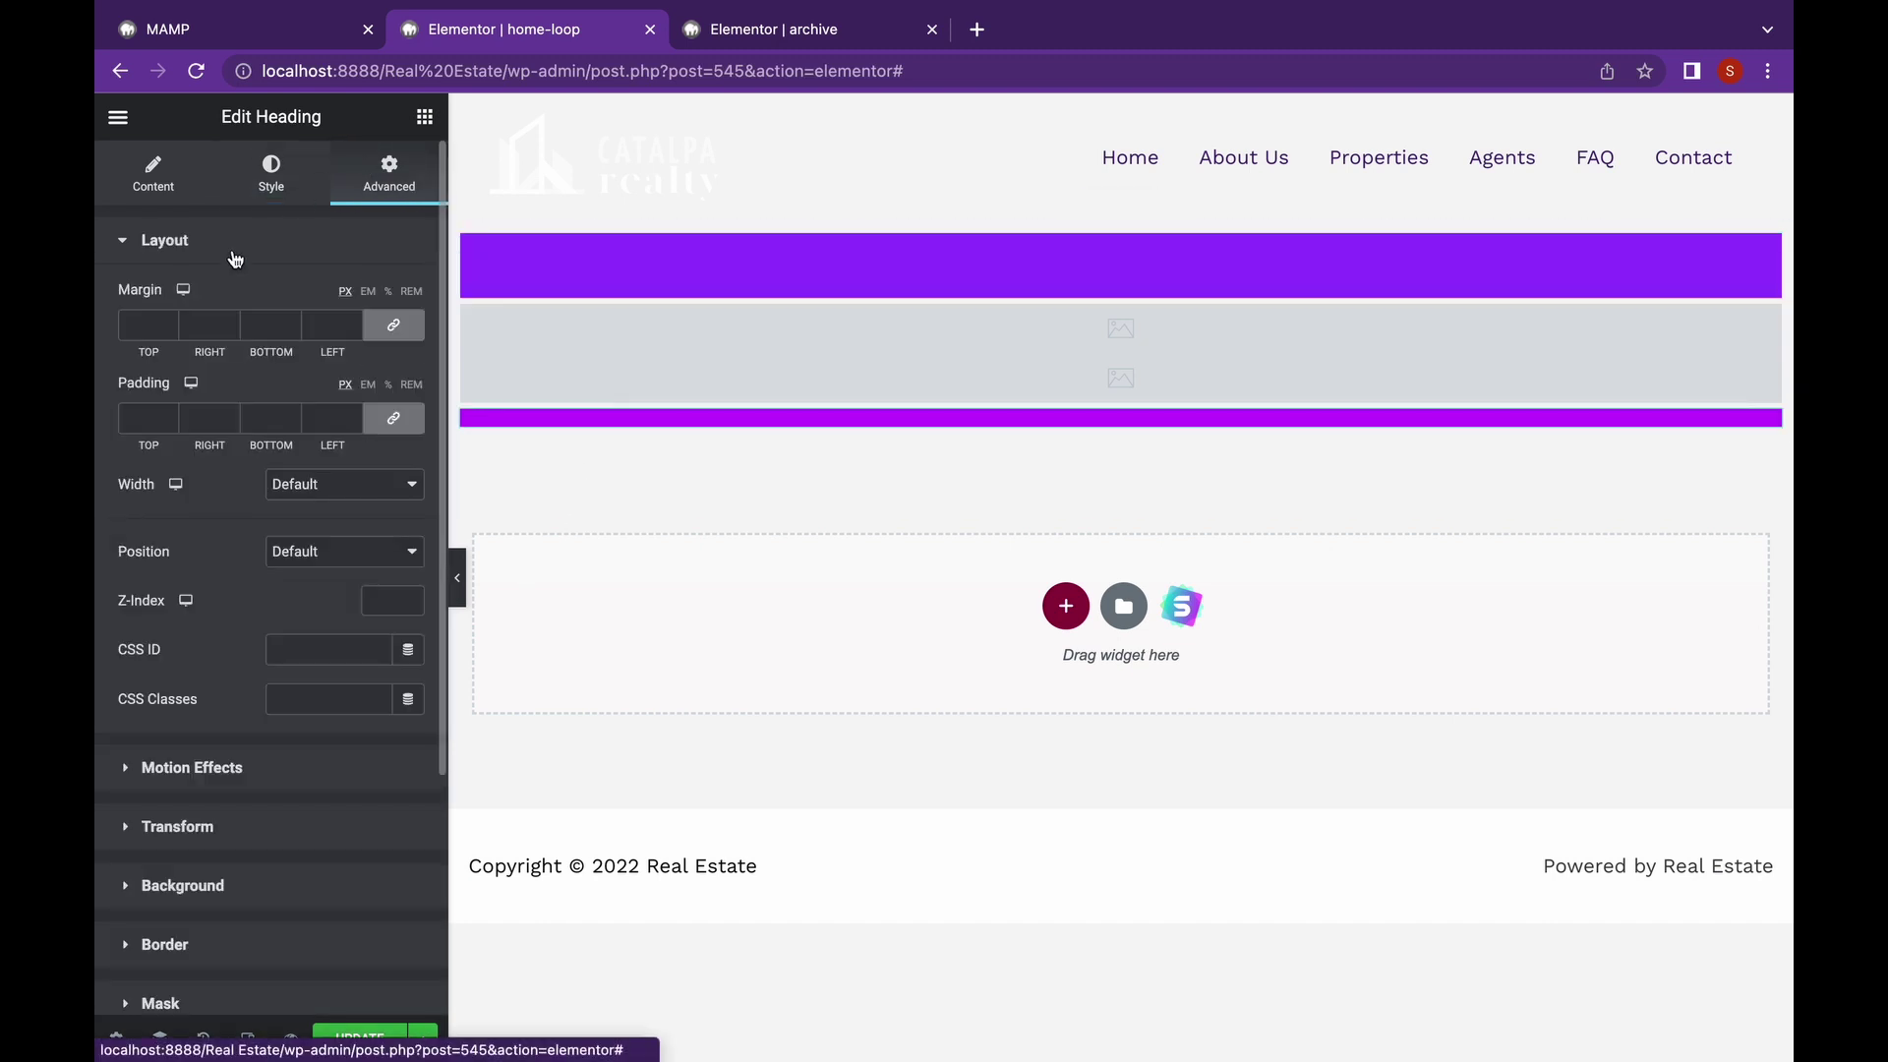
{"action": "left_click", "coordinate": [158, 418]}
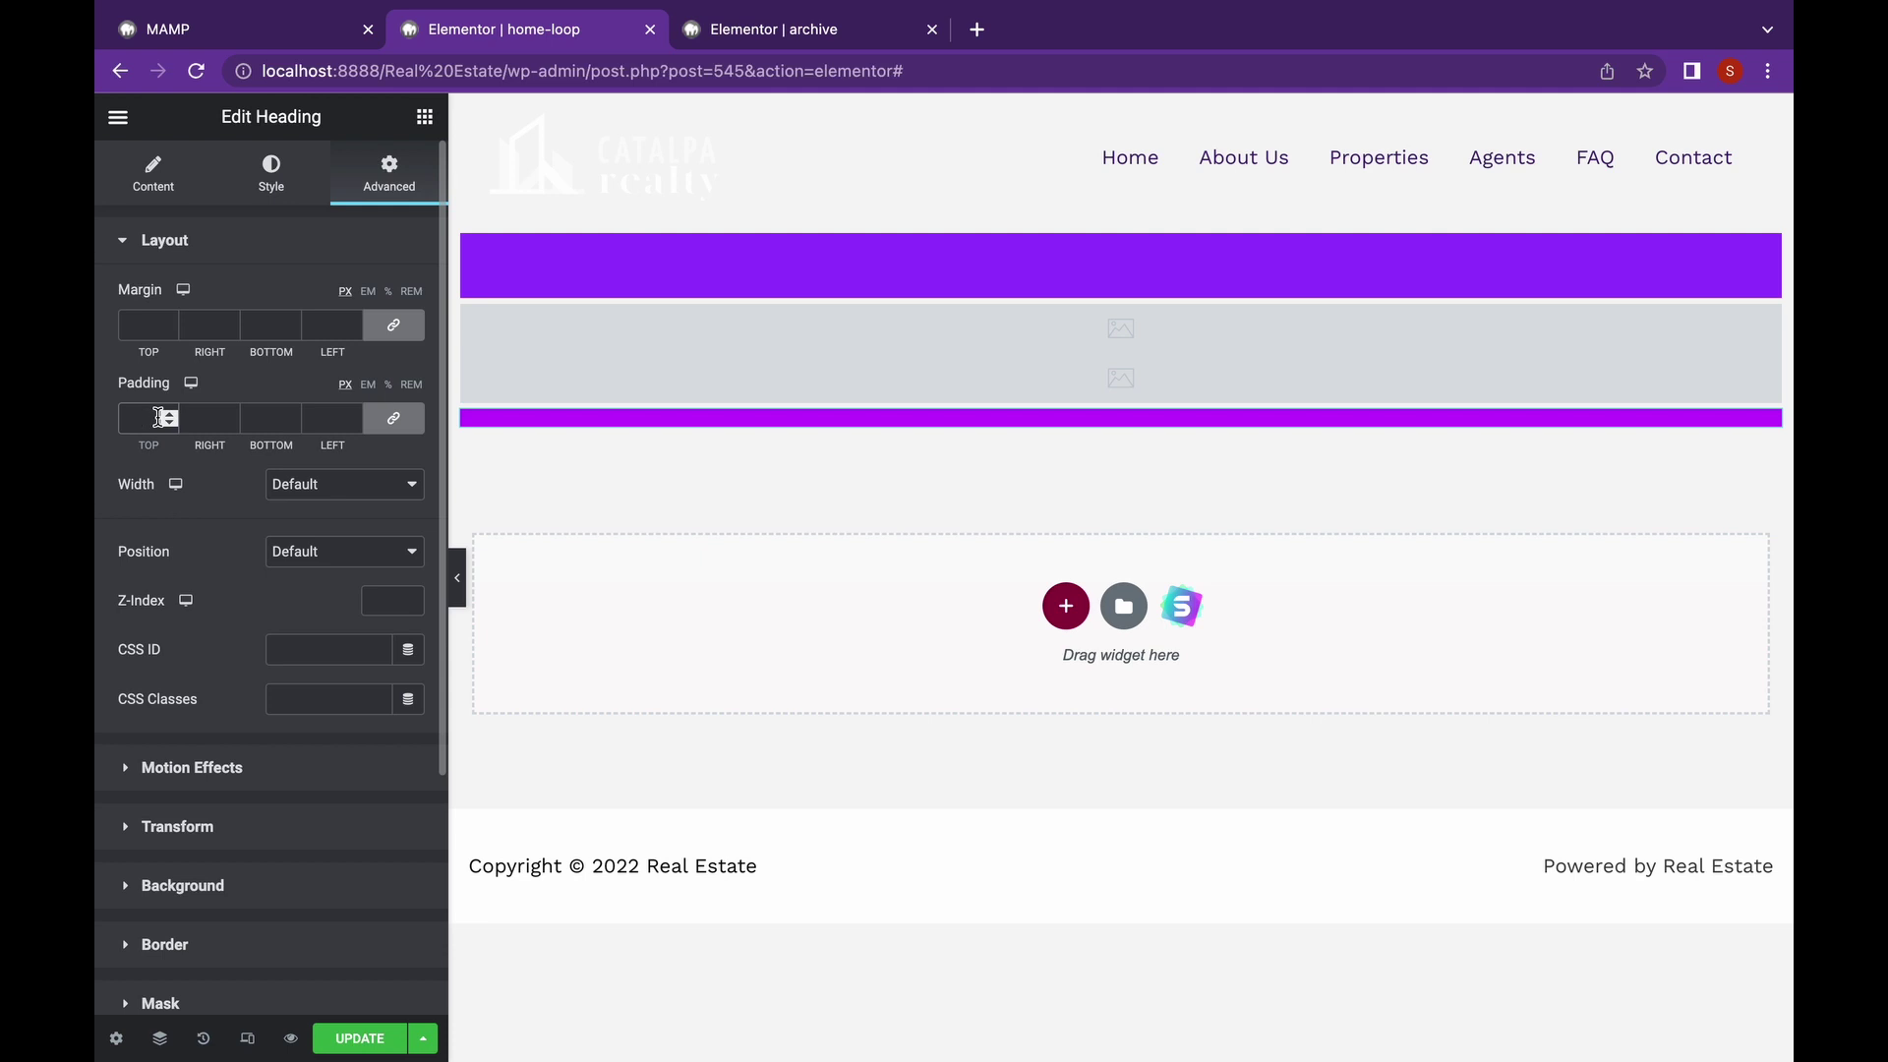
{"action": "type", "text": "20"}
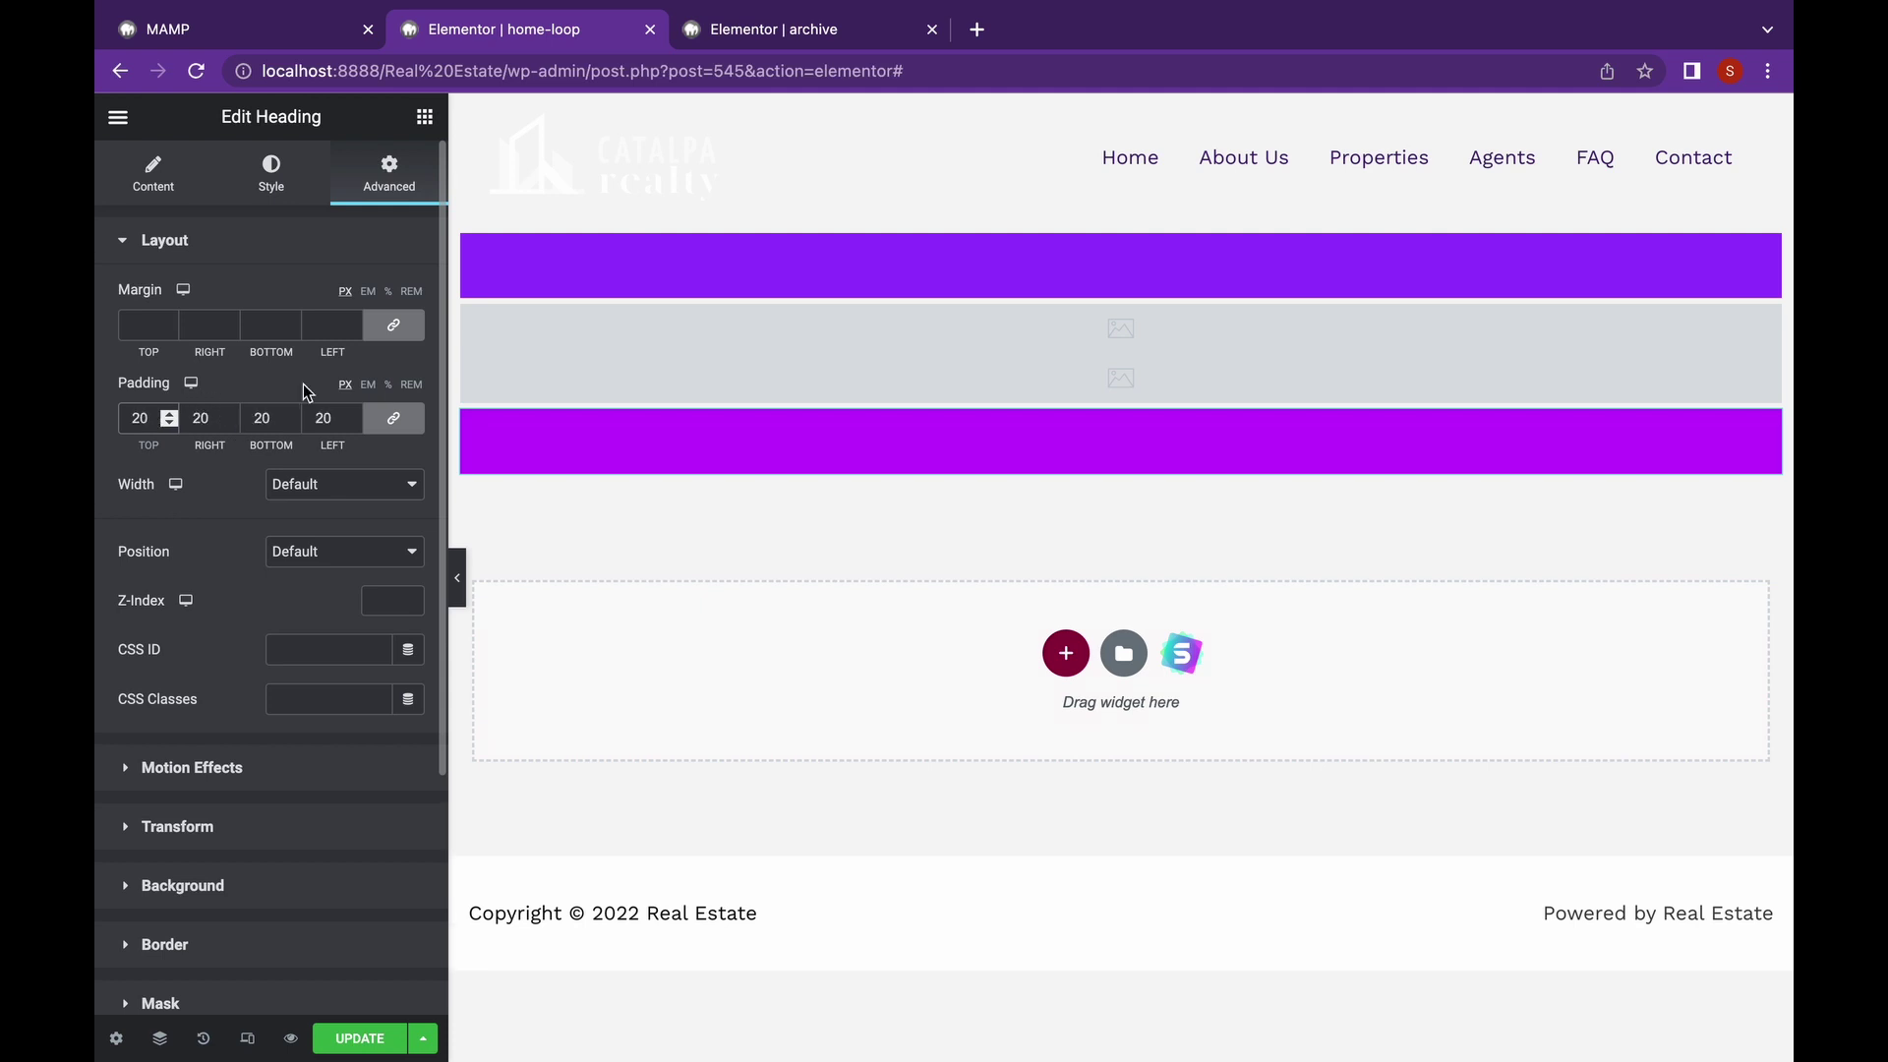
- Center-align the text of both the price and title headings
{"action": "left_click", "coordinate": [178, 186]}
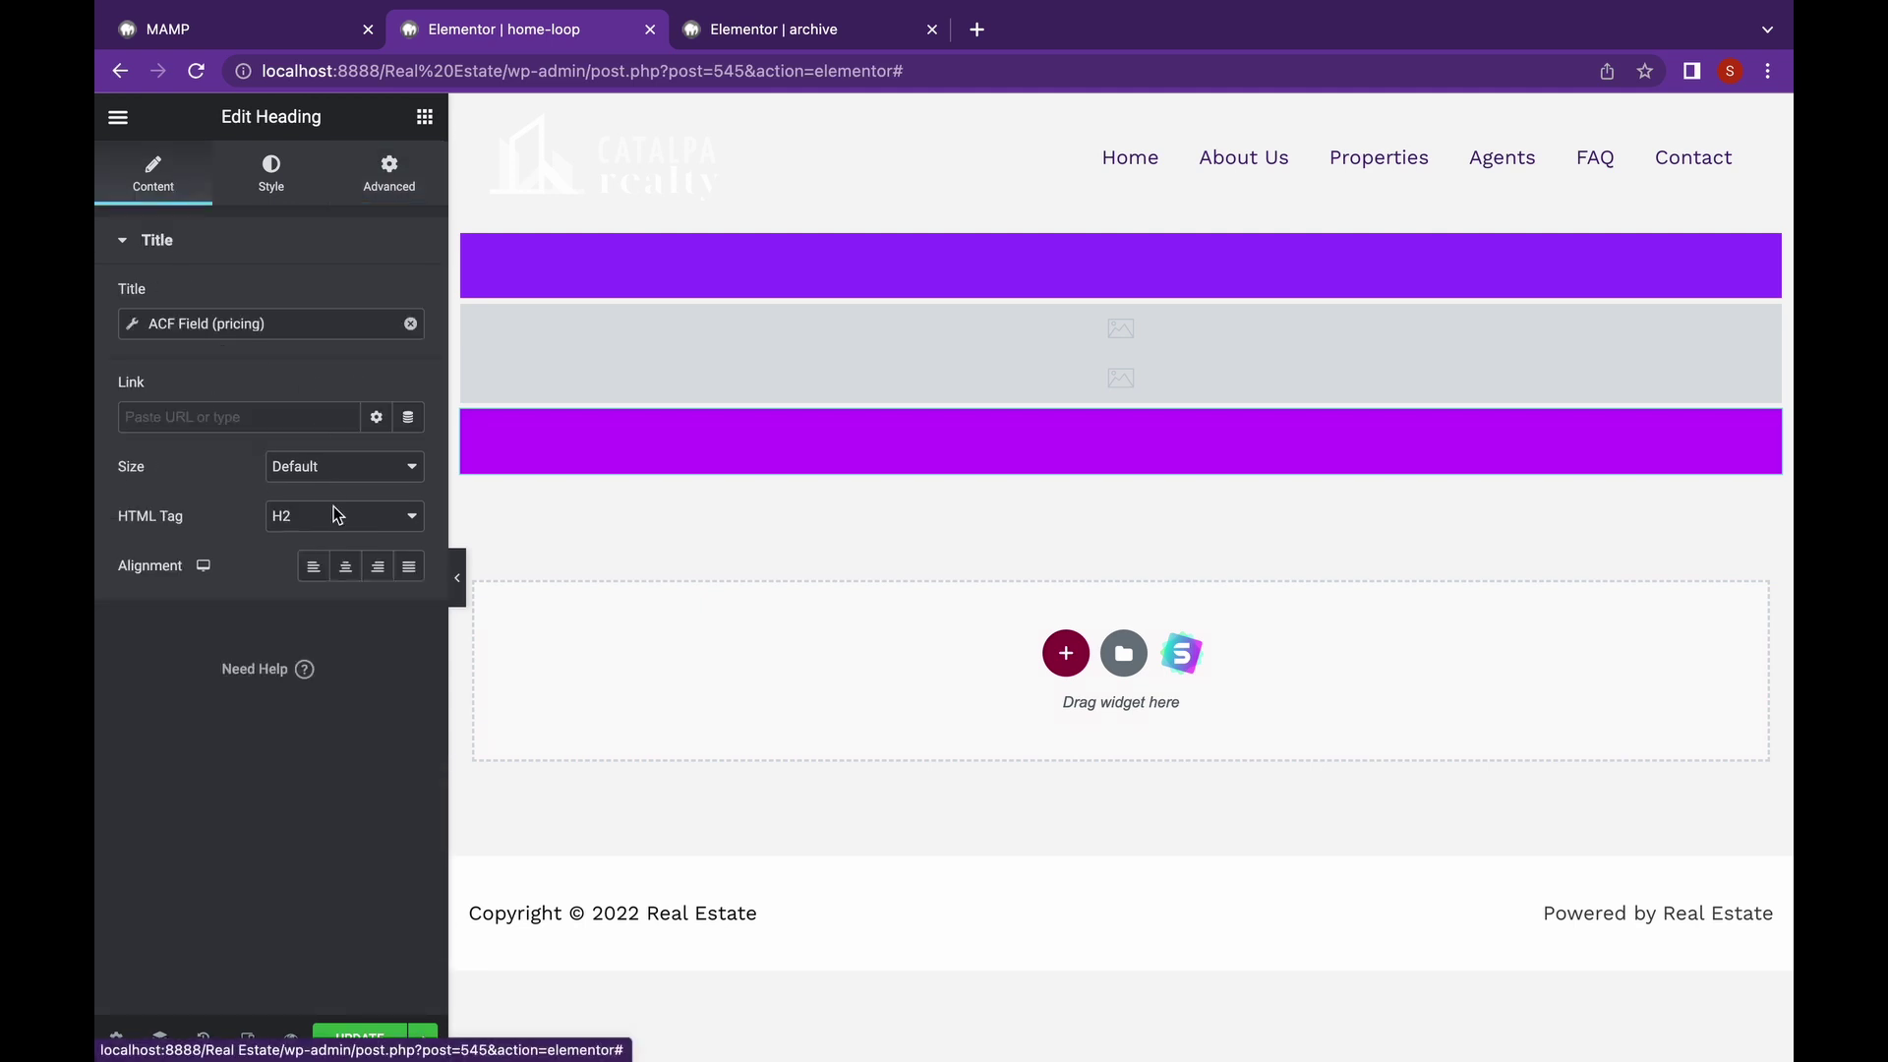
{"action": "left_click", "coordinate": [345, 566]}
{"action": "left_click", "coordinate": [550, 278]}
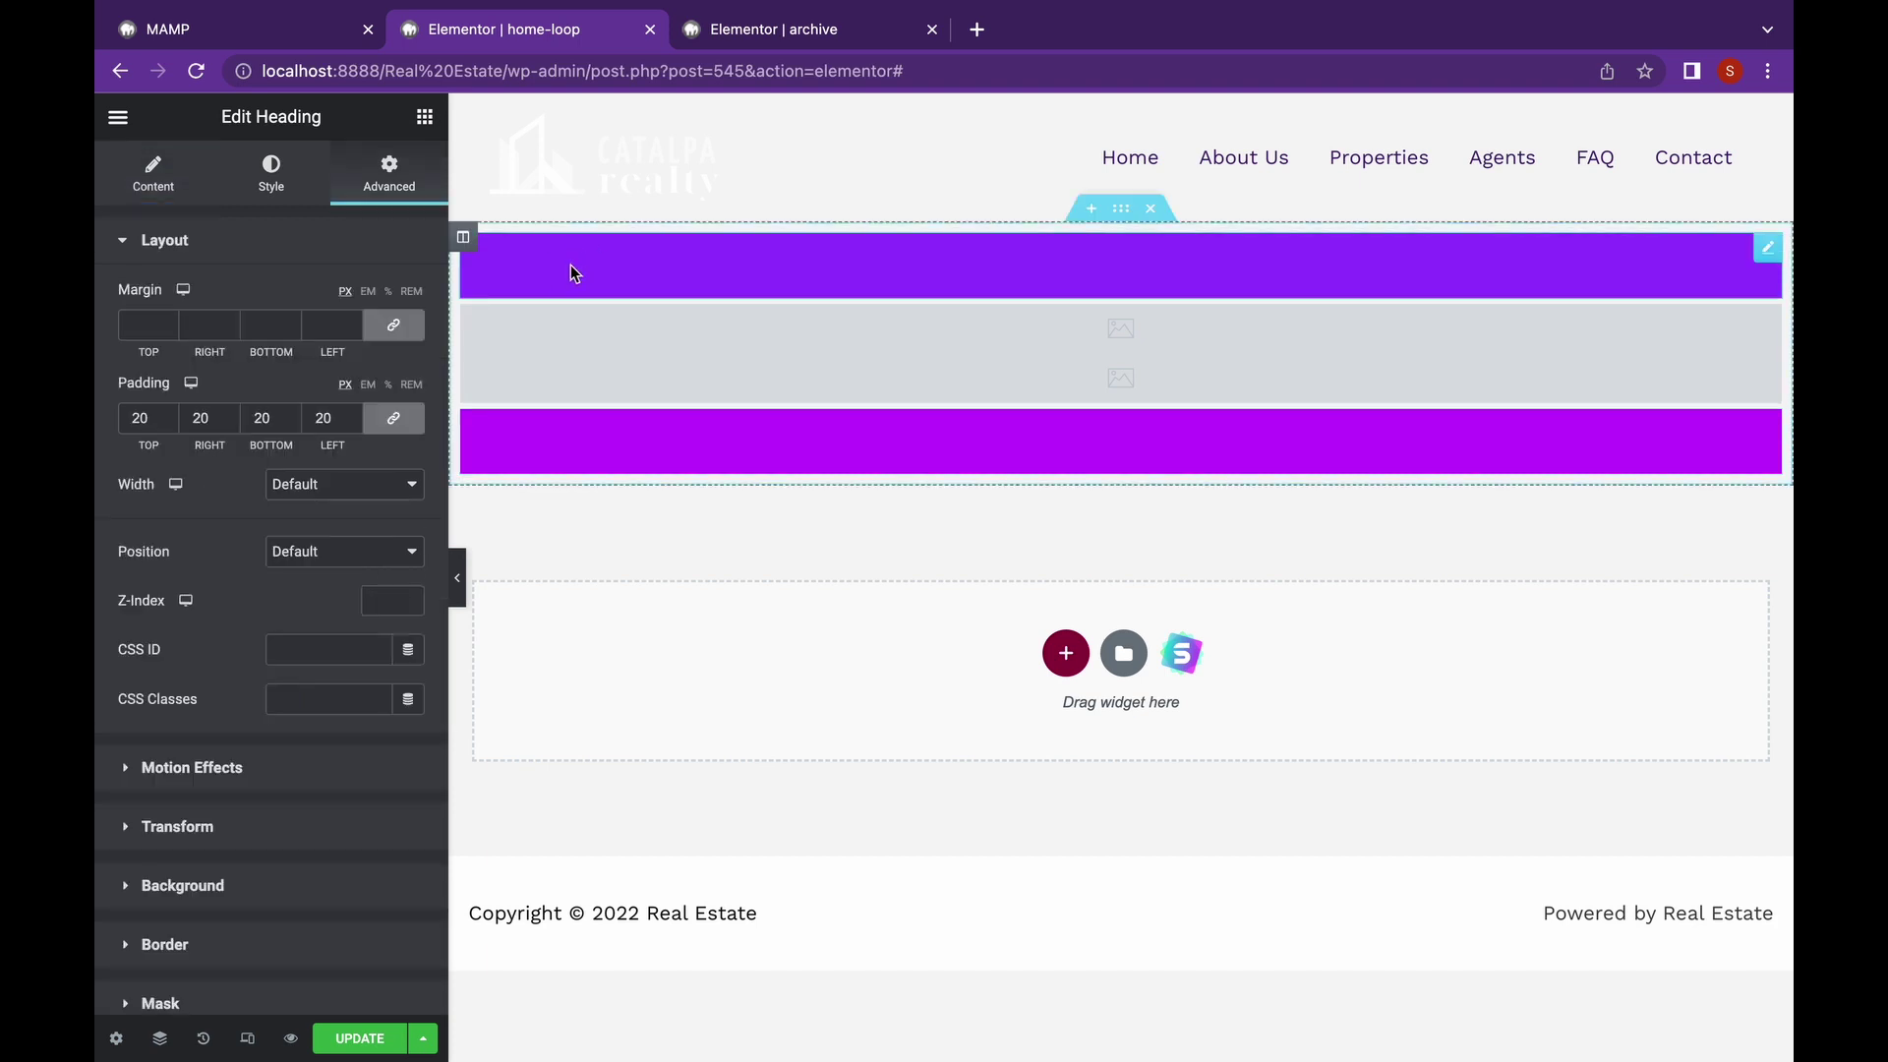
{"action": "left_click", "coordinate": [165, 182]}
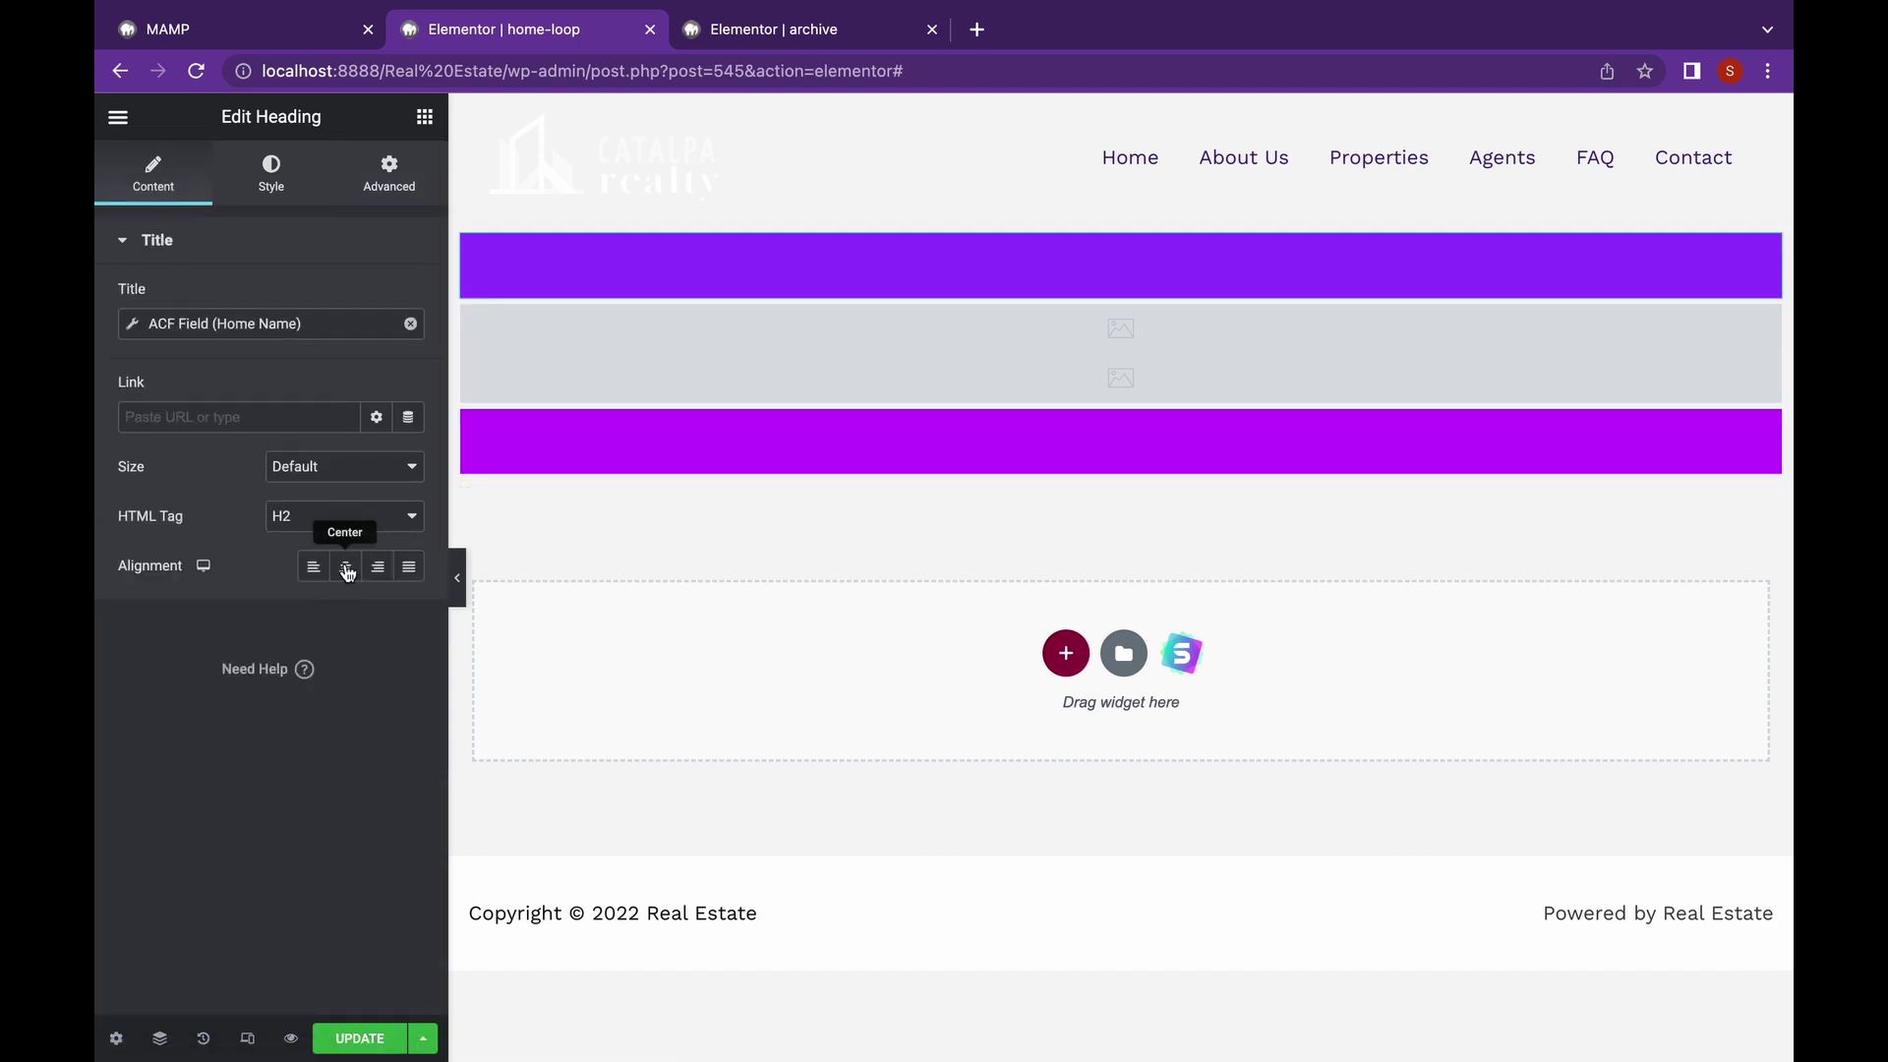
{"action": "left_click", "coordinate": [346, 566]}
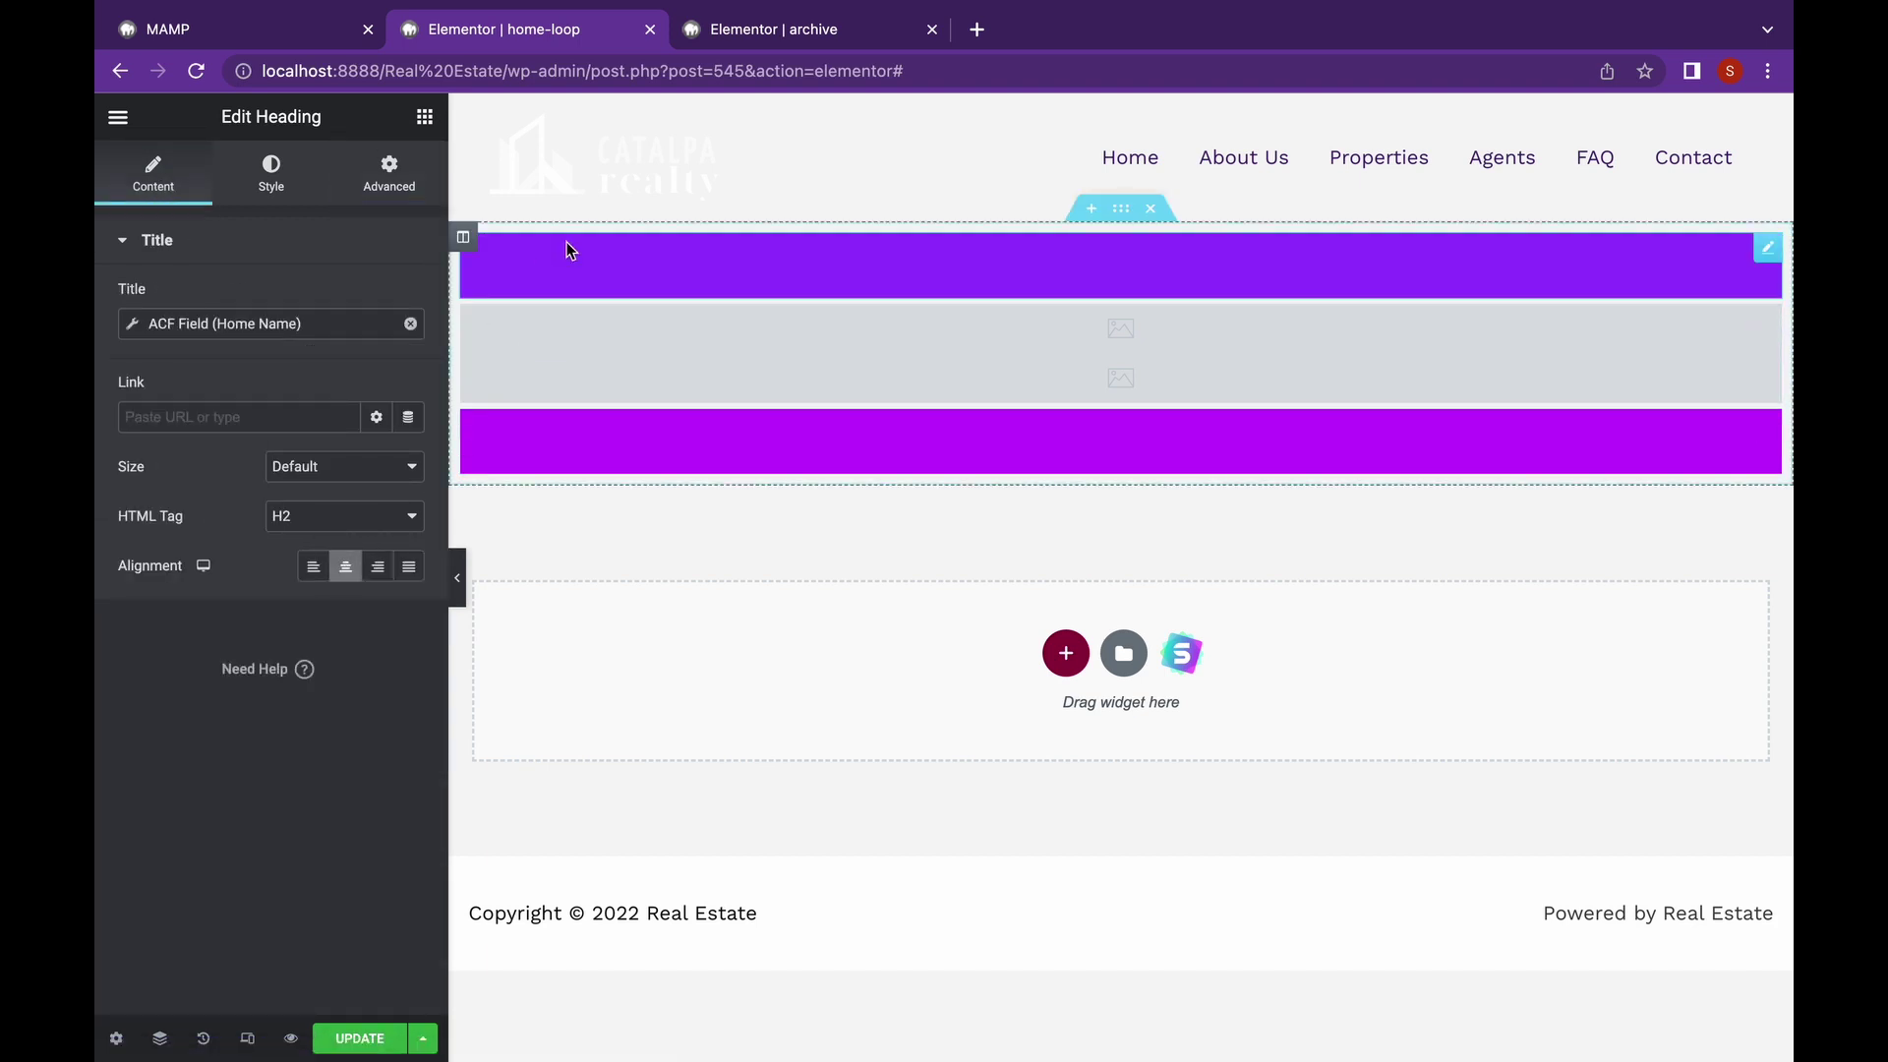
- Round the title heading's top corners to 10 px, leaving the bottom corners square
{"action": "left_click", "coordinate": [390, 173]}
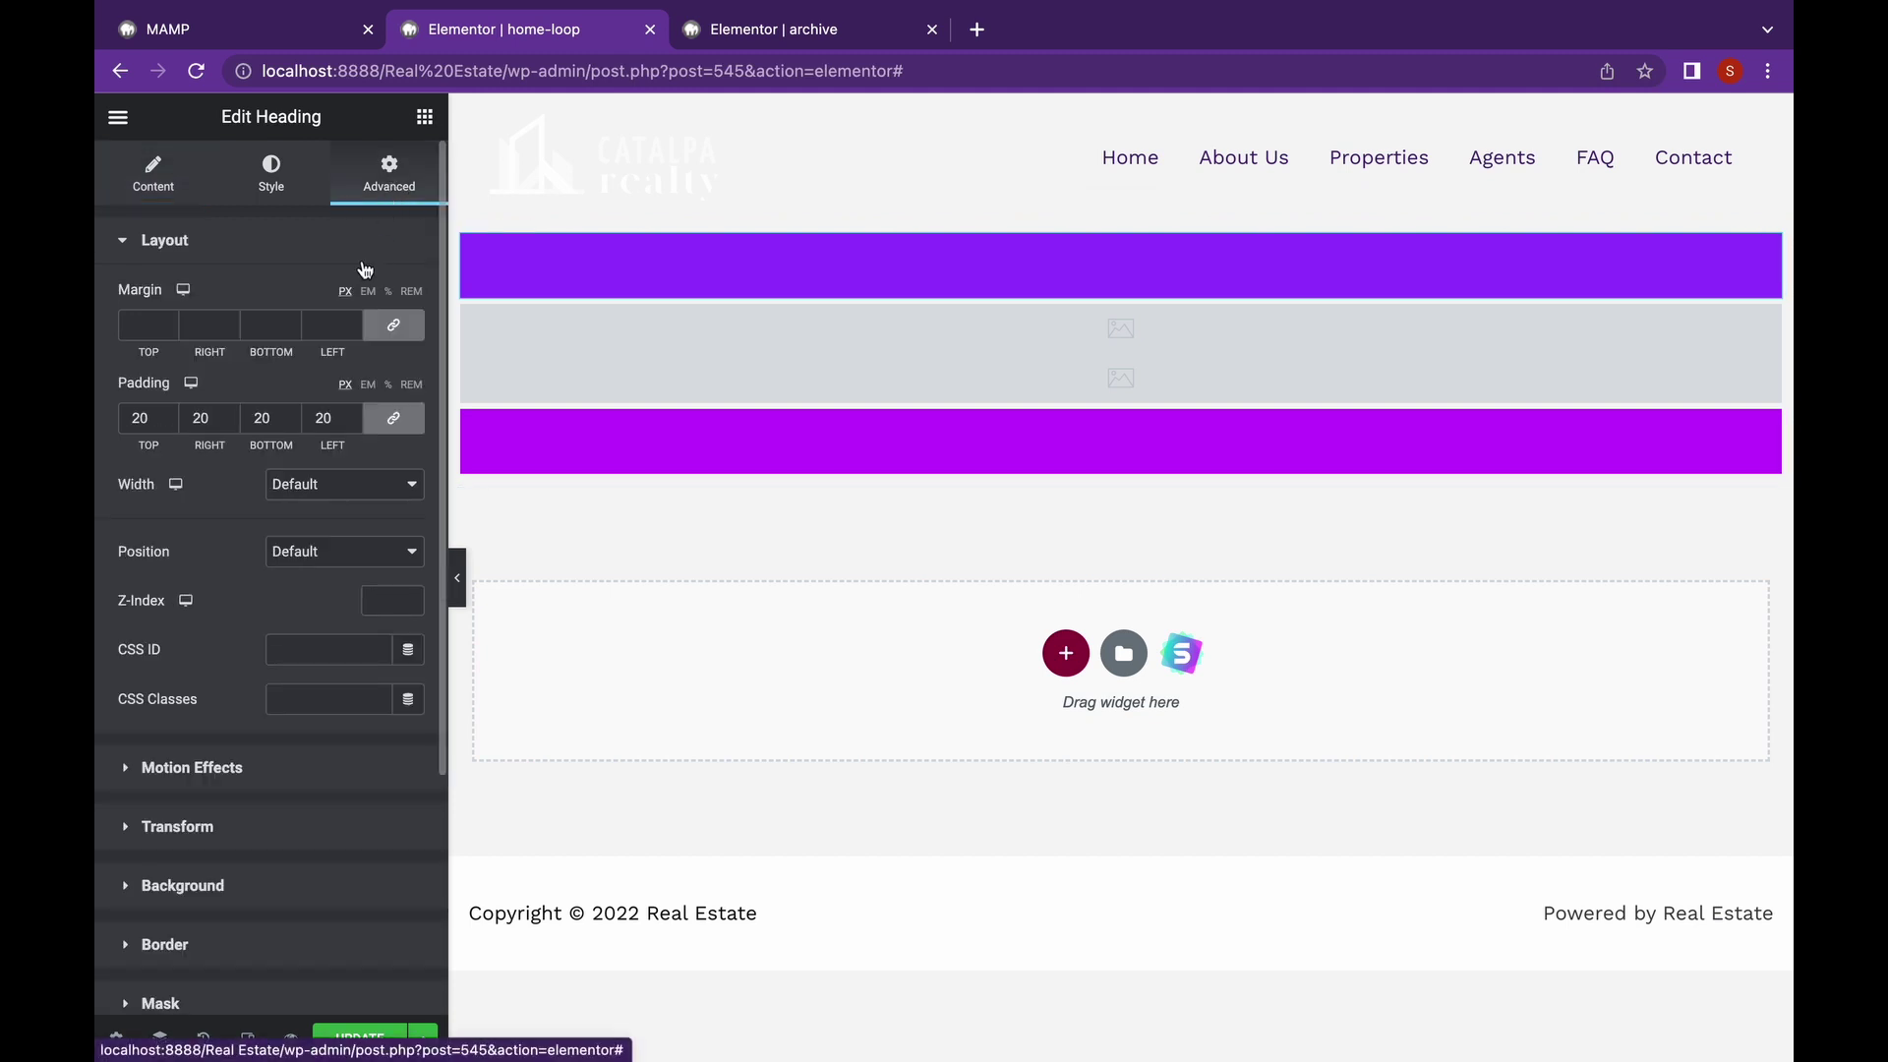
{"action": "scroll", "coordinate": [295, 580], "scroll_direction": "down", "scroll_amount": 5}
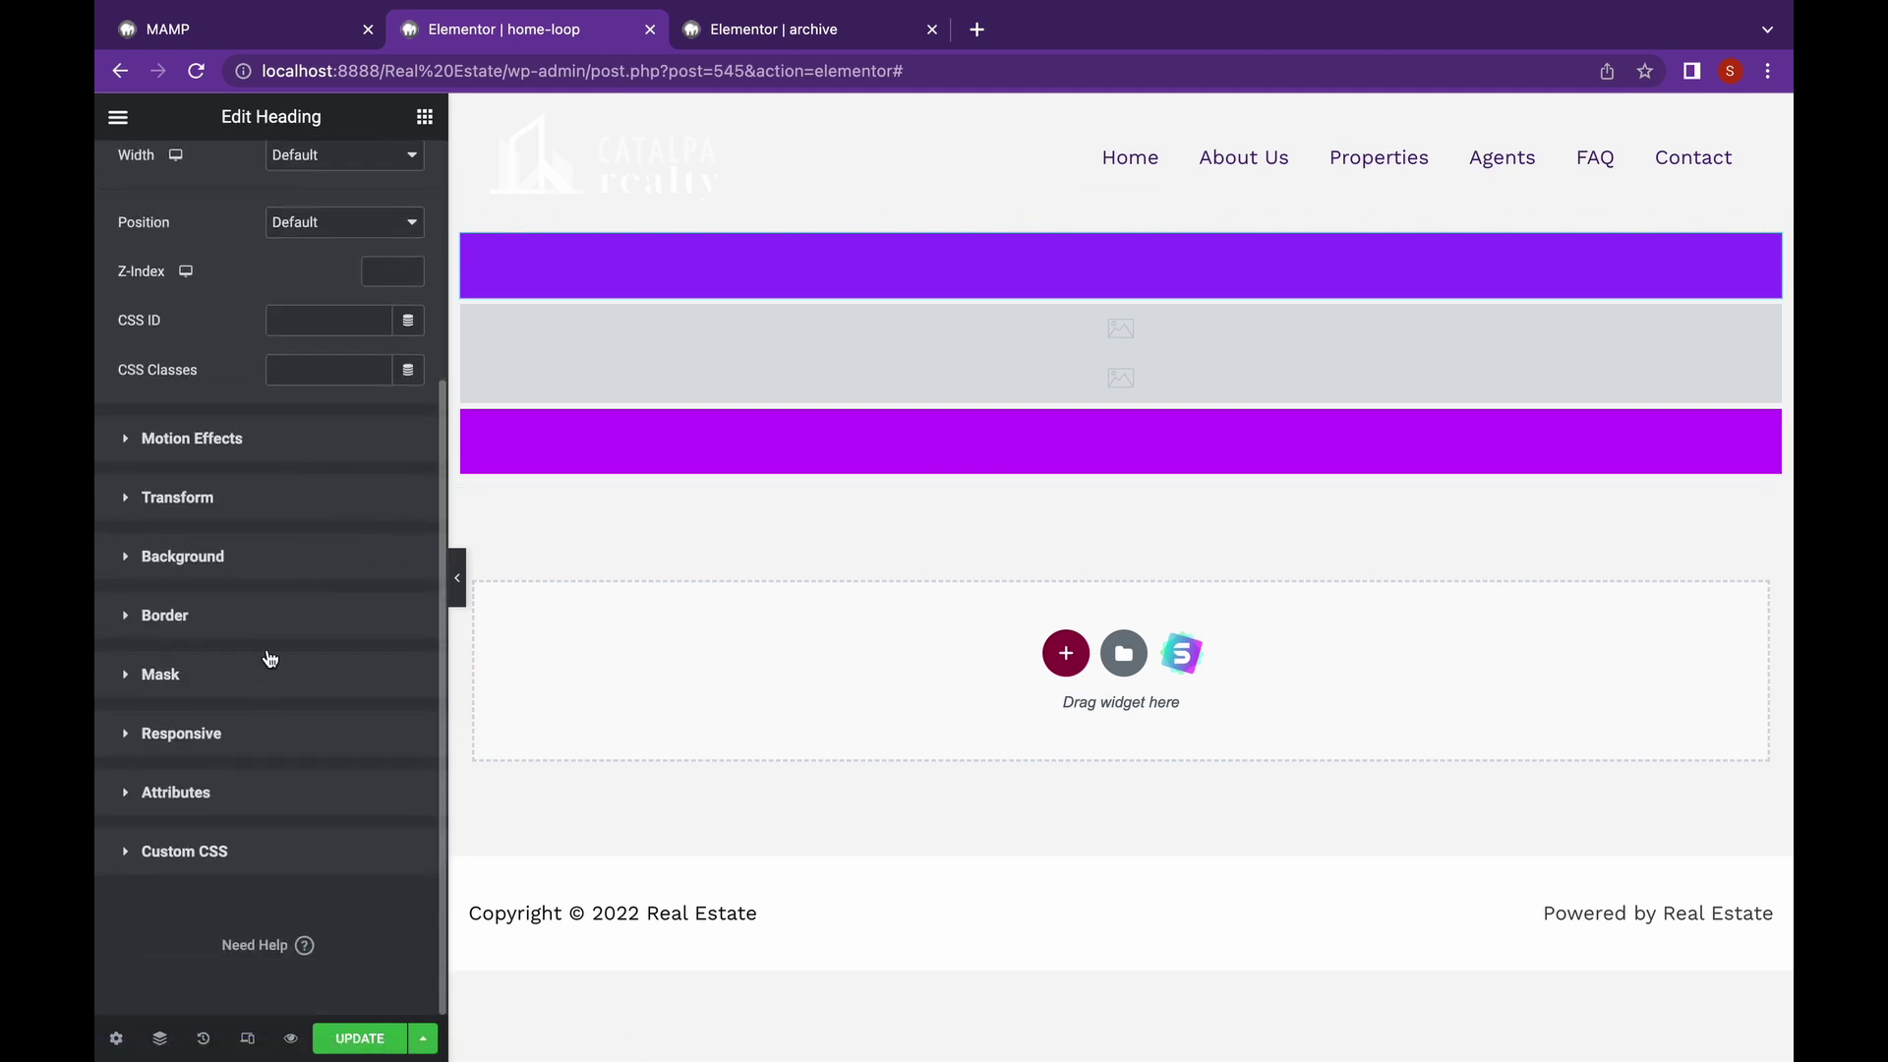
{"action": "left_click", "coordinate": [285, 611]}
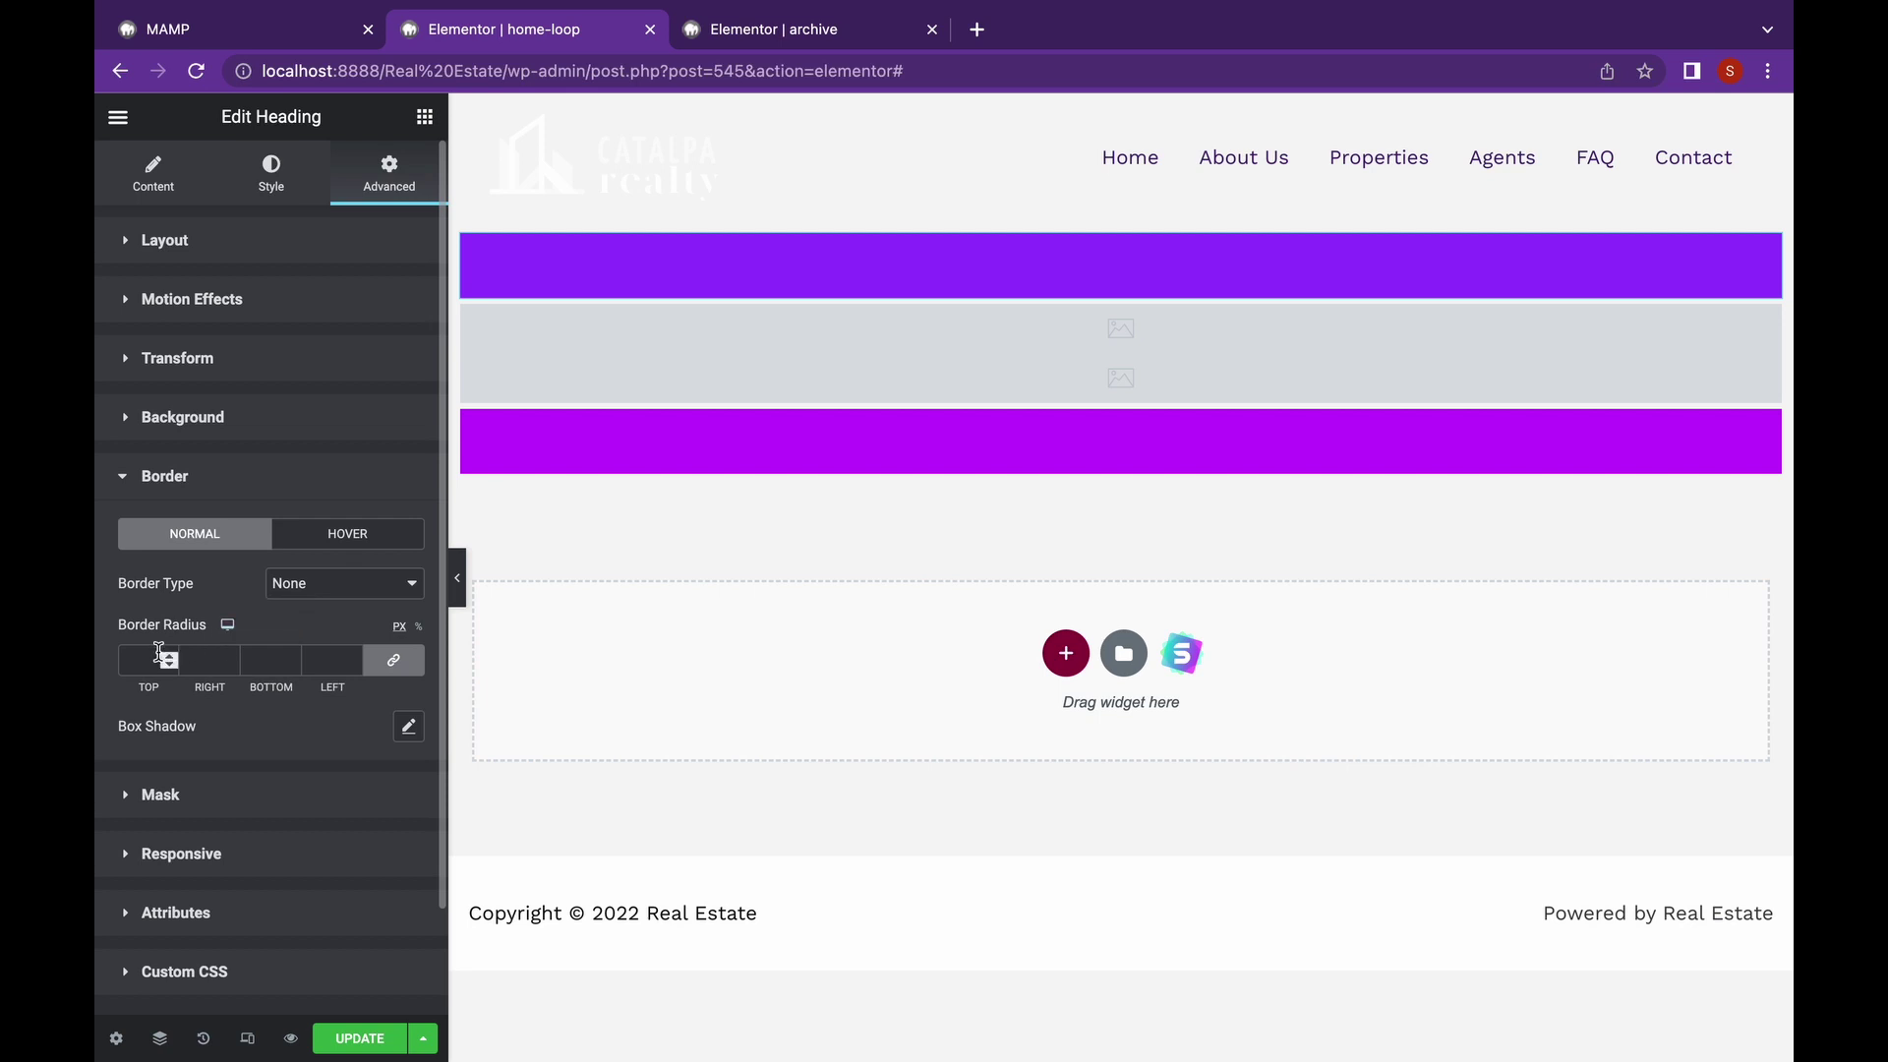
{"action": "type", "text": "15"}
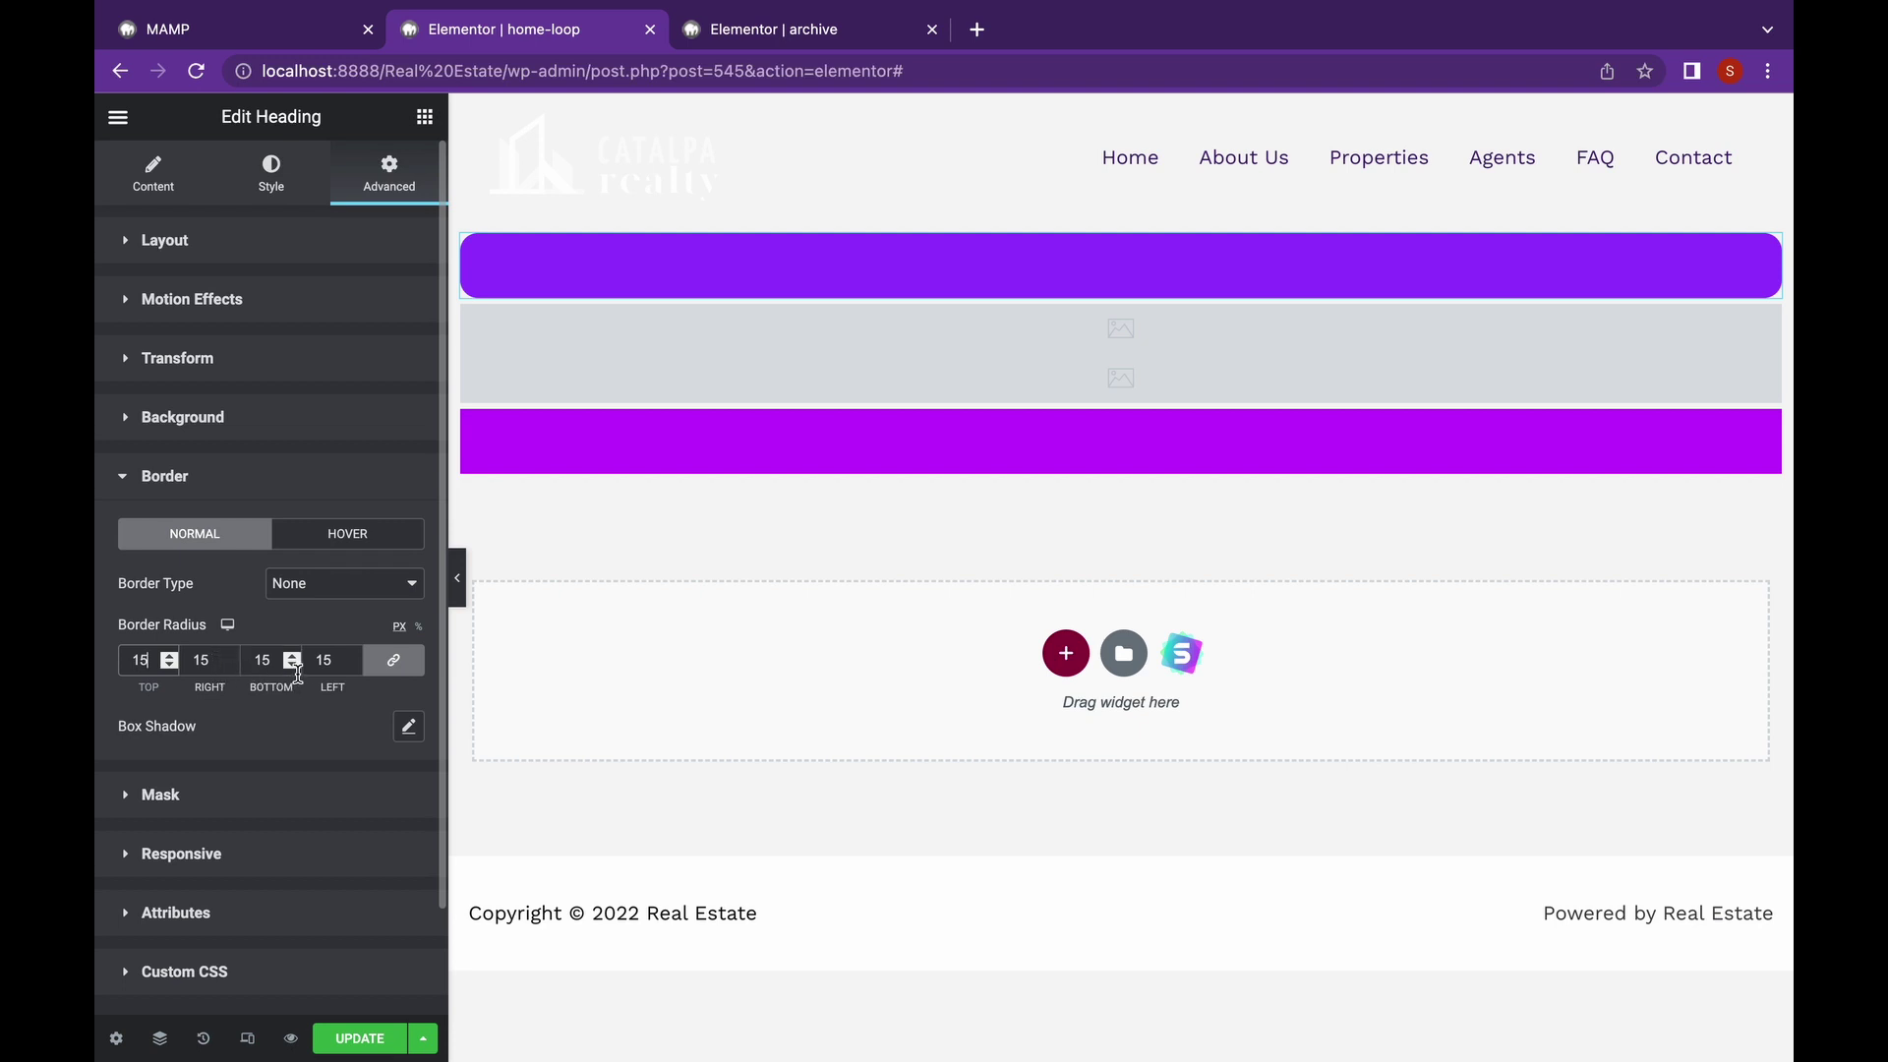
{"action": "left_click", "coordinate": [212, 659]}
{"action": "key", "text": "BackSpace"}
{"action": "key", "text": "BackSpace"}
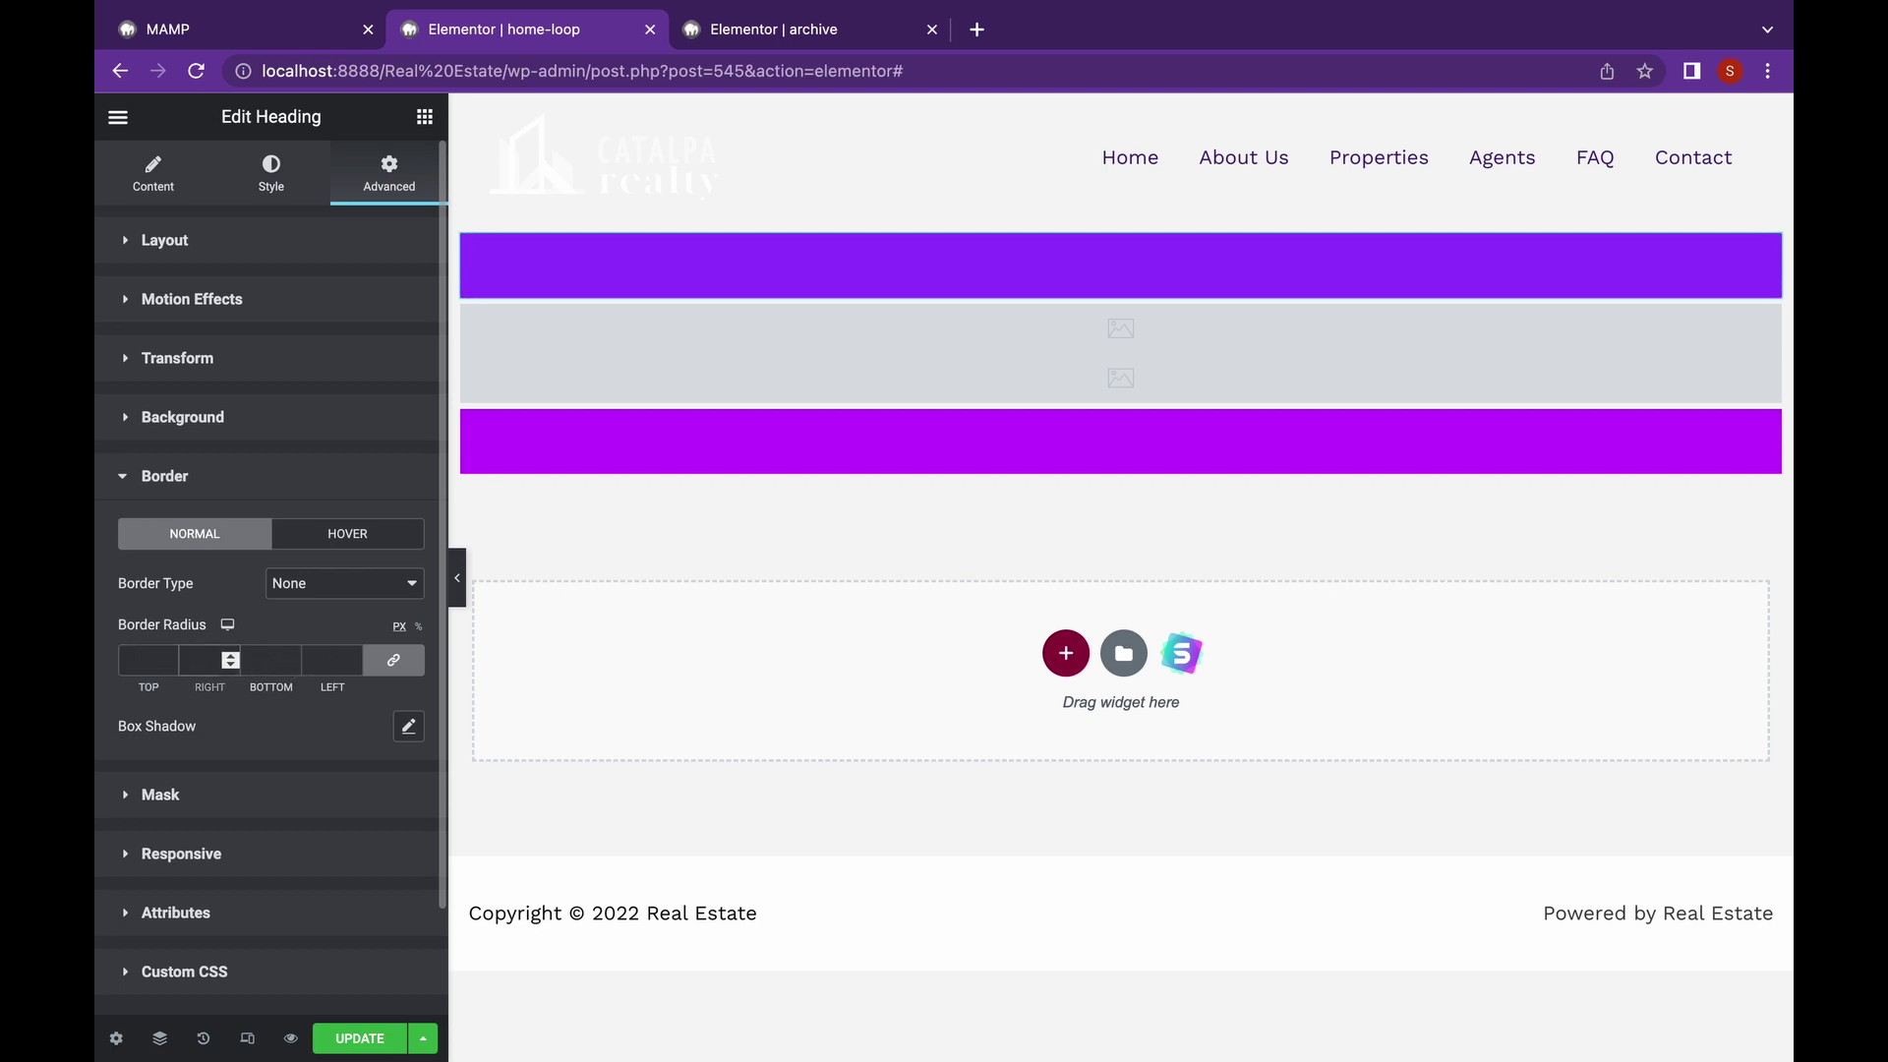
{"action": "type", "text": "0"}
{"action": "left_click", "coordinate": [392, 659]}
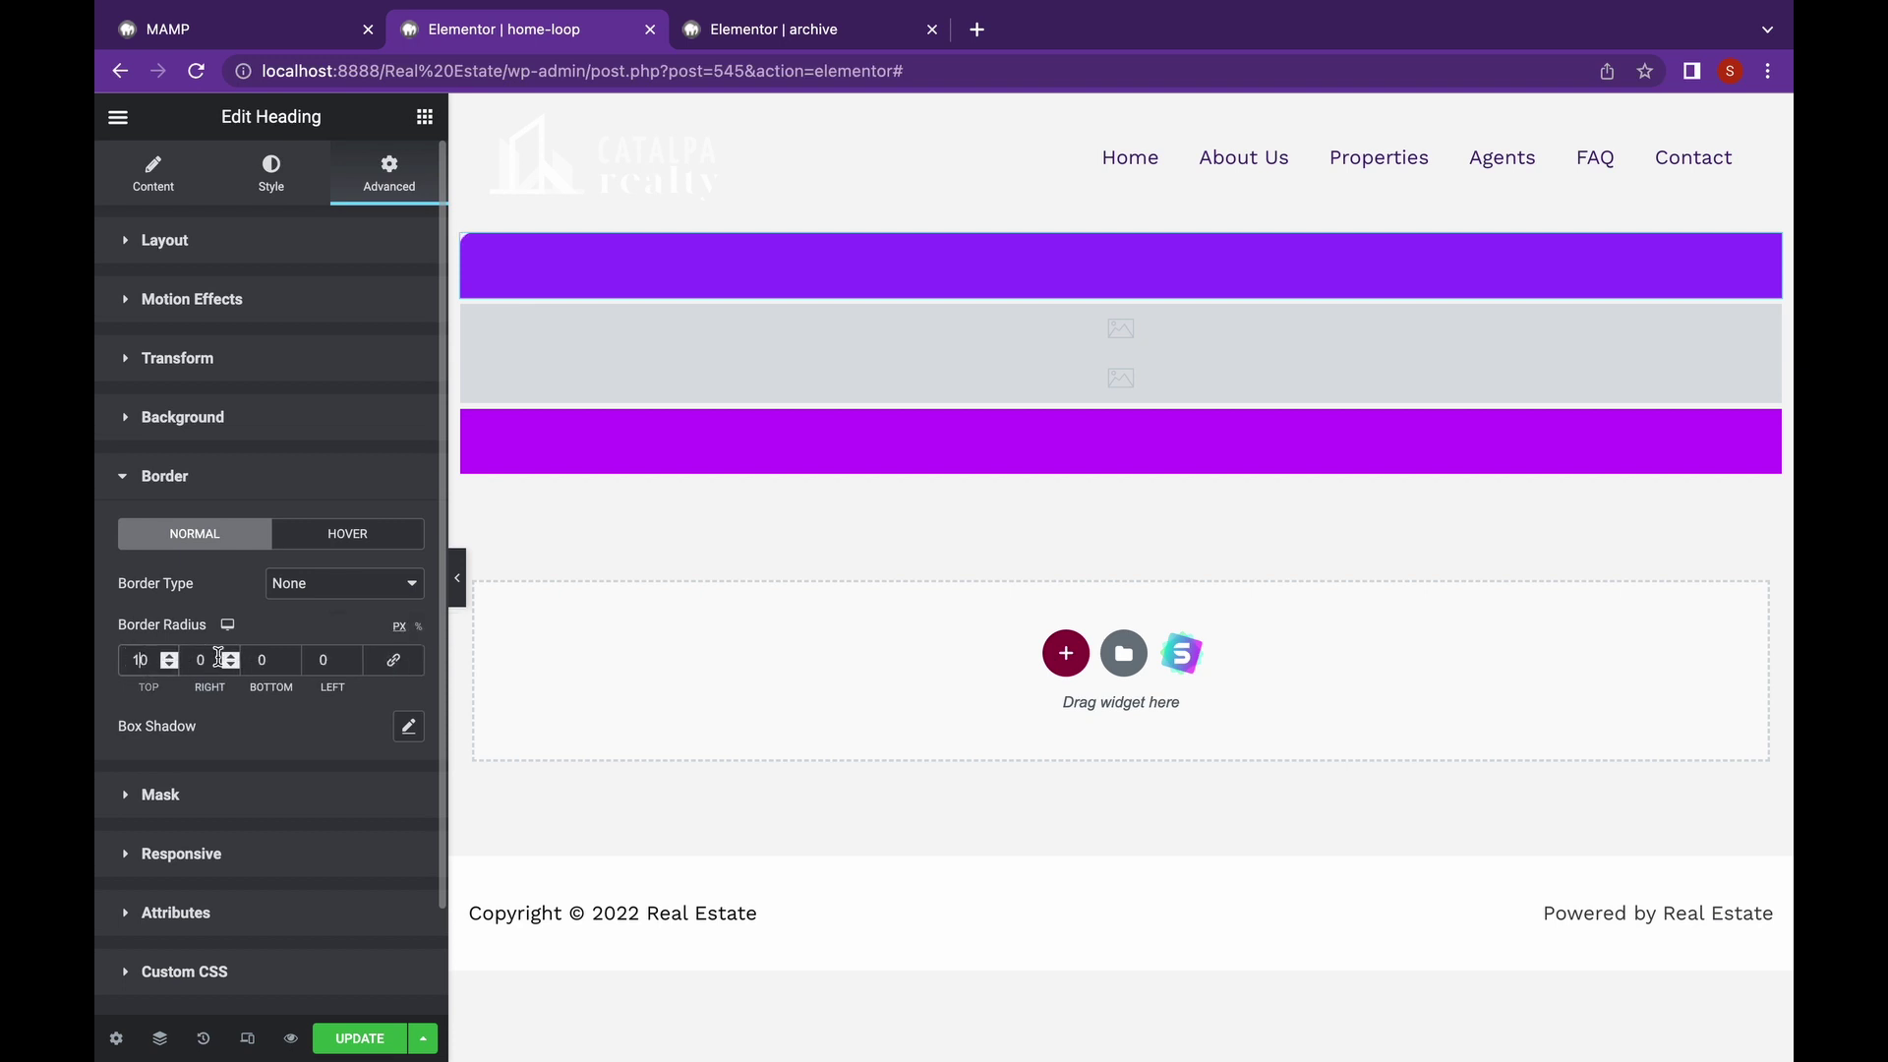
{"action": "left_click", "coordinate": [317, 659]}
{"action": "type", "text": "1"}
{"action": "left_click", "coordinate": [259, 659]}
{"action": "type", "text": "1"}
{"action": "left_click", "coordinate": [190, 669]}
- Unlink the price heading's border radius and round its bottom corners by 10 px
{"action": "left_click", "coordinate": [541, 442]}
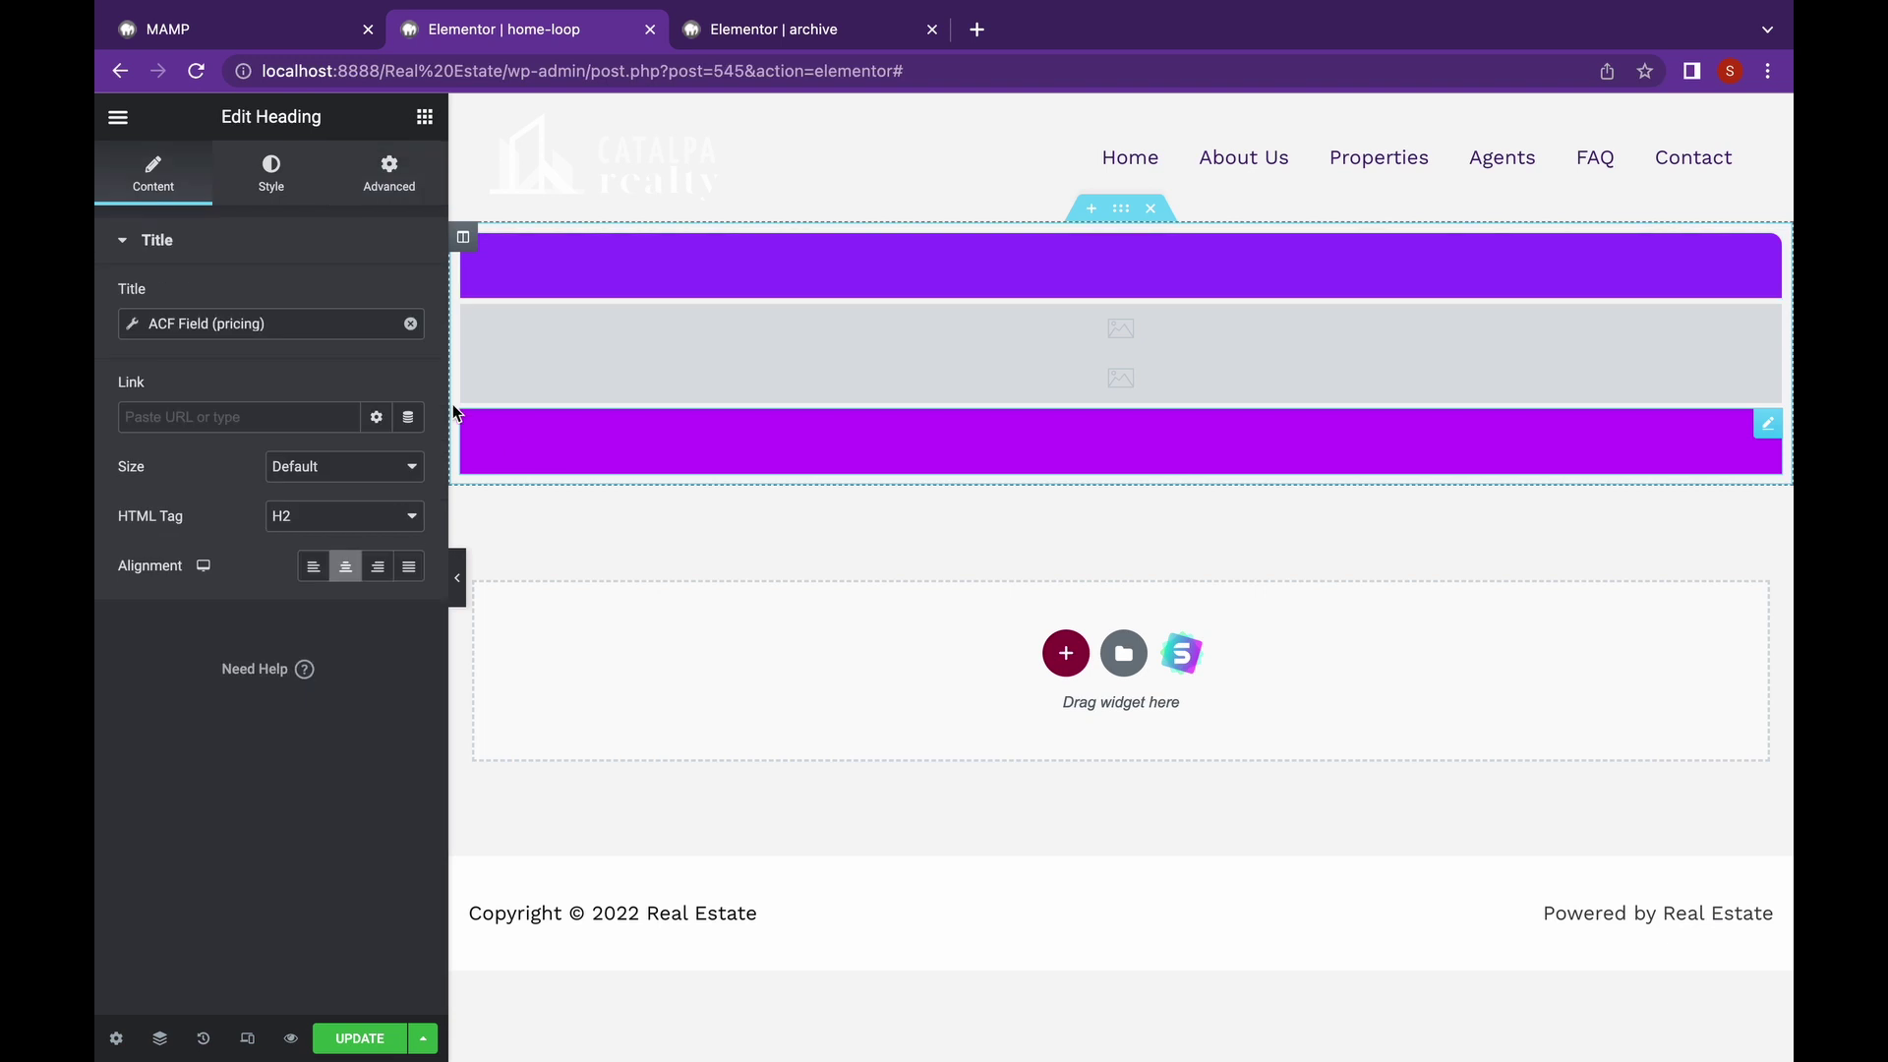
{"action": "left_click", "coordinate": [373, 204]}
{"action": "scroll", "coordinate": [227, 716], "scroll_direction": "down", "scroll_amount": 3}
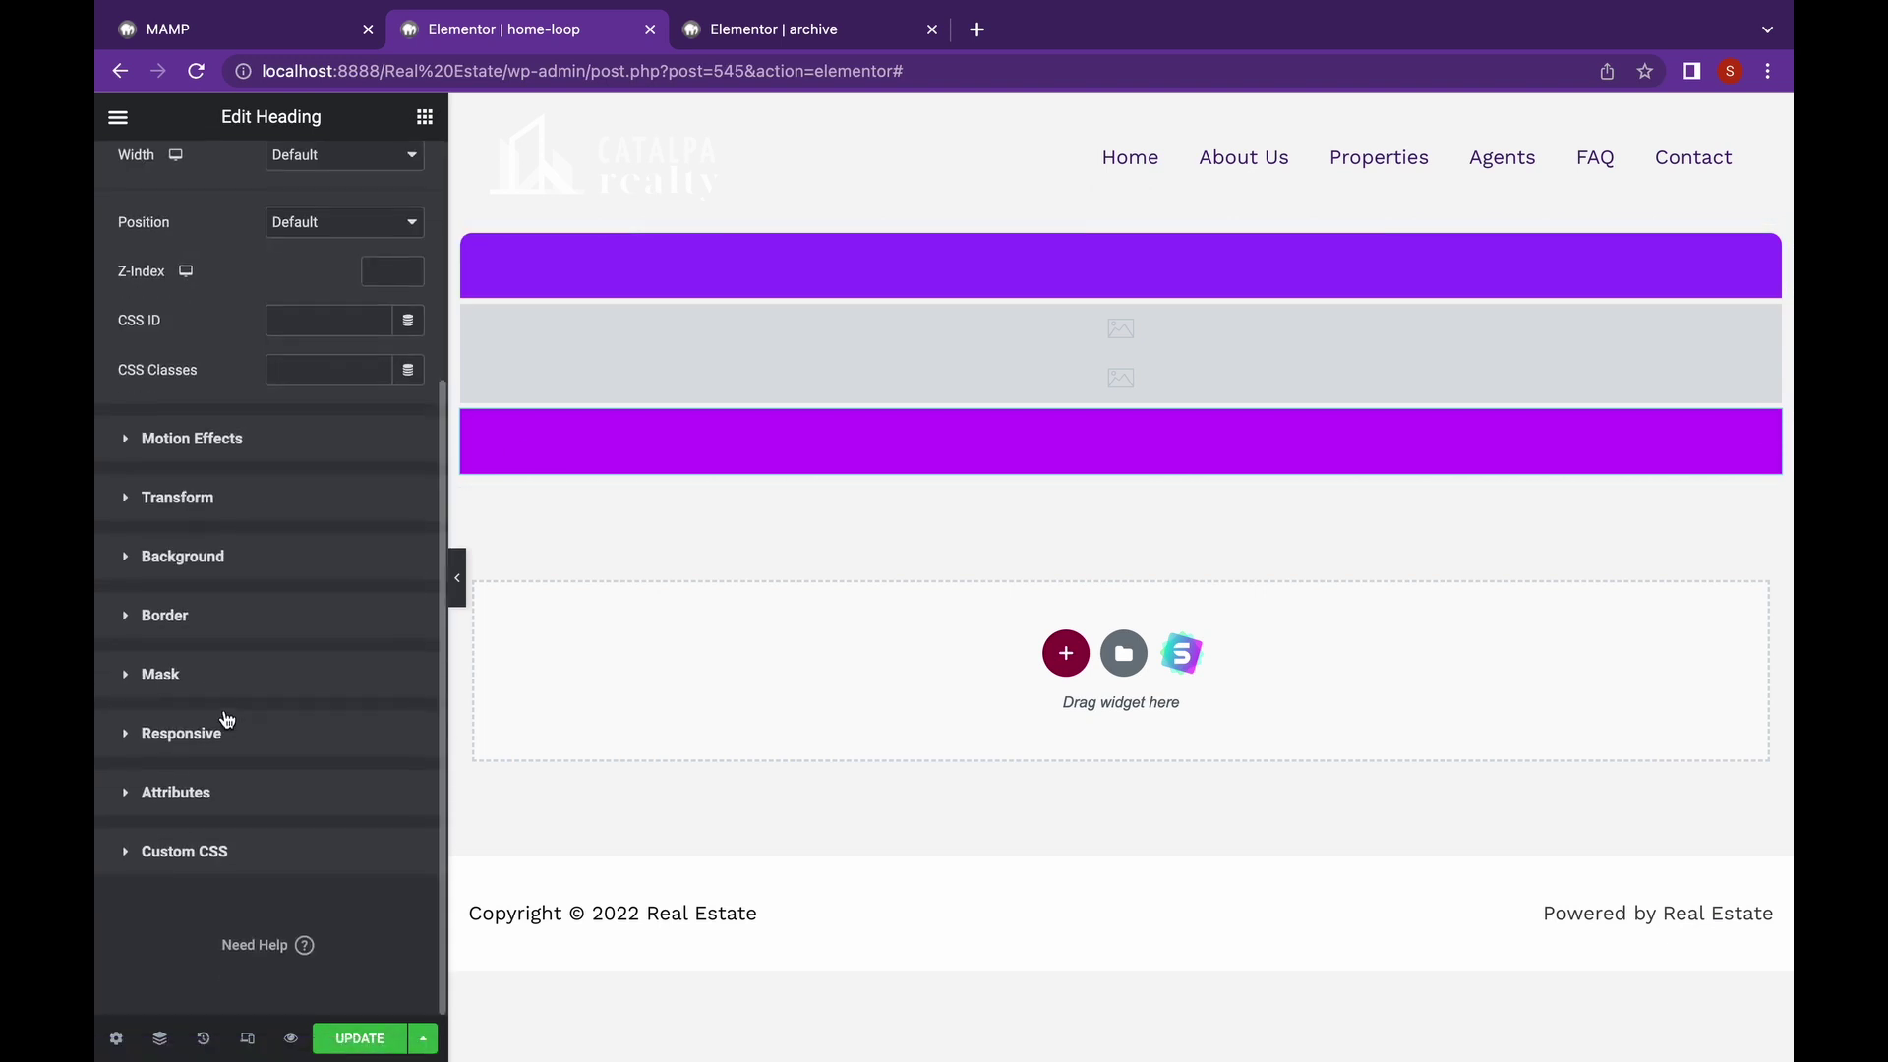
{"action": "left_click", "coordinate": [233, 620]}
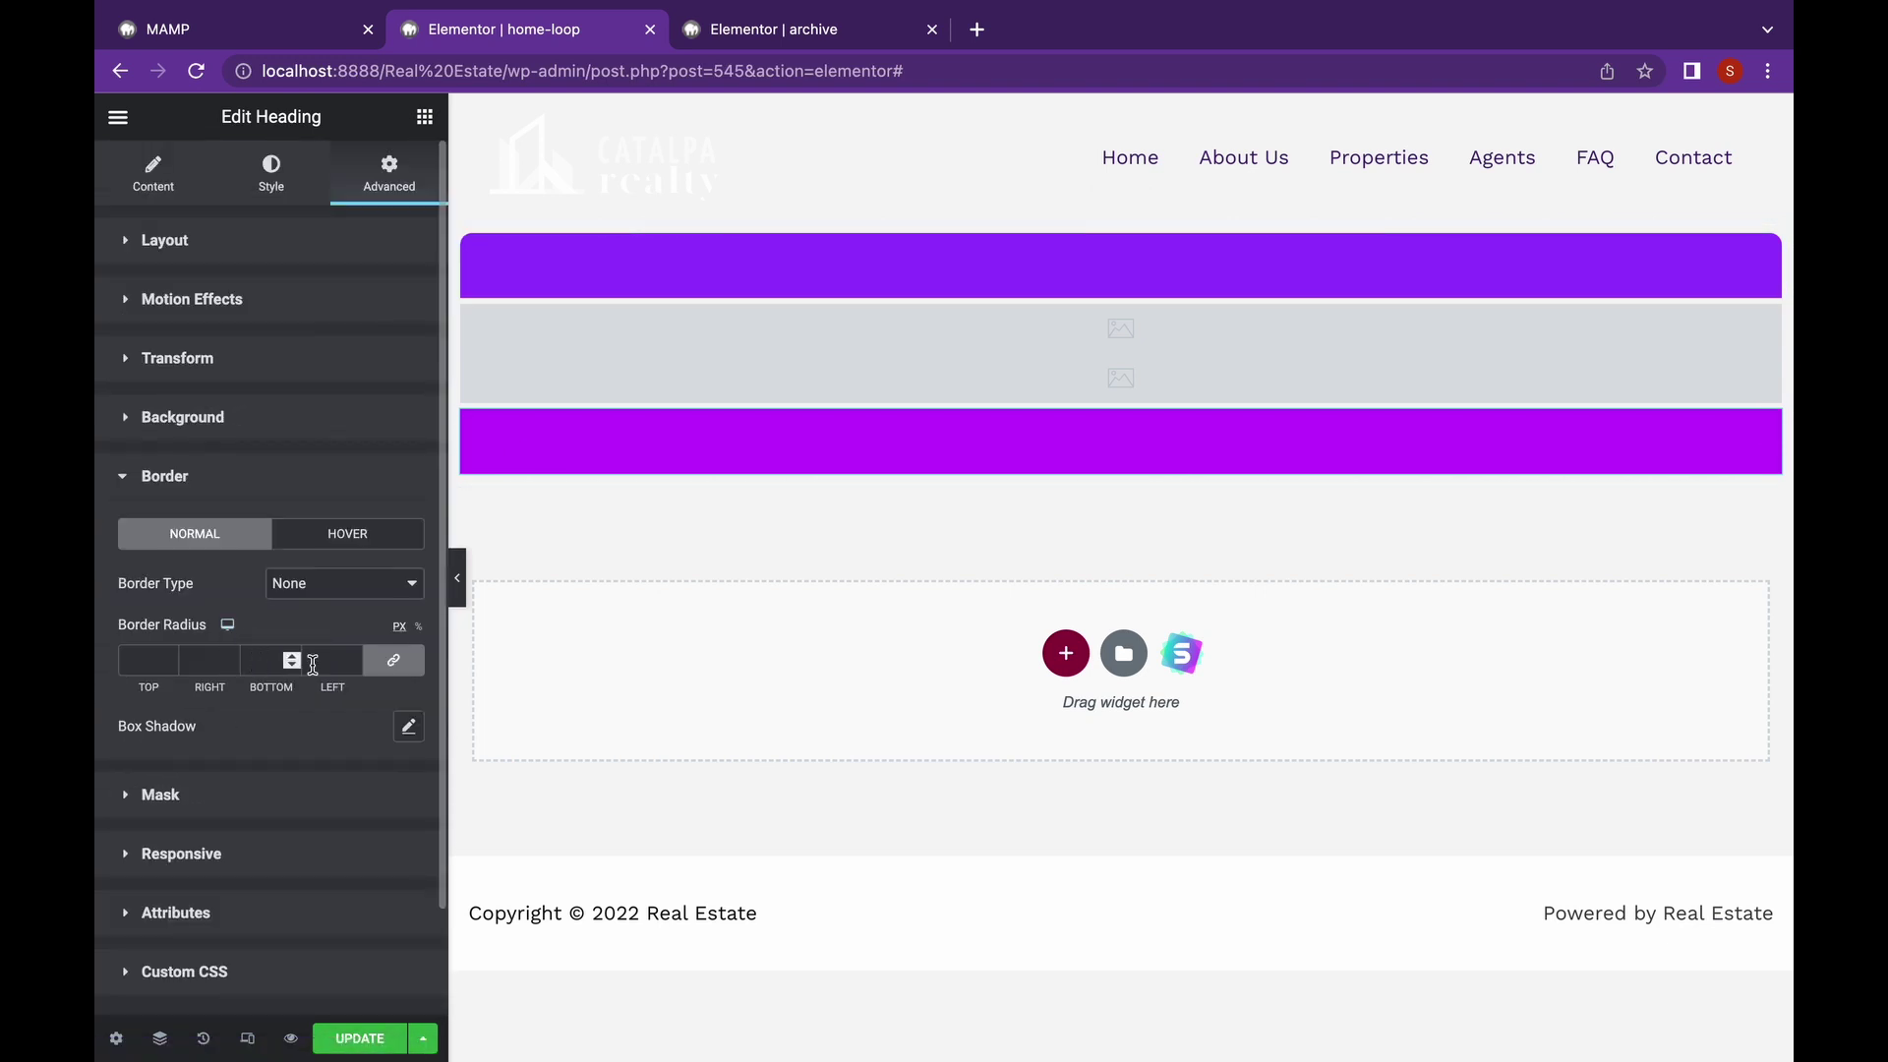
{"action": "left_click", "coordinate": [393, 674]}
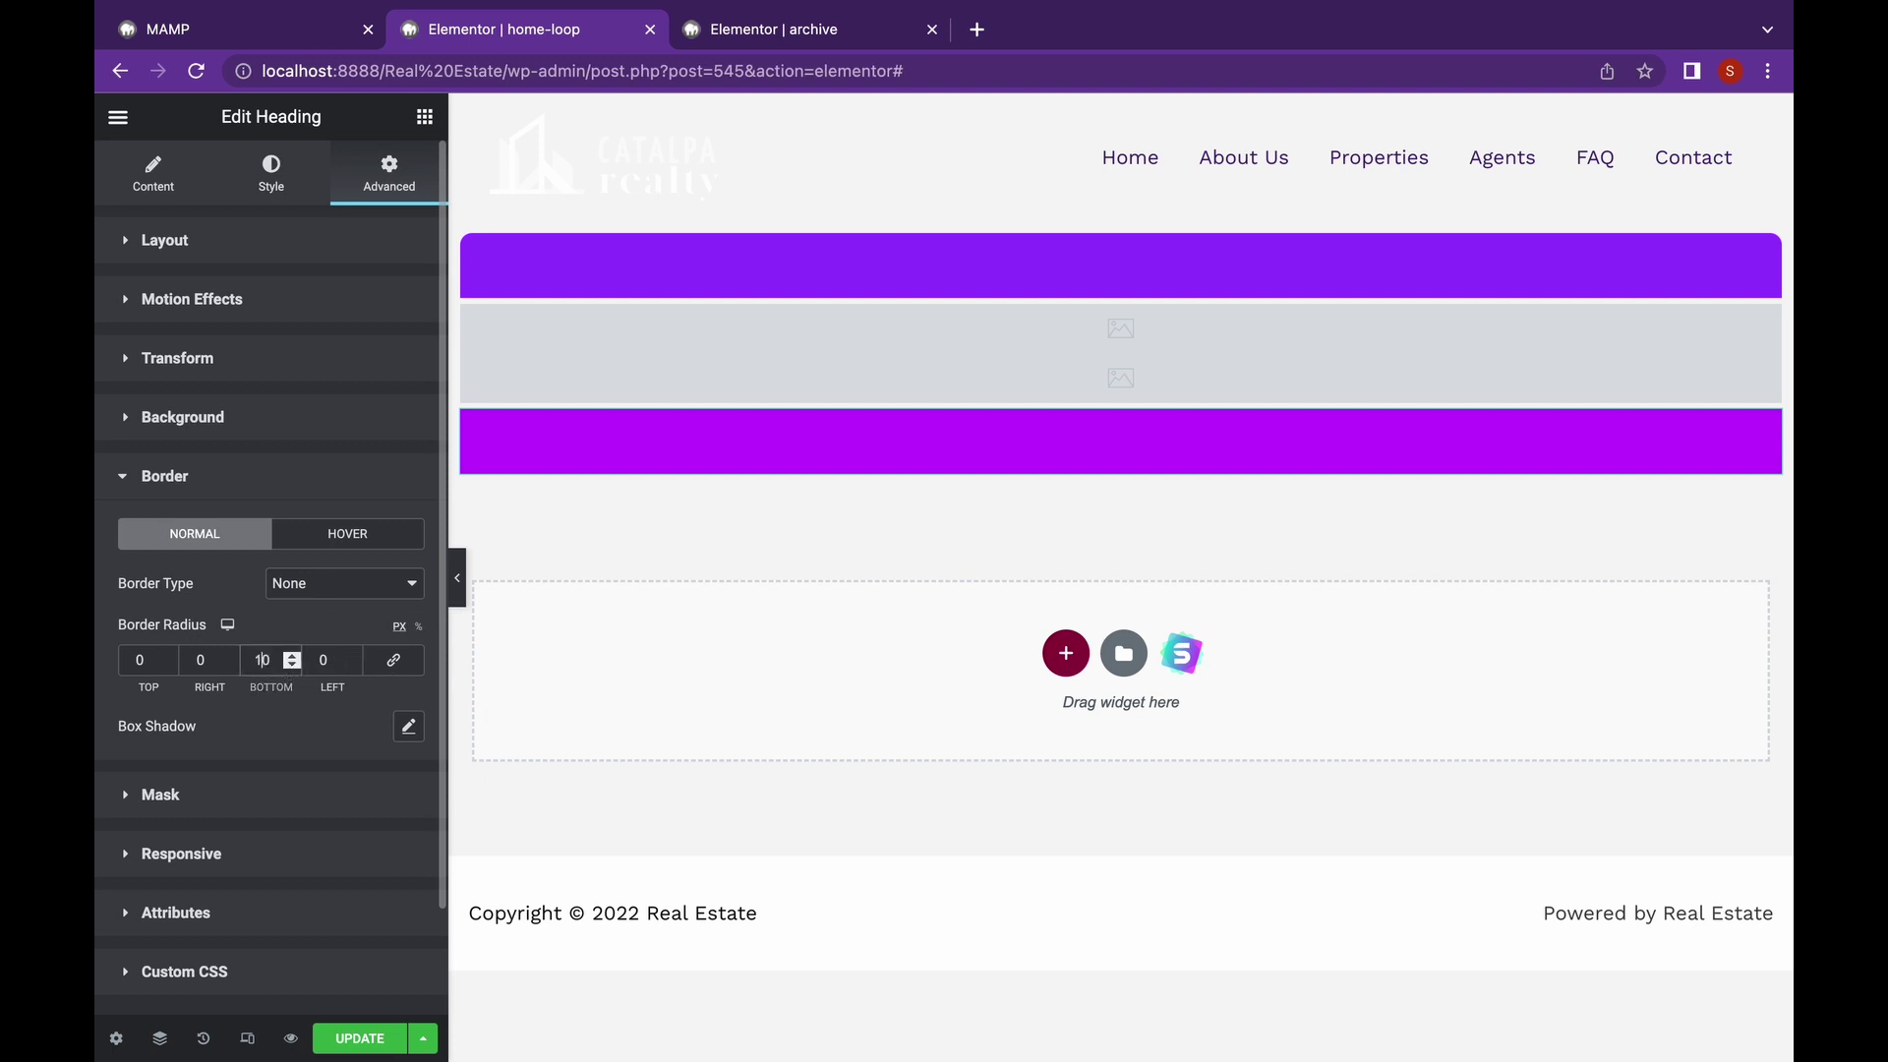
{"action": "left_click", "coordinate": [320, 661]}
{"action": "type", "text": "1"}
- Save and close the loop template, then view the archive grid
{"action": "left_click", "coordinate": [382, 1039]}
{"action": "left_click", "coordinate": [1613, 1020]}
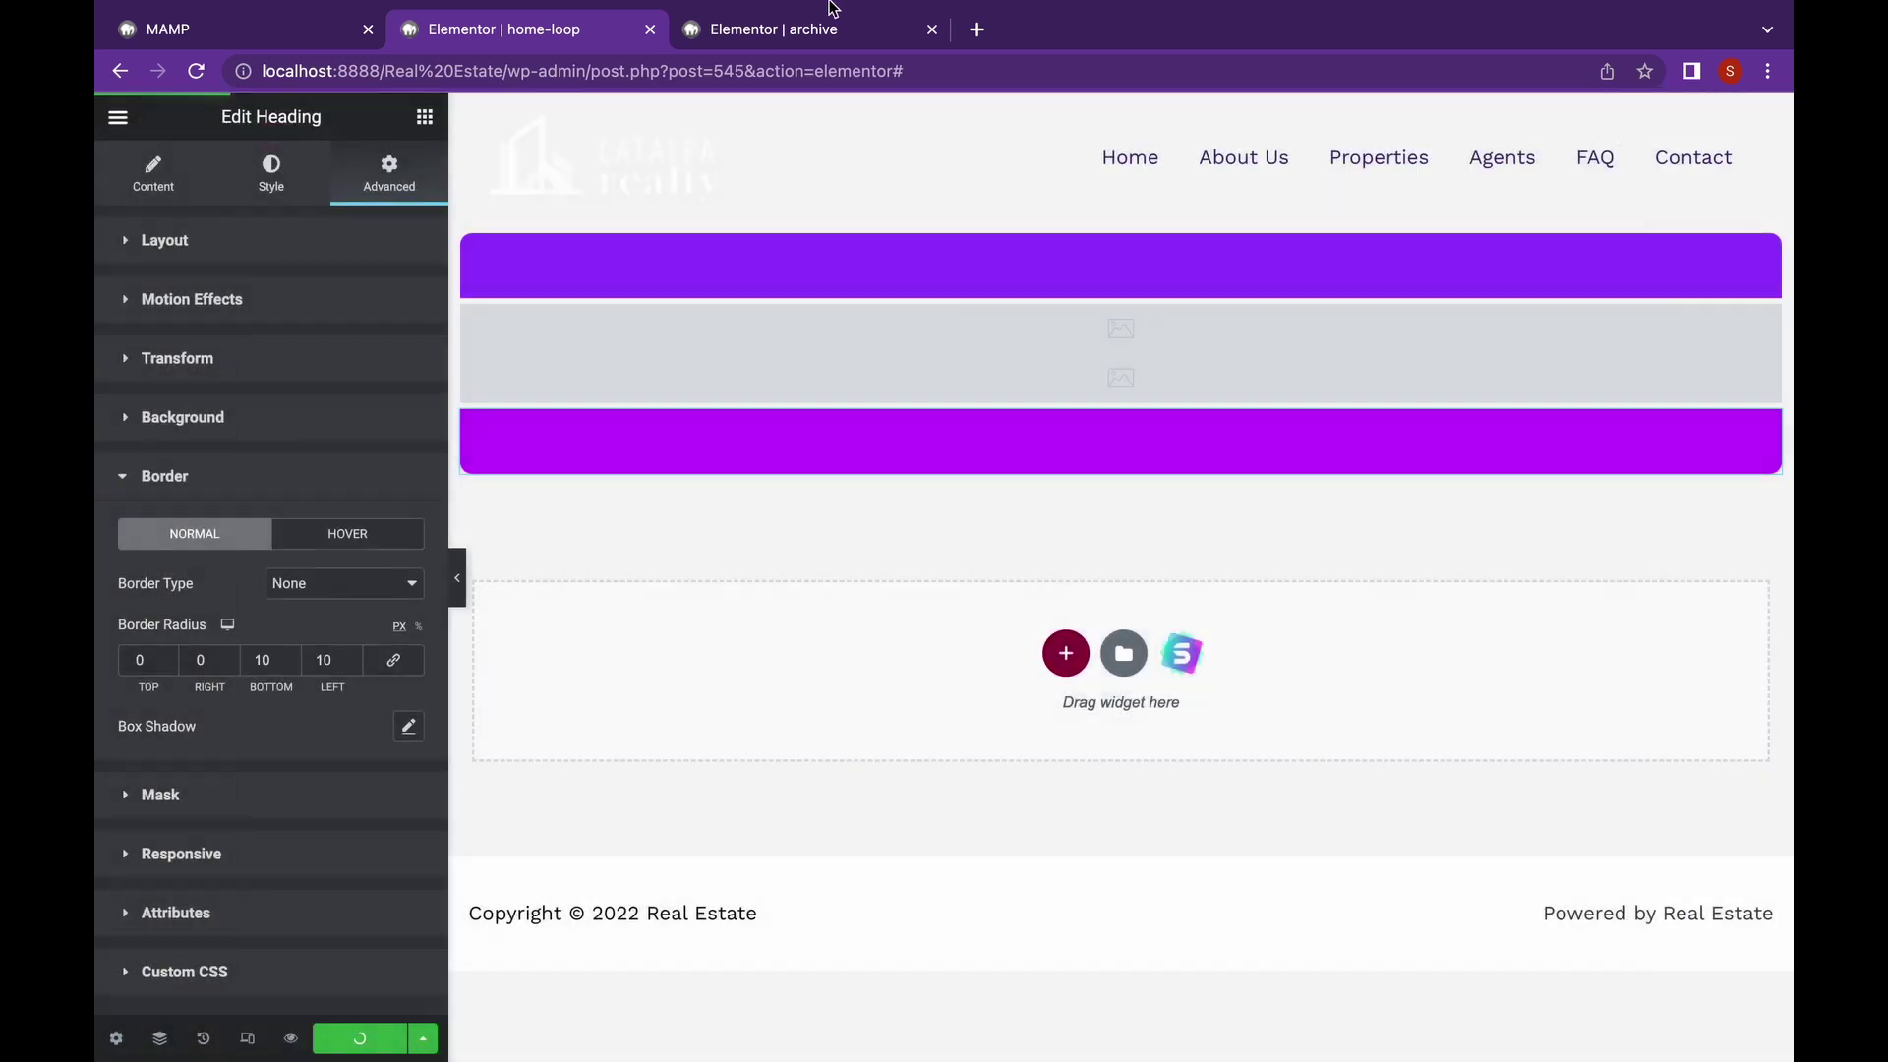
{"action": "left_click", "coordinate": [822, 34]}
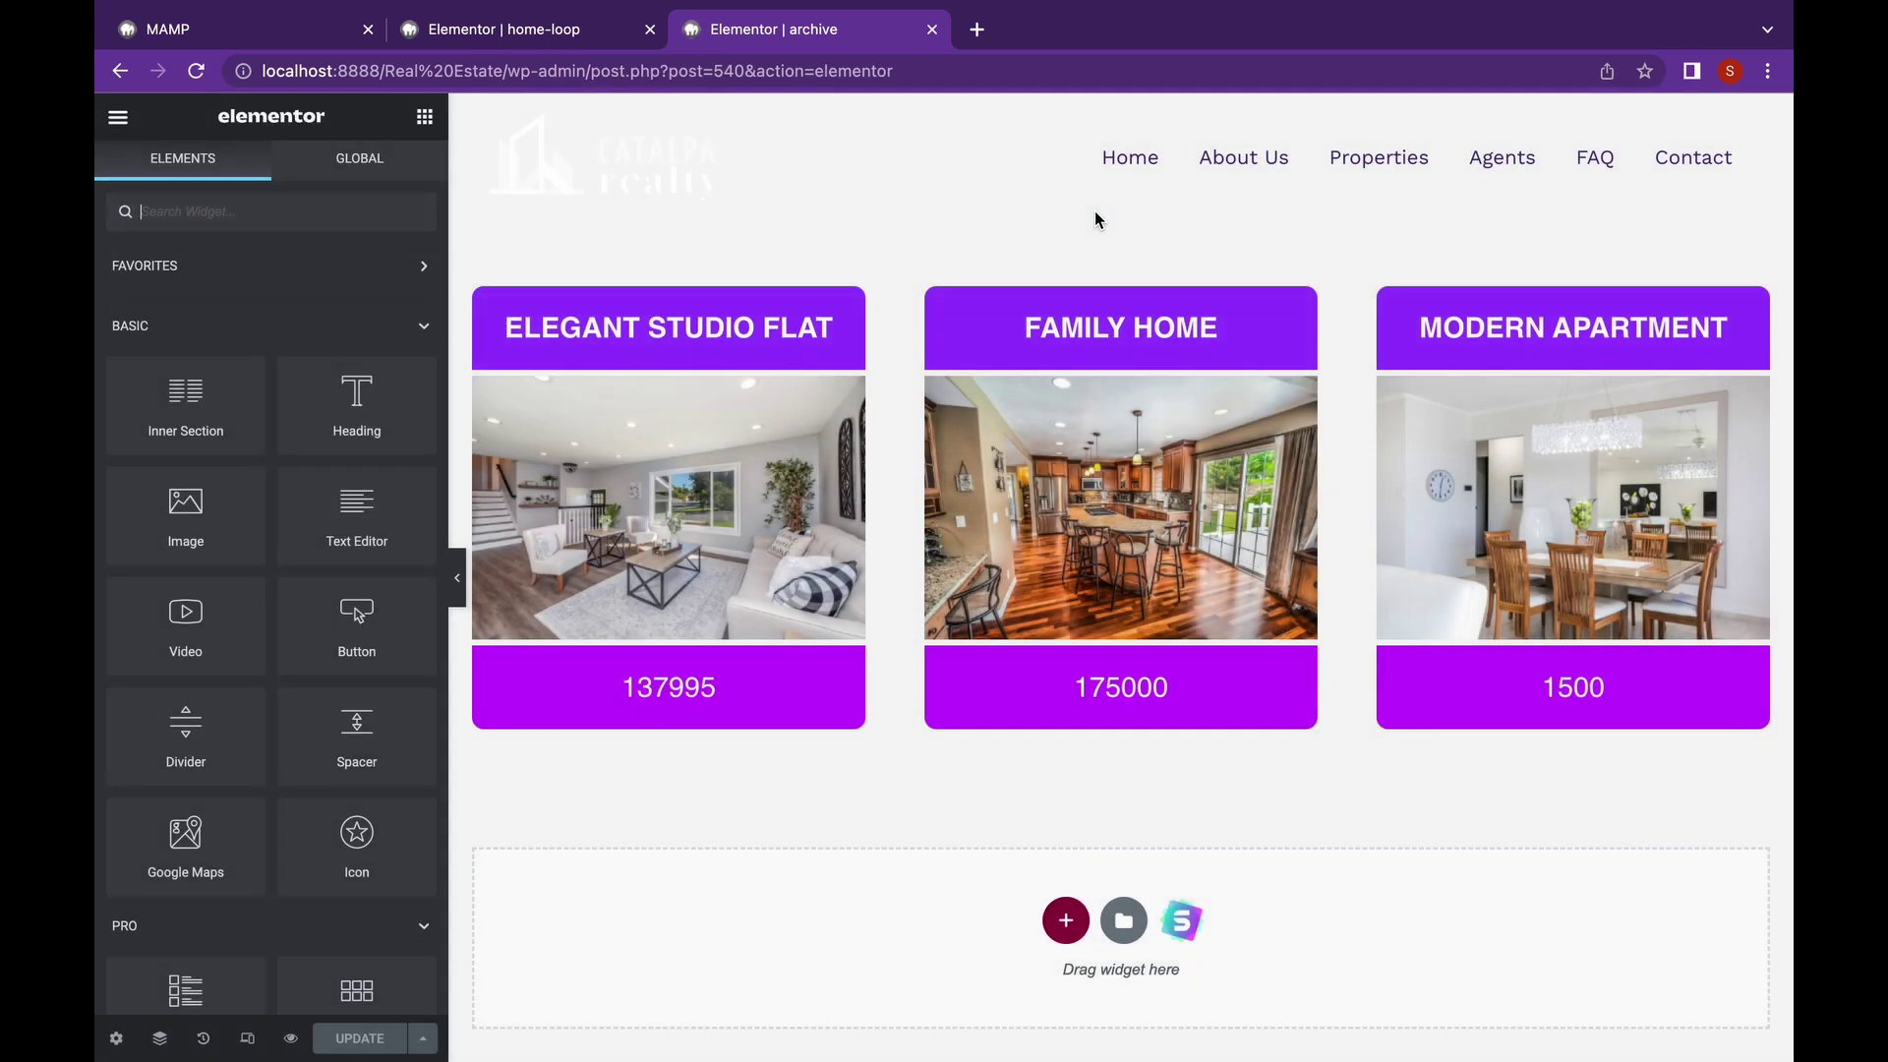
- In the home-loop template, add a Text Editor widget between the image and price bar
{"action": "left_click", "coordinate": [590, 34]}
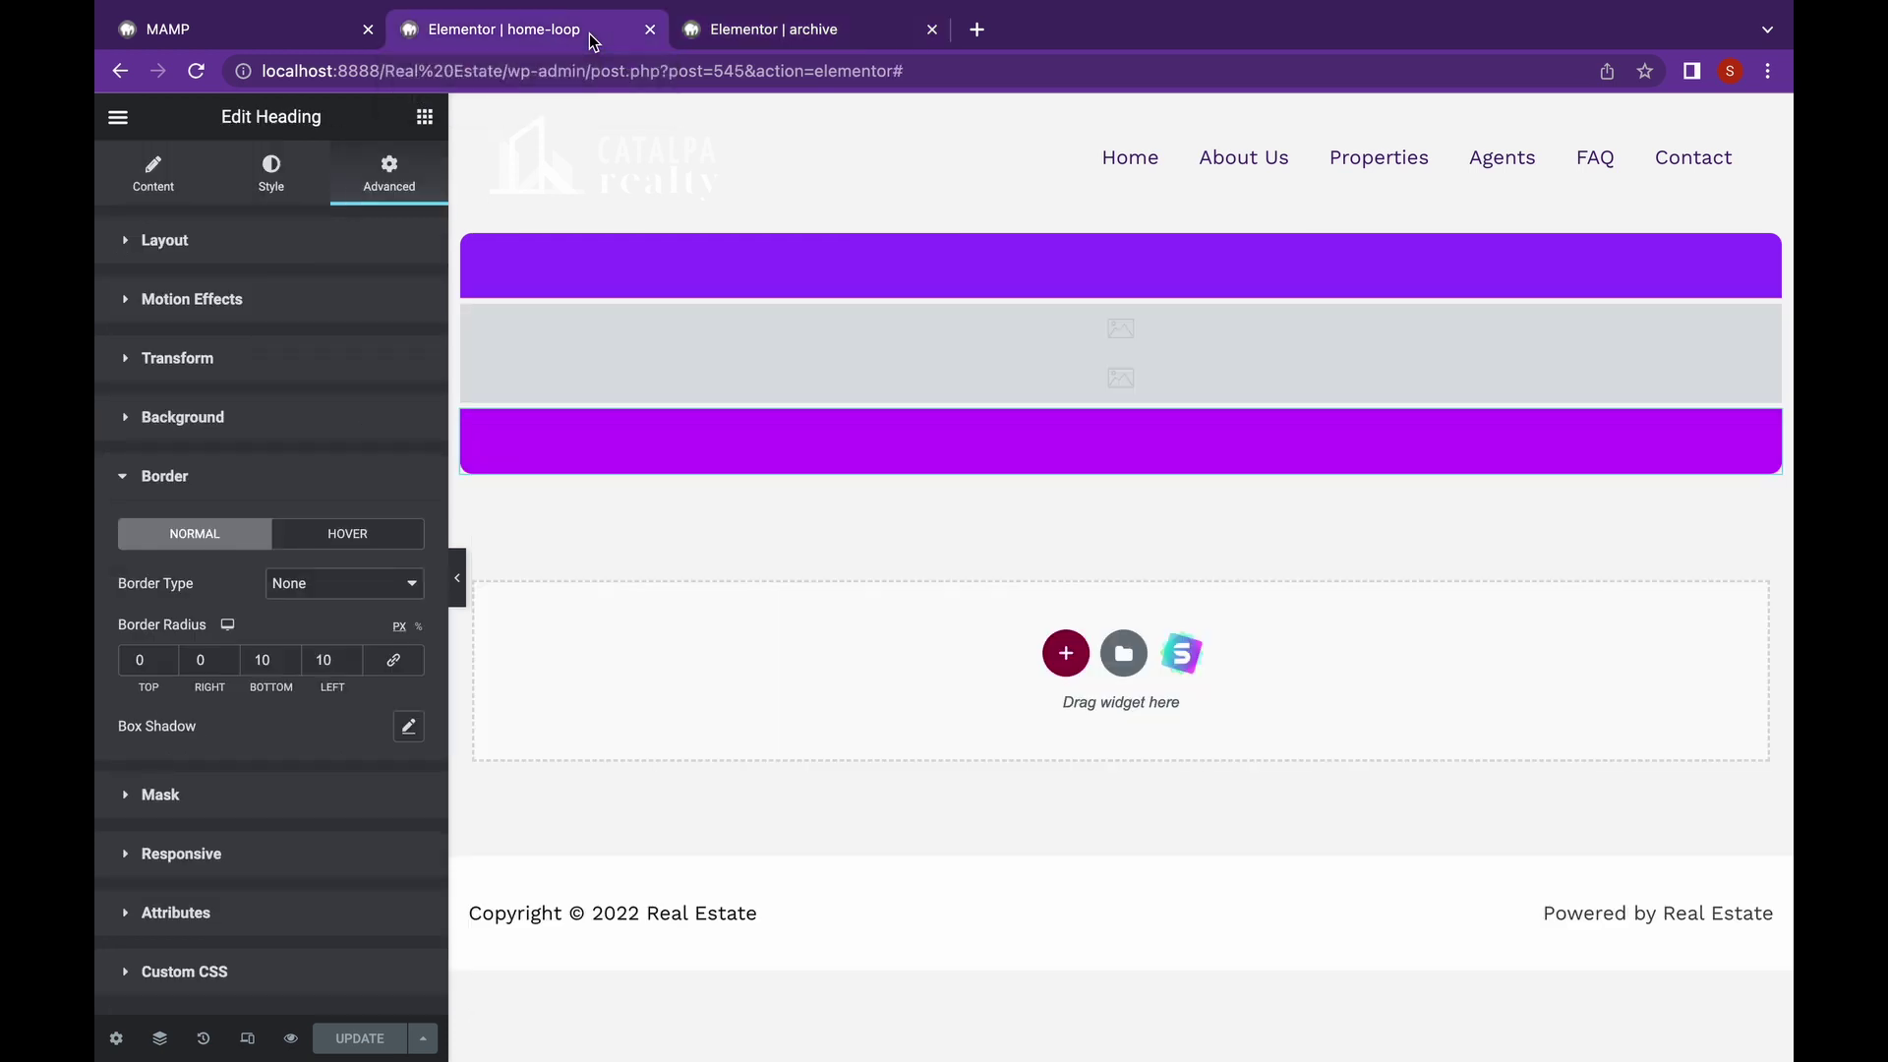
{"action": "left_click", "coordinate": [421, 119]}
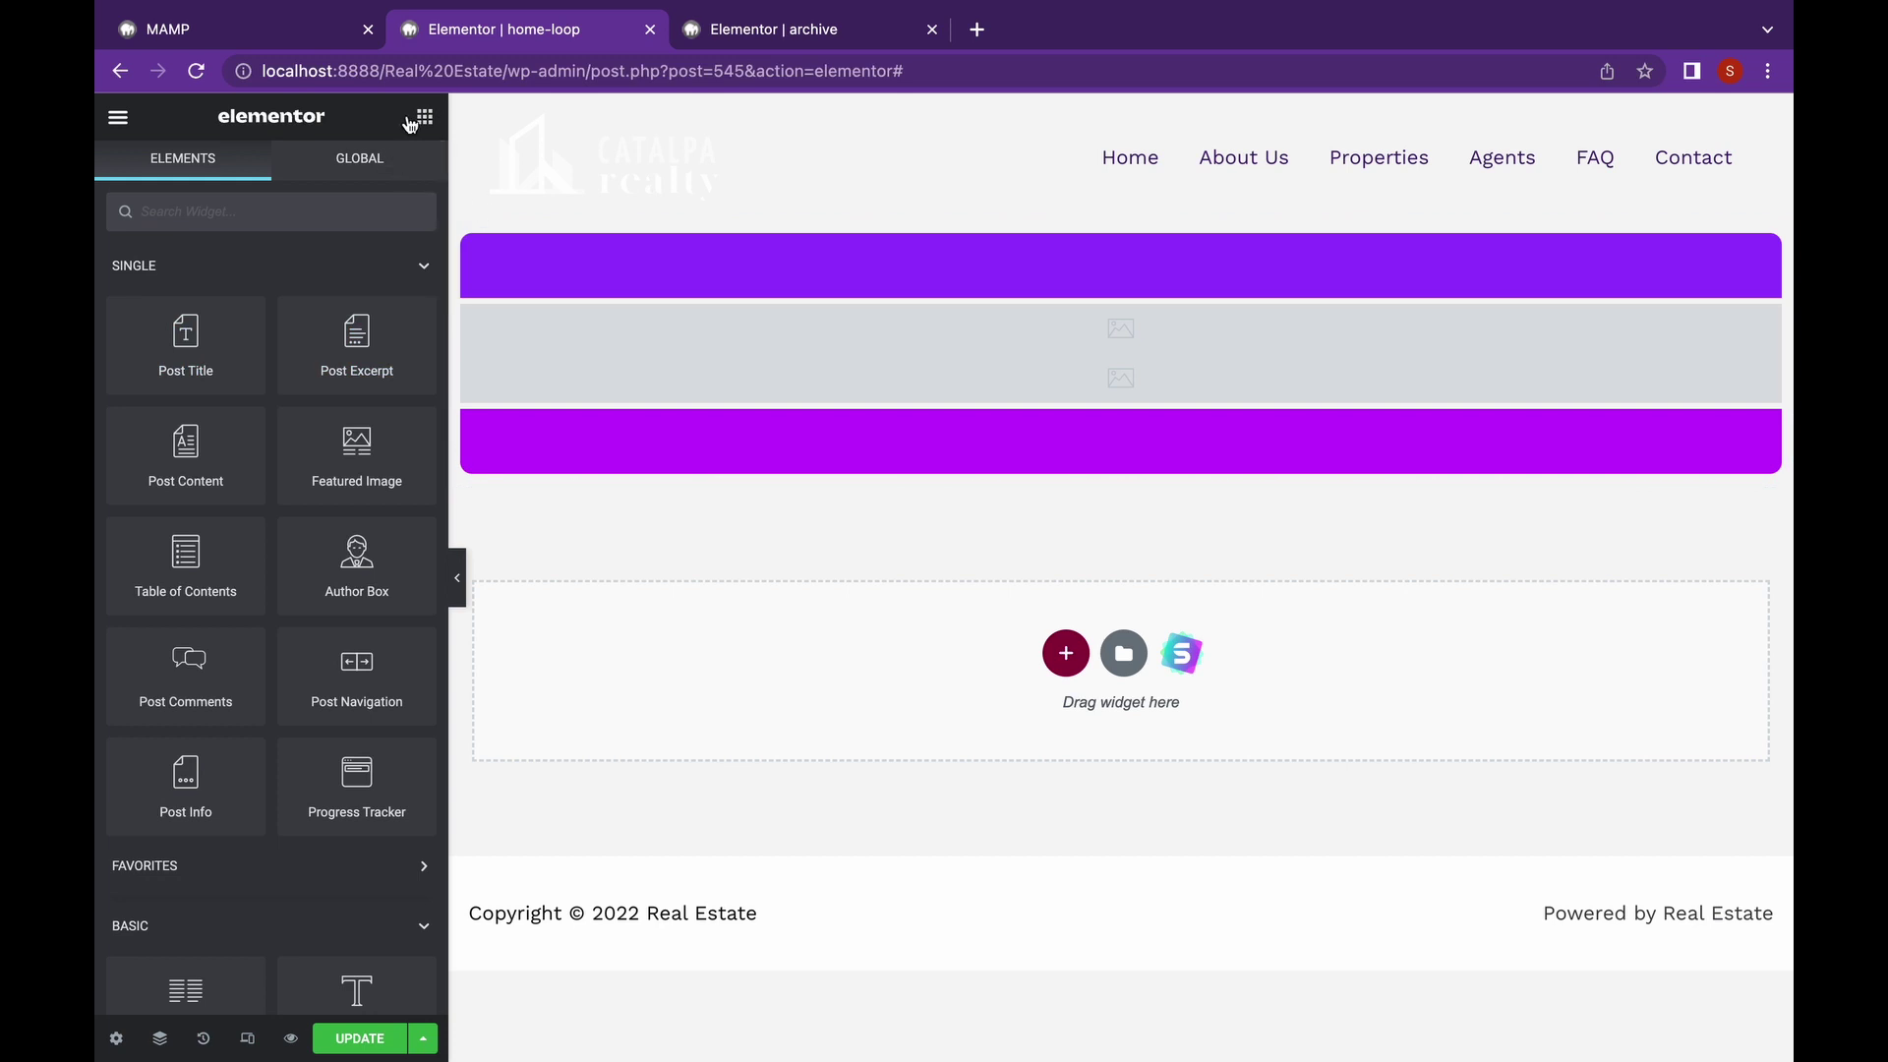
{"action": "scroll", "coordinate": [349, 509], "scroll_direction": "down", "scroll_amount": 5}
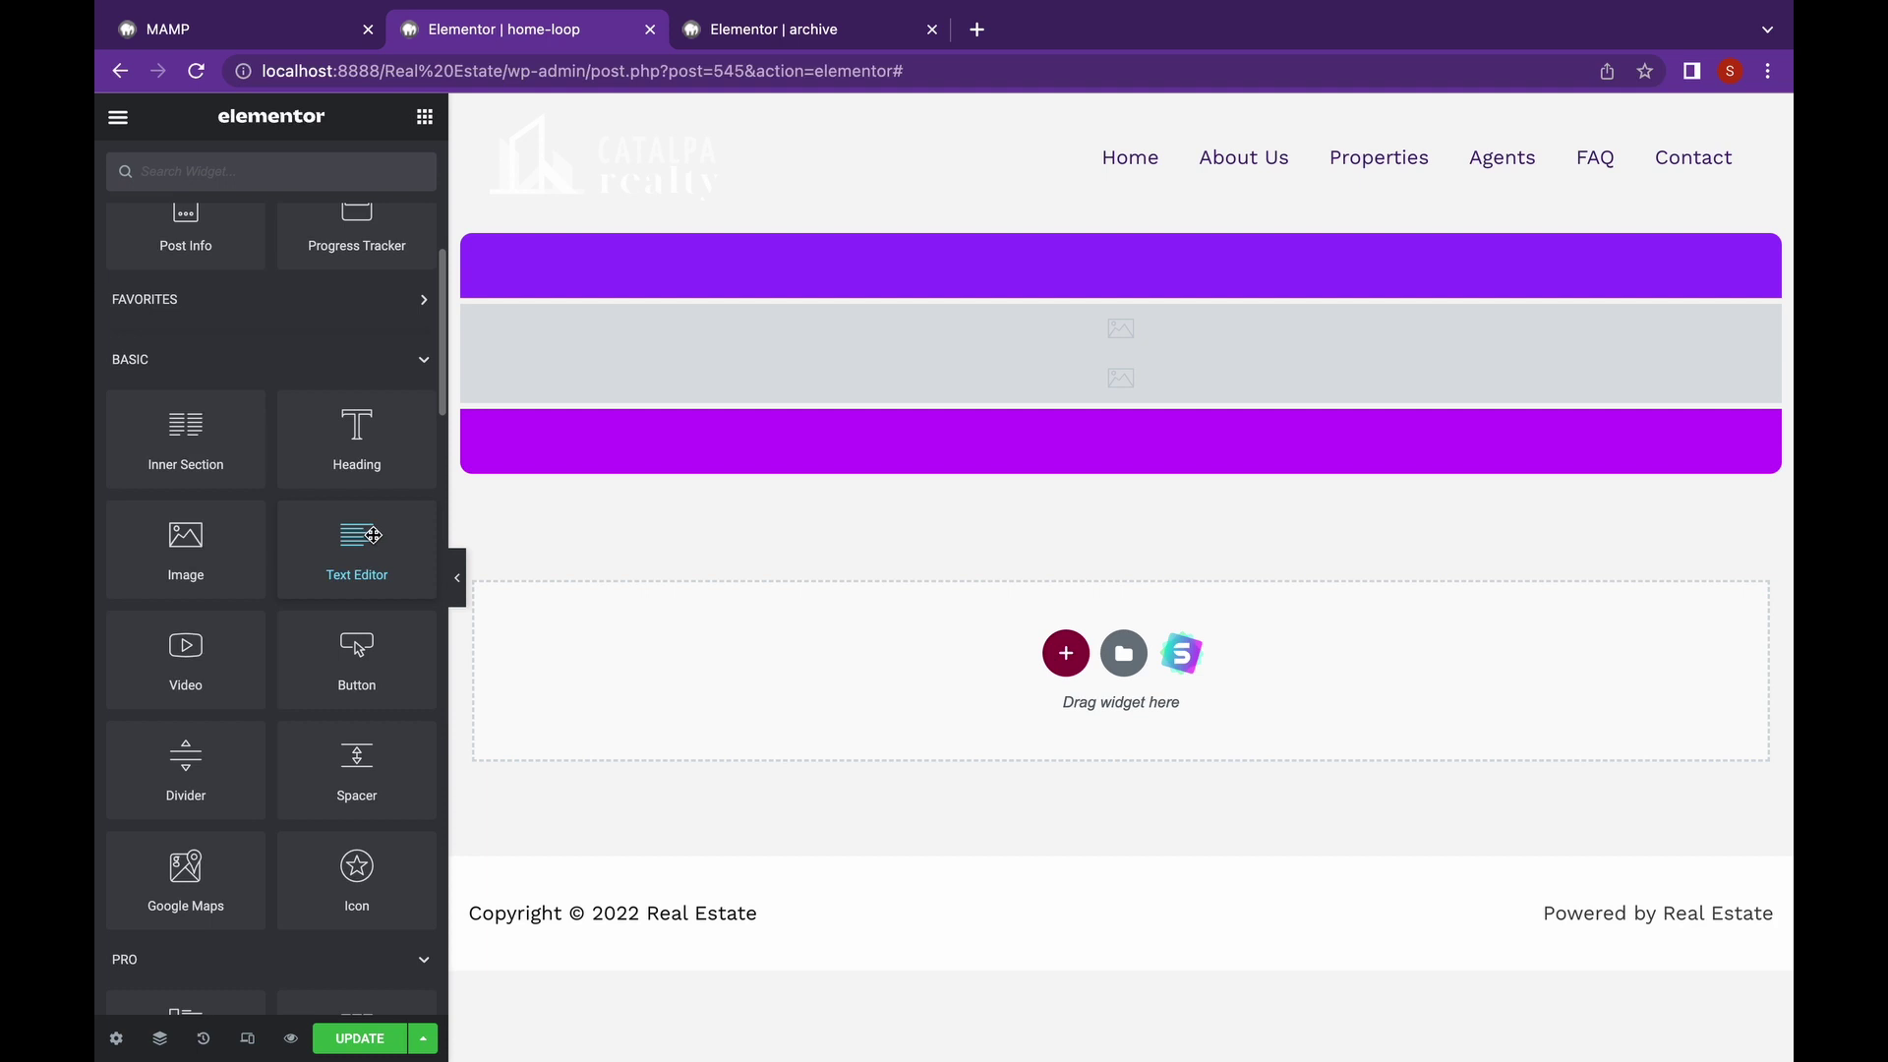
{"action": "left_click_drag", "start_coordinate": [375, 535], "coordinate": [521, 398]}
- Replace the placeholder paragraph with 'For more details and pricing break down, Click here'
{"action": "left_click_drag", "start_coordinate": [279, 601], "coordinate": [108, 434]}
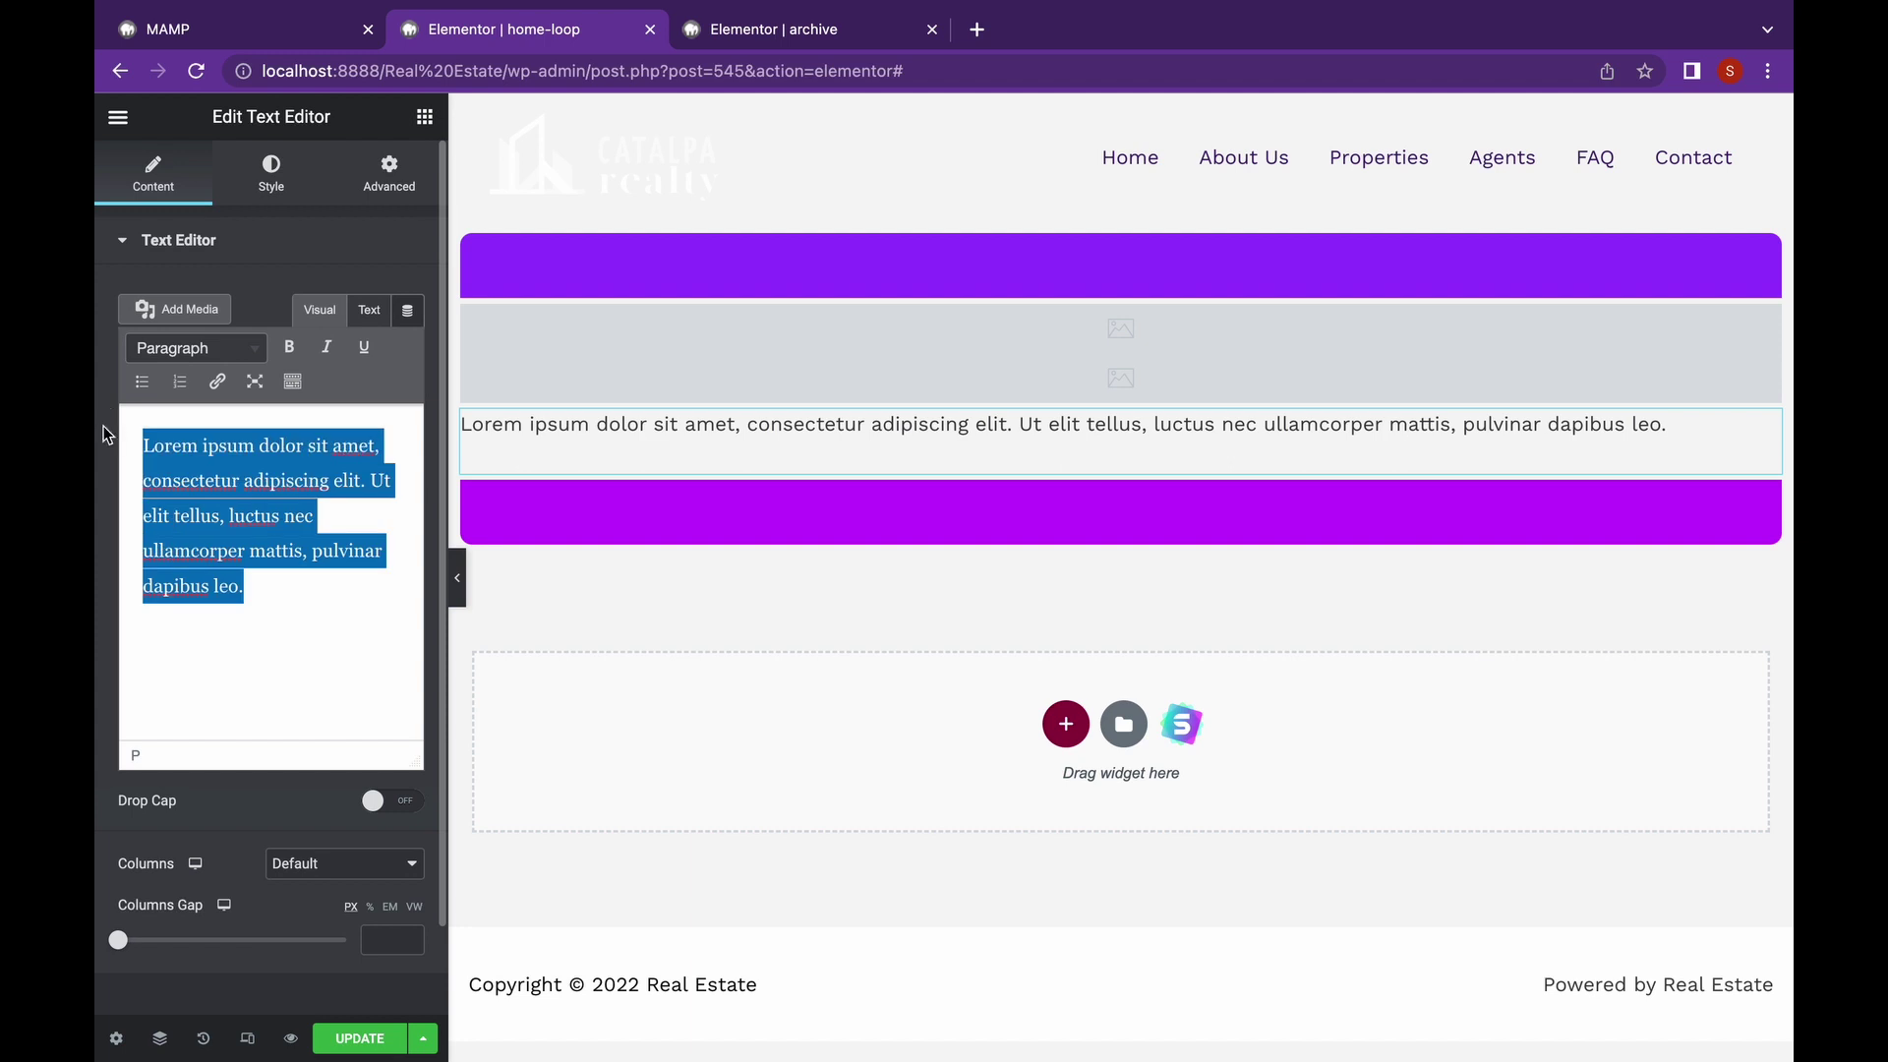
{"action": "type", "text": "For"}
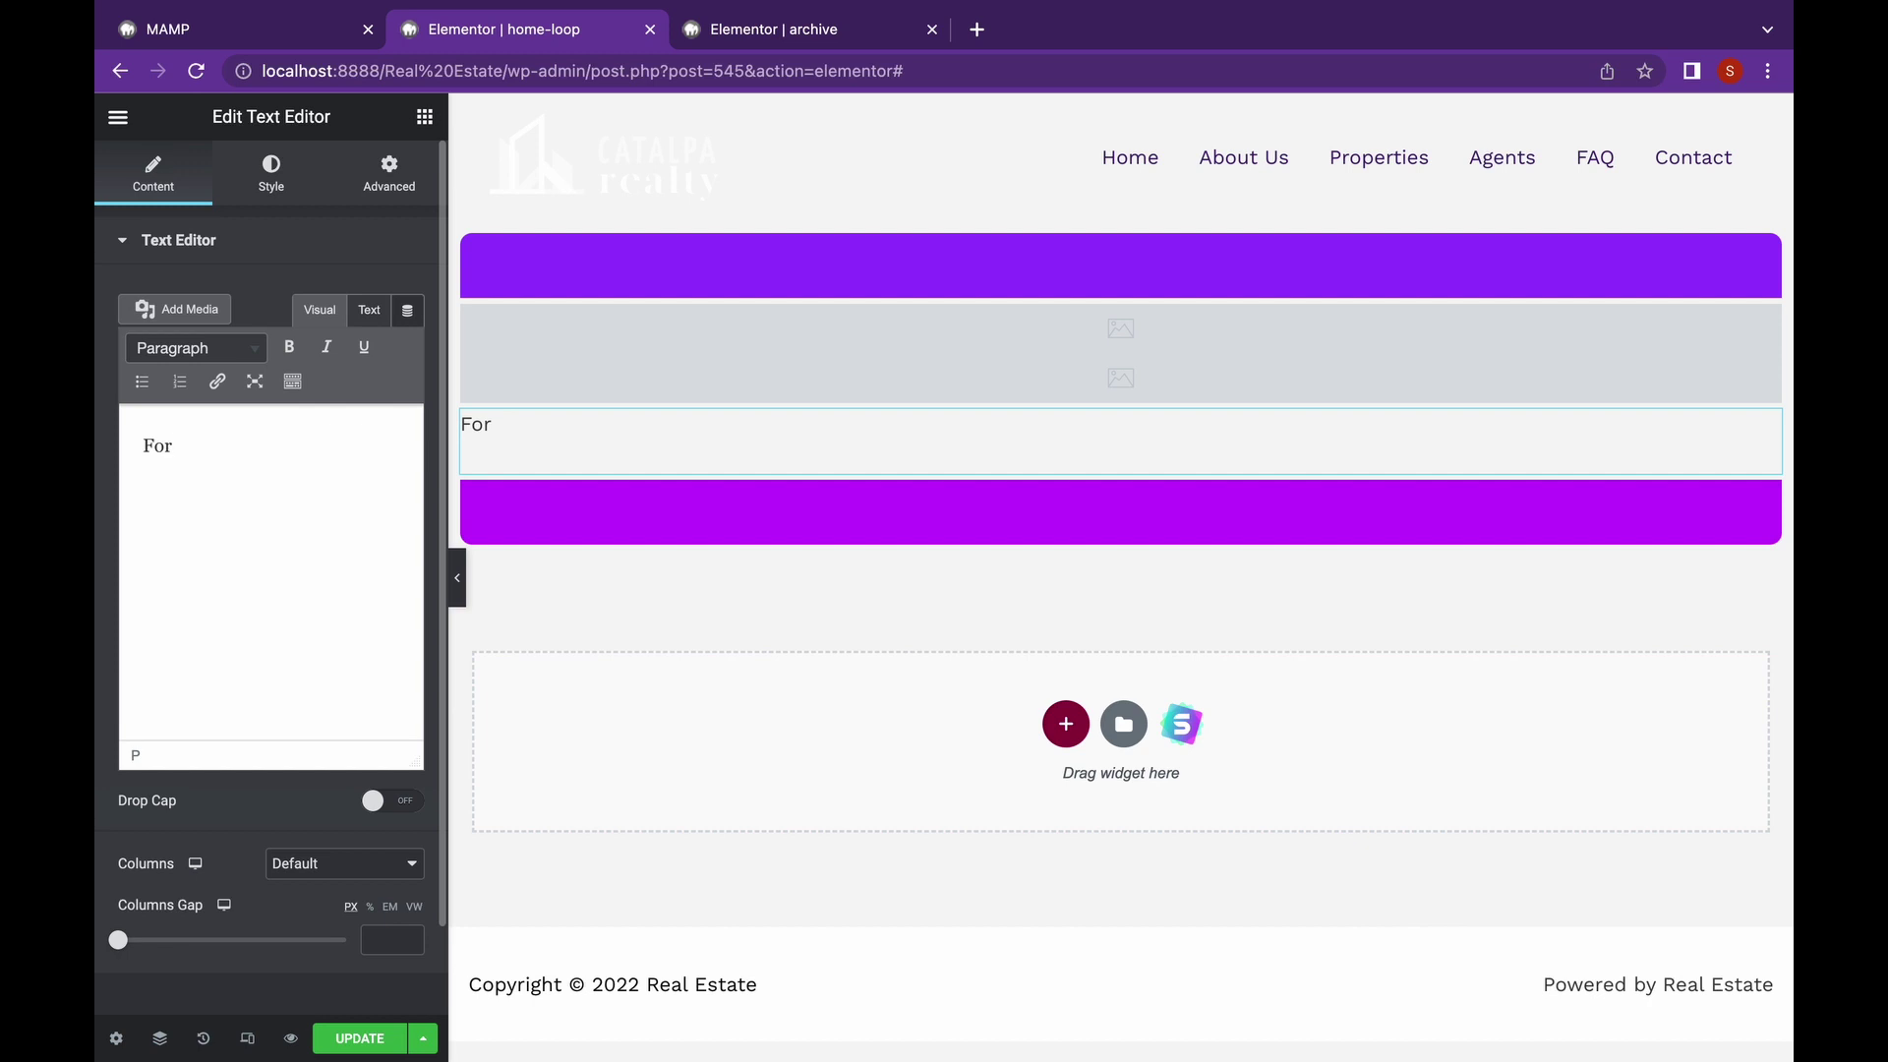
{"action": "type", "text": " more details and"}
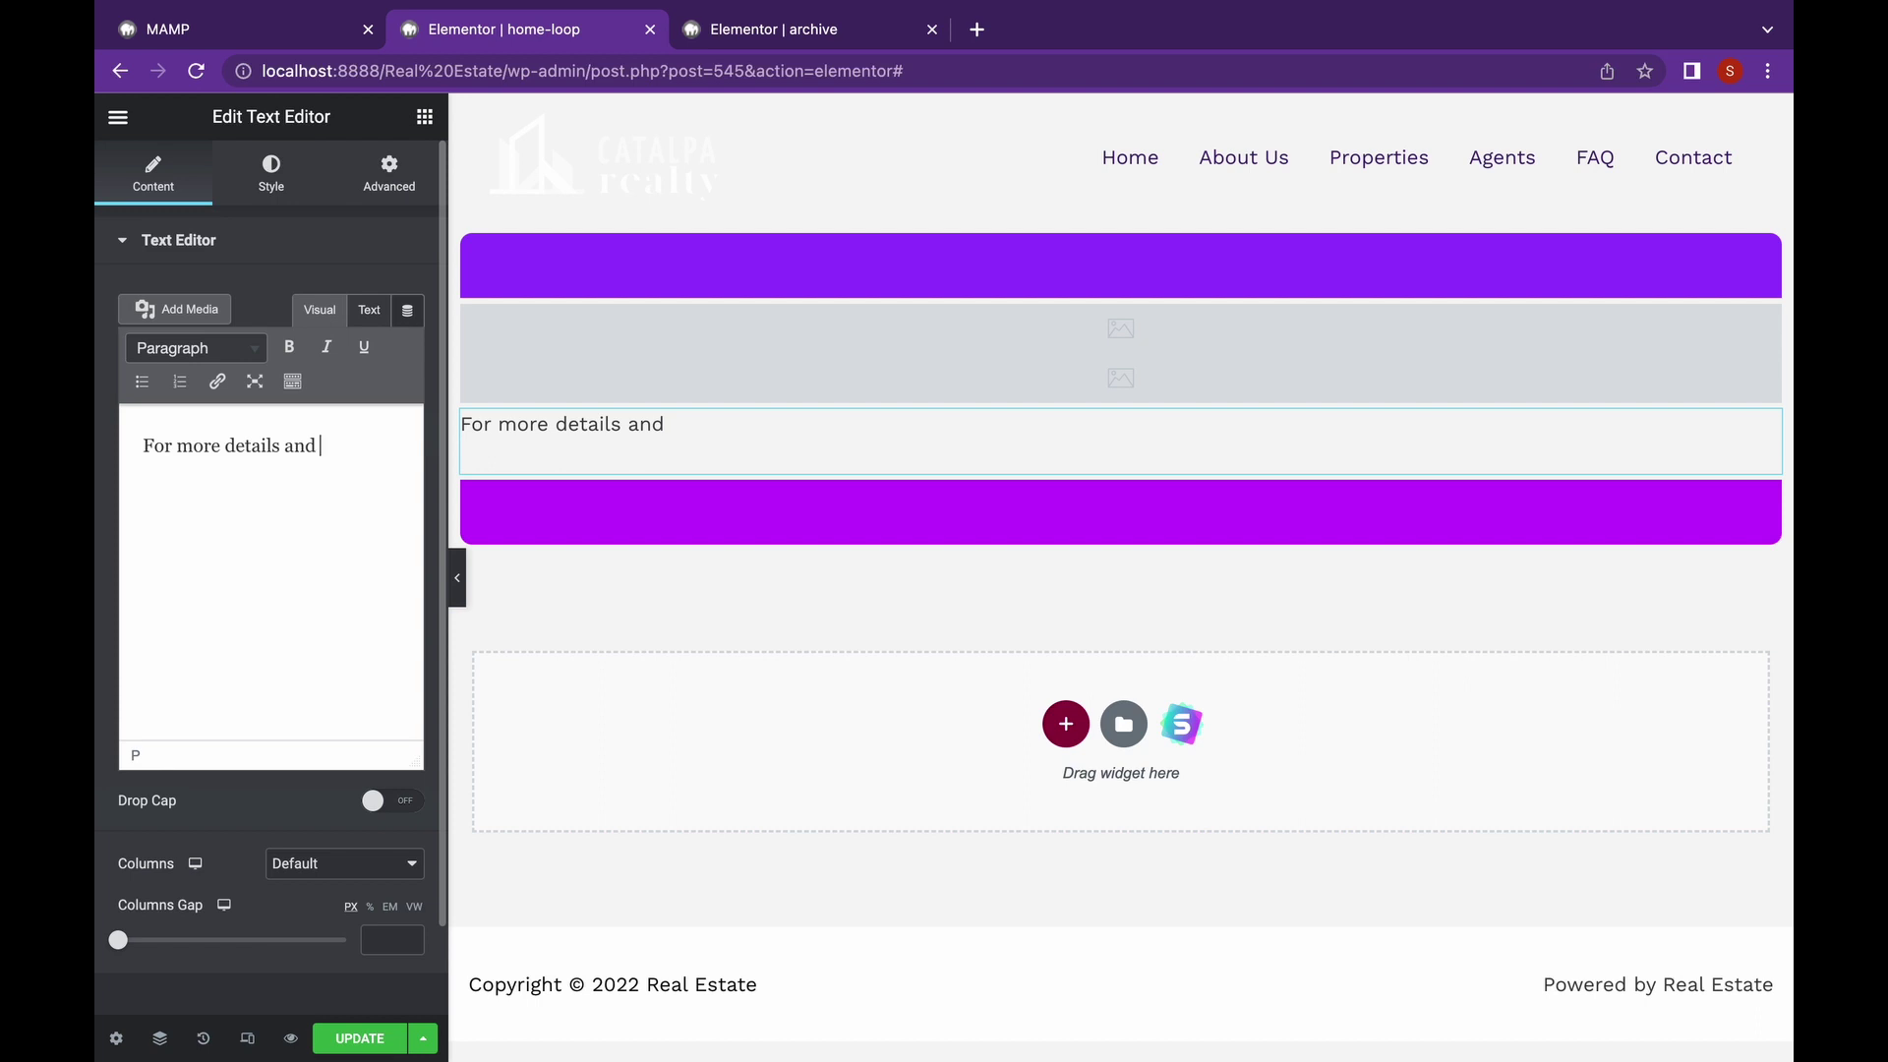
{"action": "type", "text": "pricing break"}
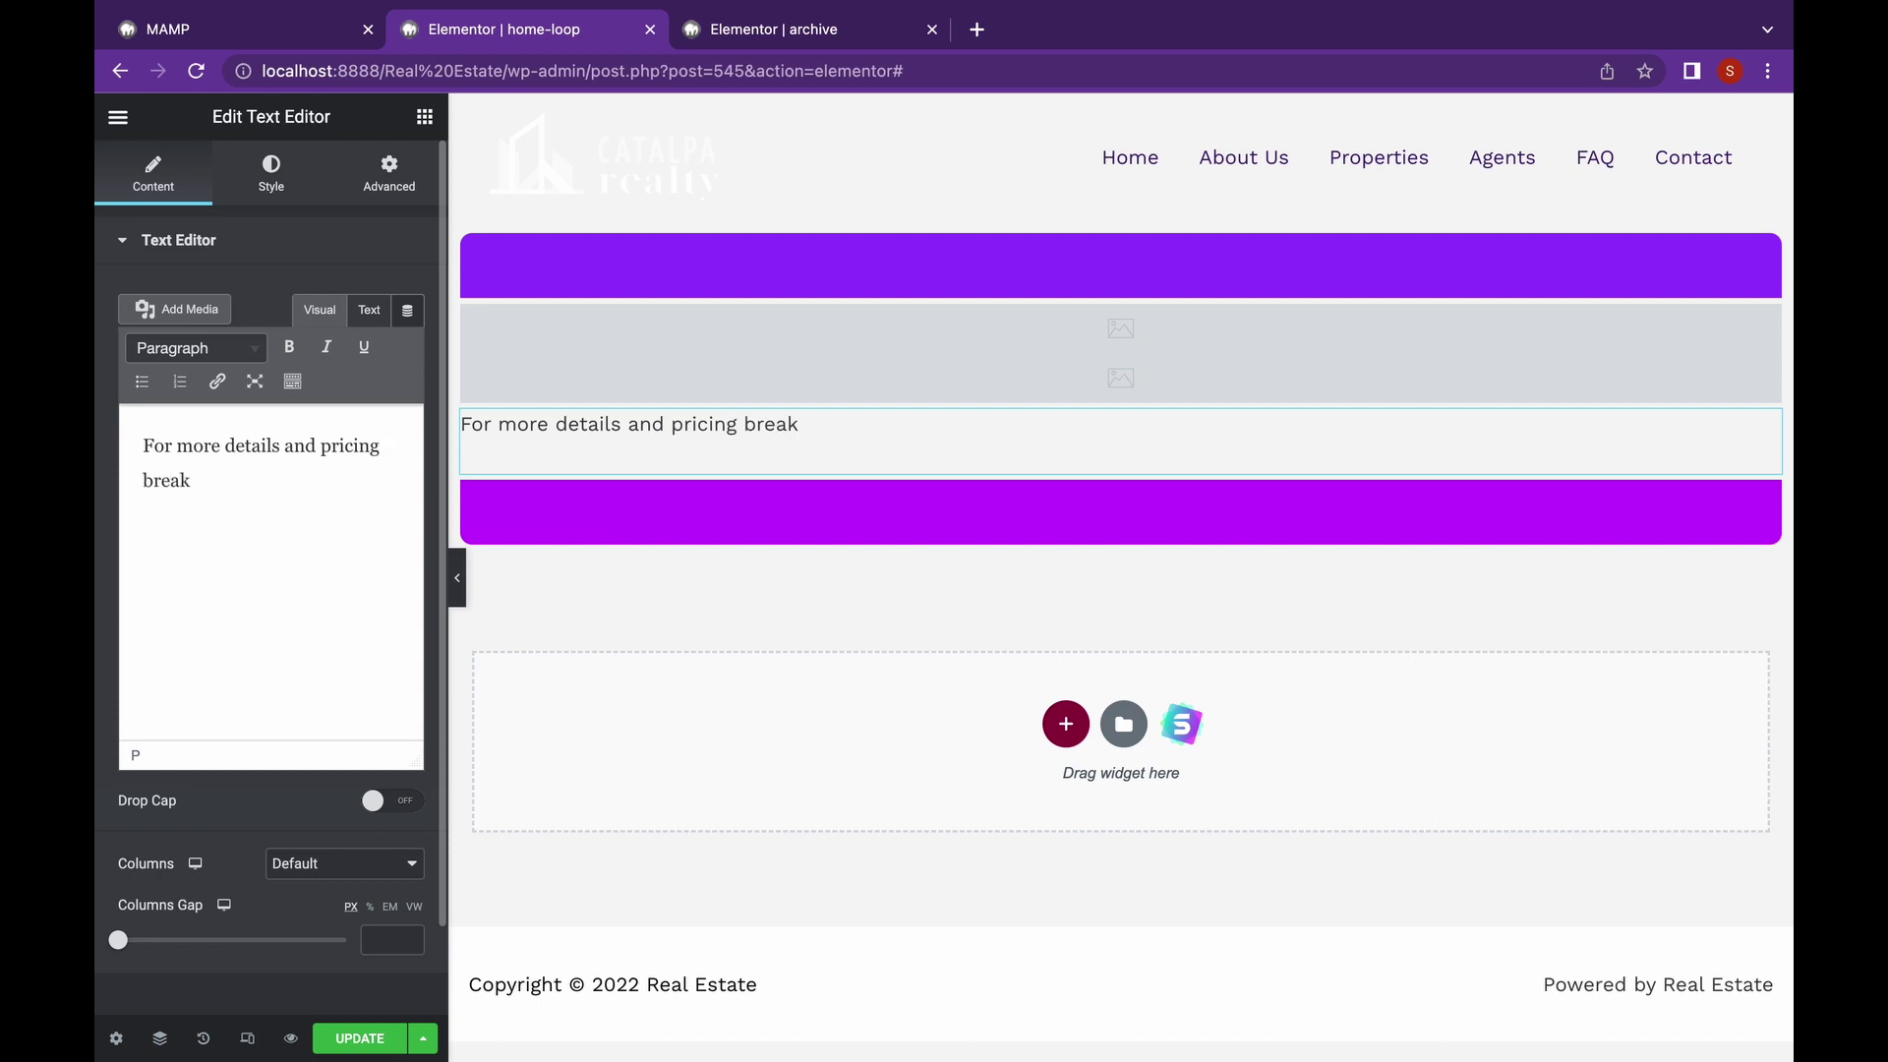
{"action": "type", "text": " down, Click here.."}
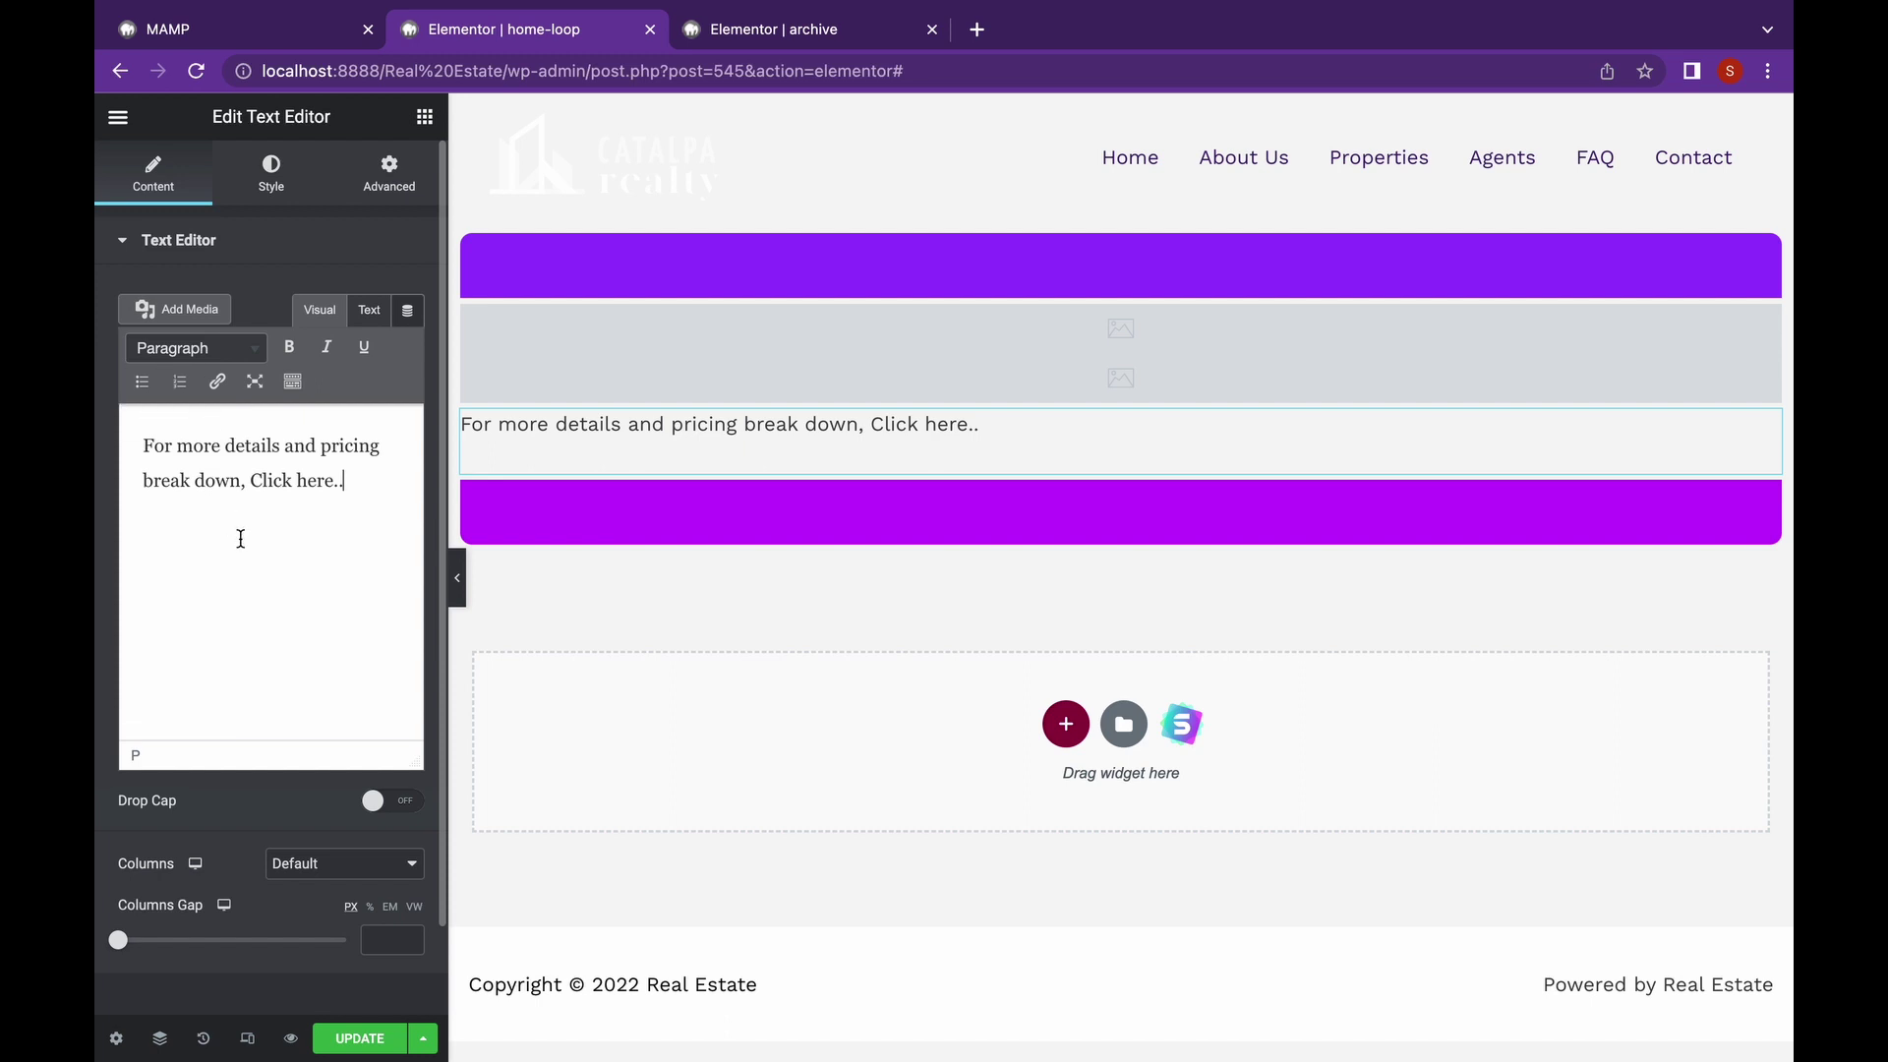
- Save the loop template, then reload and preview the archive grid's 'more details' text
{"action": "left_click", "coordinate": [359, 1039]}
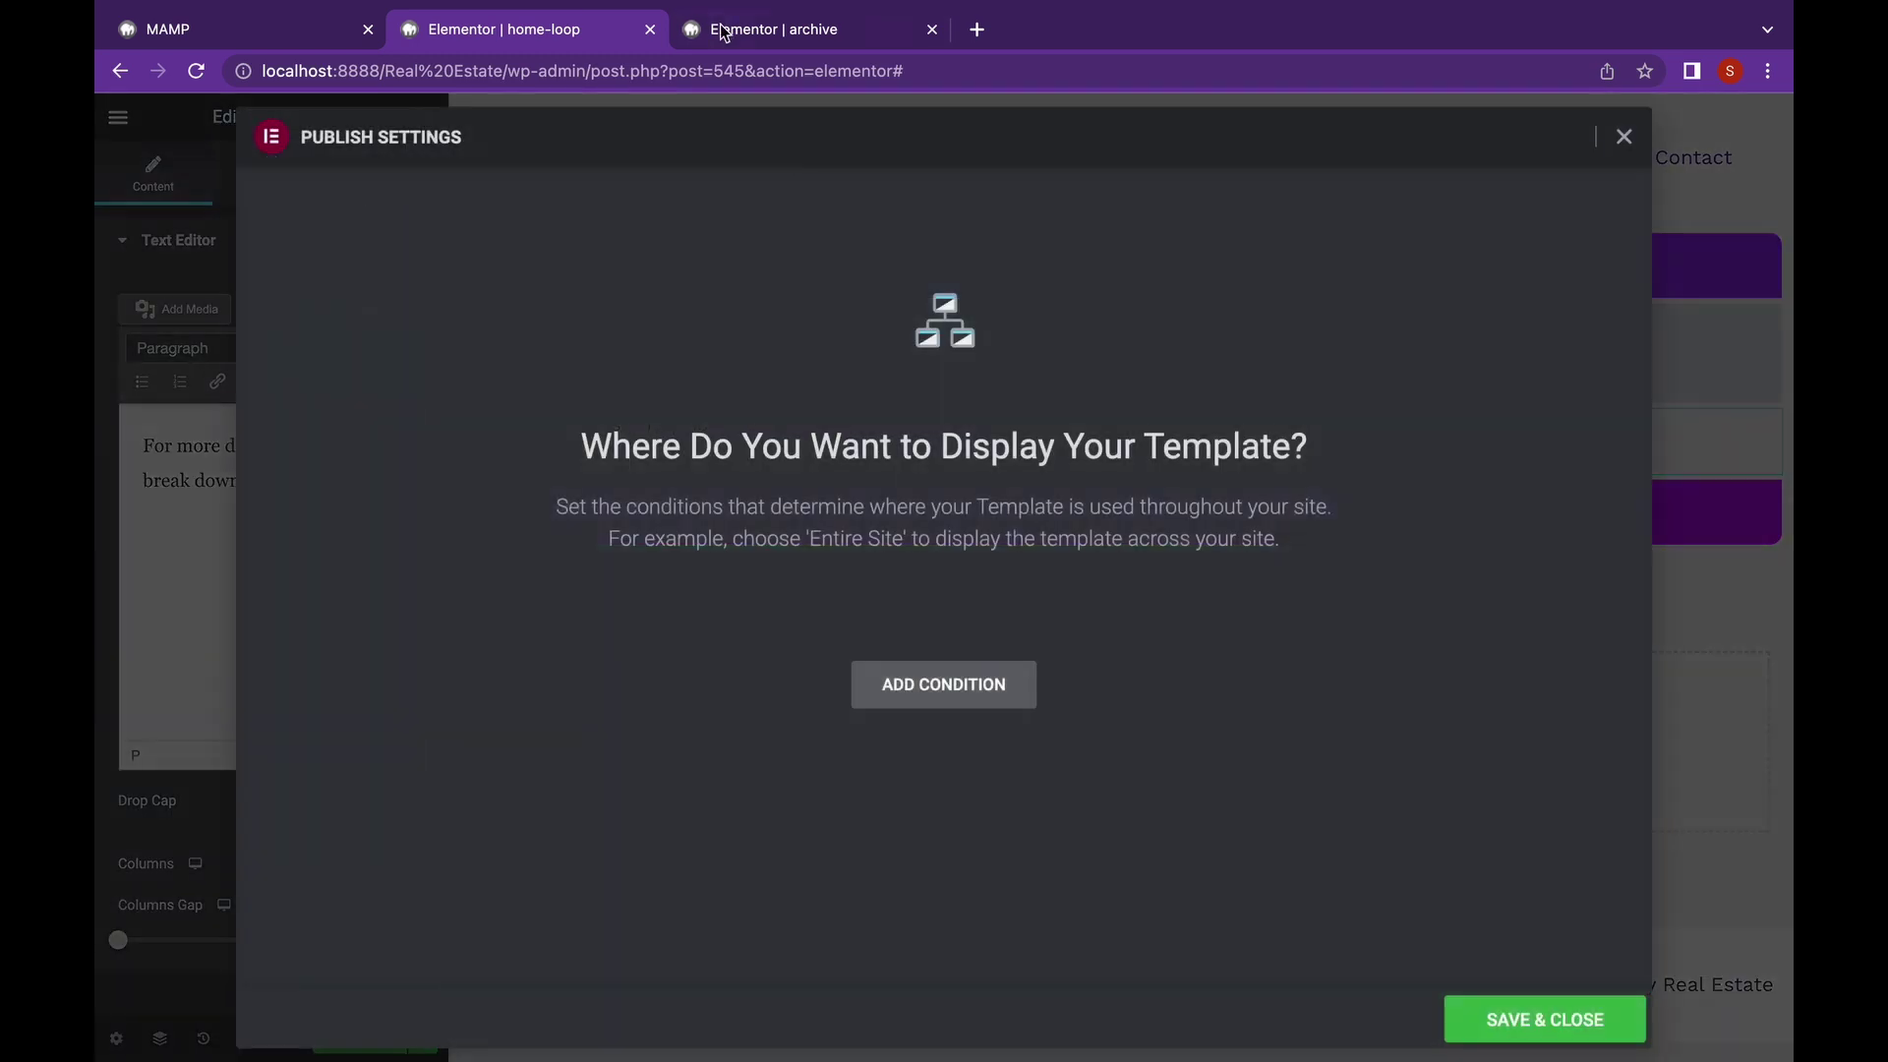
{"action": "left_click", "coordinate": [1512, 1024]}
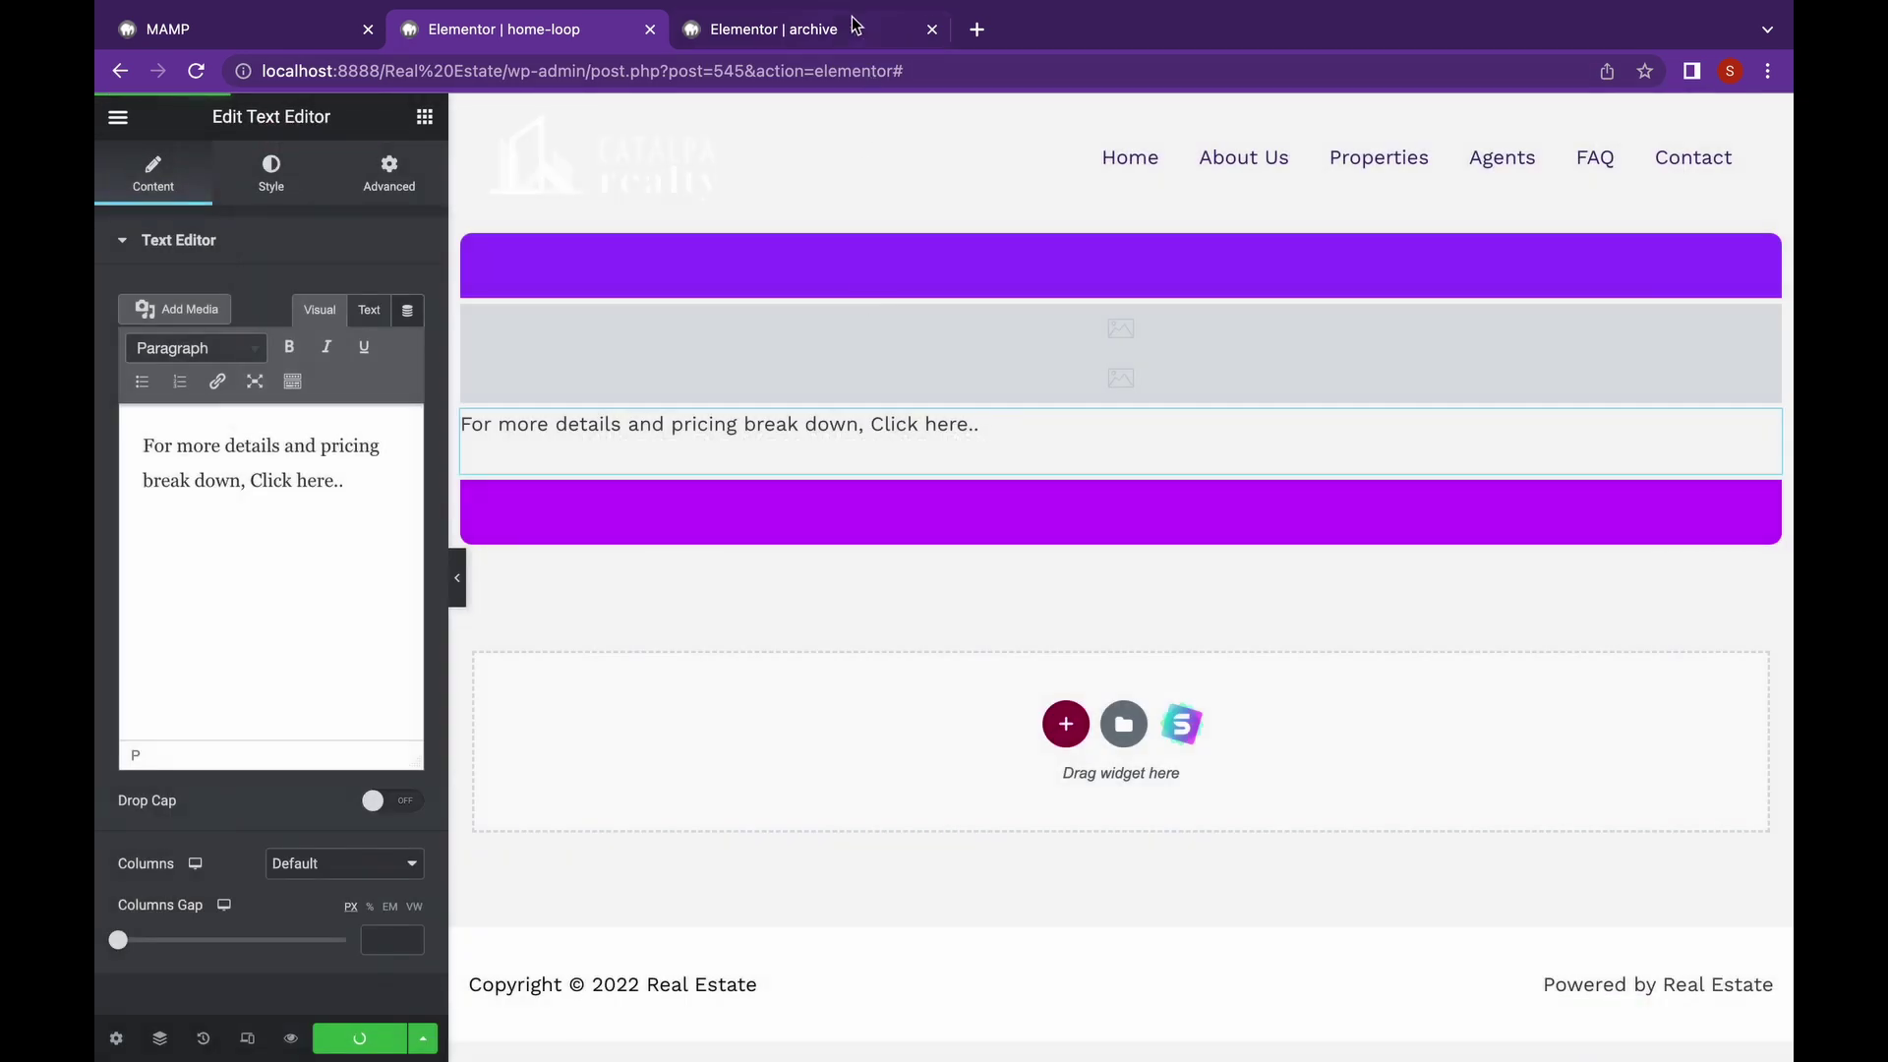
{"action": "left_click", "coordinate": [839, 29]}
{"action": "left_click", "coordinate": [196, 70]}
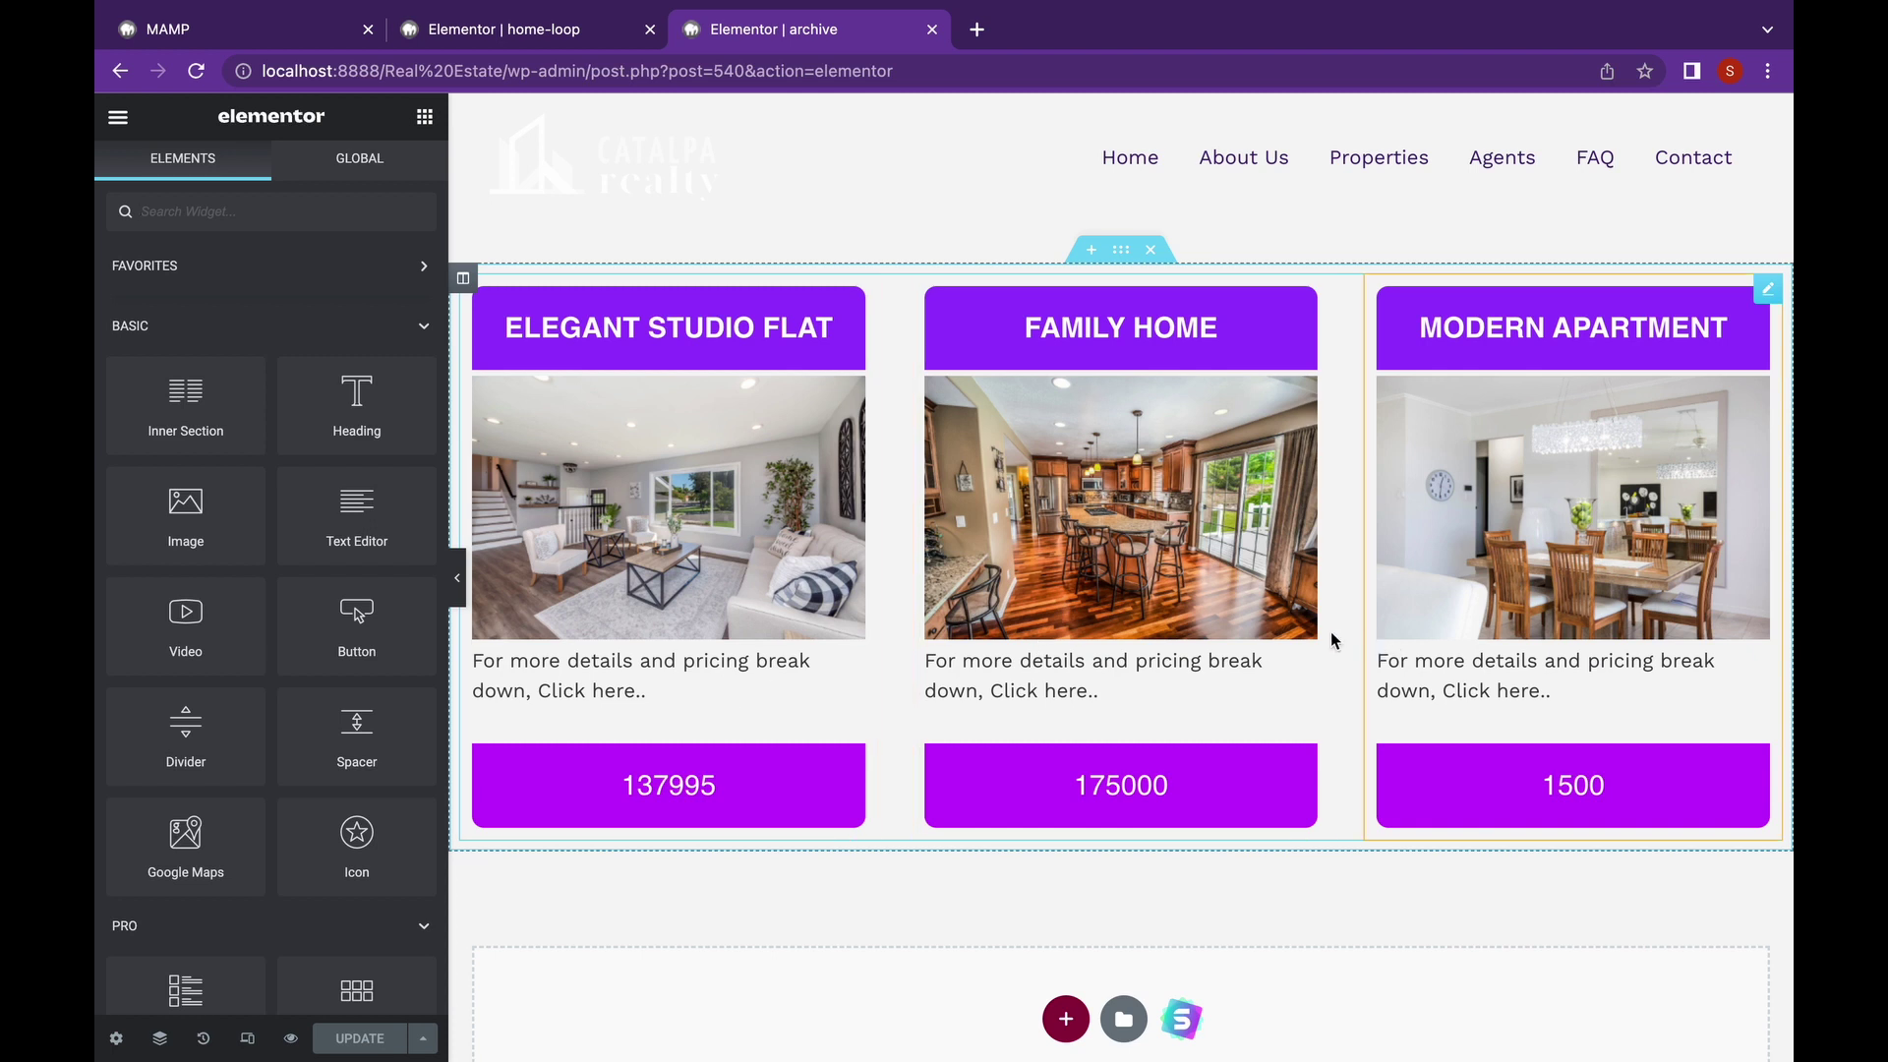
{"action": "left_click", "coordinate": [454, 585]}
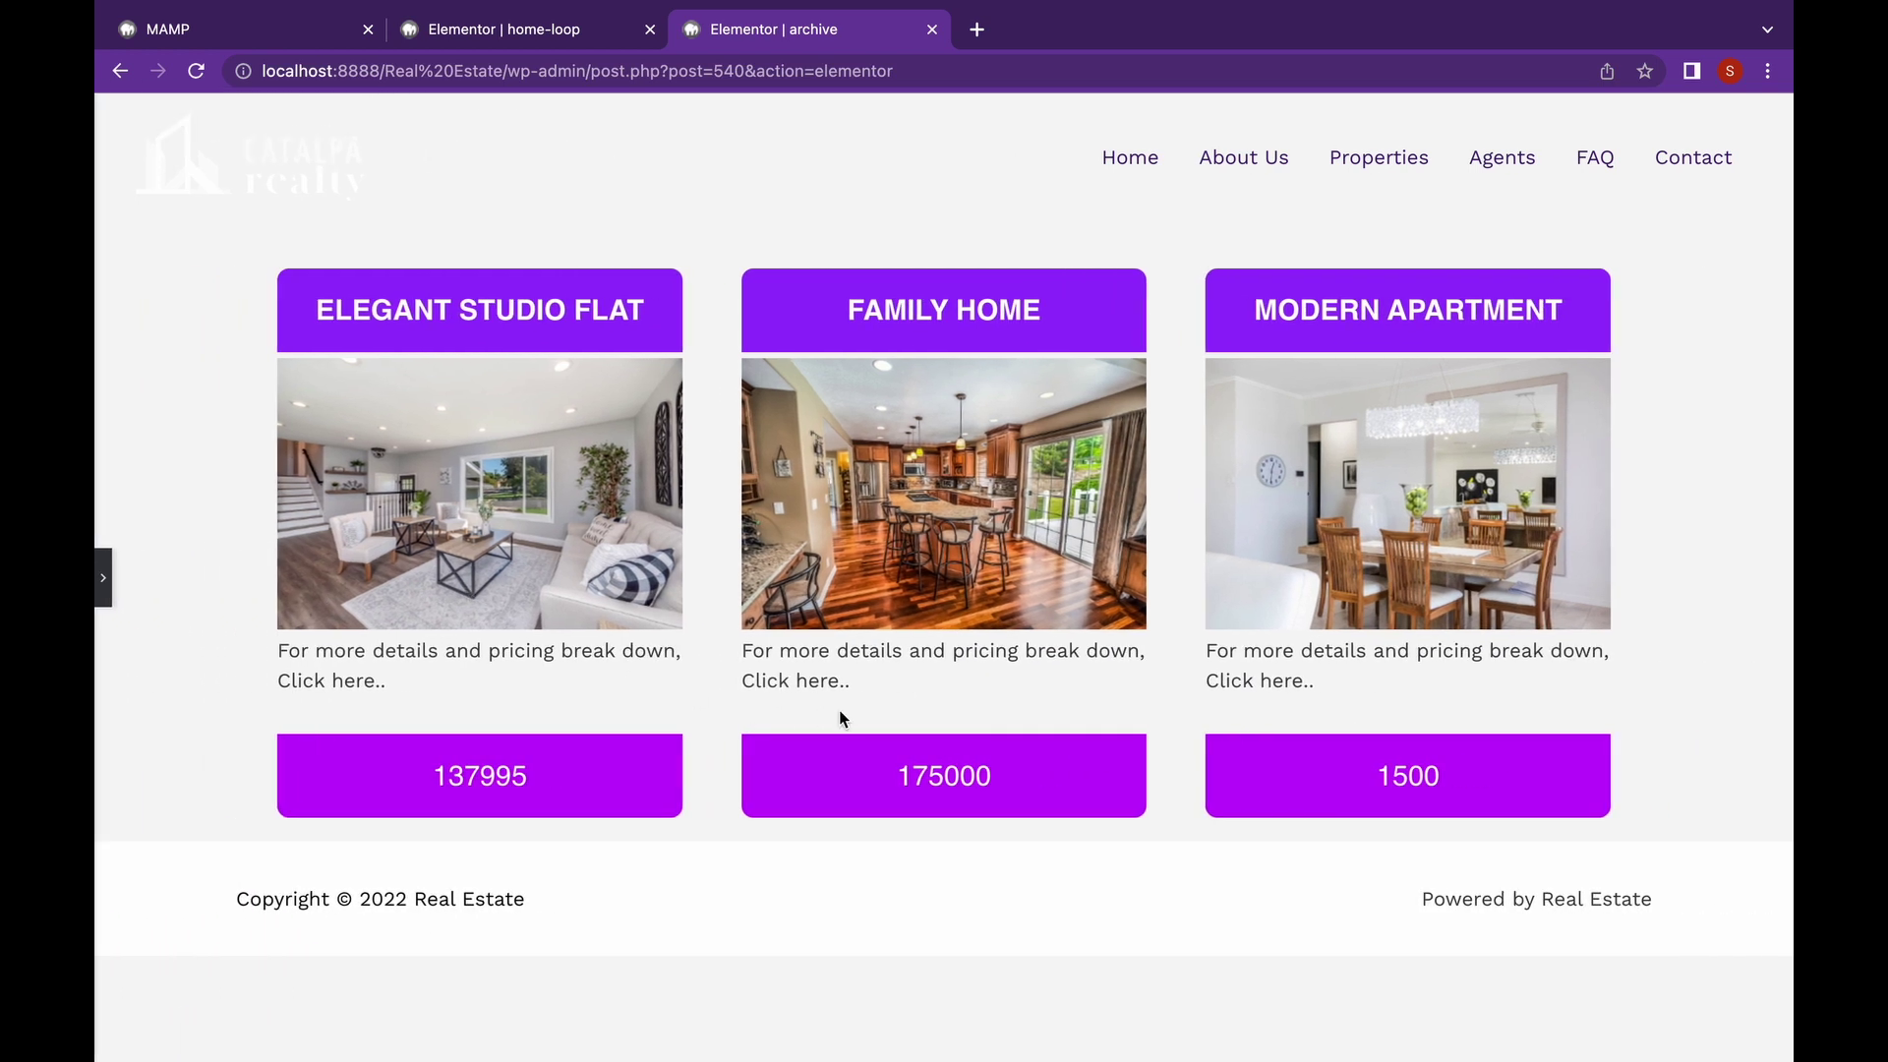
{"action": "left_click", "coordinate": [108, 575]}
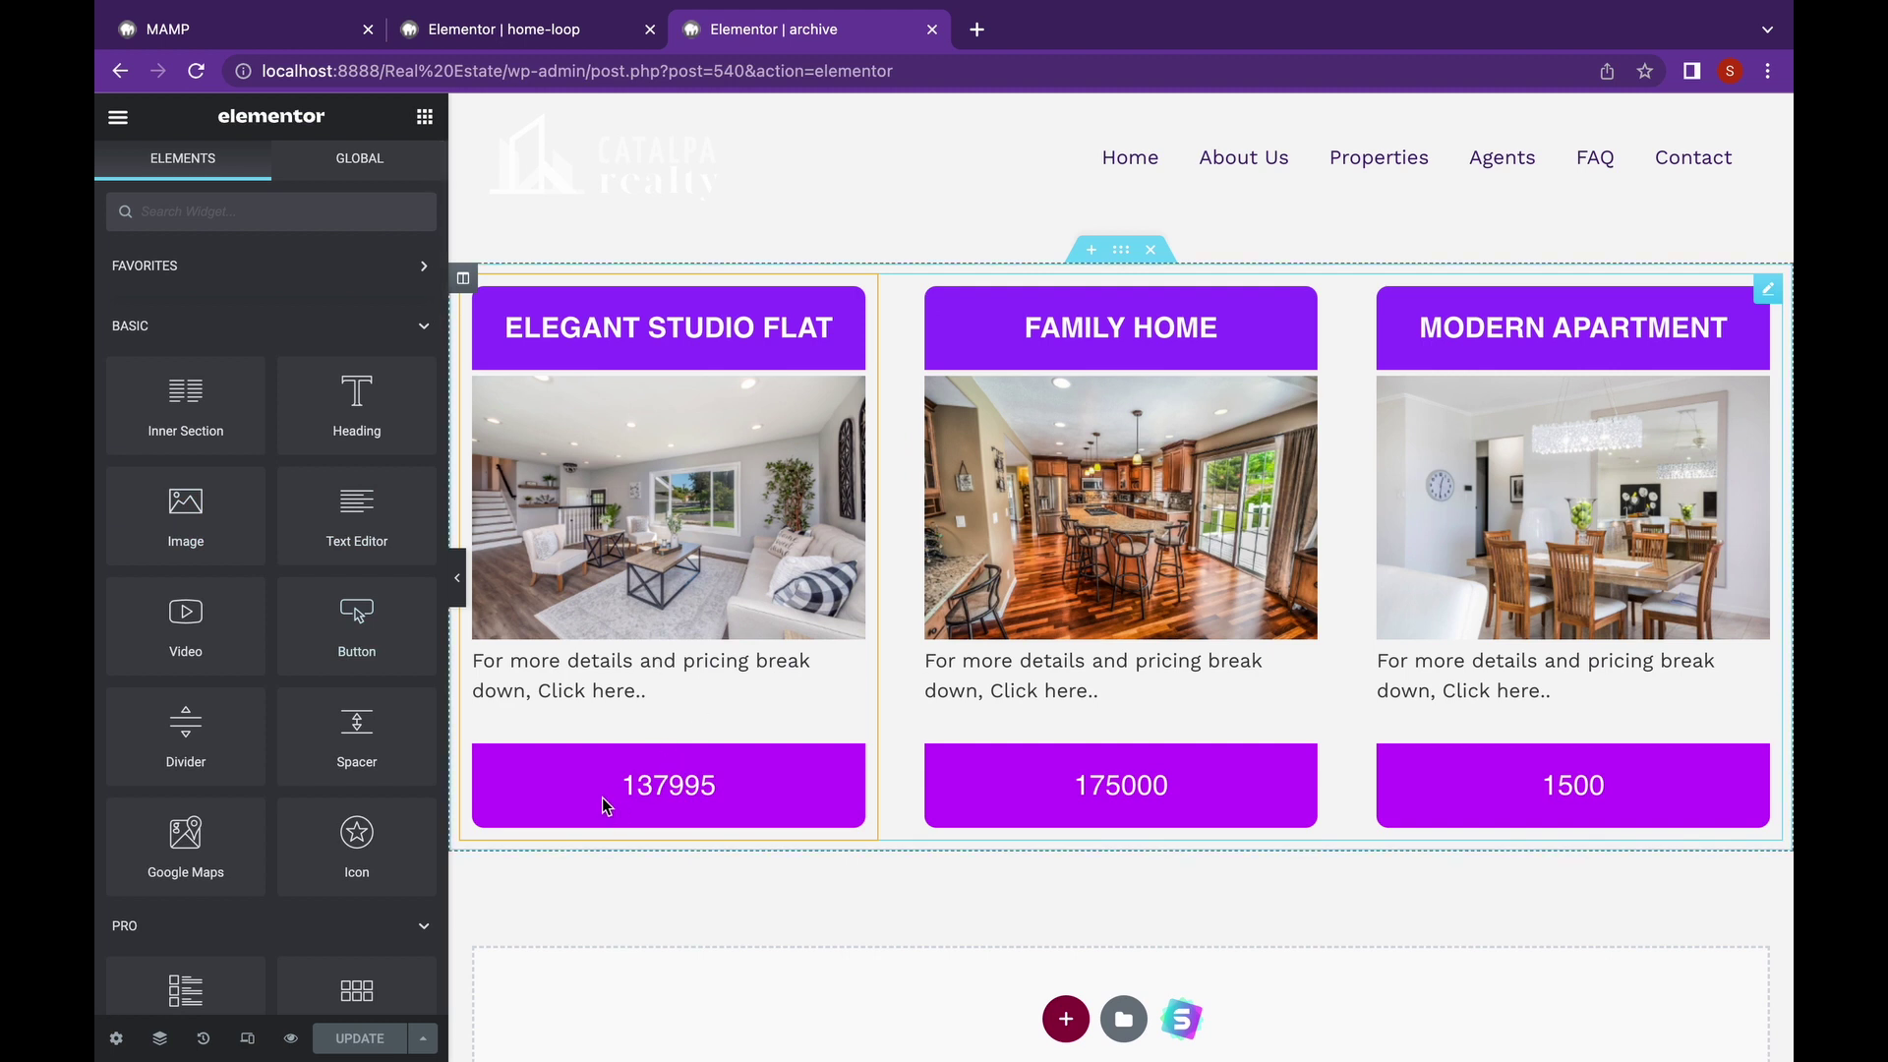
- Set '$' as the Before prefix on the price heading's ACF pricing field and save
{"action": "left_click", "coordinate": [452, 37]}
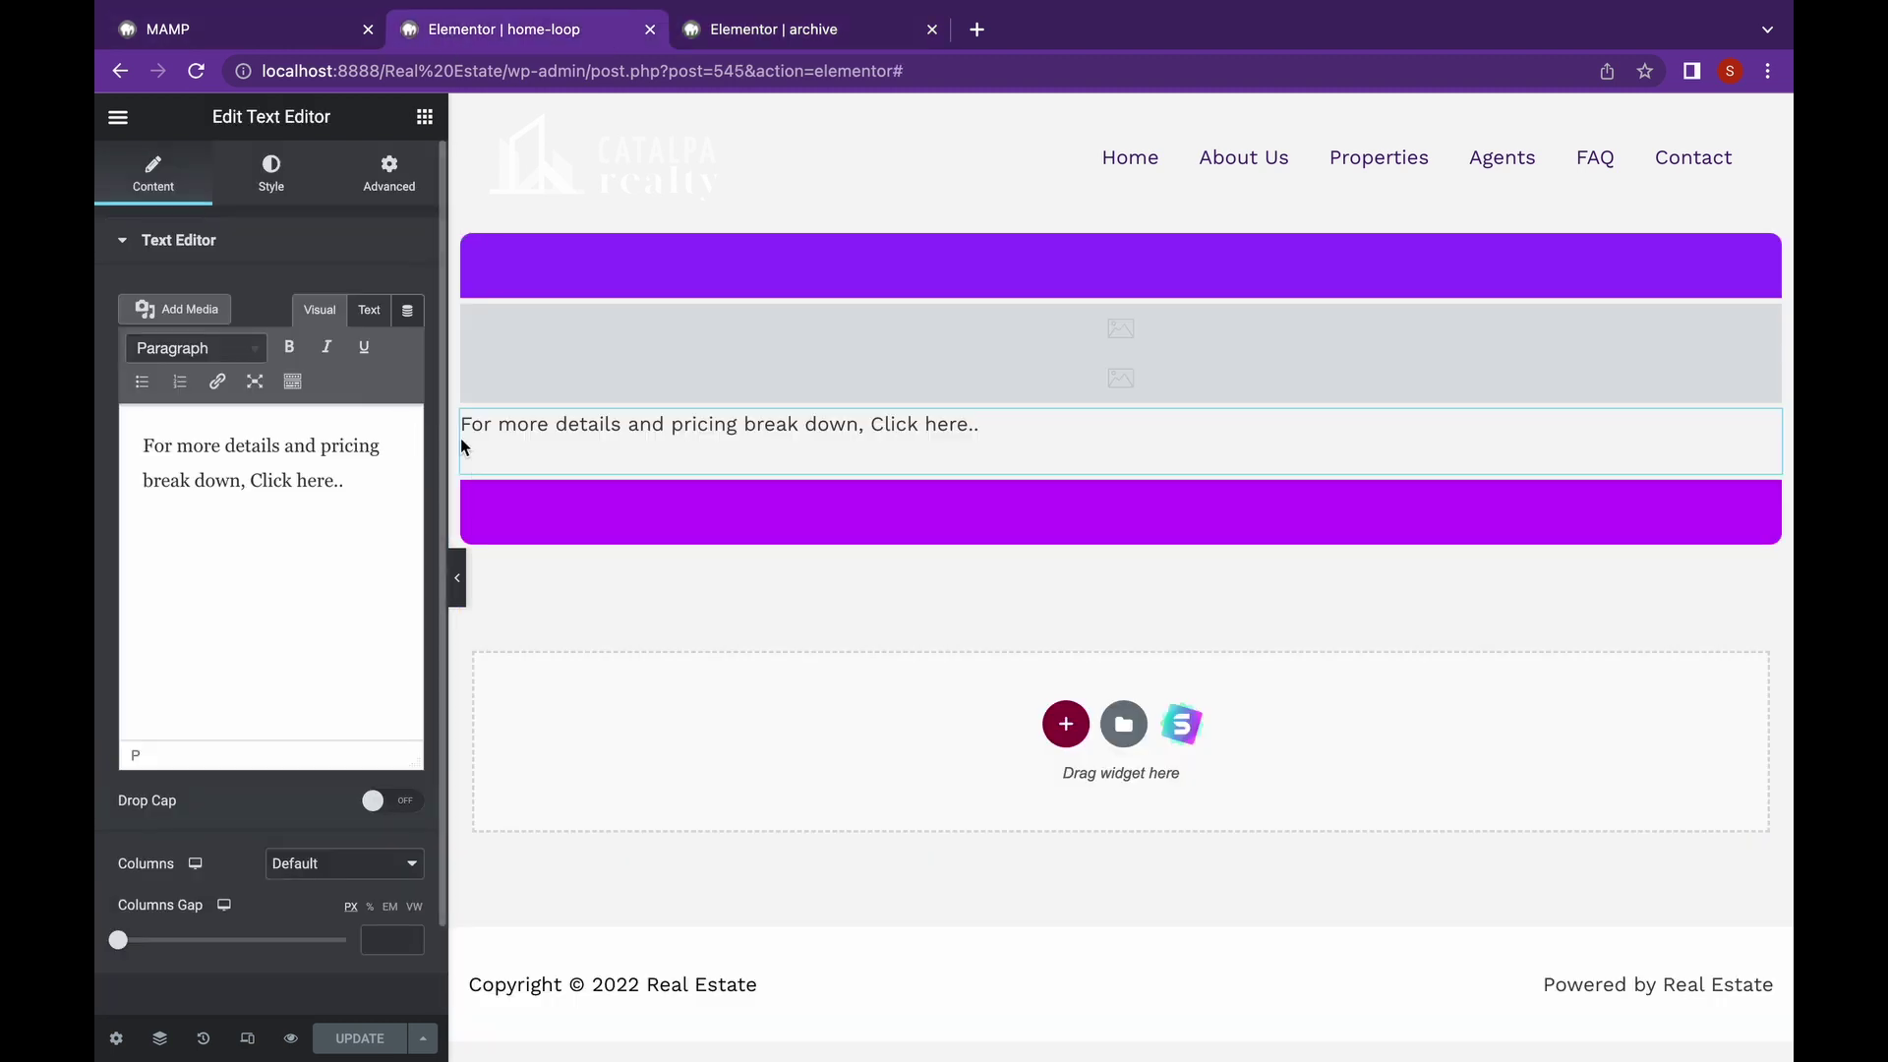
{"action": "left_click", "coordinate": [635, 506]}
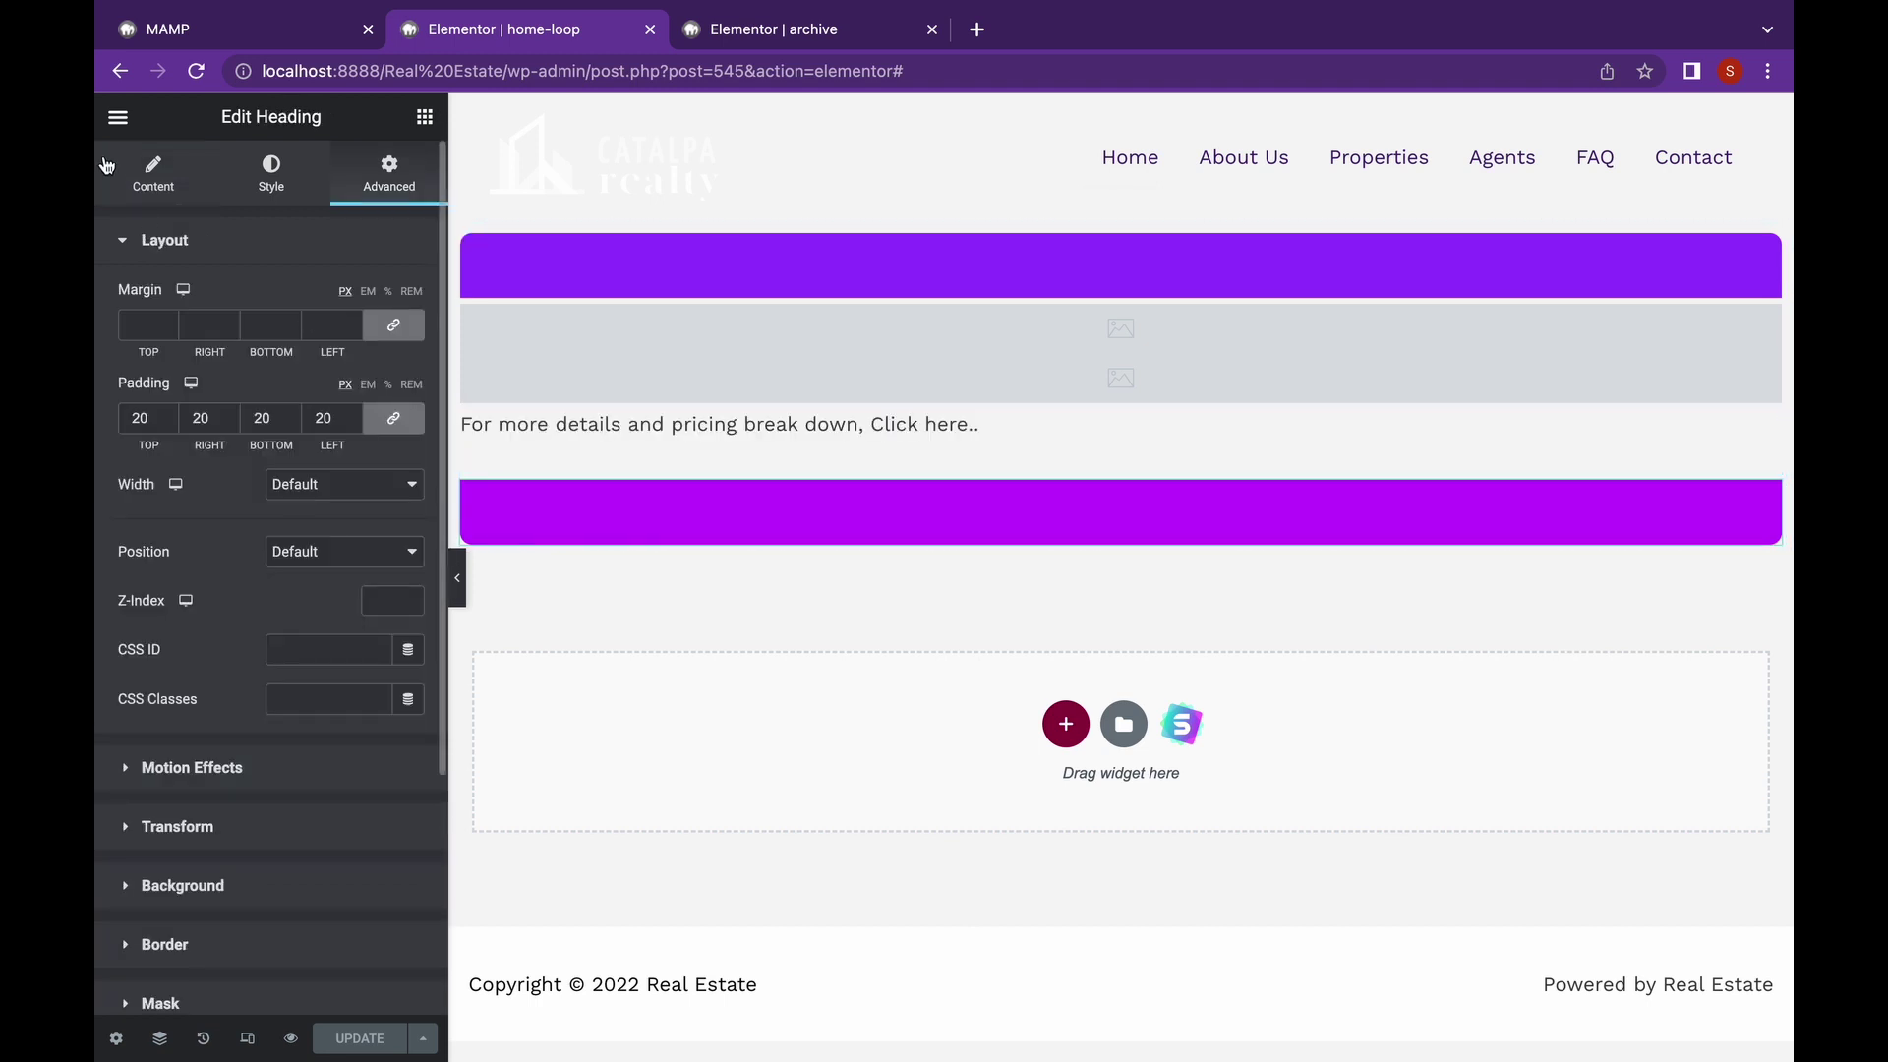
{"action": "left_click", "coordinate": [153, 173]}
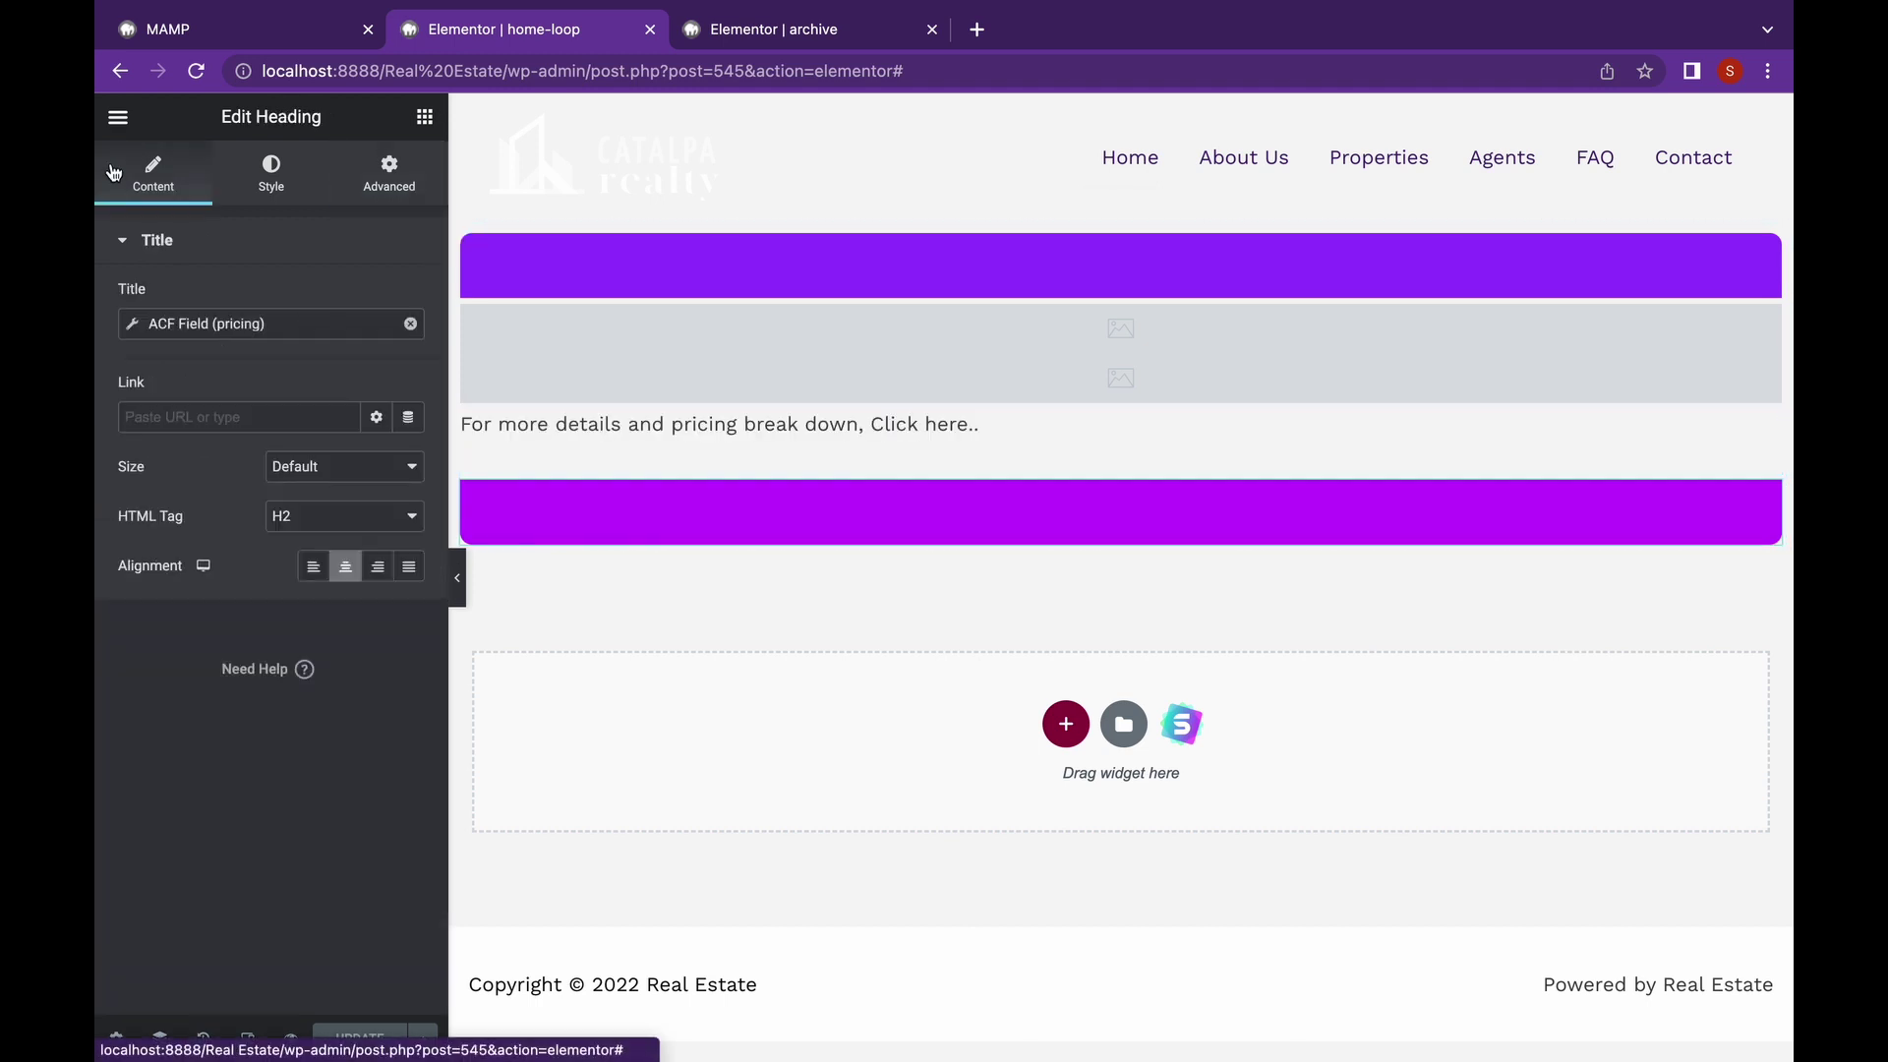
{"action": "left_click", "coordinate": [143, 324]}
{"action": "left_click", "coordinate": [246, 497]}
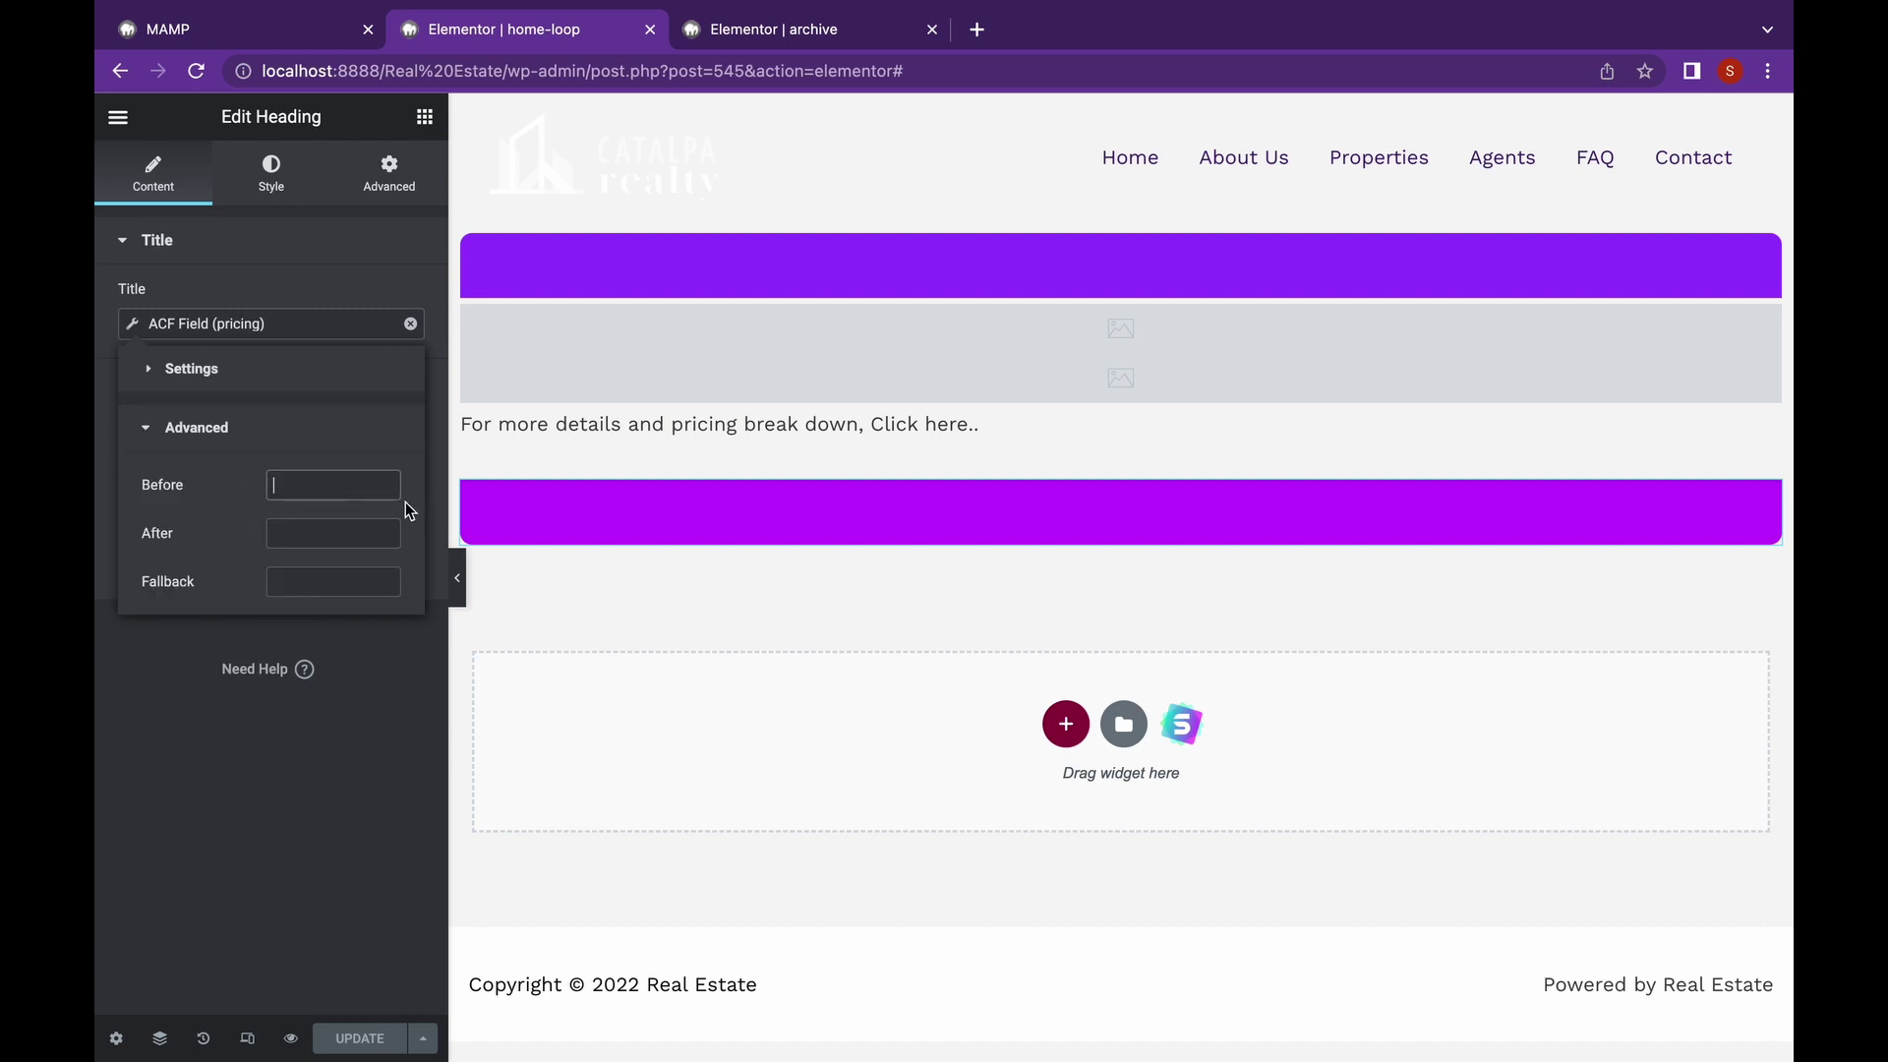
{"action": "type", "text": "$"}
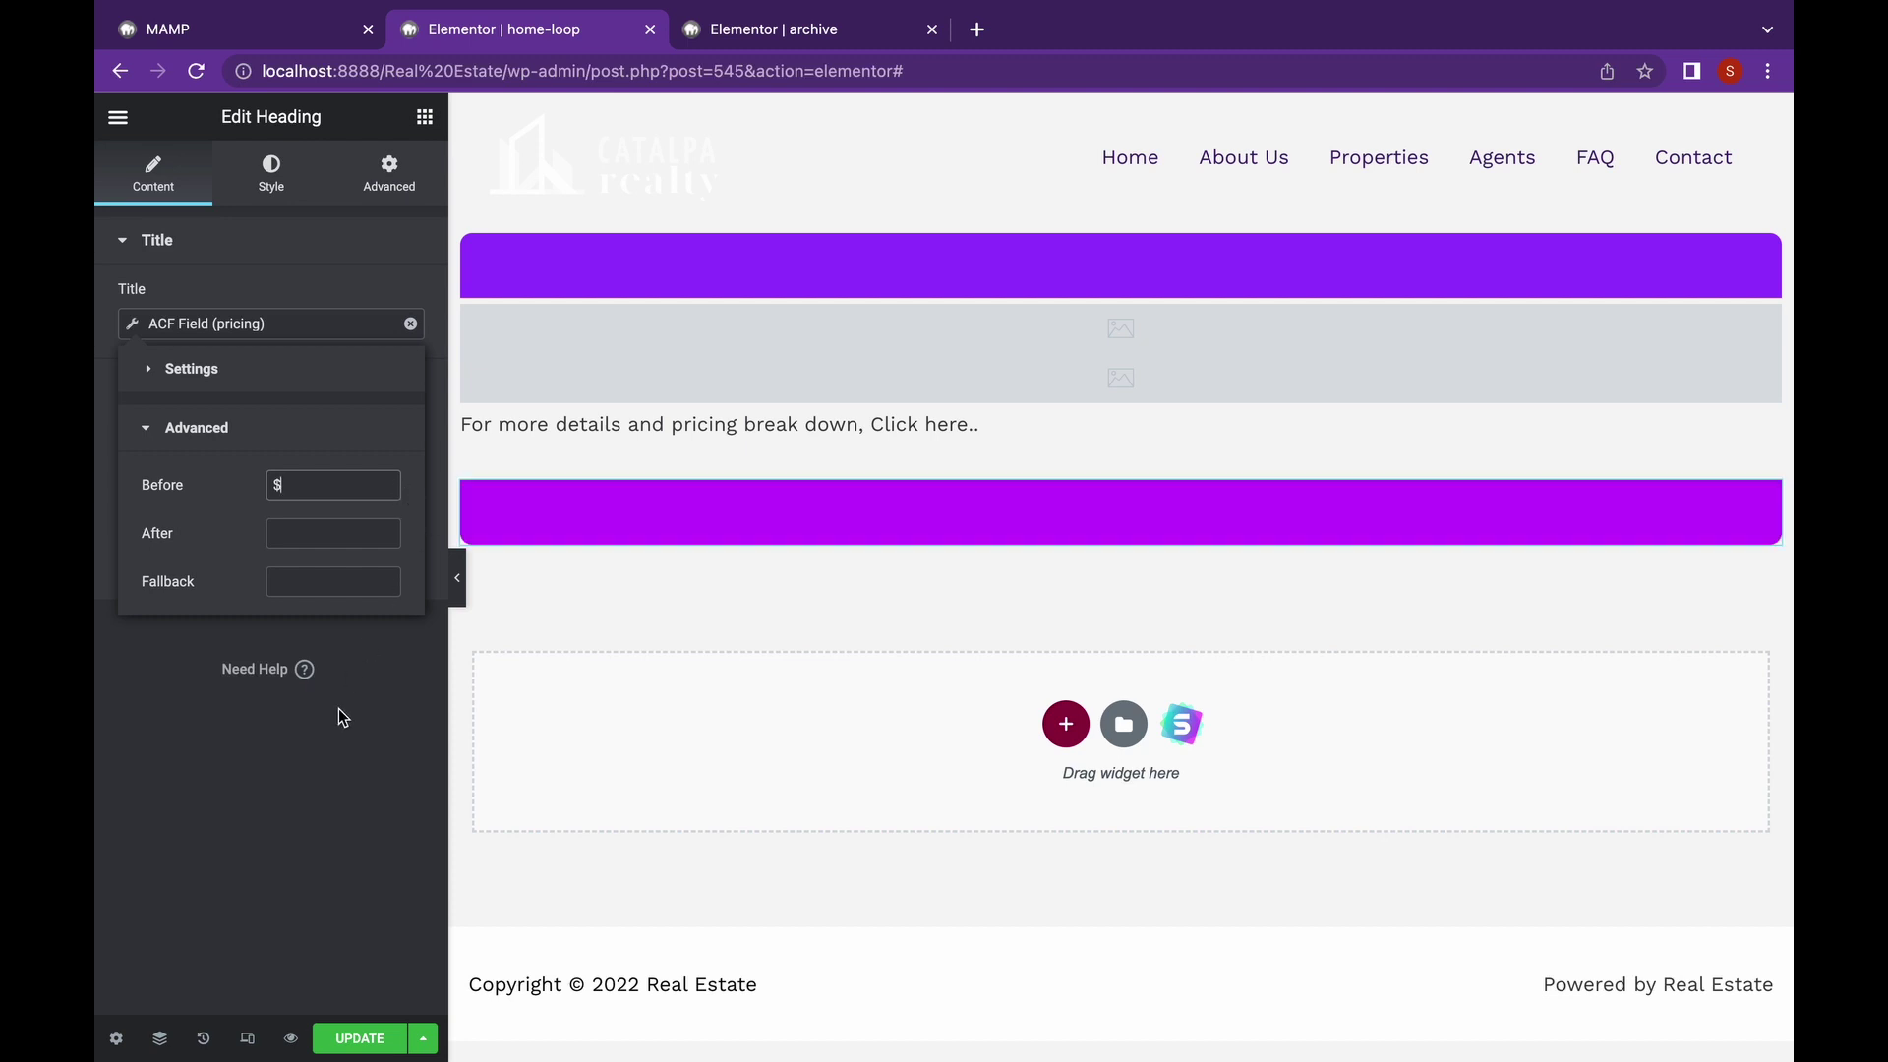
{"action": "left_click", "coordinate": [363, 1035]}
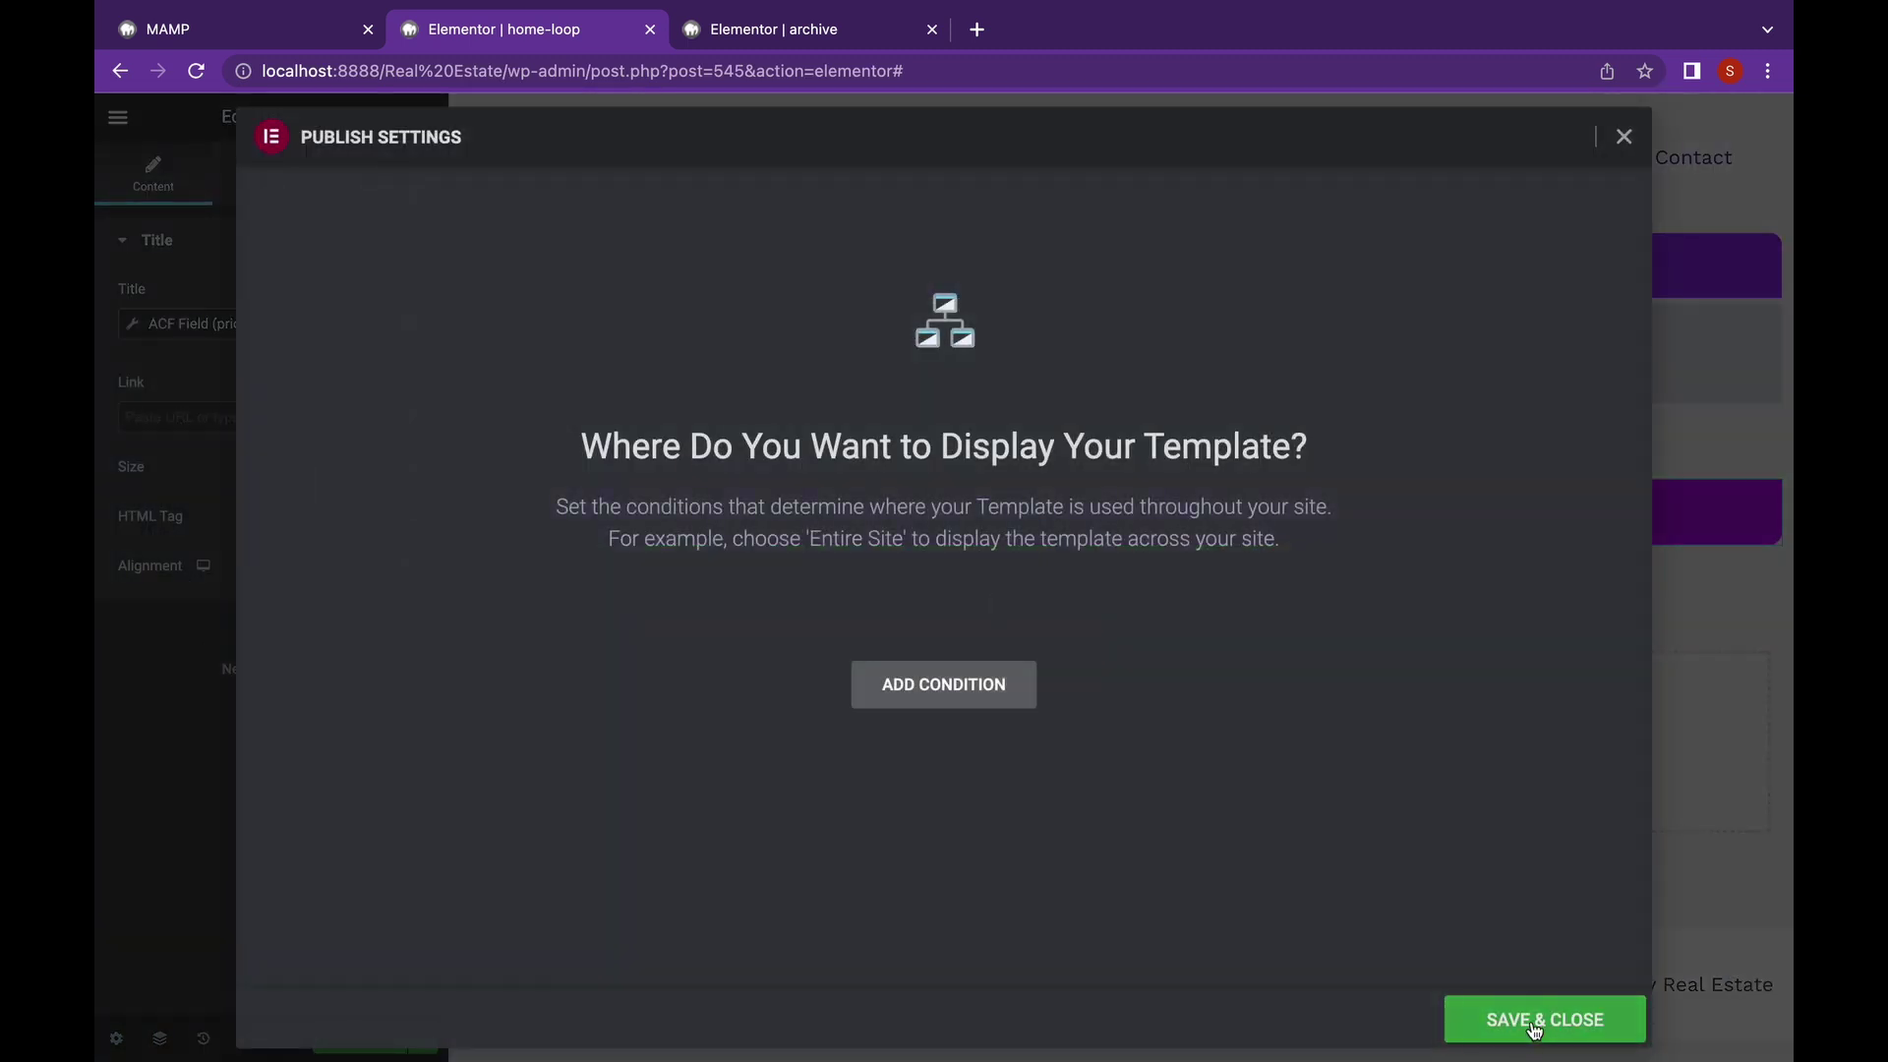
{"action": "left_click", "coordinate": [1535, 1030]}
- Reload the archive to confirm prices like $137995, then select the loop card's title heading
{"action": "left_click", "coordinate": [765, 29]}
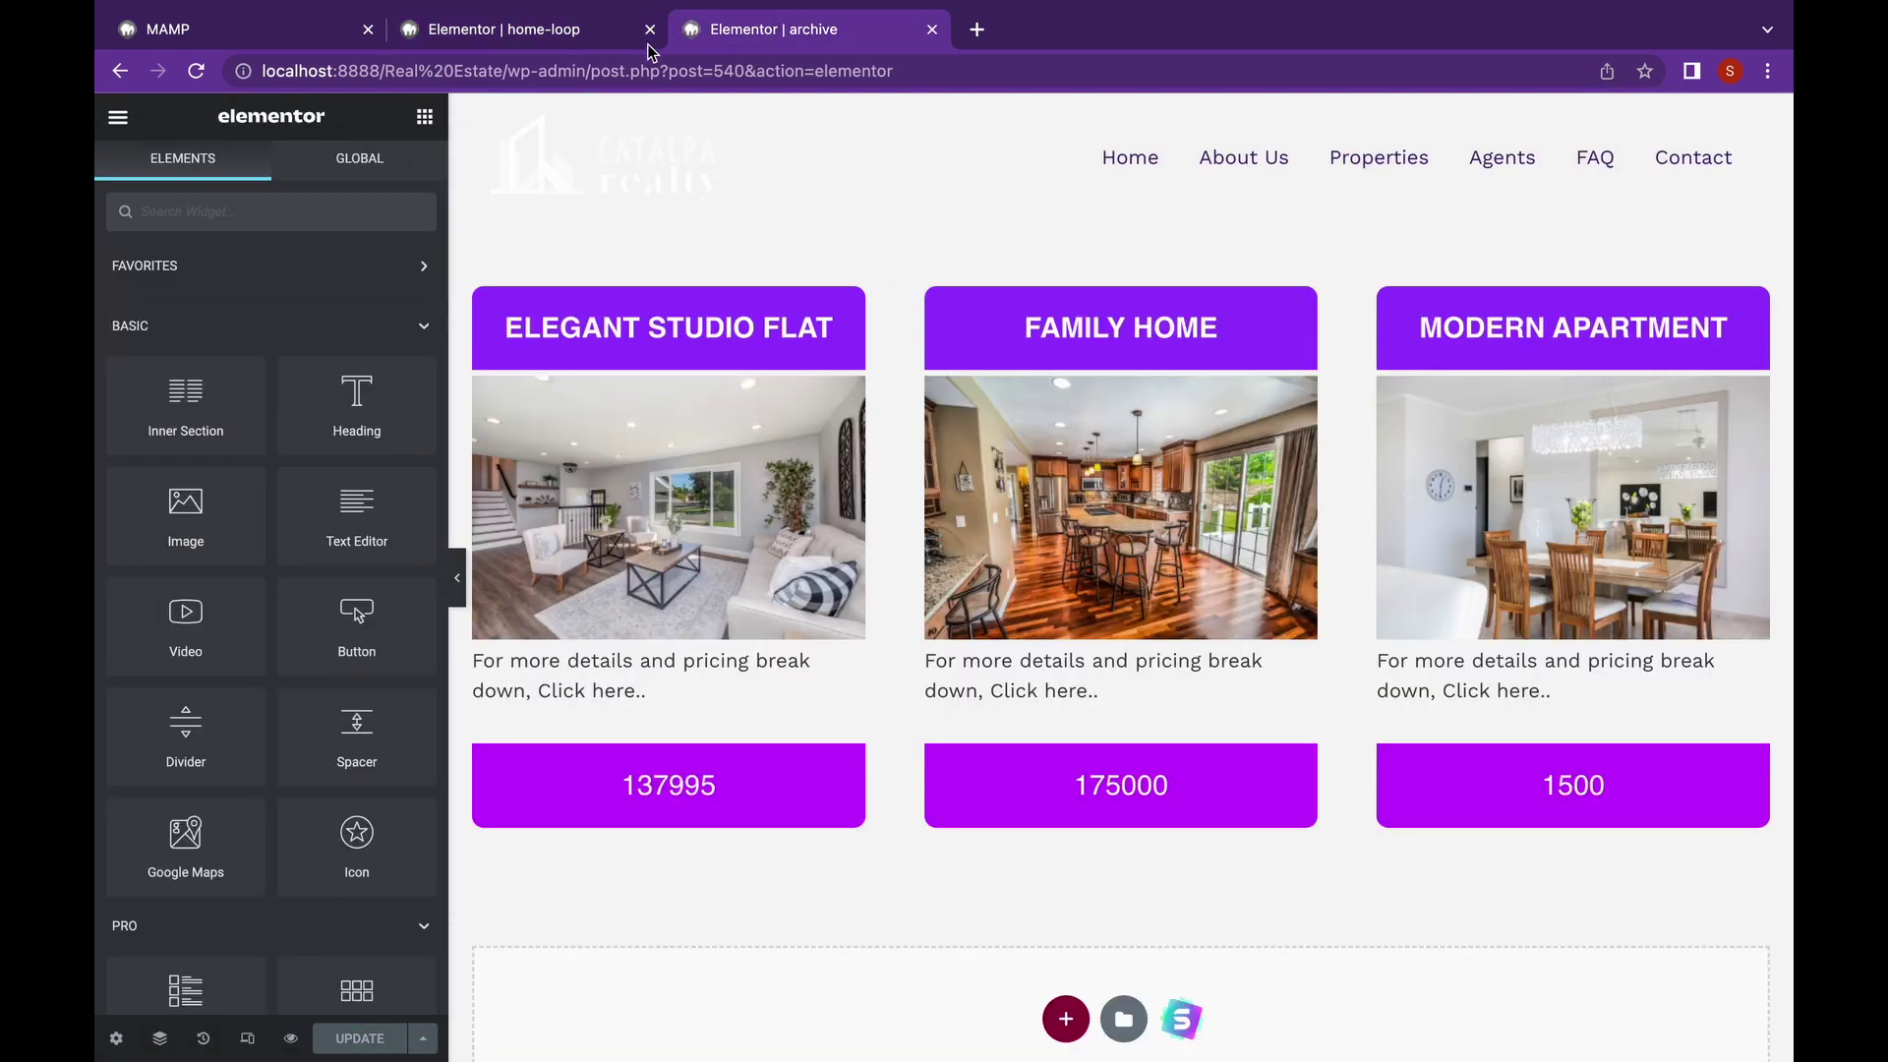
{"action": "left_click", "coordinate": [196, 79]}
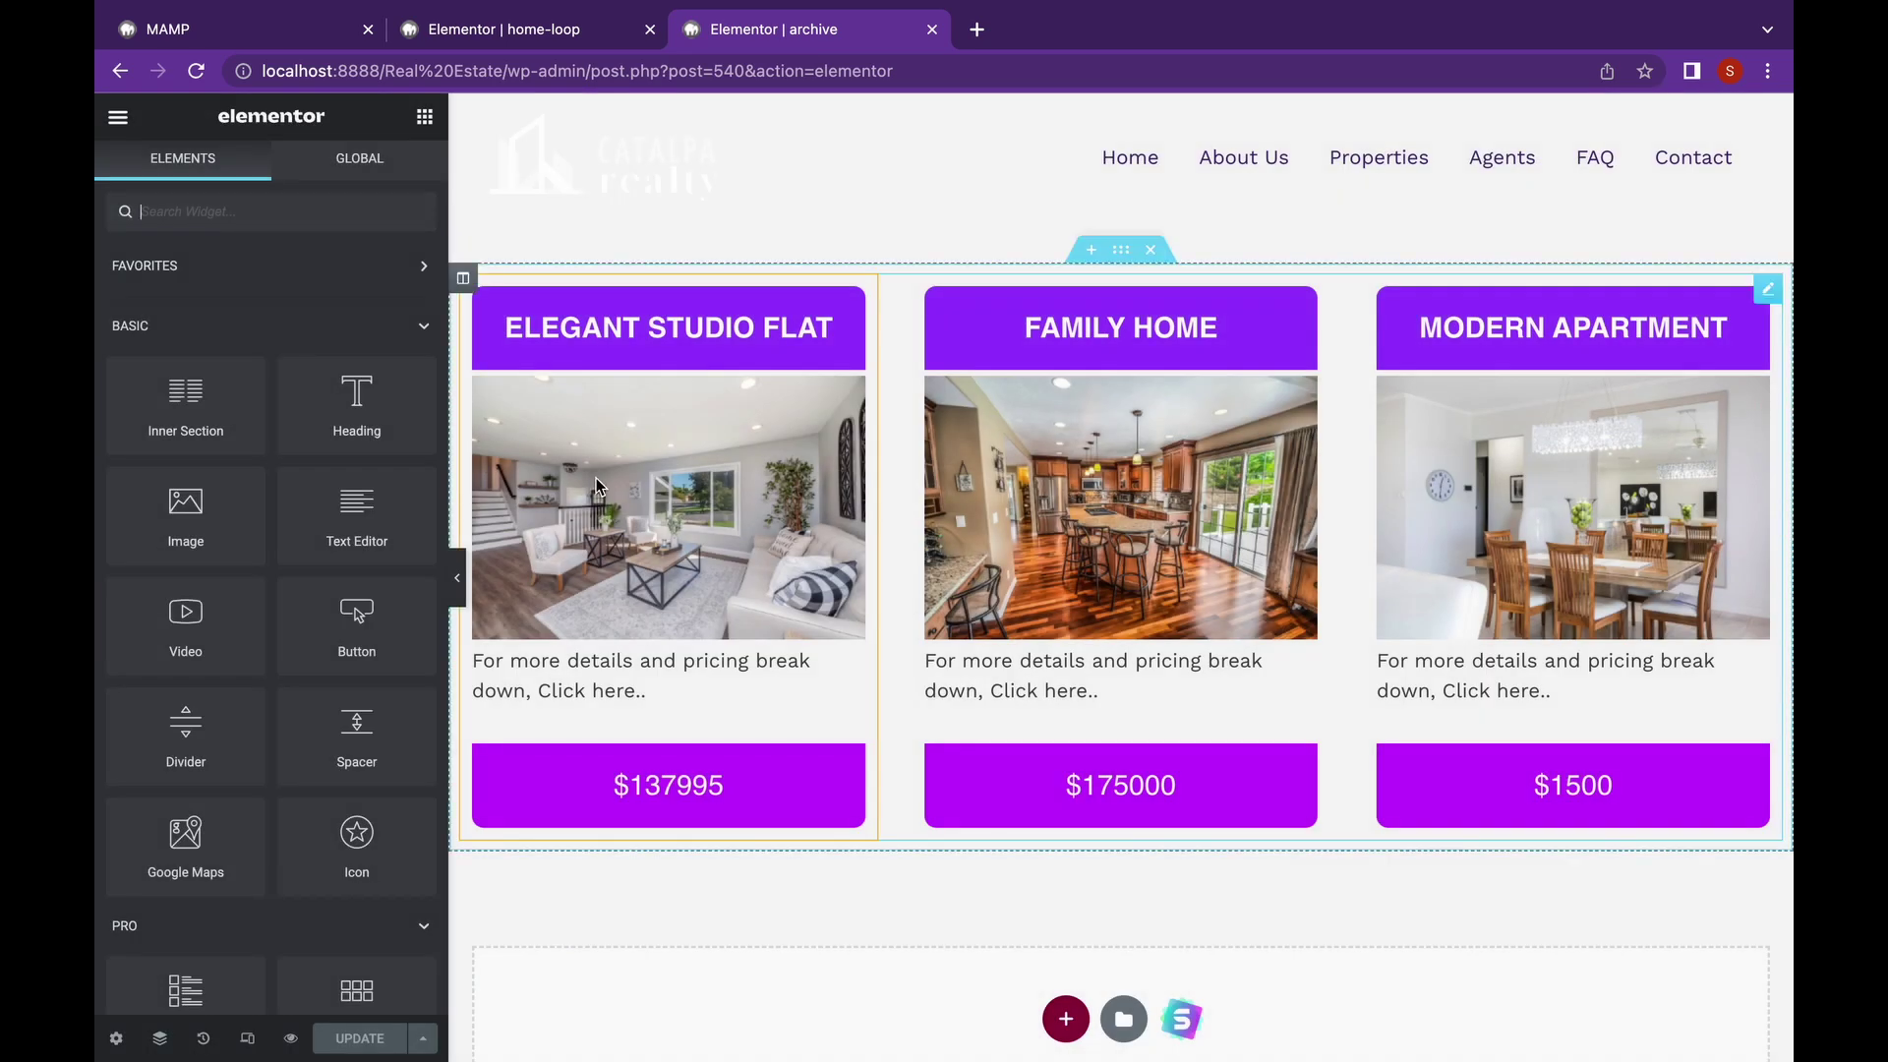
{"action": "left_click", "coordinate": [463, 572]}
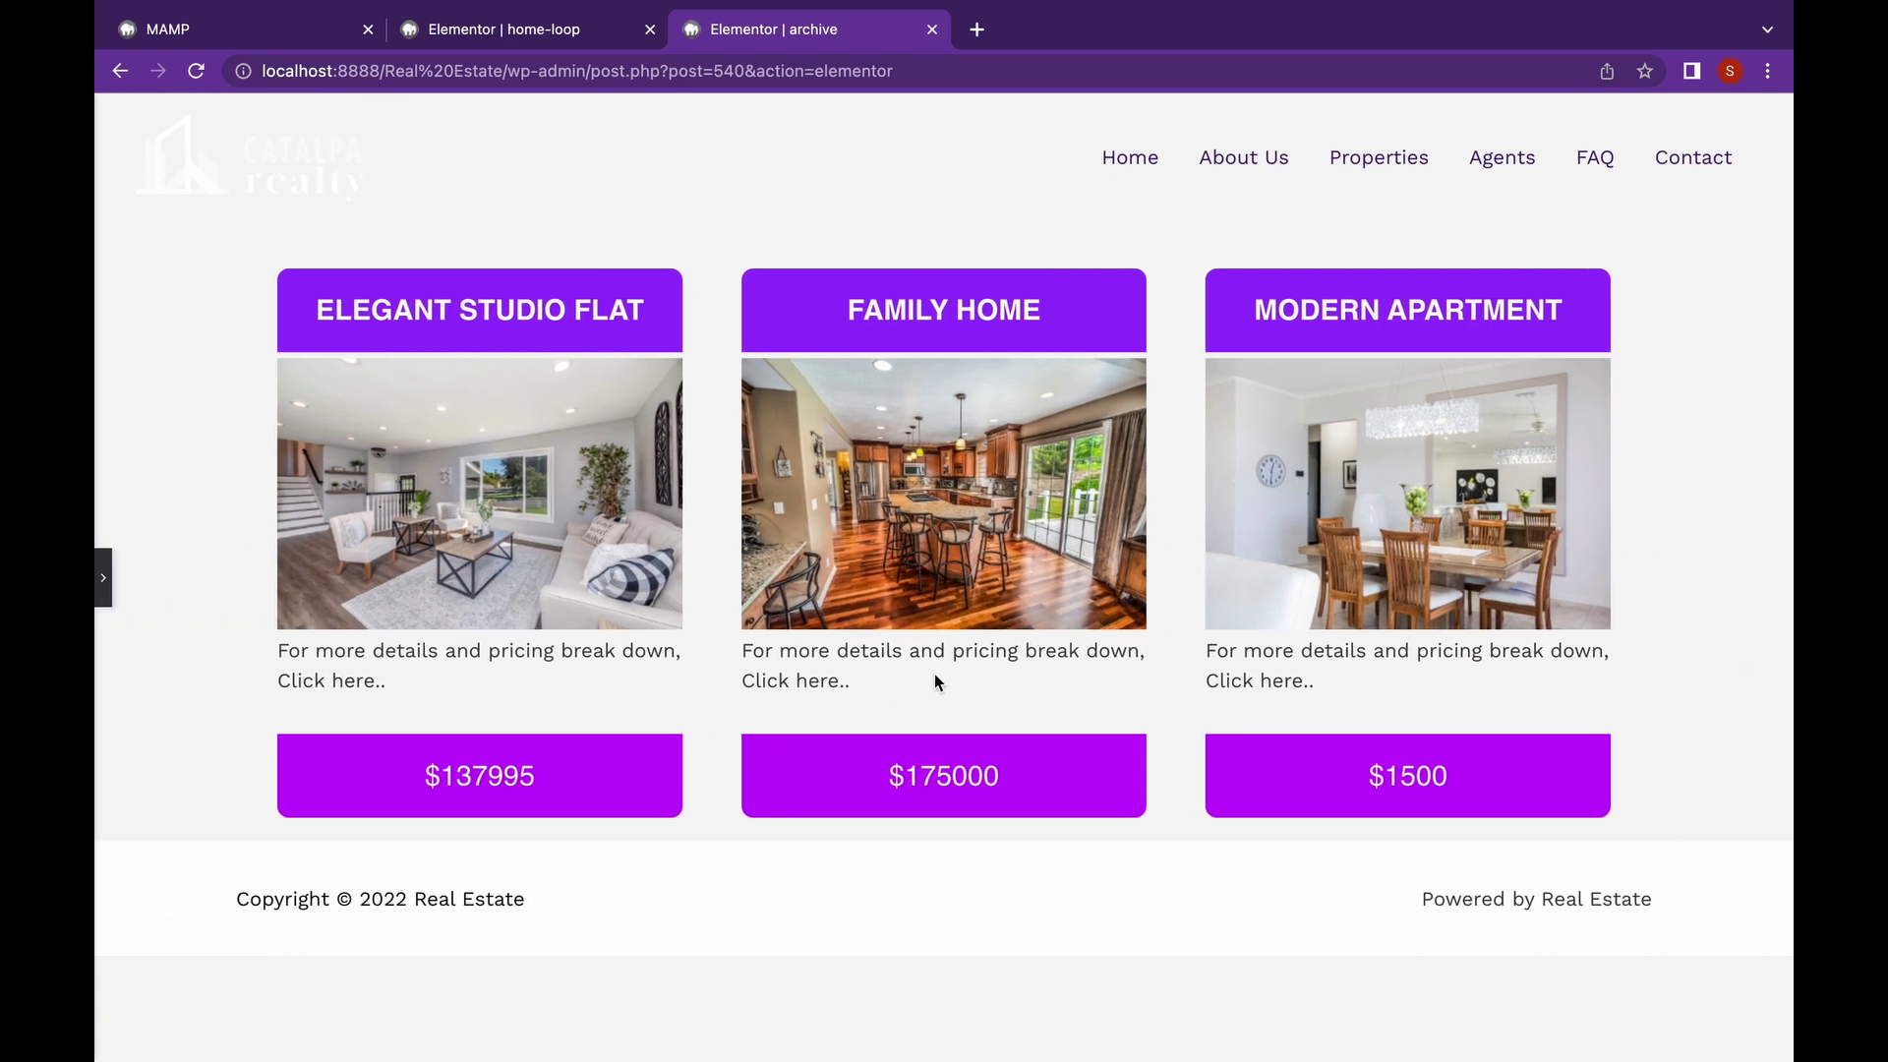
{"action": "left_click", "coordinate": [104, 572]}
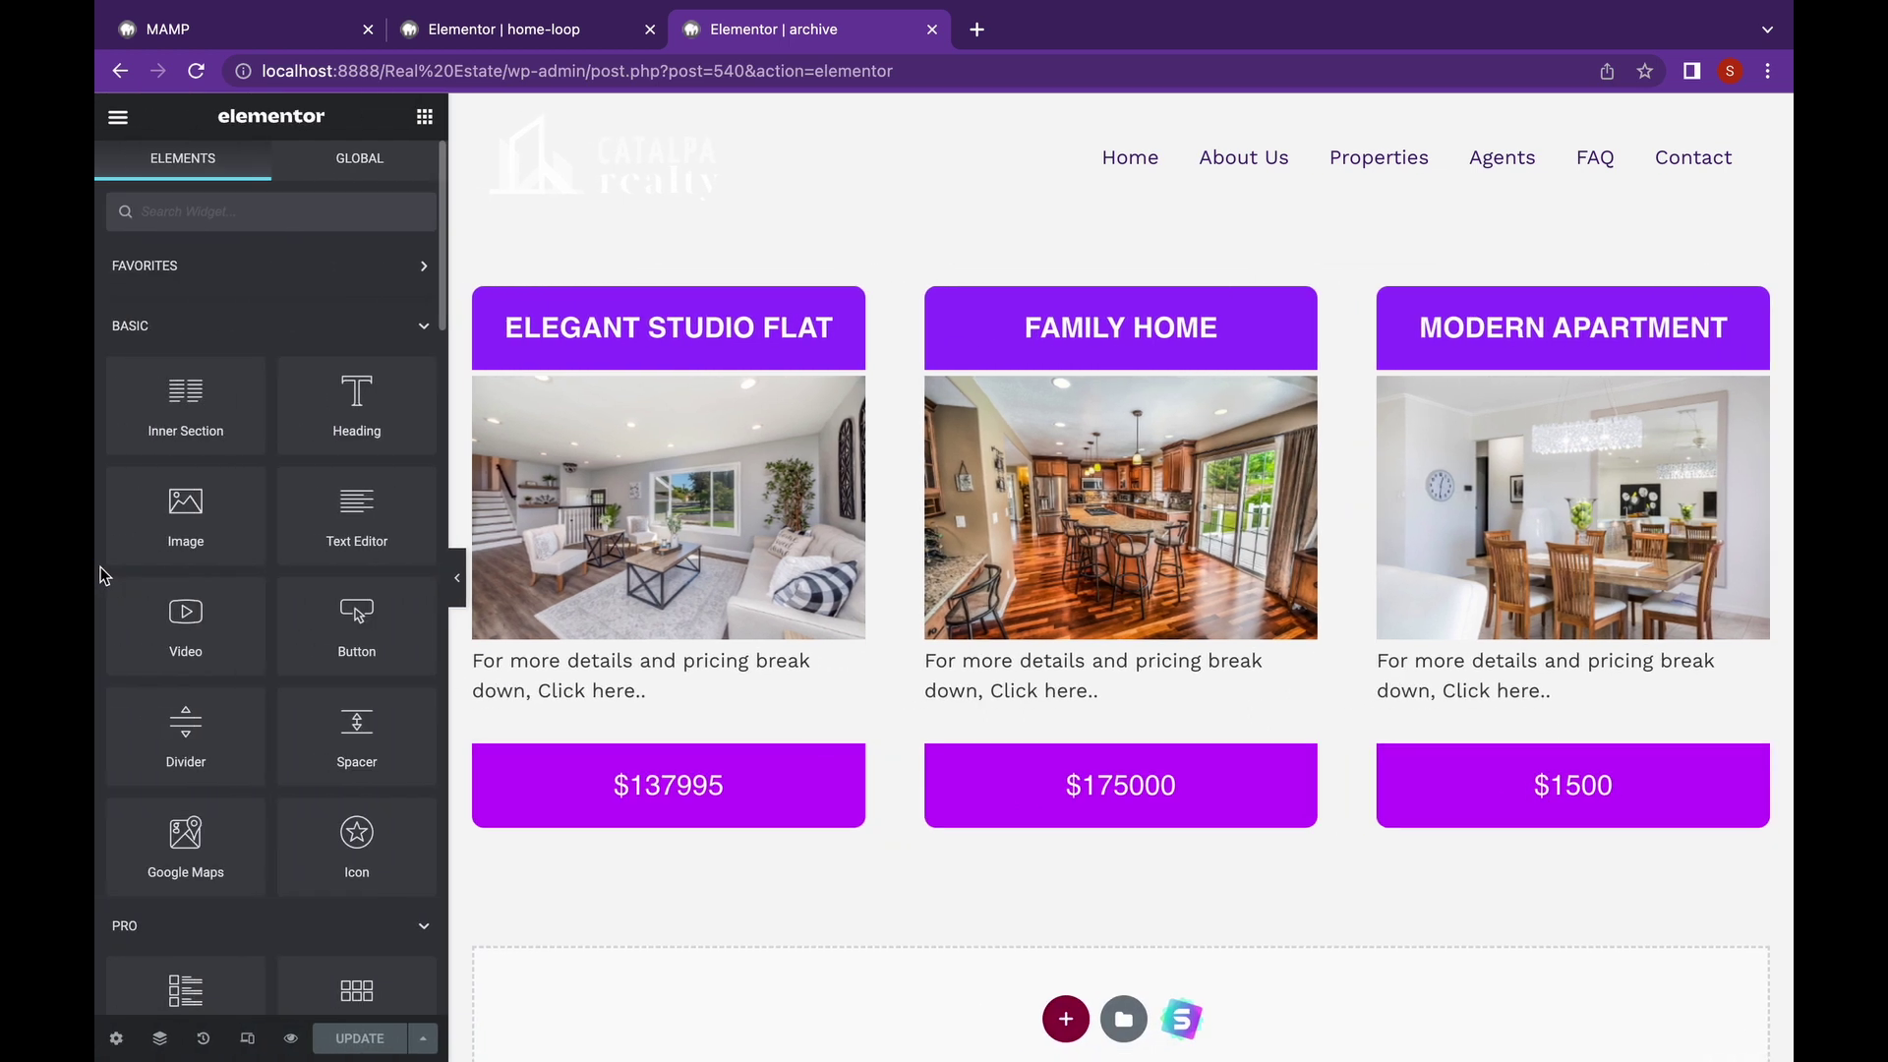
{"action": "left_click", "coordinate": [499, 40]}
{"action": "left_click", "coordinate": [610, 261]}
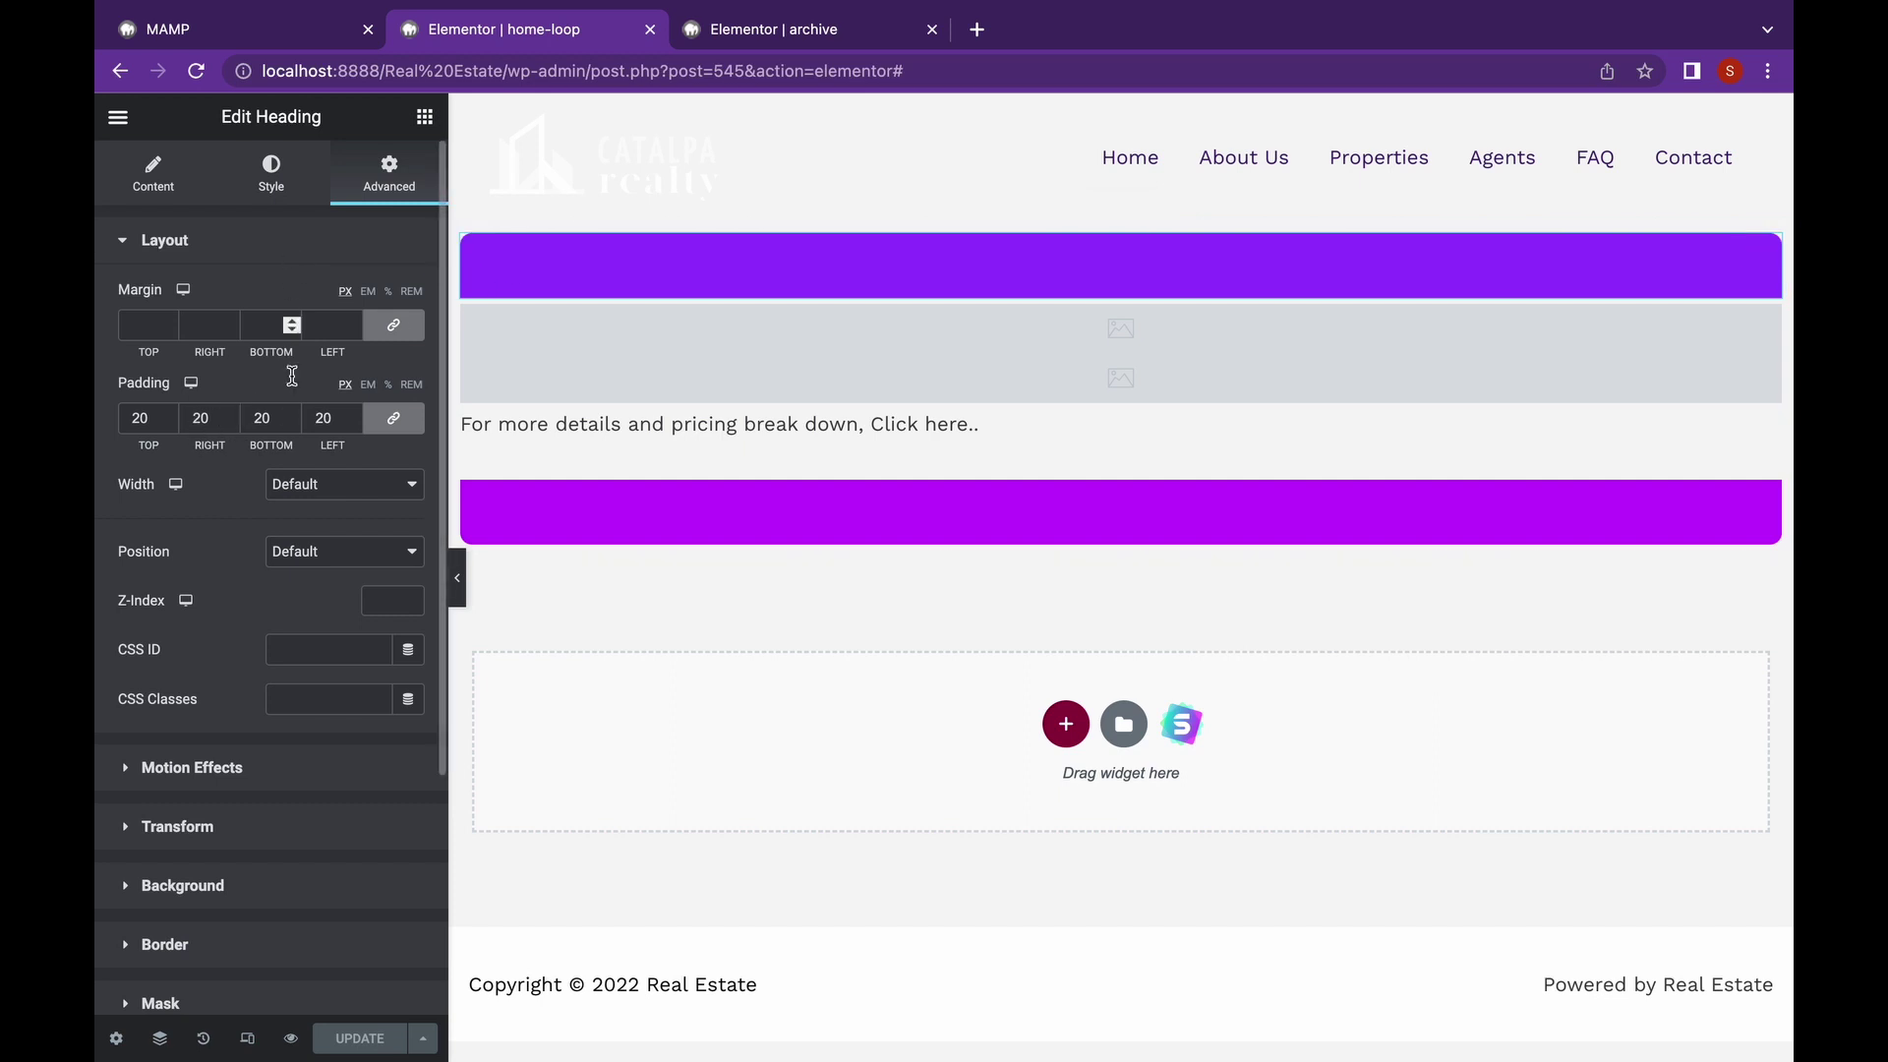
- Set the title heading's border radius to 0/50/0/0, rounding only the top-right corner
{"action": "left_click", "coordinate": [207, 943]}
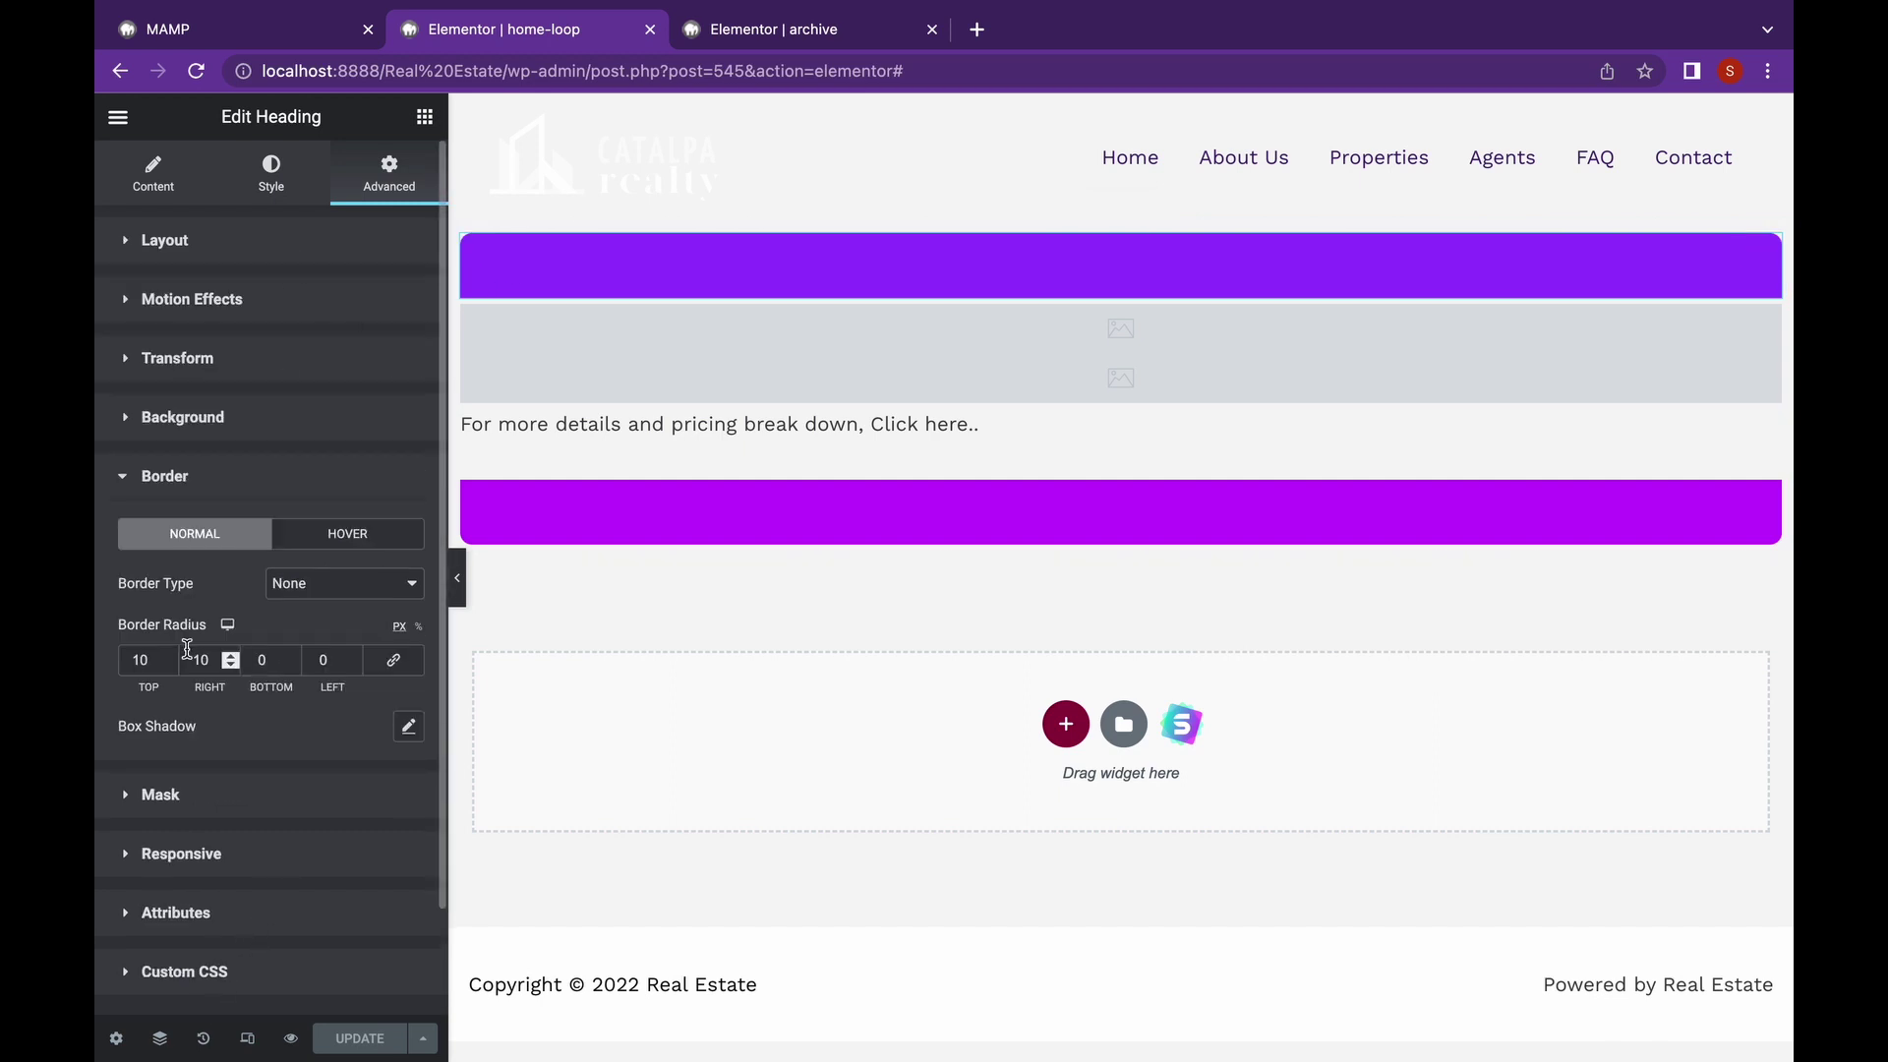
{"action": "left_click", "coordinate": [148, 660]}
{"action": "key", "text": "BackSpace"}
{"action": "key", "text": "BackSpace"}
{"action": "type", "text": "0"}
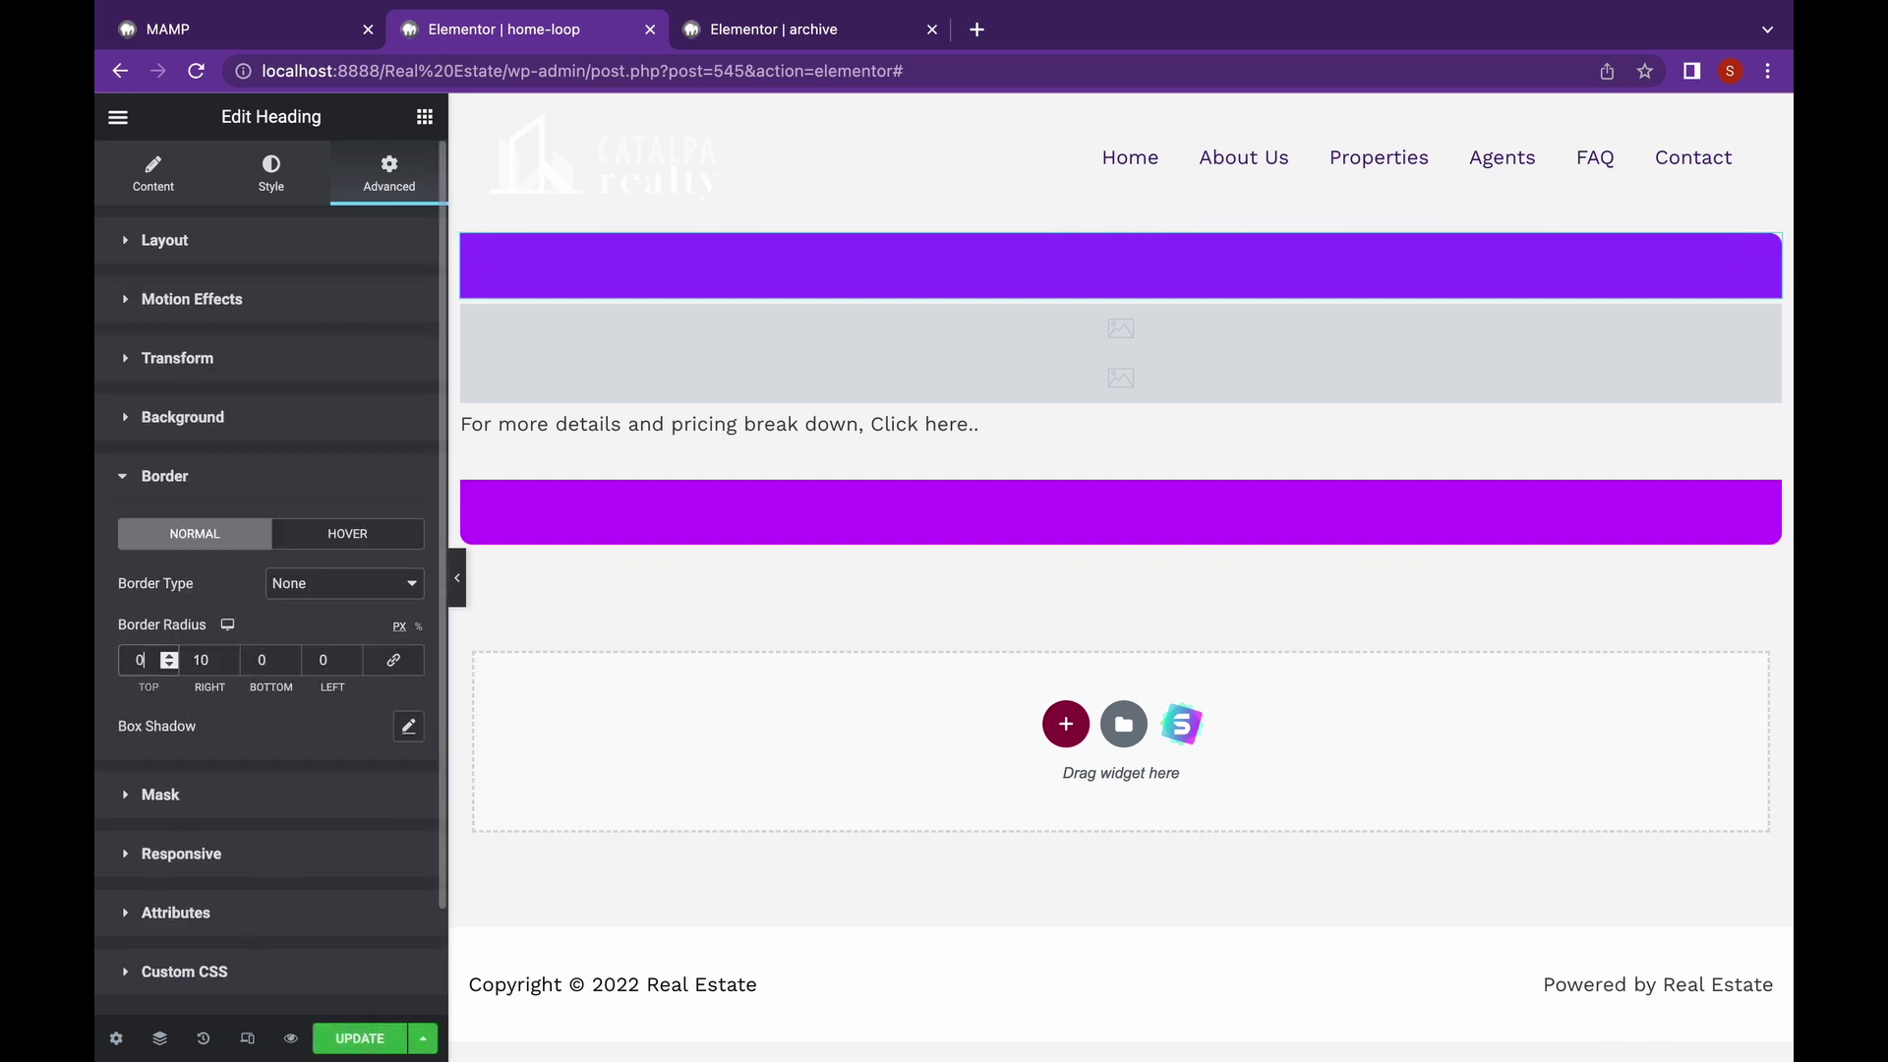
{"action": "left_click", "coordinate": [200, 660]}
{"action": "type", "text": "4"}
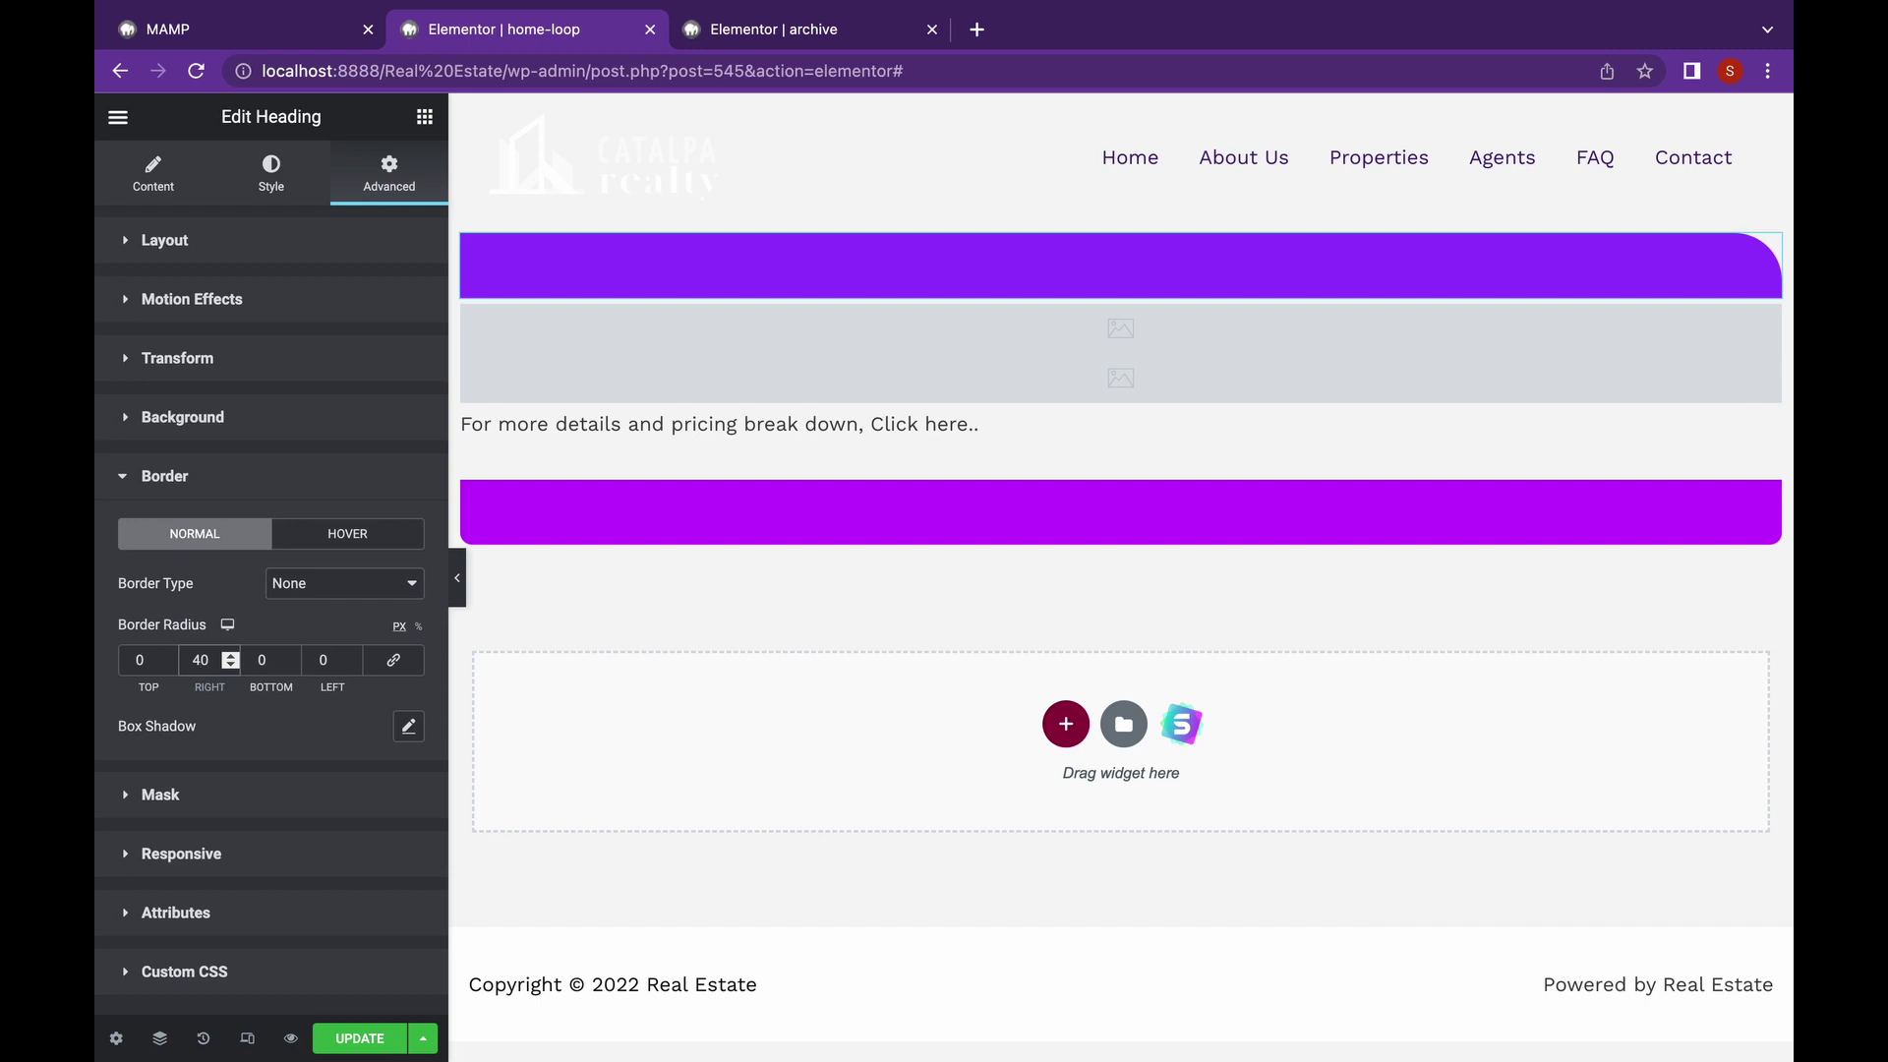
{"action": "key", "text": "BackSpace"}
{"action": "type", "text": "5"}
- Set the price heading's border radius to 0/0/0/50, rounding only the bottom-left corner, and update
{"action": "left_click", "coordinate": [710, 502]}
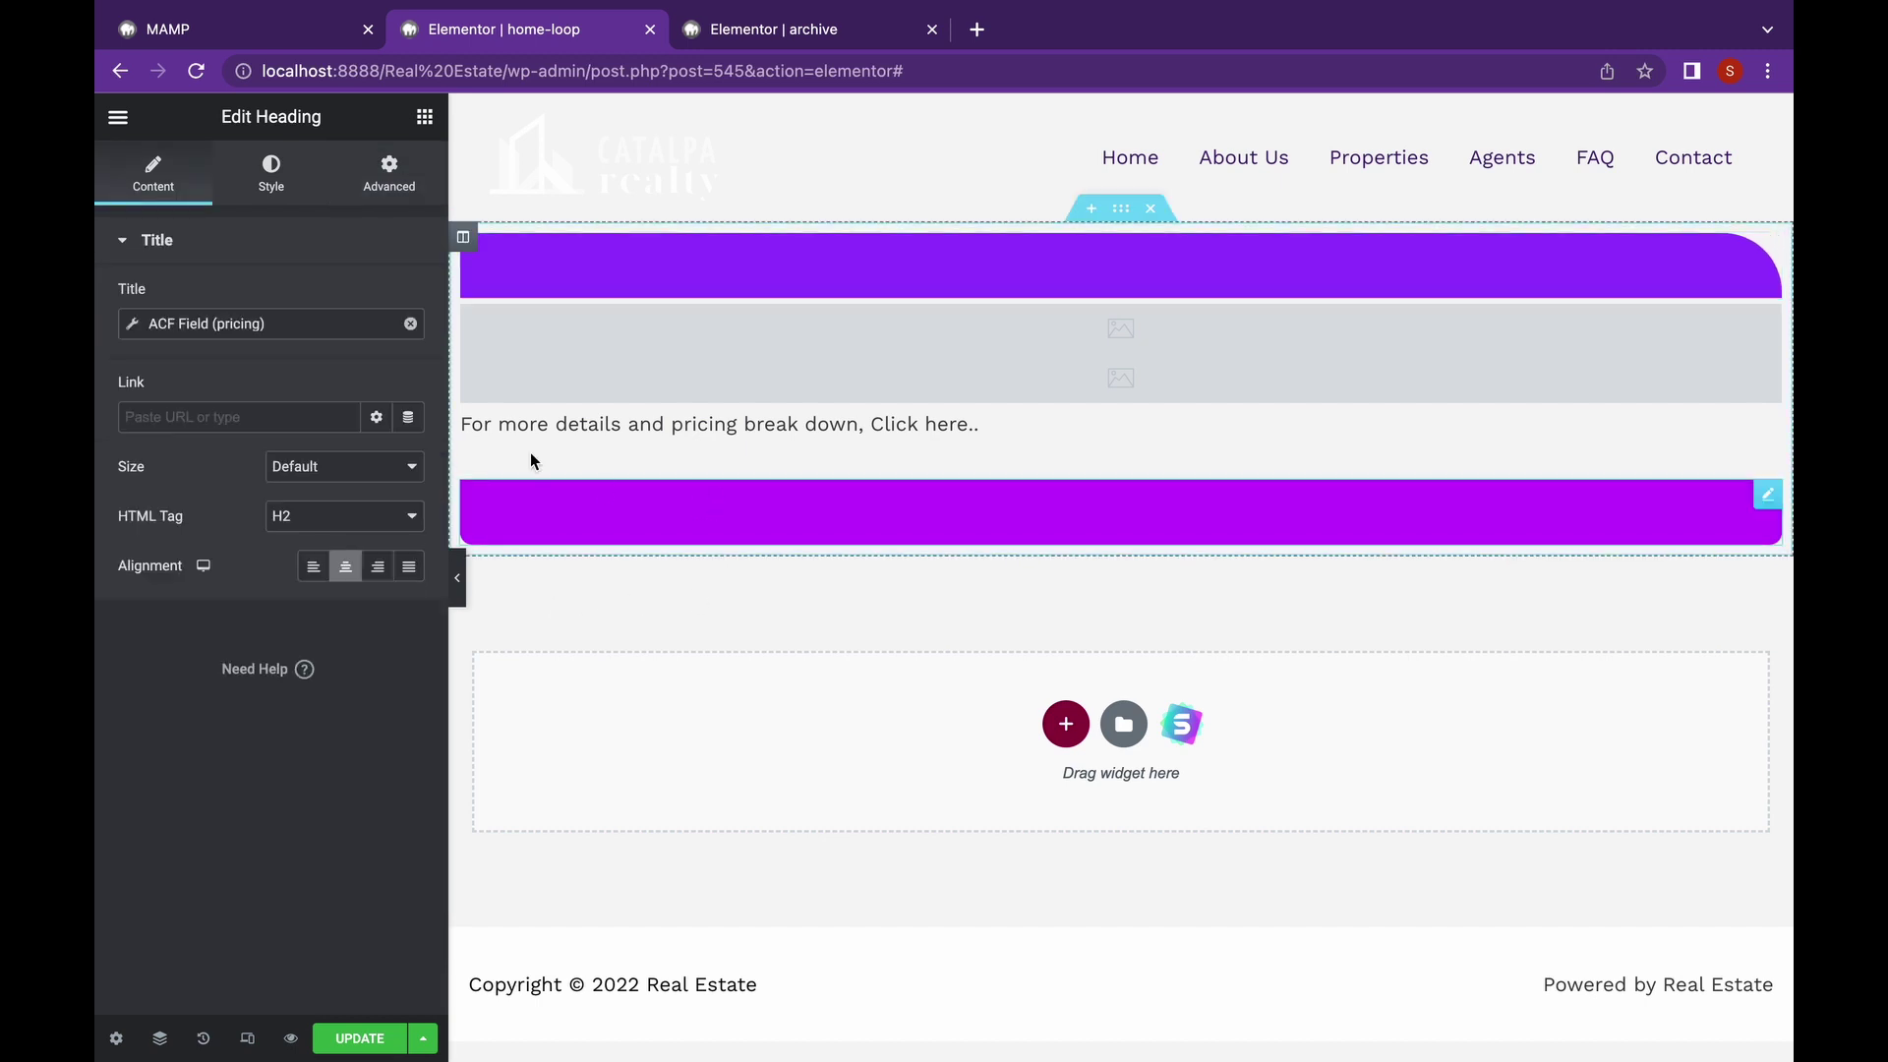
{"action": "left_click", "coordinate": [387, 196]}
{"action": "scroll", "coordinate": [278, 600], "scroll_direction": "down", "scroll_amount": 3}
{"action": "left_click", "coordinate": [271, 624]}
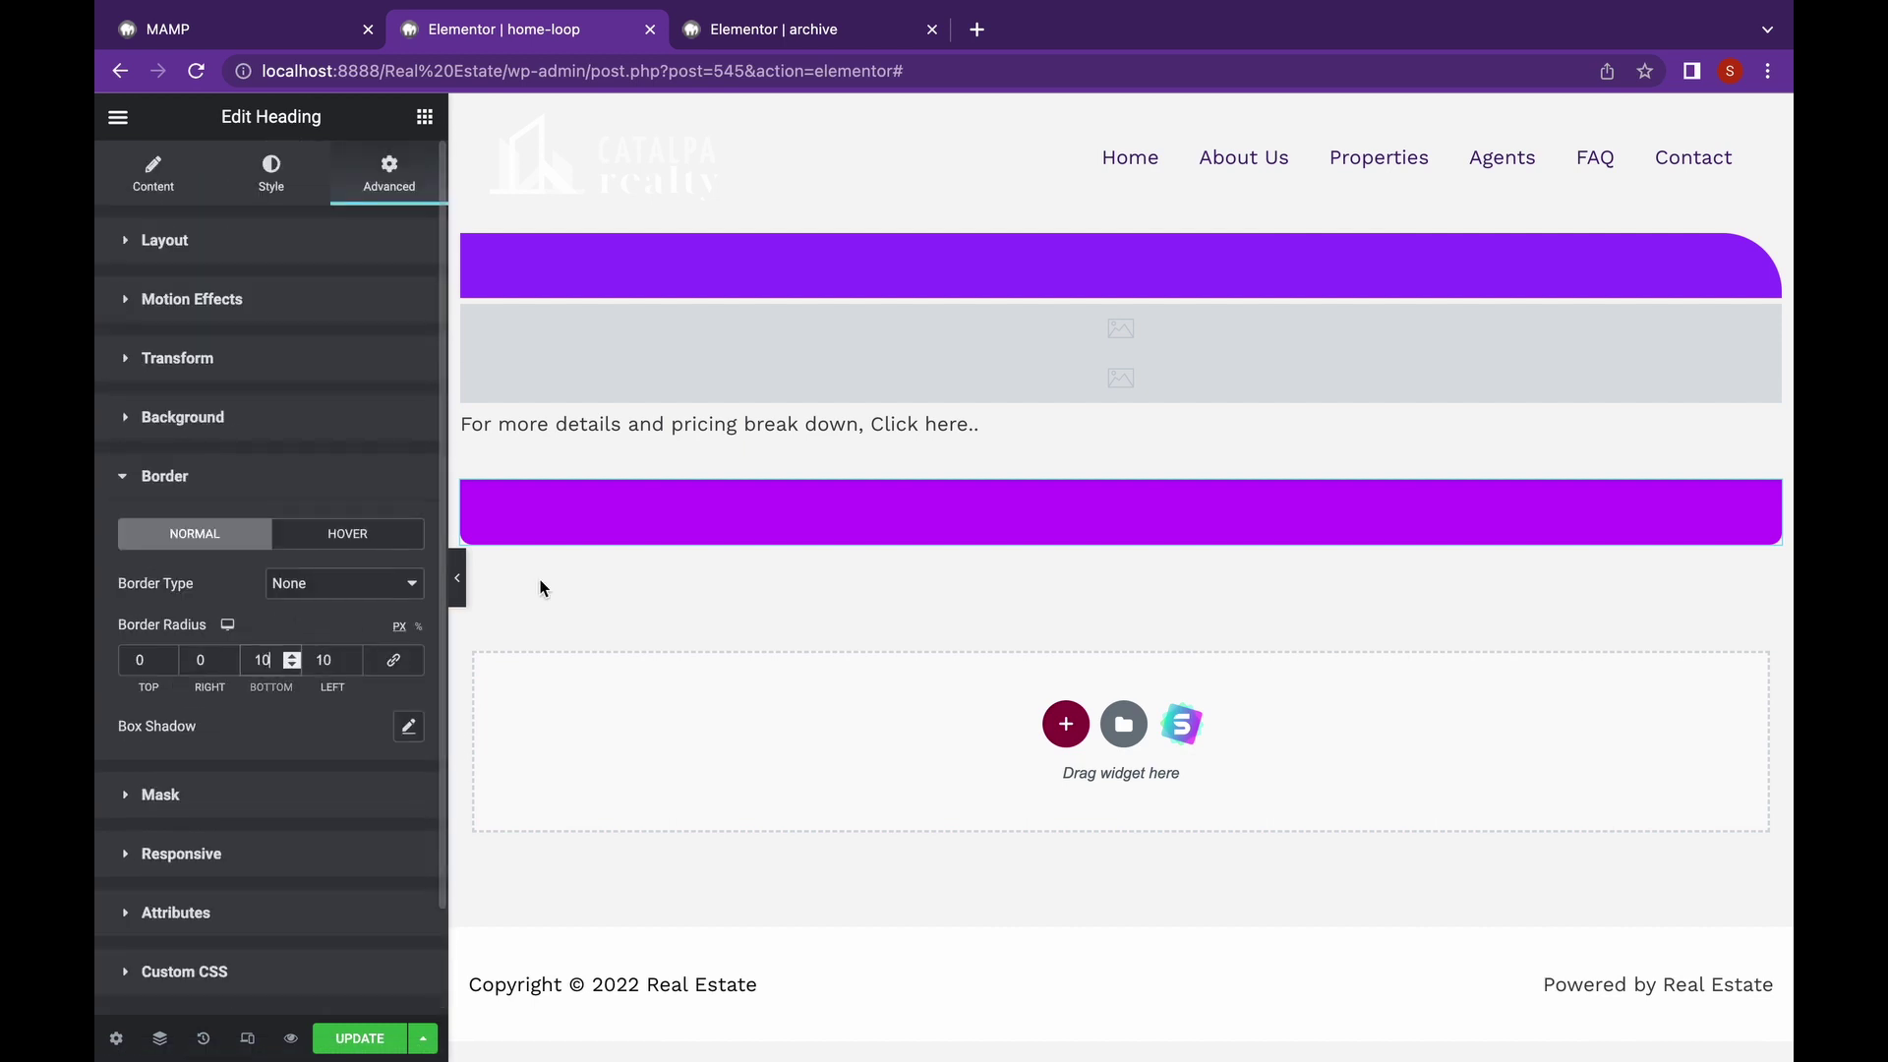
{"action": "key", "text": "BackSpace"}
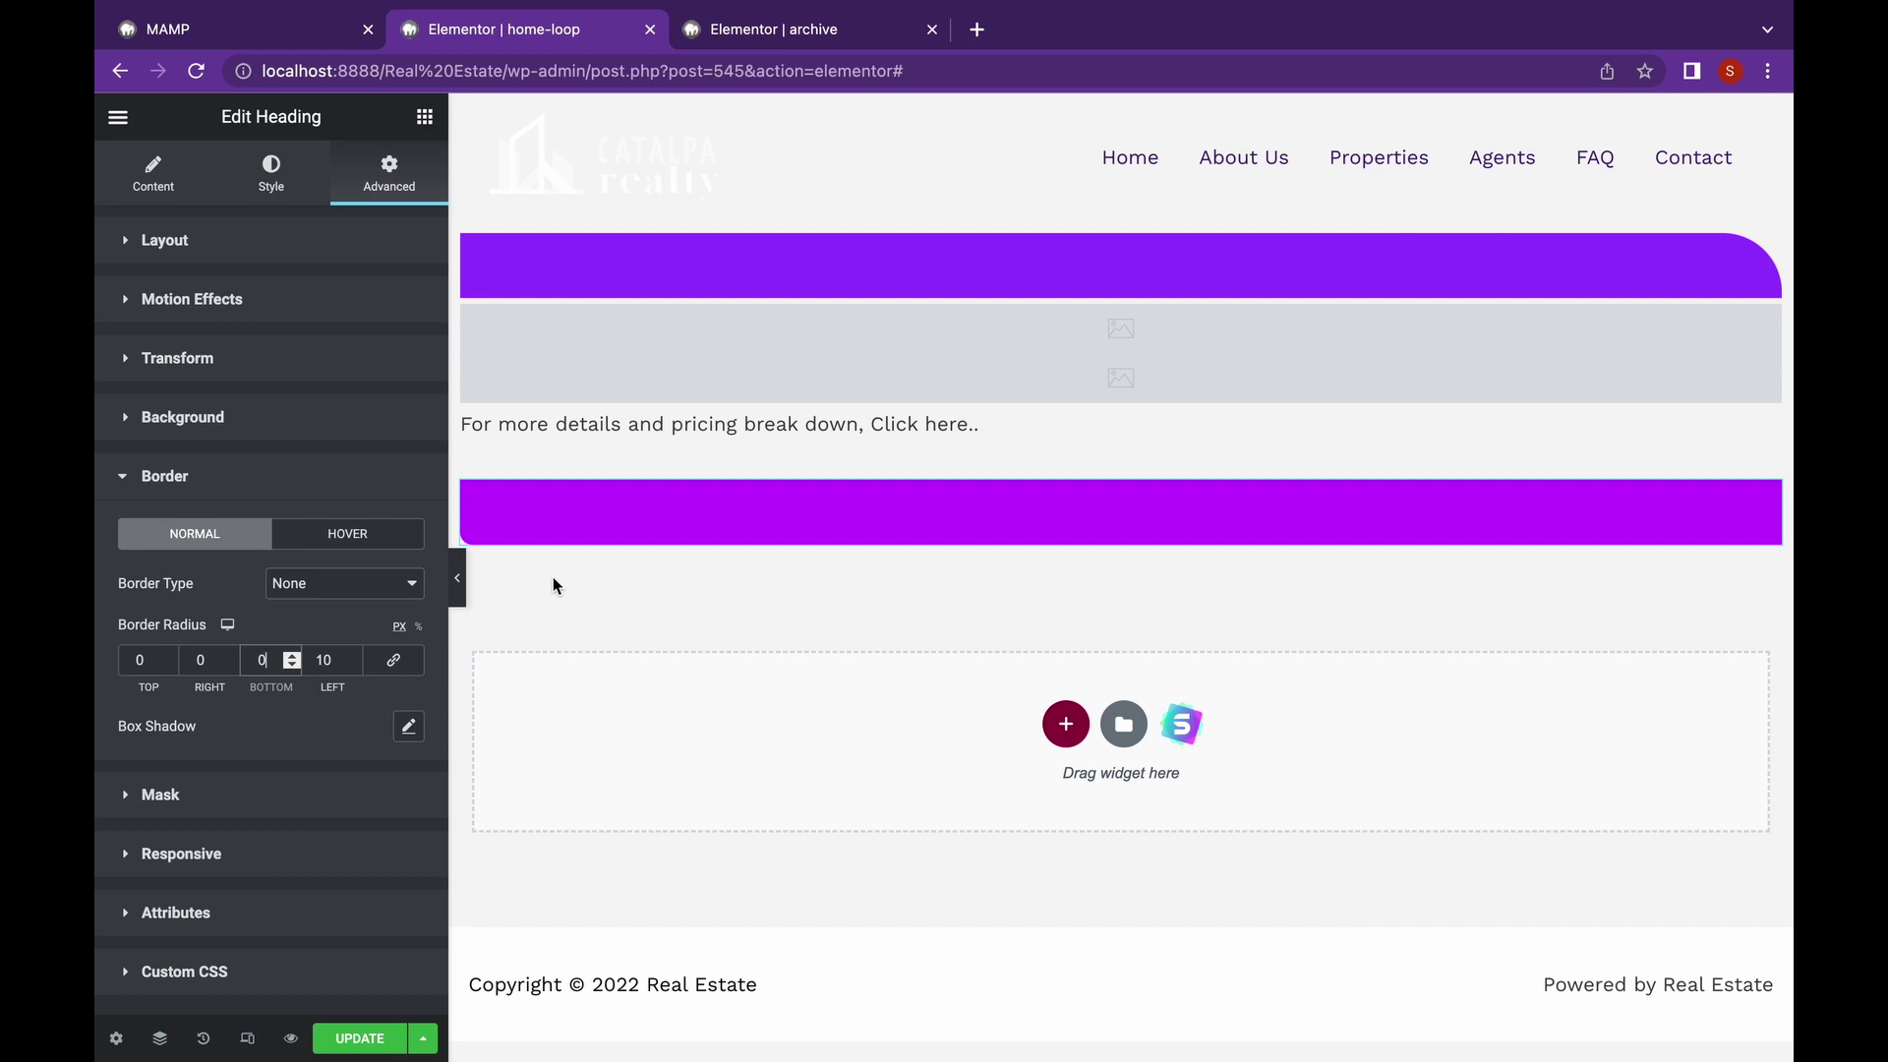
{"action": "left_click", "coordinate": [323, 660]}
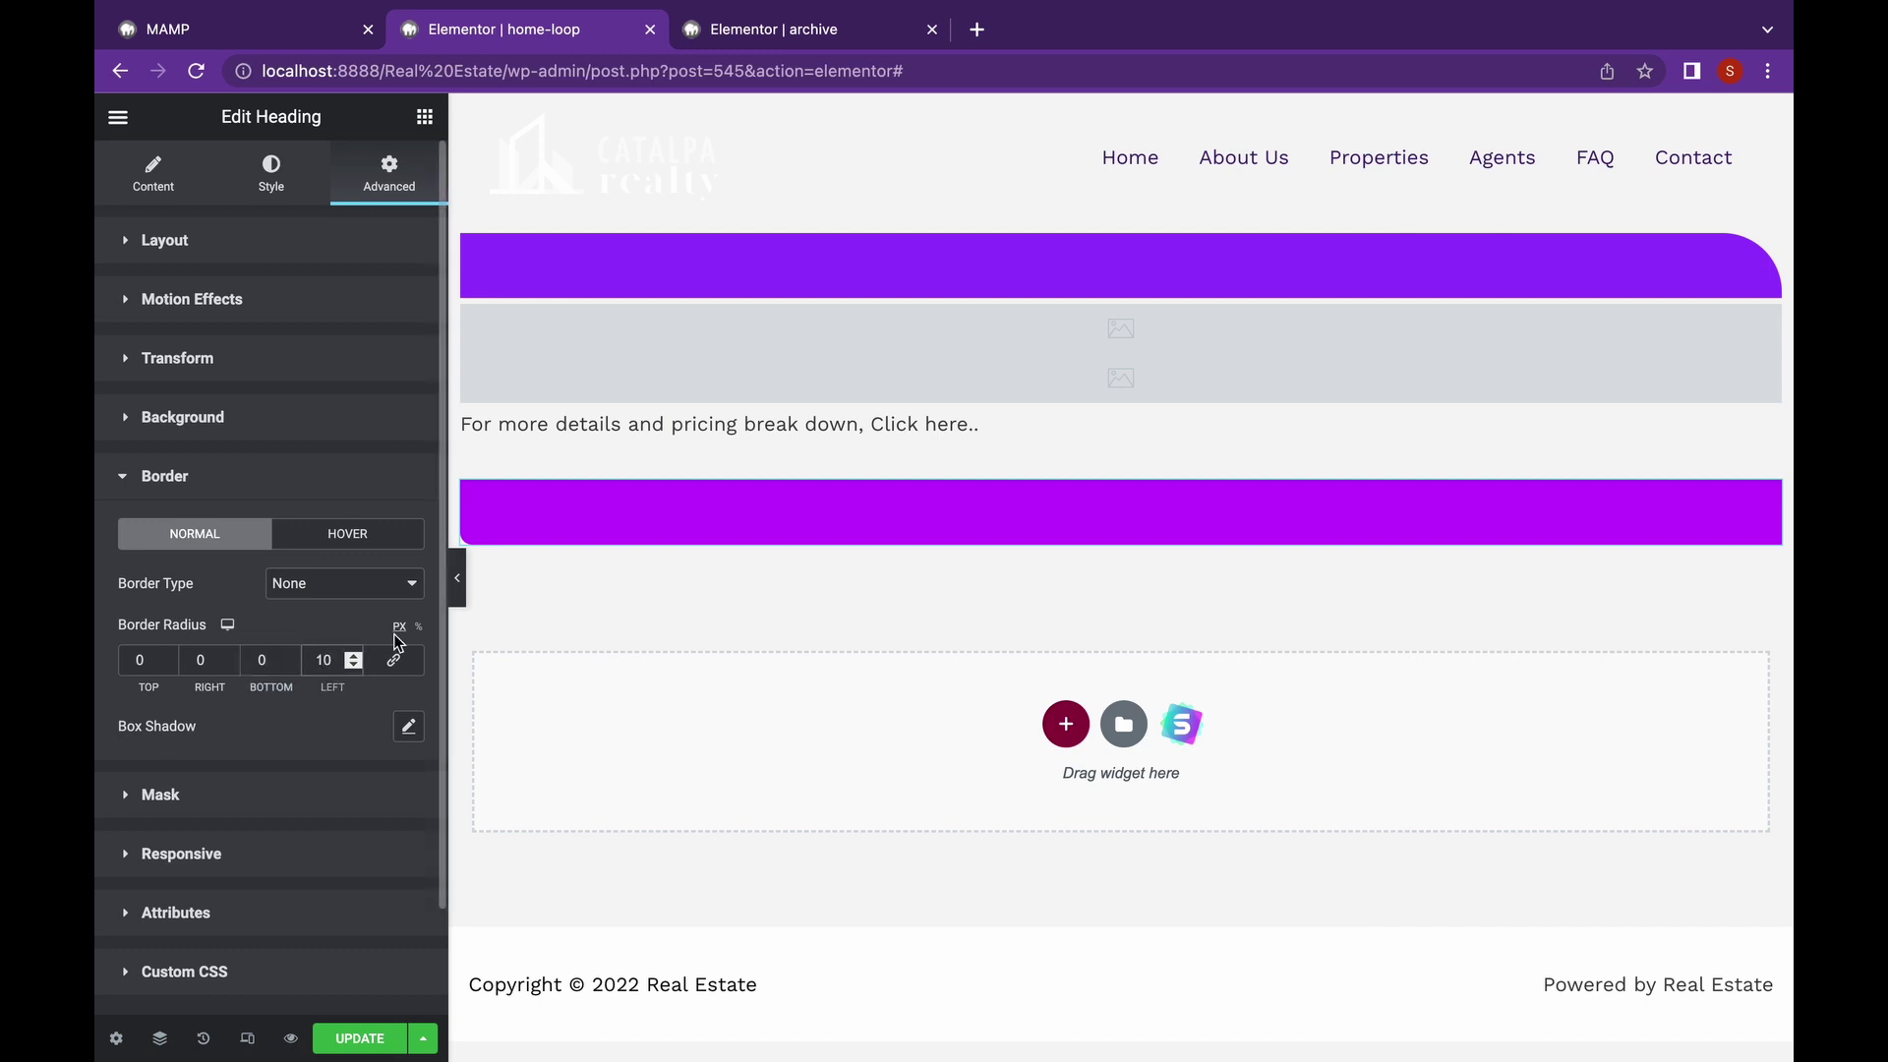
{"action": "key", "text": "BackSpace"}
{"action": "type", "text": "5"}
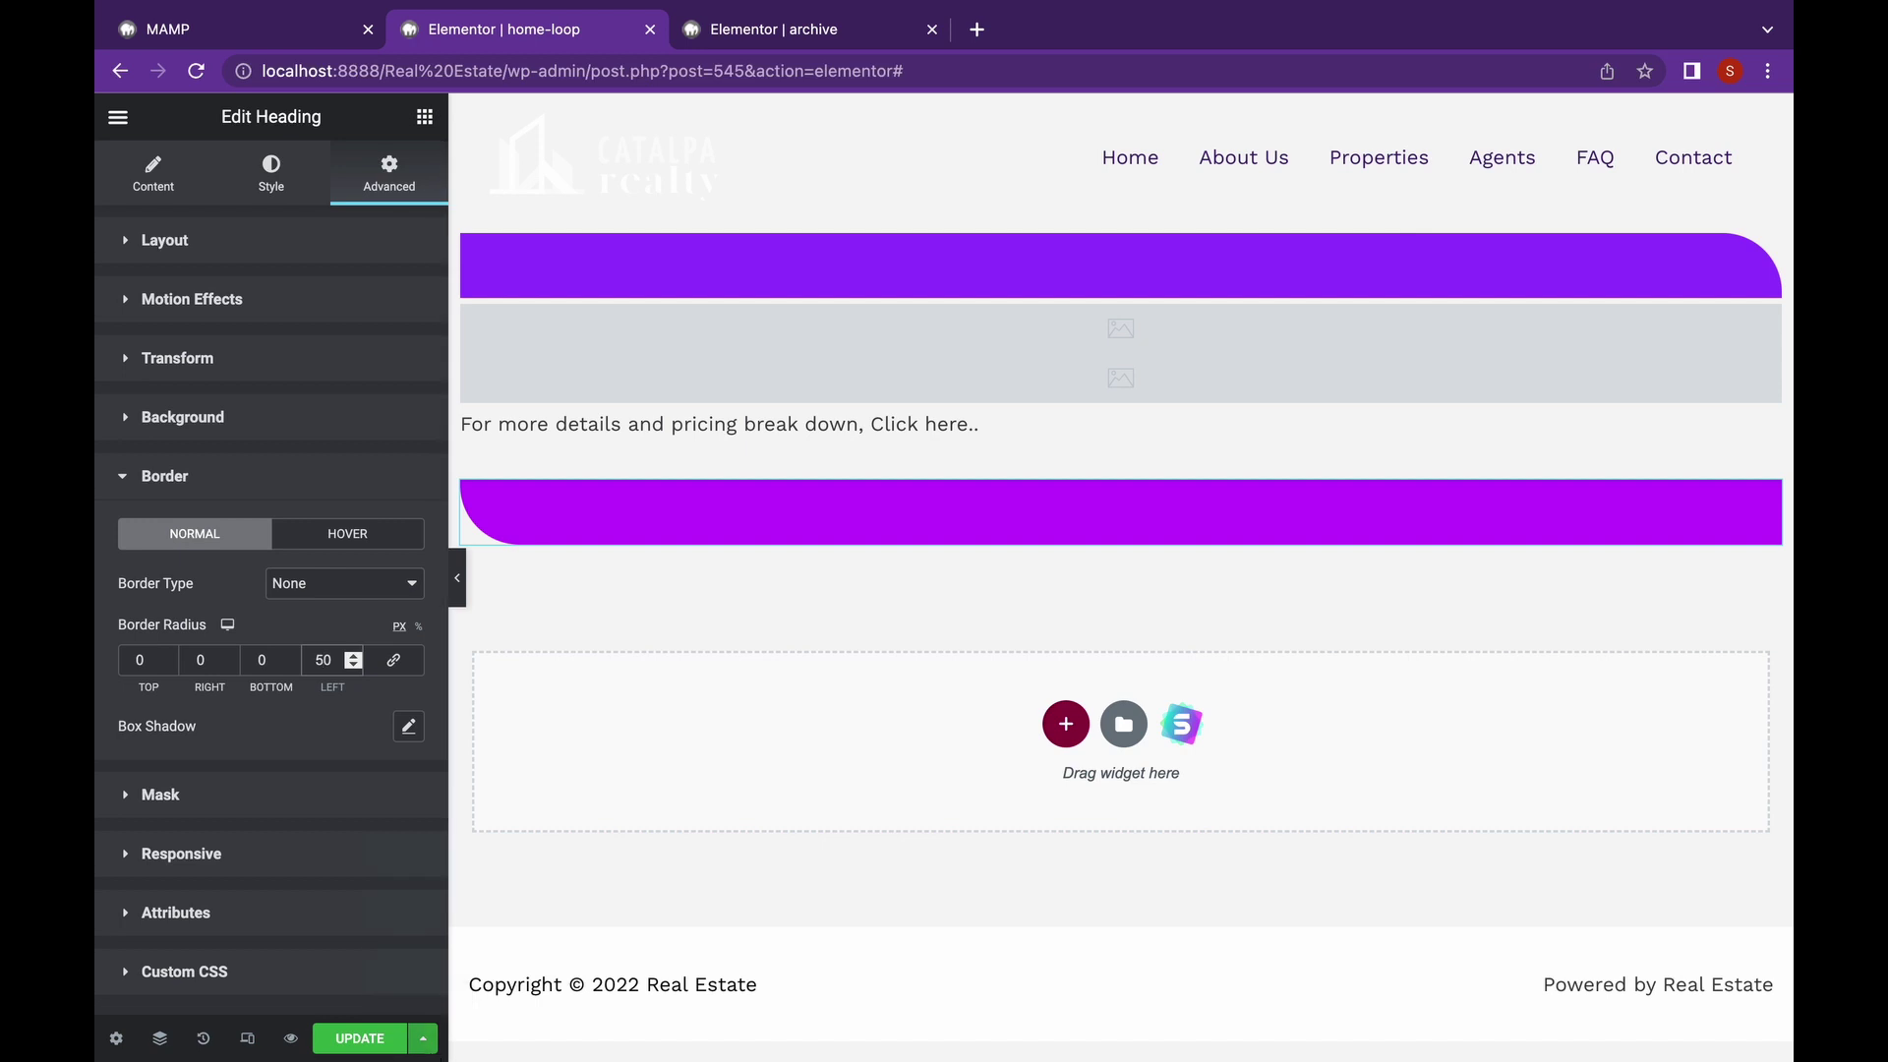
{"action": "left_click", "coordinate": [358, 1038]}
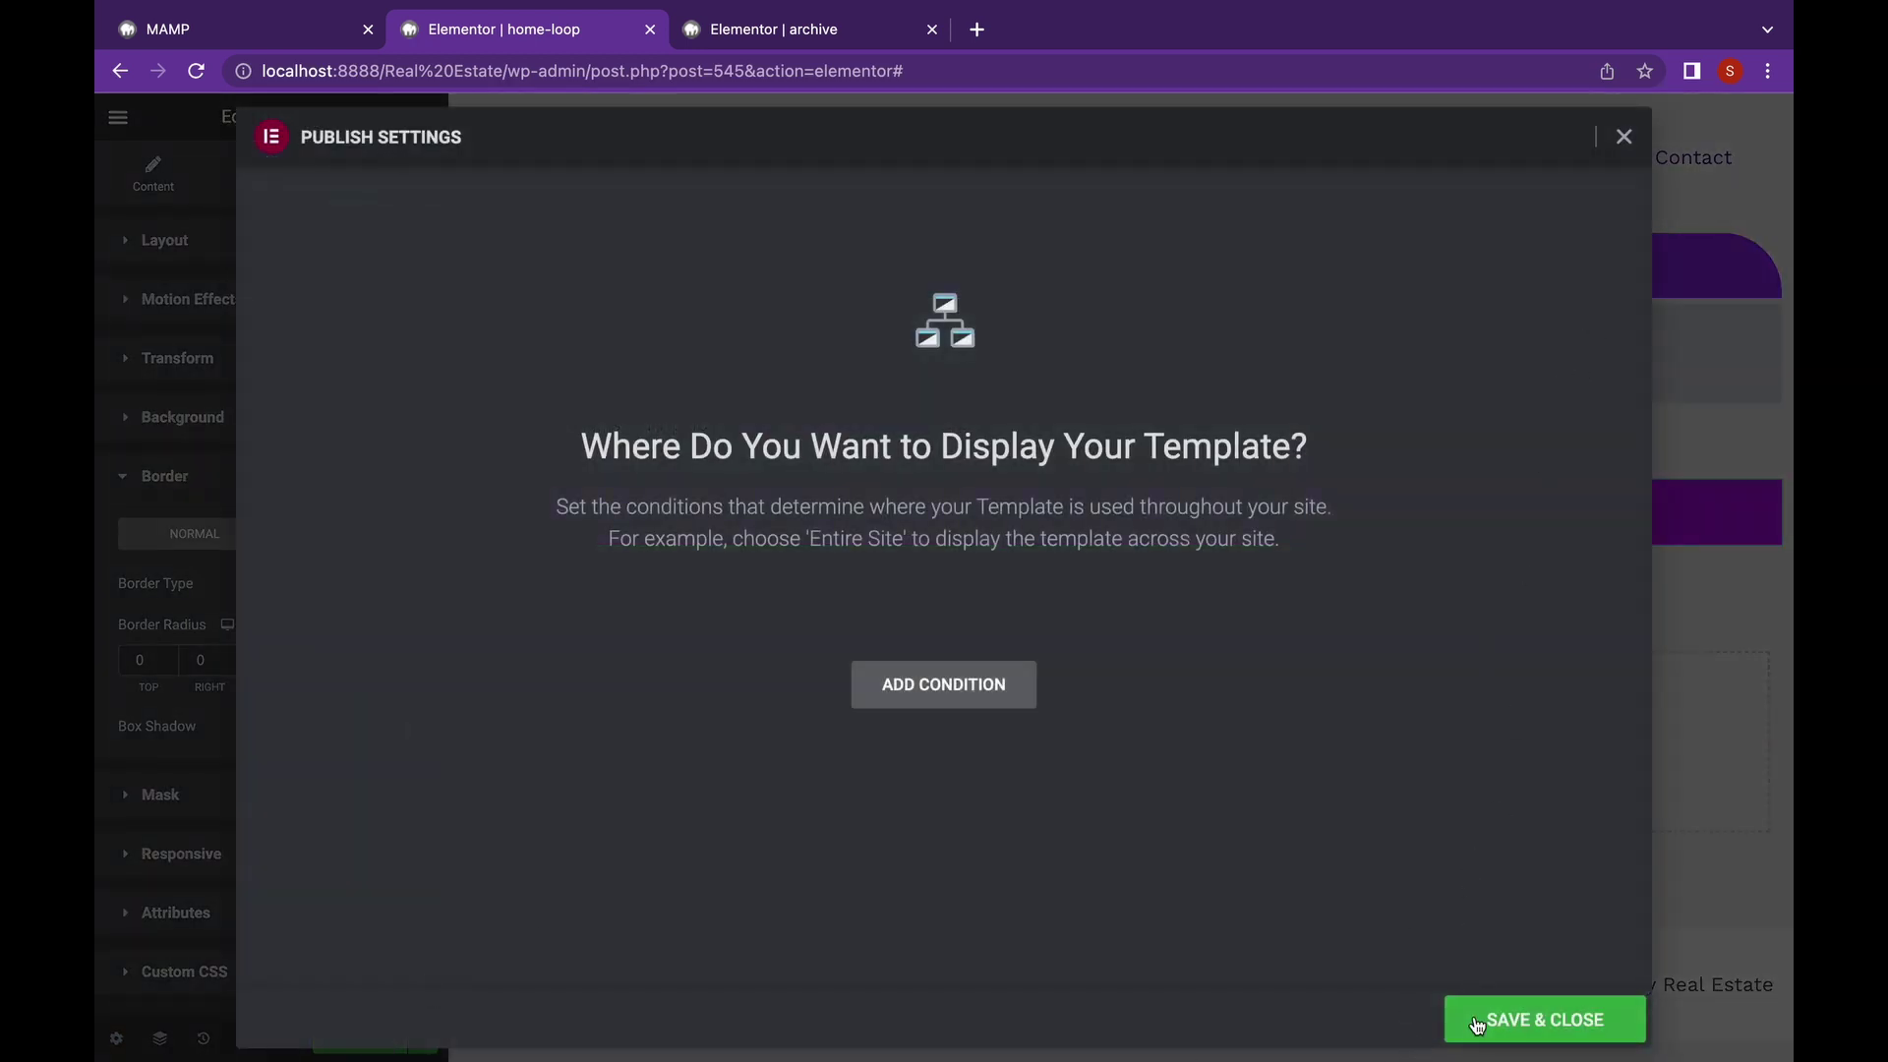
- Save and close, then preview the archive cards with top-right and bottom-left rounded bars
{"action": "left_click", "coordinate": [1509, 1031]}
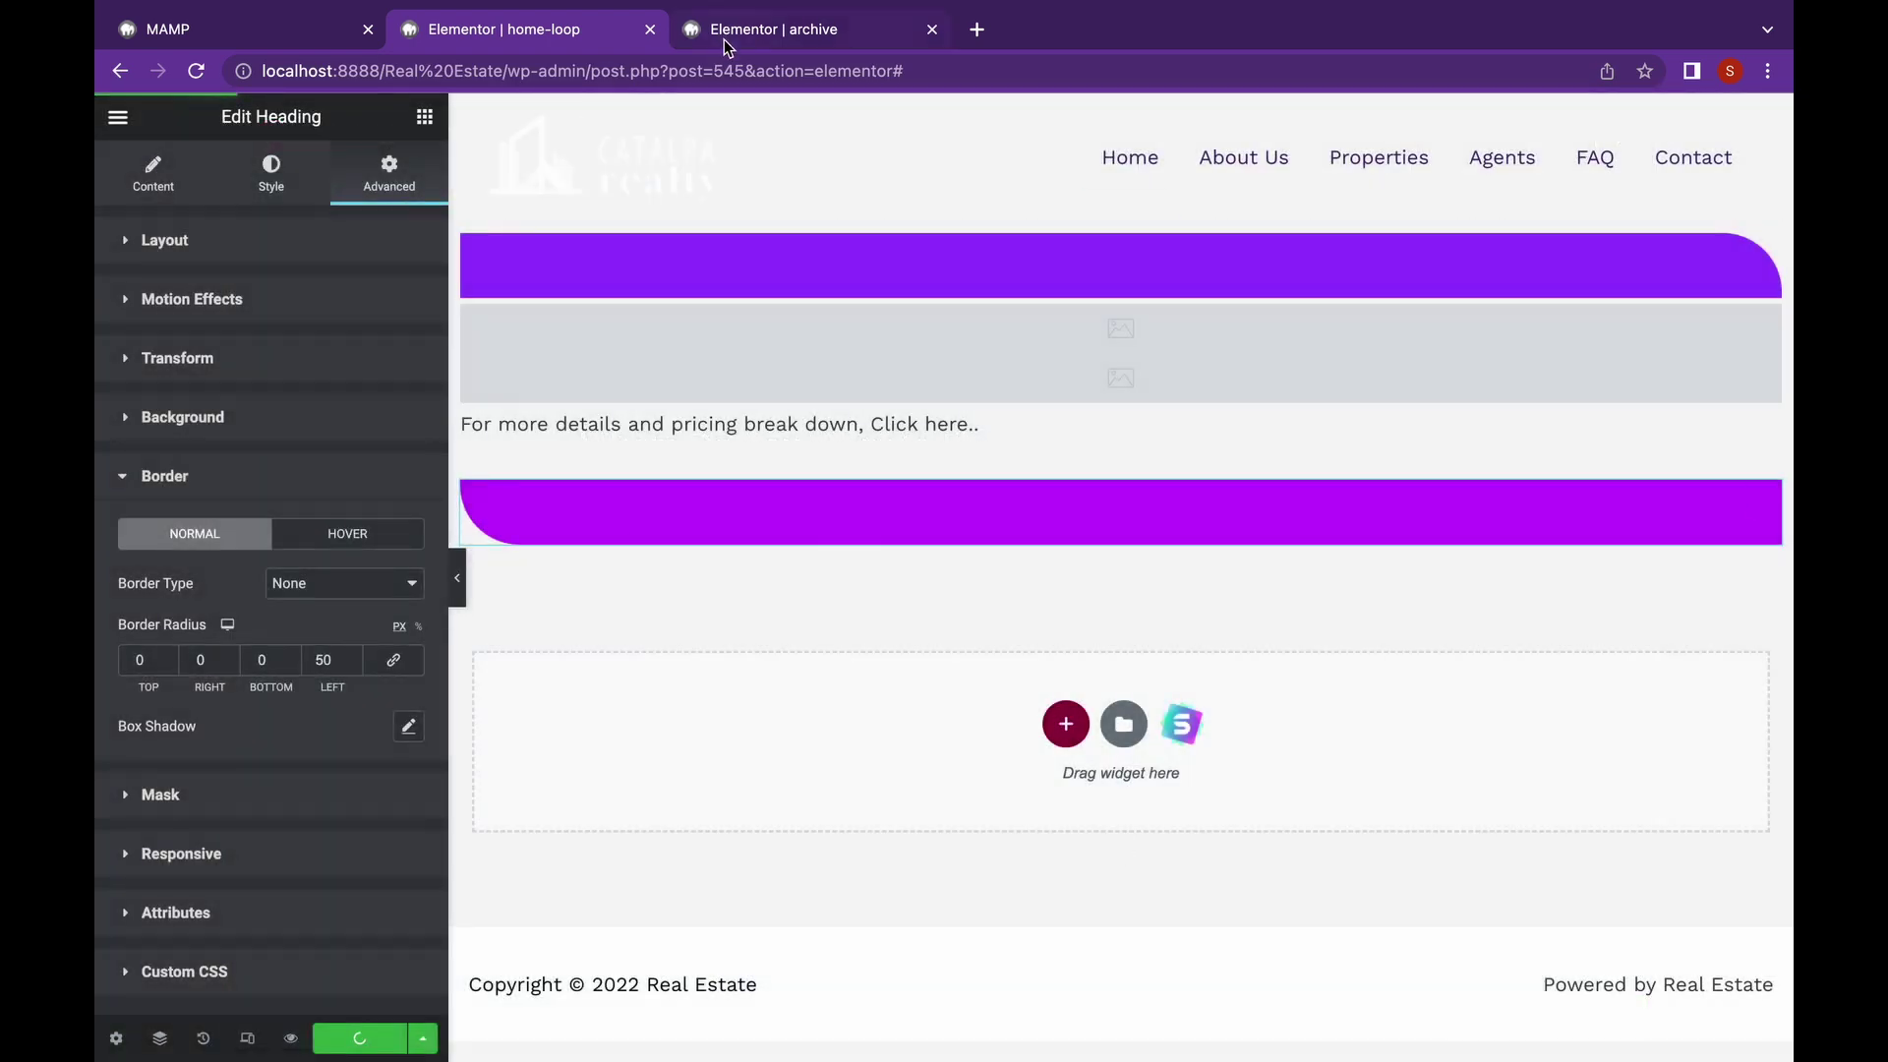
{"action": "left_click", "coordinate": [723, 40]}
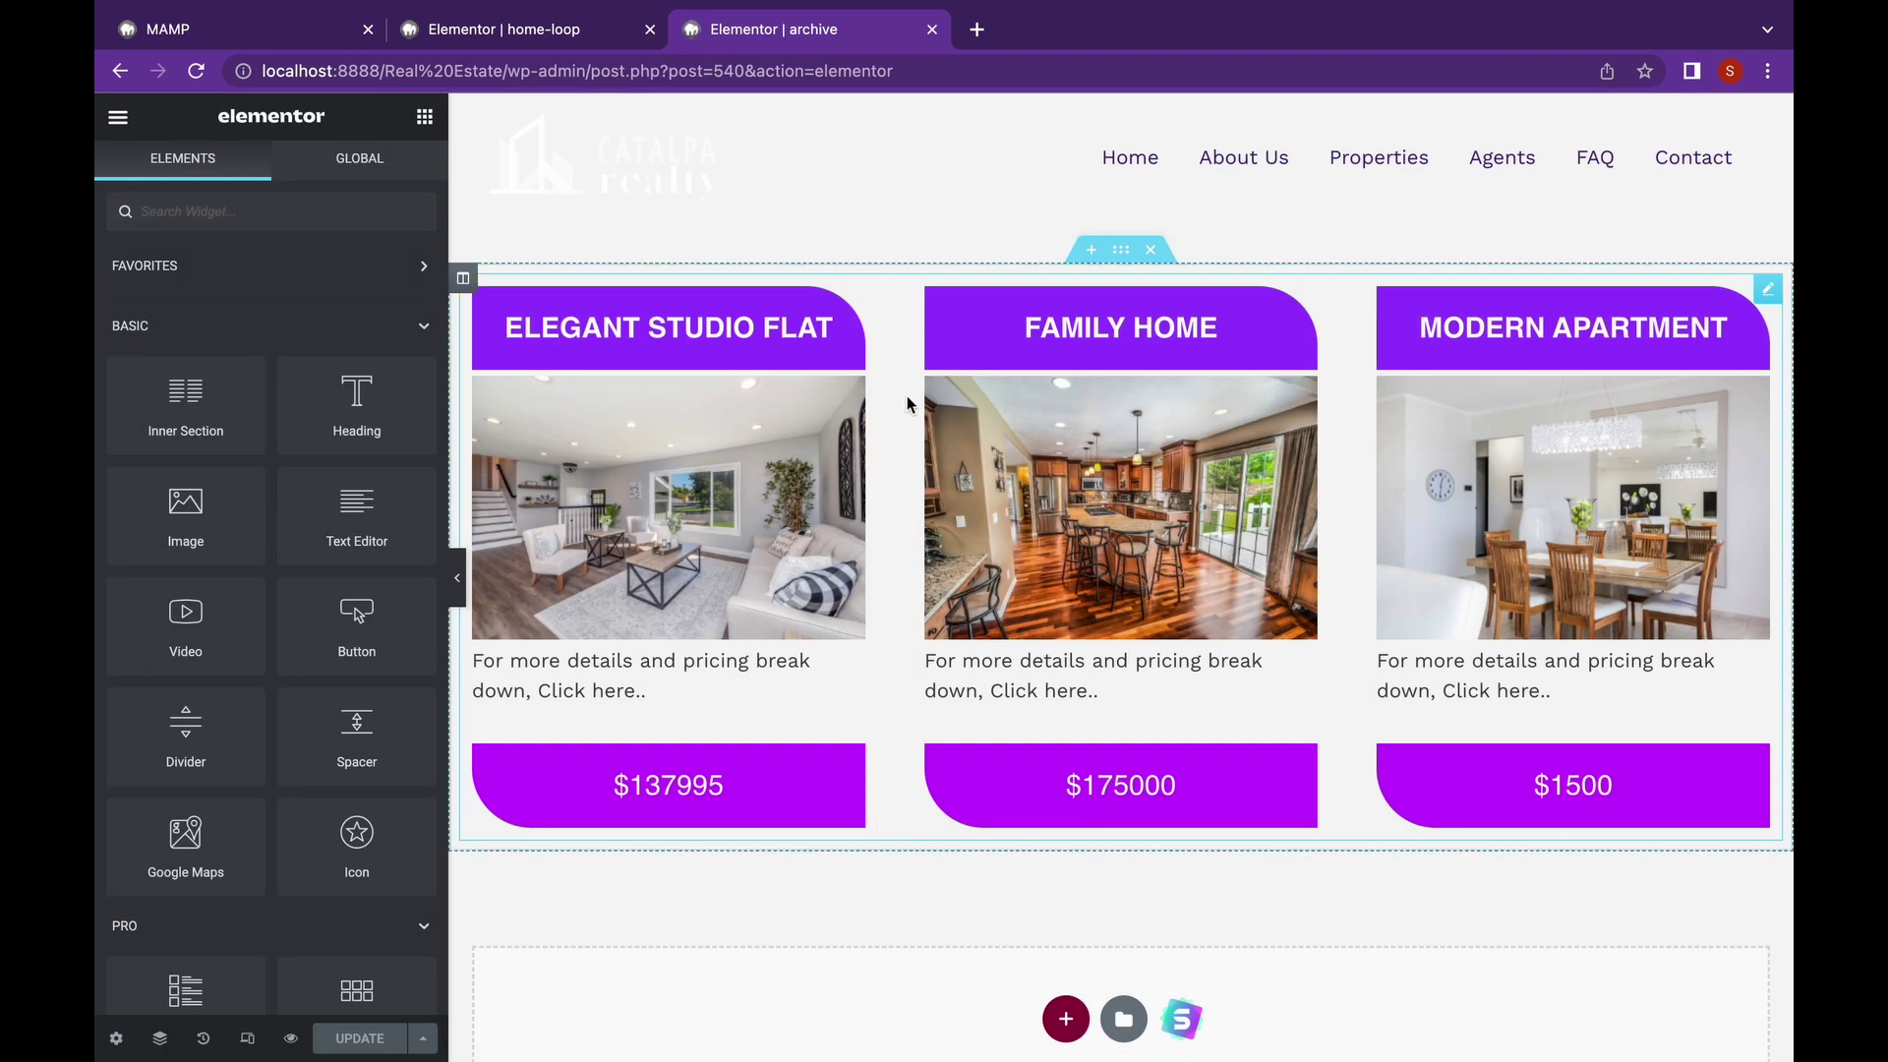
{"action": "left_click", "coordinate": [458, 580]}
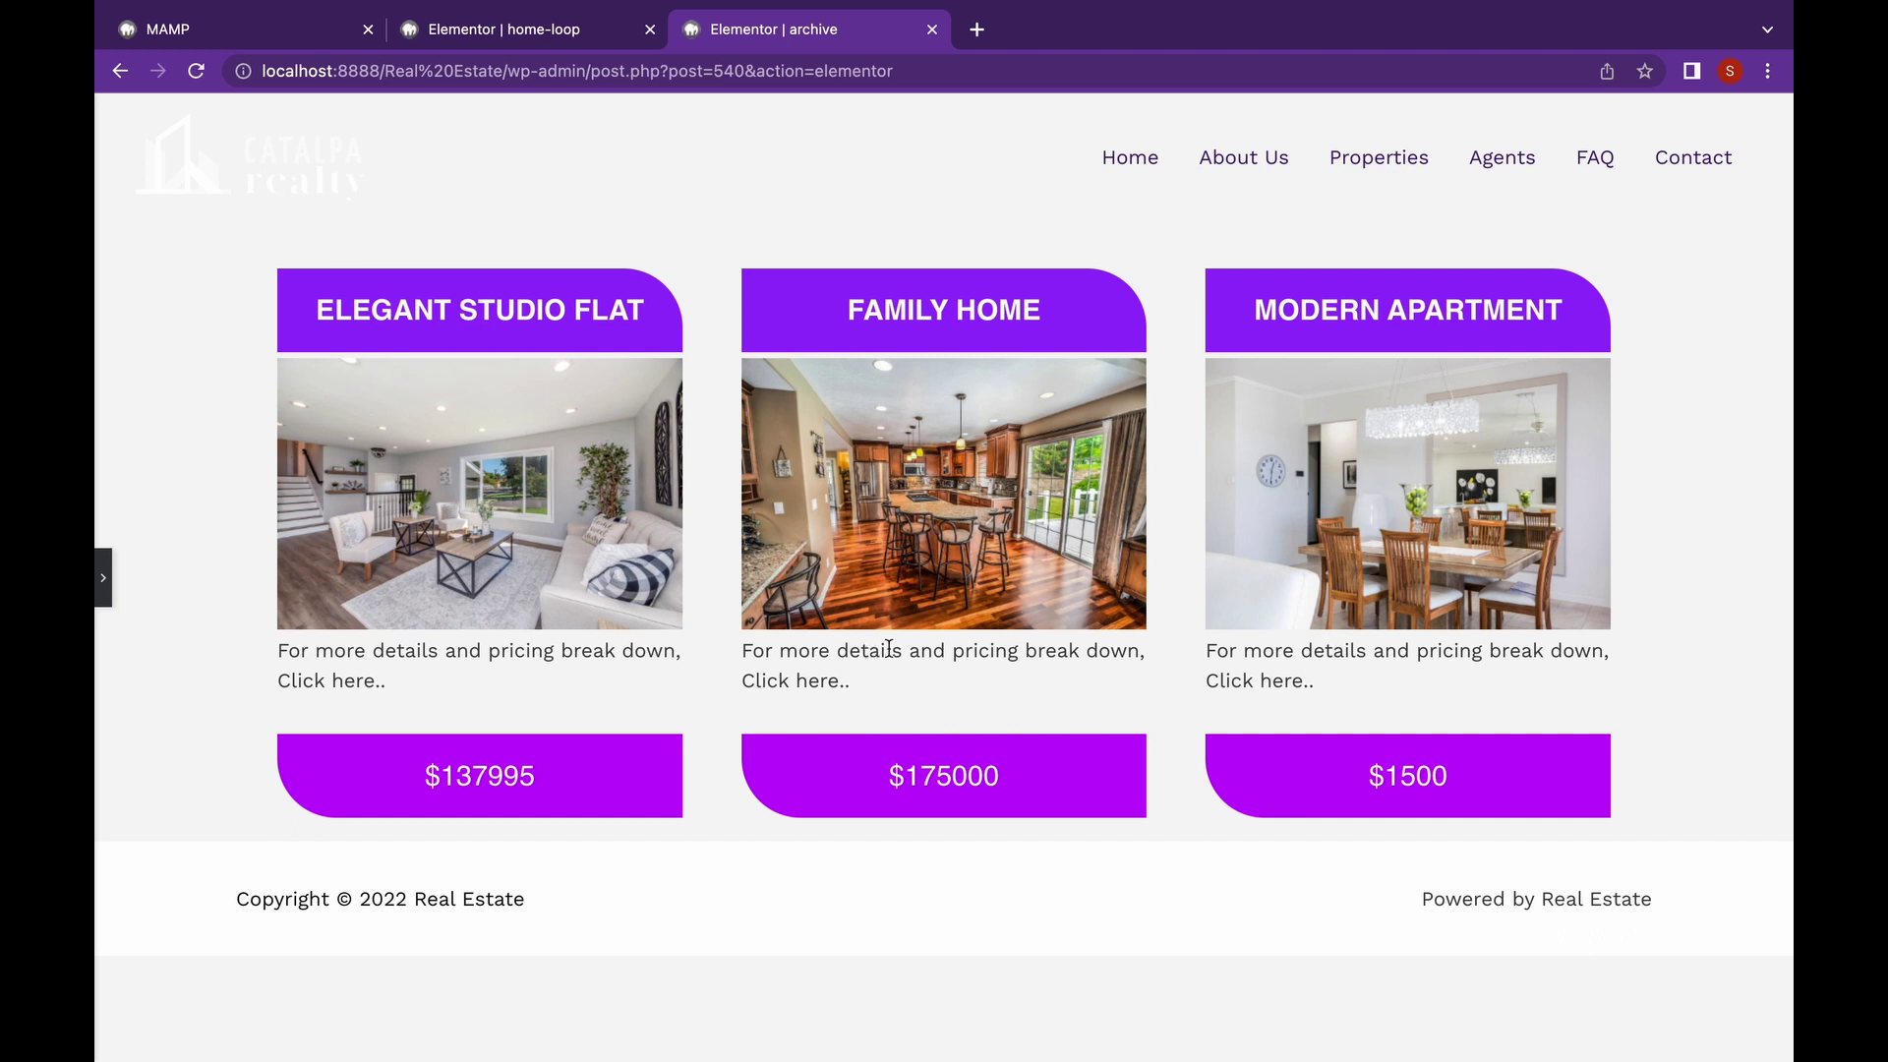